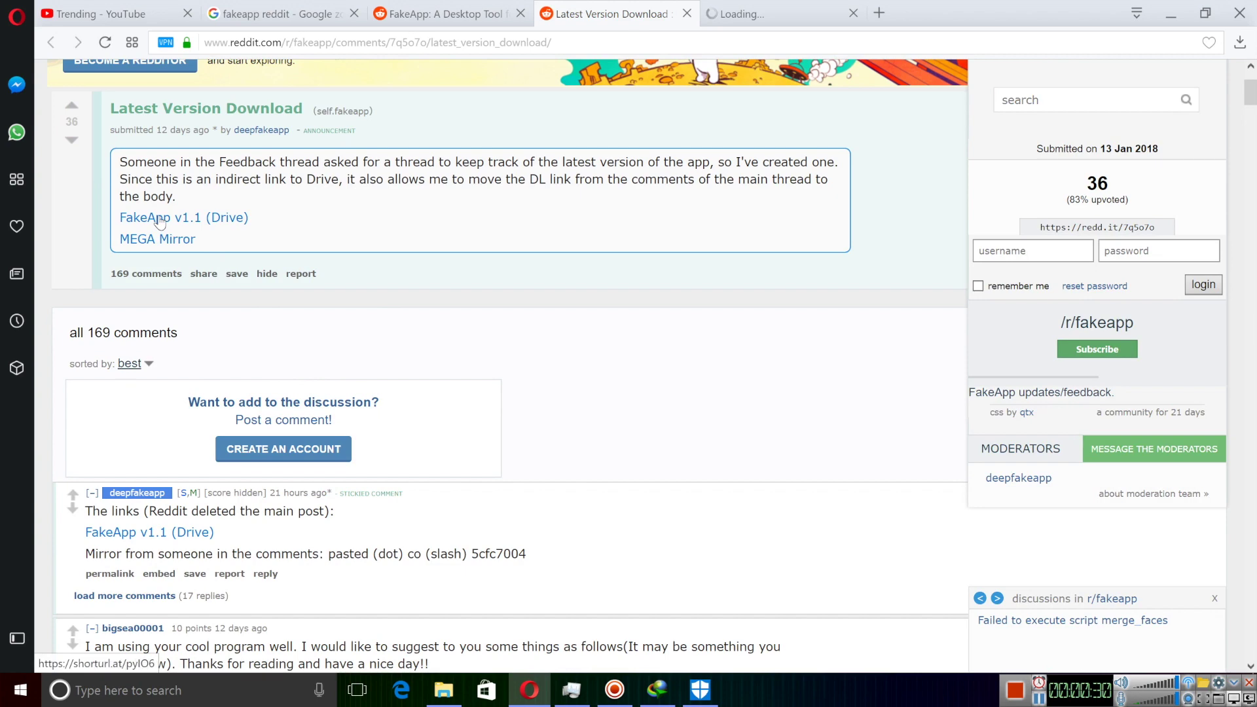
# Step: Open the MEGA mirror of FakeApp in a new tab and search Google for CUDA 8.0 from the FakeApp post's instructions
pyautogui.middleClick(157, 239)
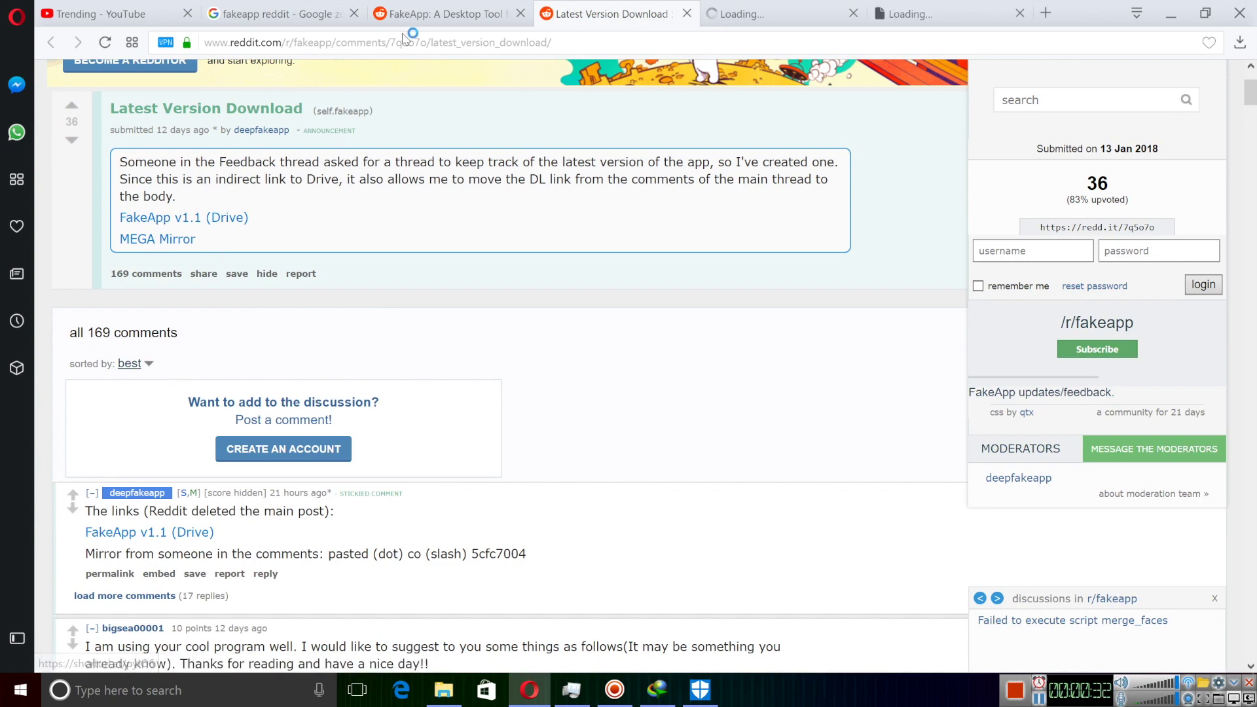
pyautogui.click(421, 14)
pyautogui.scroll(-1, 413, 386)
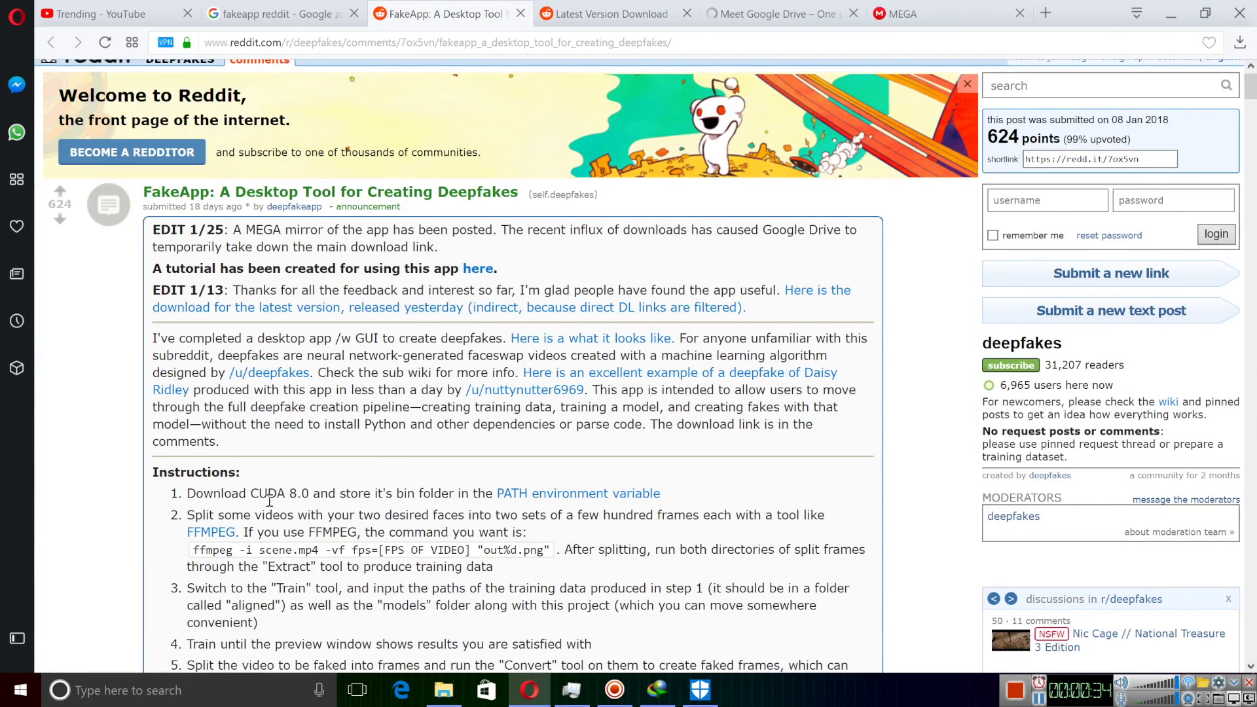
pyautogui.rightClick(315, 492)
pyautogui.click(347, 504)
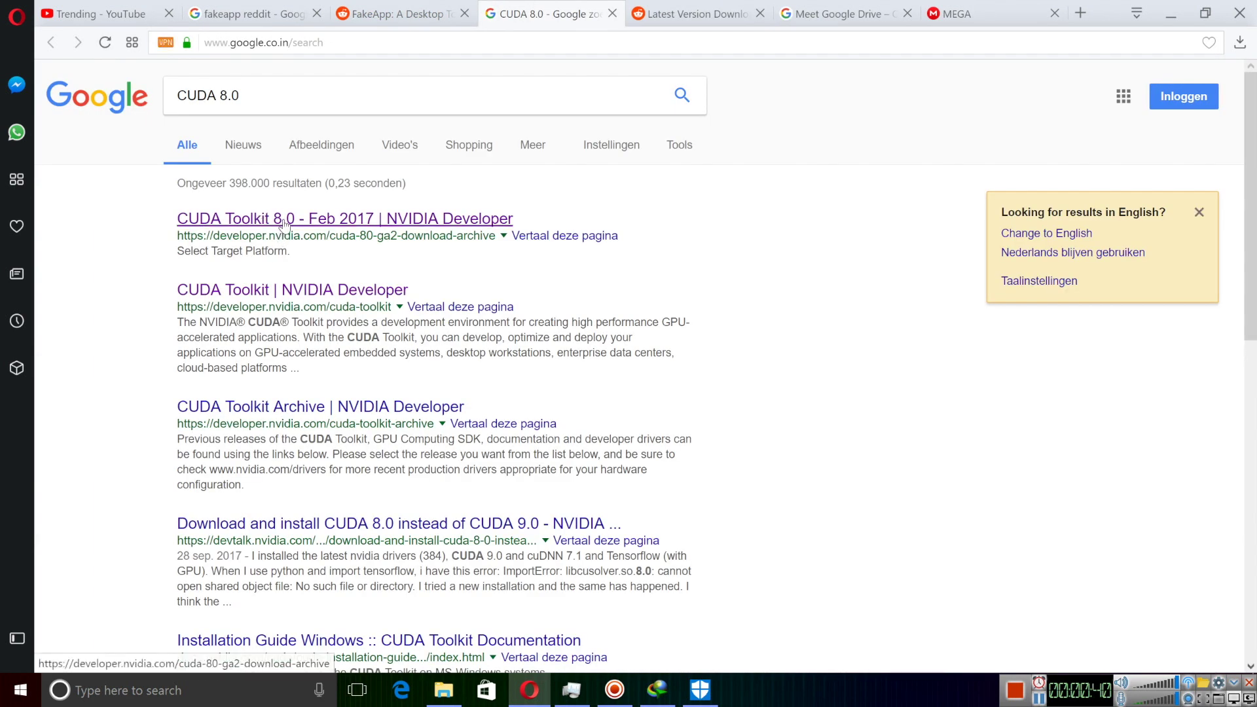
# Step: Open the search results on installing CUDA 8.0 instead of 9.0 and CUDA Toolkit 8.0 - Feb 2017, and go to the toolkit page
pyautogui.scroll(-2, 378, 417)
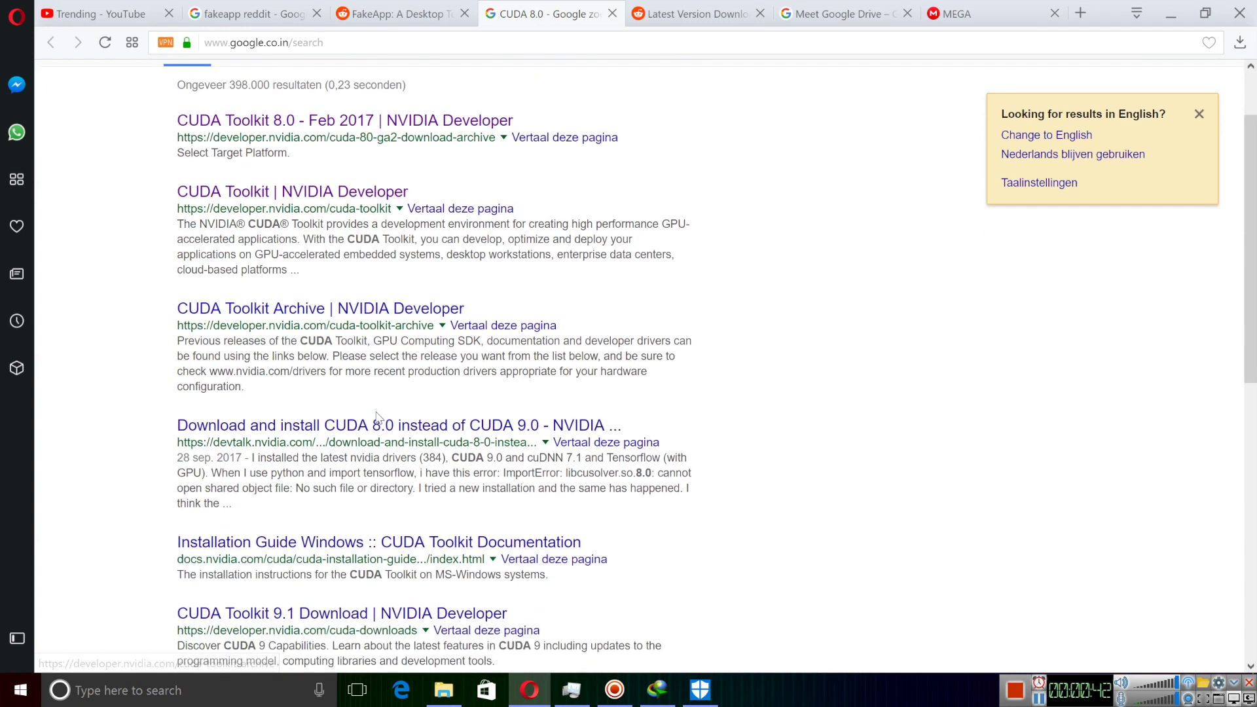
pyautogui.middleClick(244, 430)
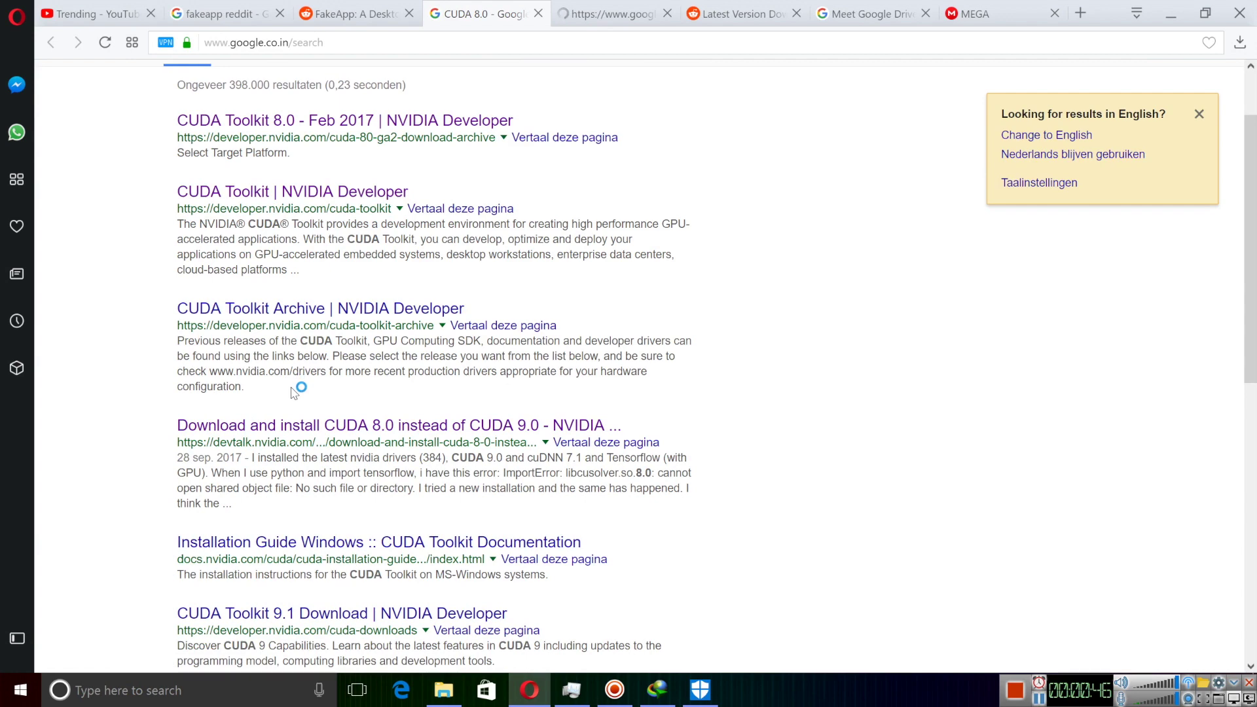
pyautogui.scroll(2, 294, 391)
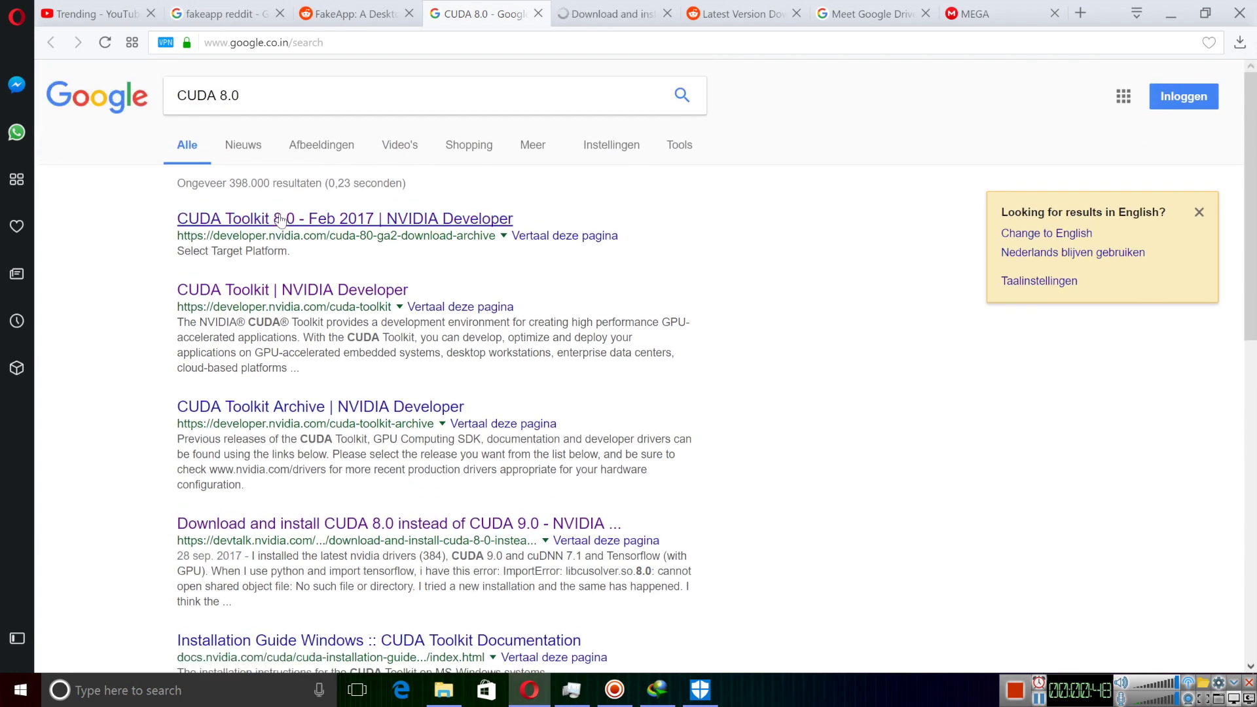
pyautogui.middleClick(281, 220)
pyautogui.click(559, 14)
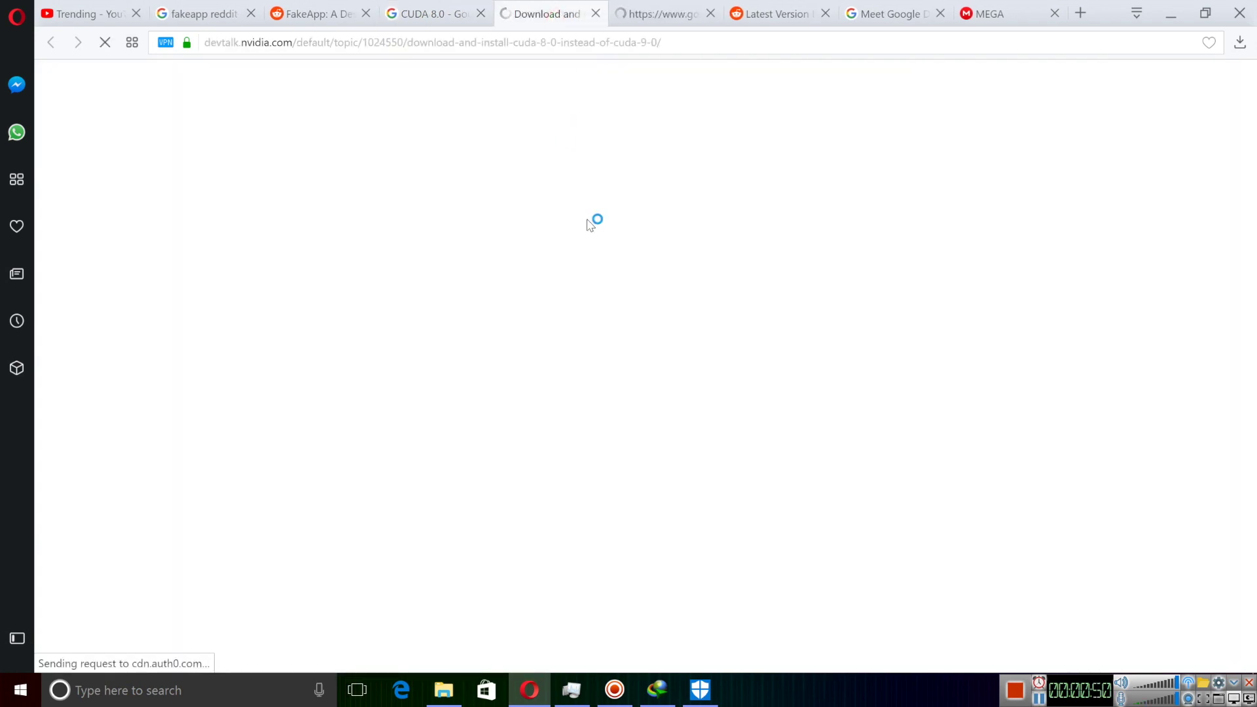
pyautogui.click(671, 24)
# Step: Set the CUDA Toolkit 8.0 target platform to Windows, x86_64, version 10, with the exe (local) installer type
pyautogui.click(350, 379)
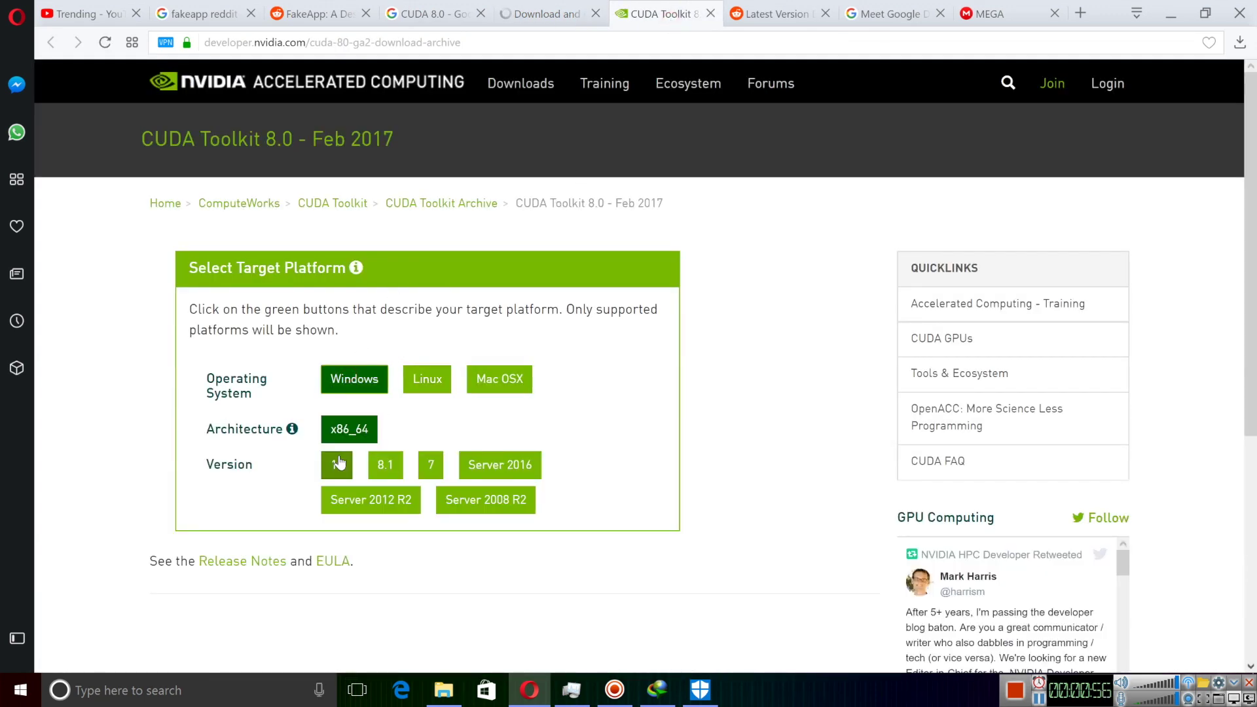
pyautogui.click(338, 463)
pyautogui.click(362, 534)
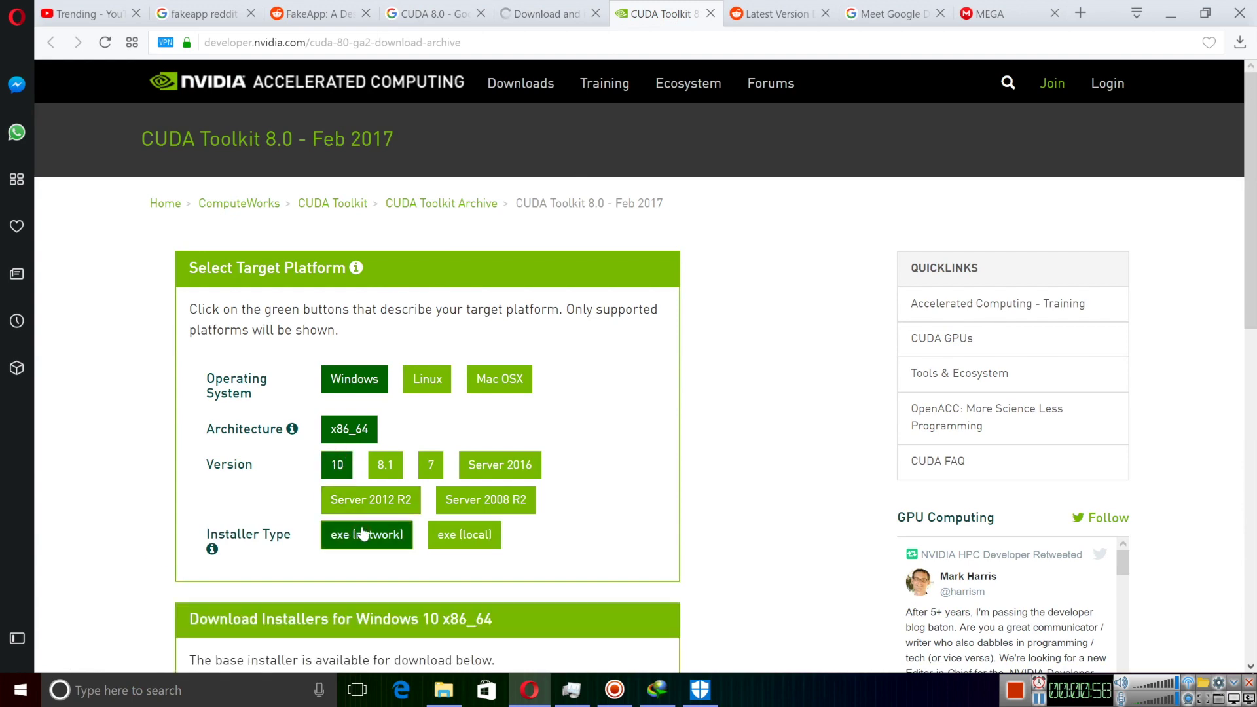
pyautogui.click(476, 535)
# Step: Try to download the CUDA Toolkit 8.0 base installer and Patch 2 for Windows 10
pyautogui.scroll(-4, 356, 367)
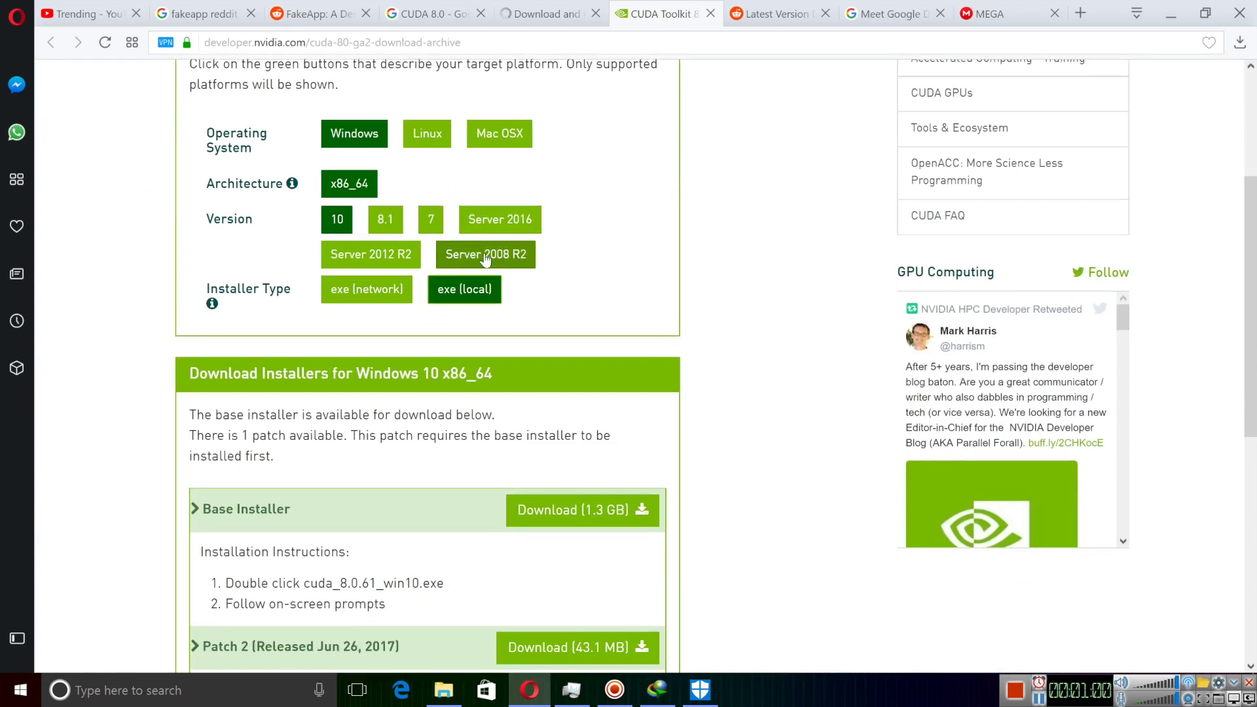
pyautogui.scroll(-1, 559, 483)
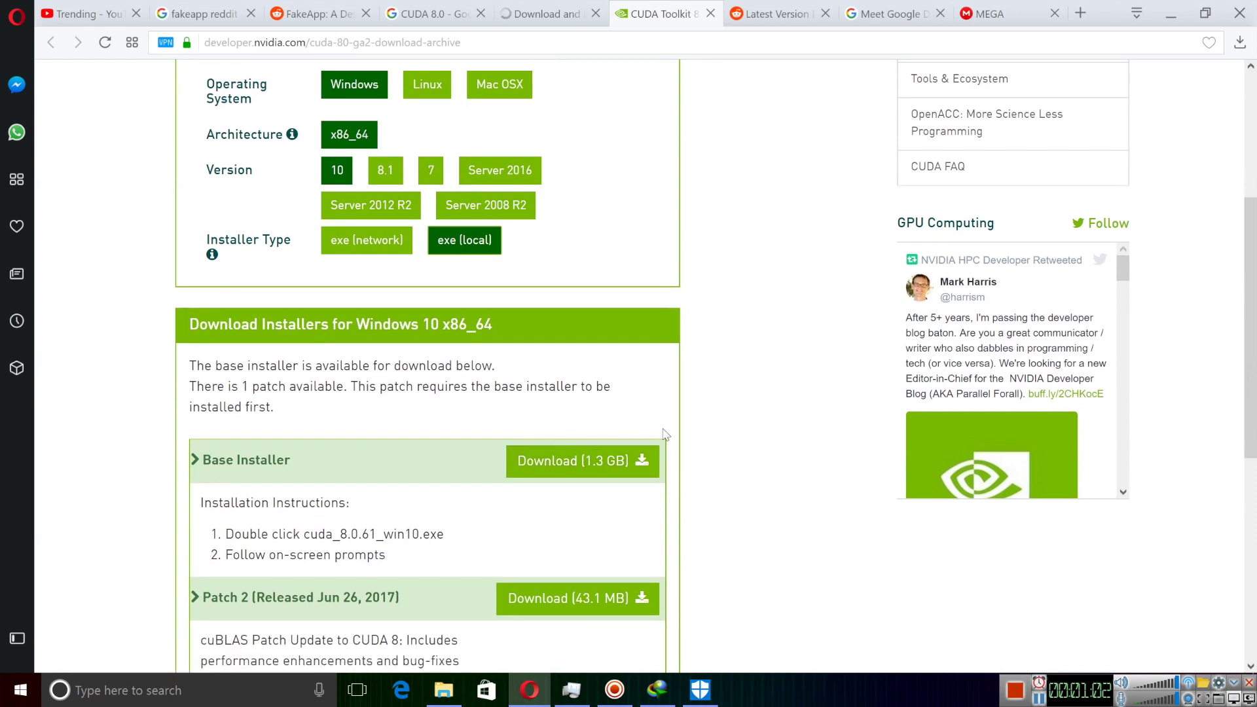
pyautogui.click(579, 460)
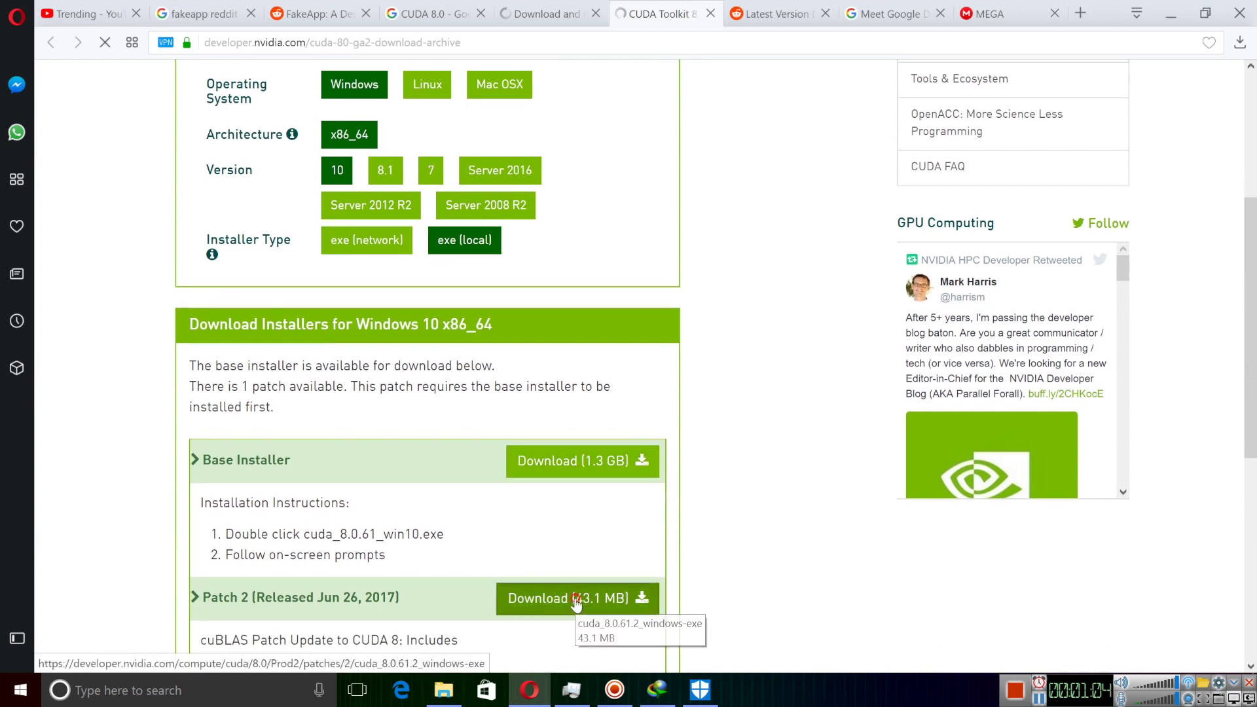
pyautogui.scroll(-3, 639, 381)
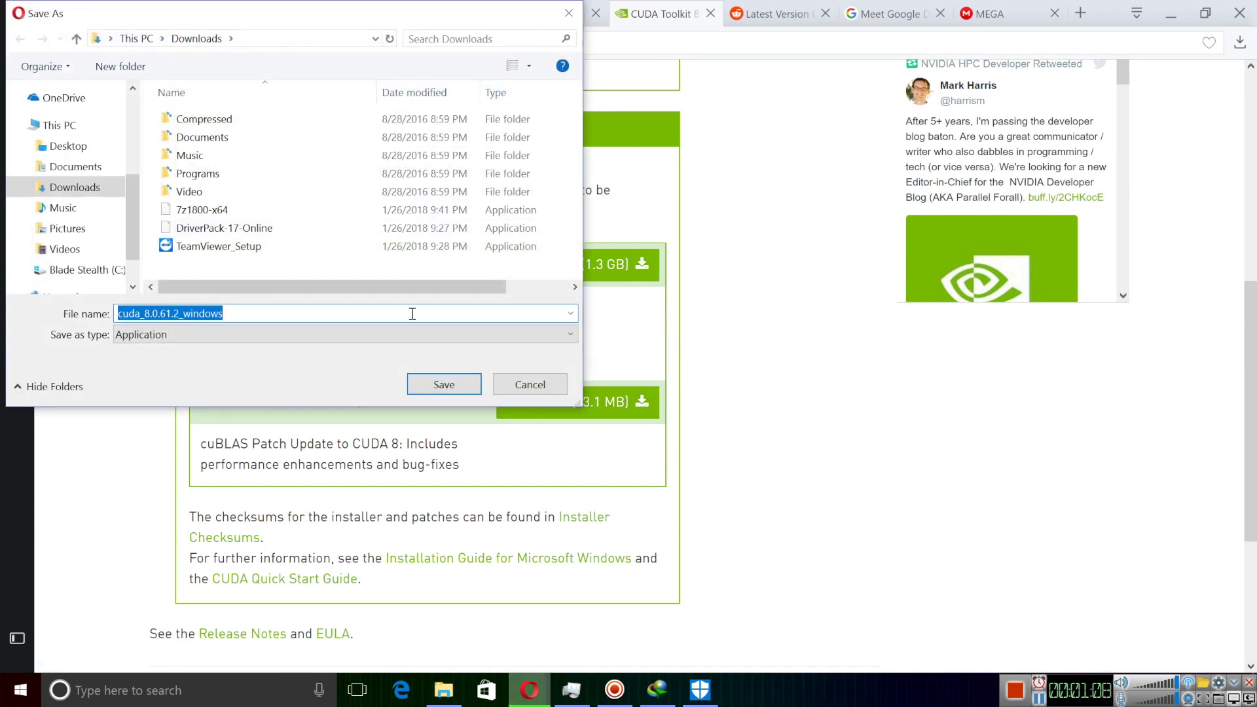
pyautogui.click(532, 386)
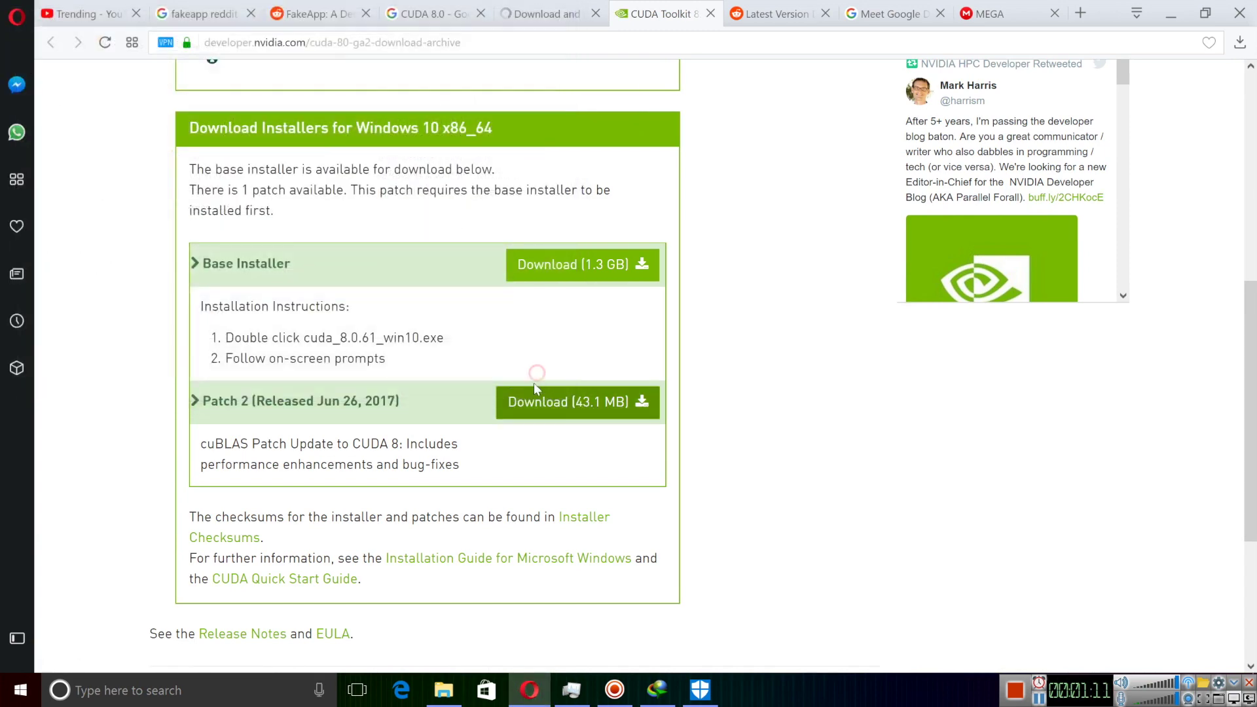
# Step: Close the two NVIDIA tabs and start downloading FakeApp.zip from MEGA
pyautogui.middleClick(677, 17)
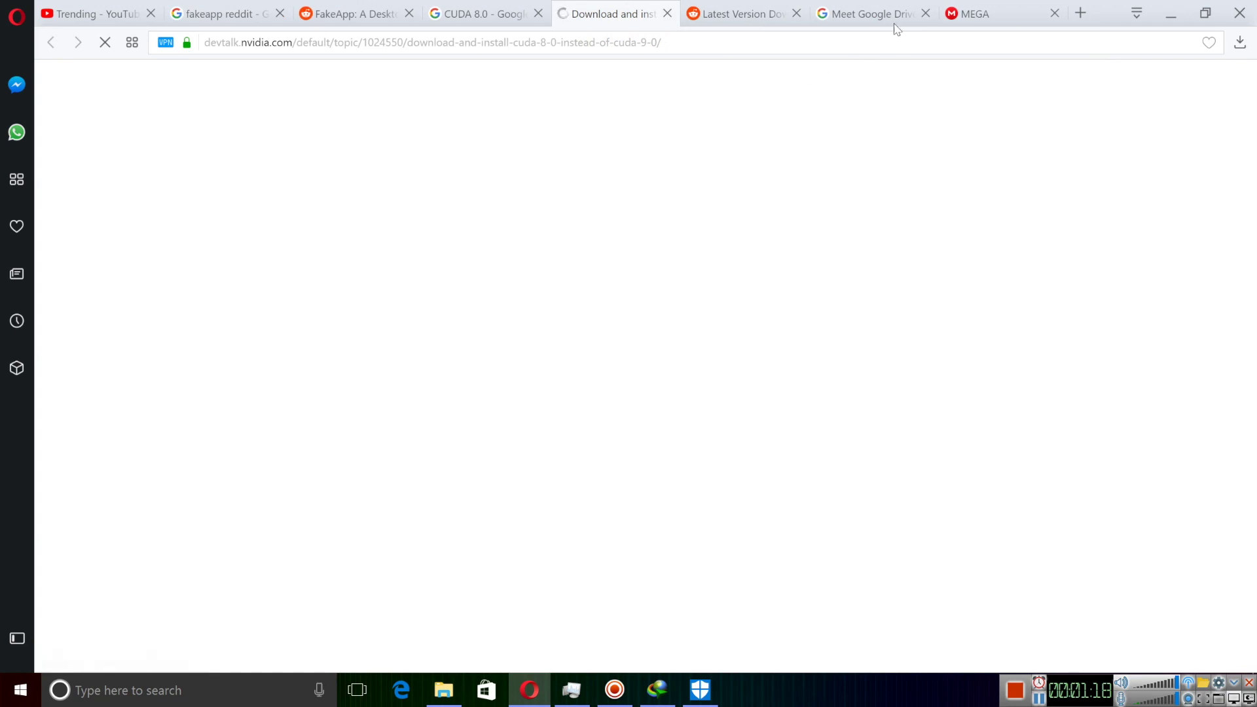
pyautogui.hotkey('ctrl', 'w')
pyautogui.click(971, 20)
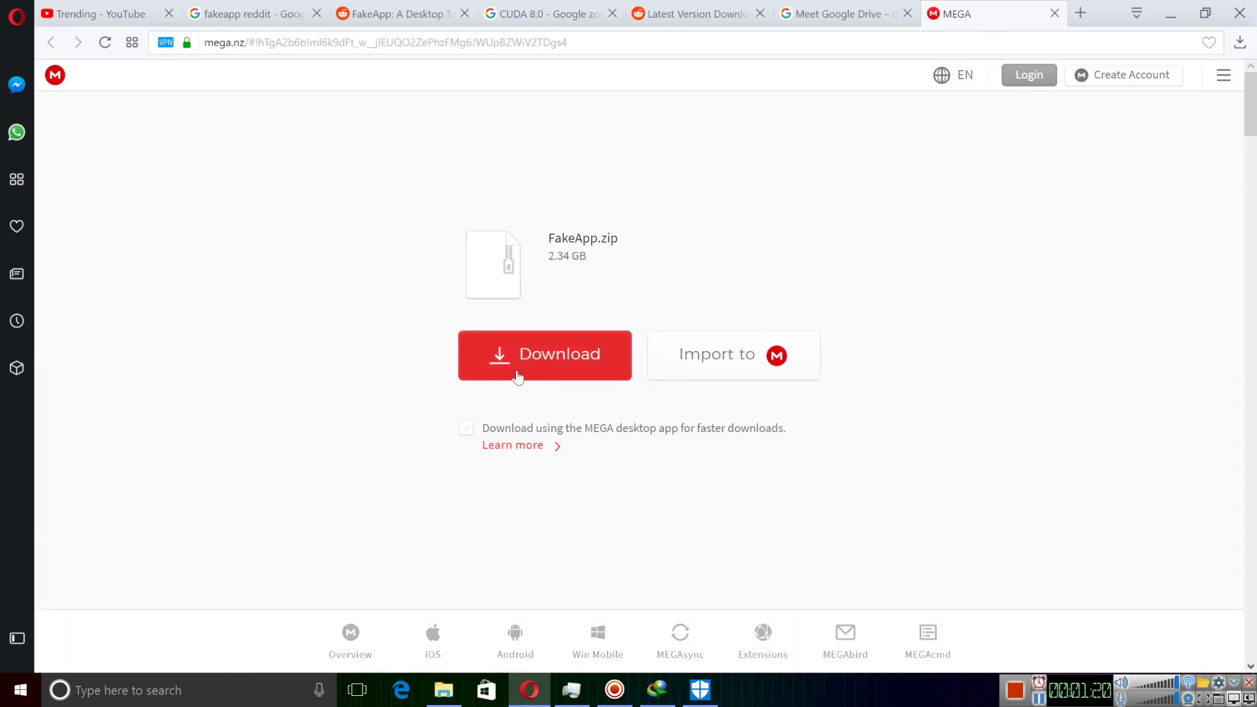
pyautogui.click(548, 356)
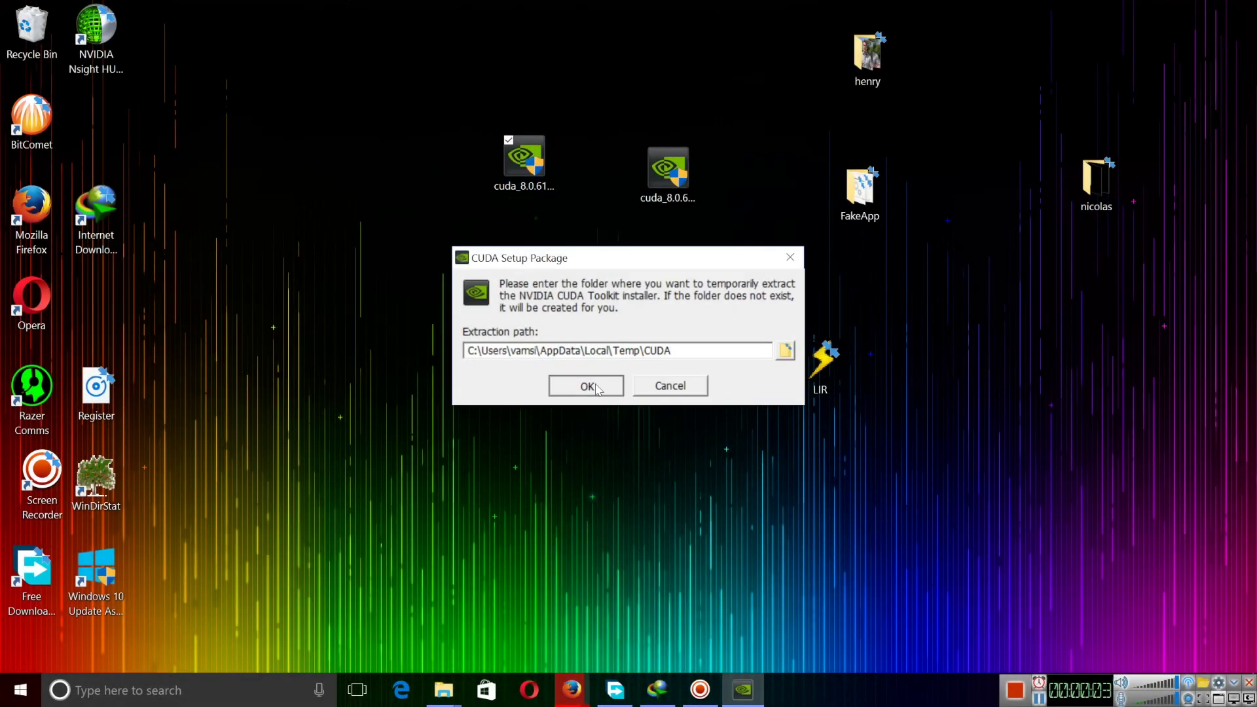
# Step: Run the NVIDIA CUDA 8.0 installer with the default extraction path, accepting the license and using the Express (Recommended) option
pyautogui.click(596, 387)
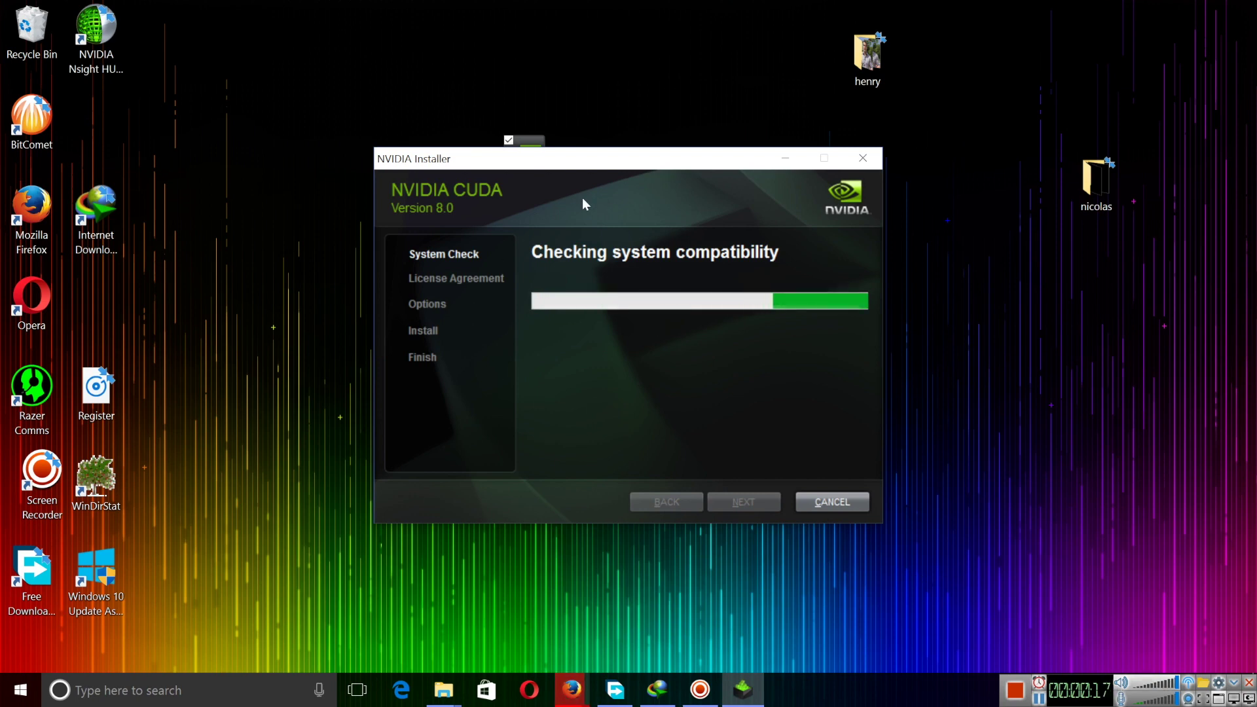
pyautogui.moveTo(13, 658); pyautogui.dragTo(251, 110)
pyautogui.click(239, 477)
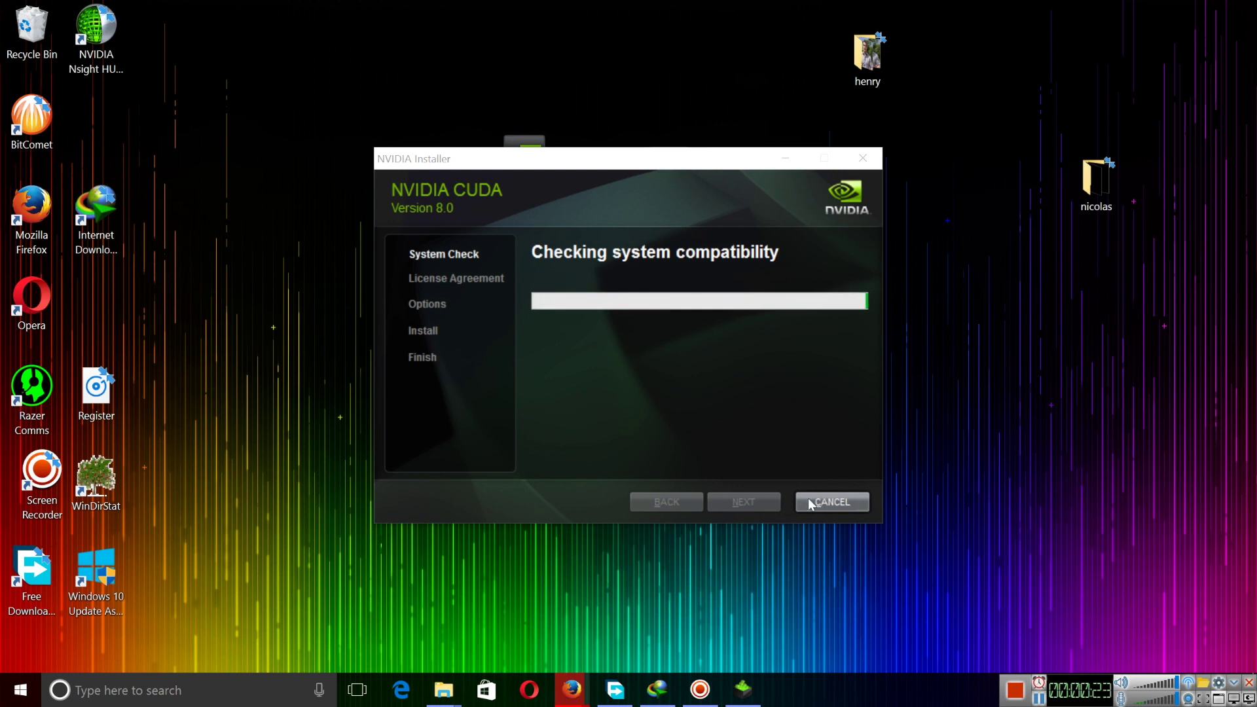
pyautogui.click(705, 497)
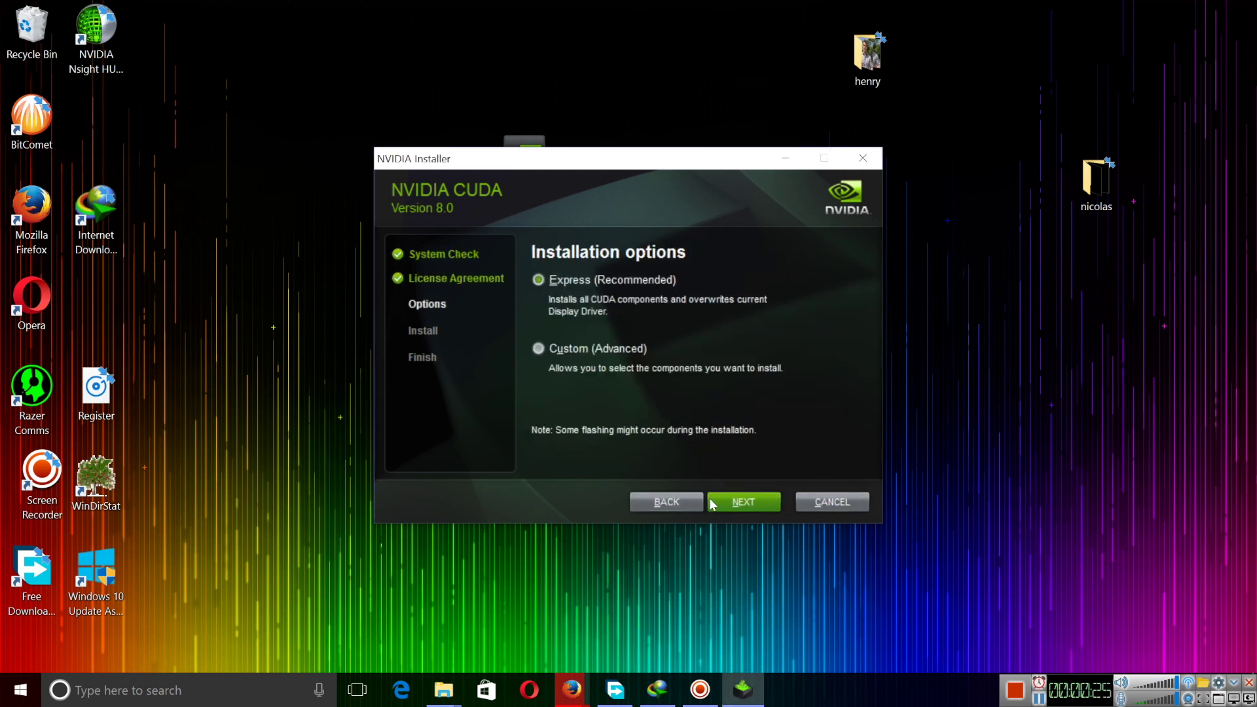
pyautogui.click(731, 503)
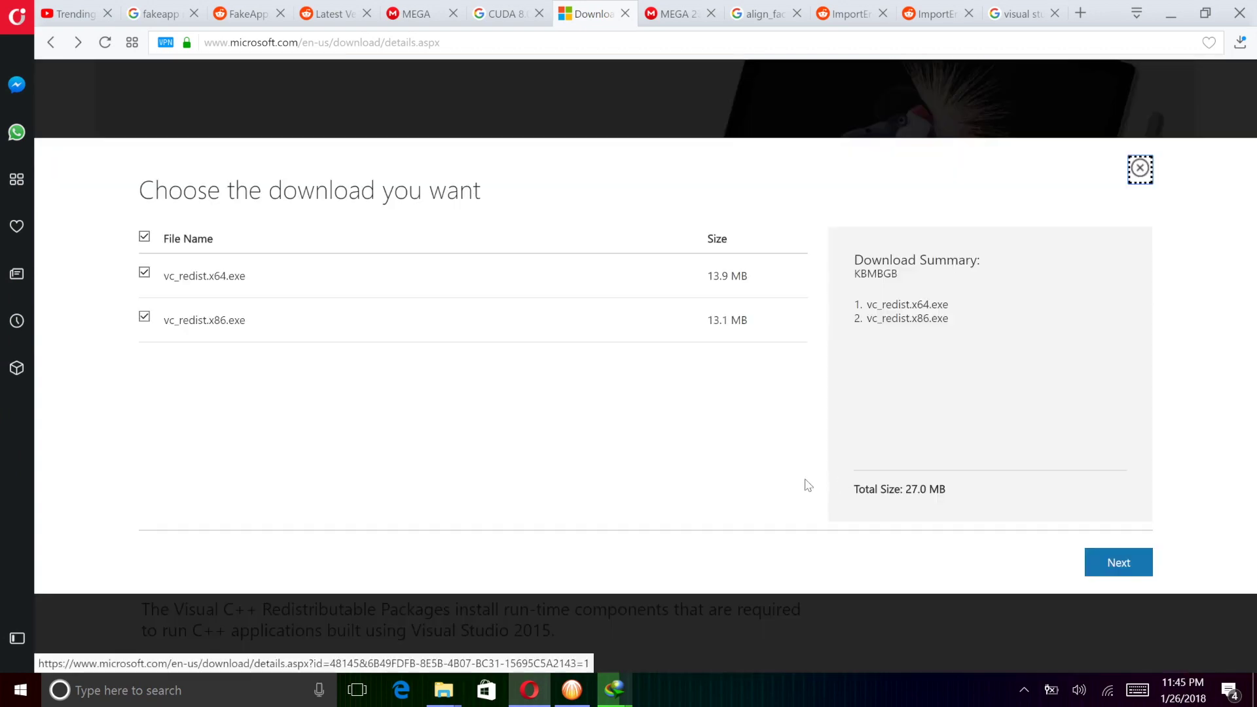
# Step: Download only vc_redist.x64.exe of the Visual C++ Redistributable for Visual Studio 2015, leaving out vc_redist.x86.exe
pyautogui.click(144, 317)
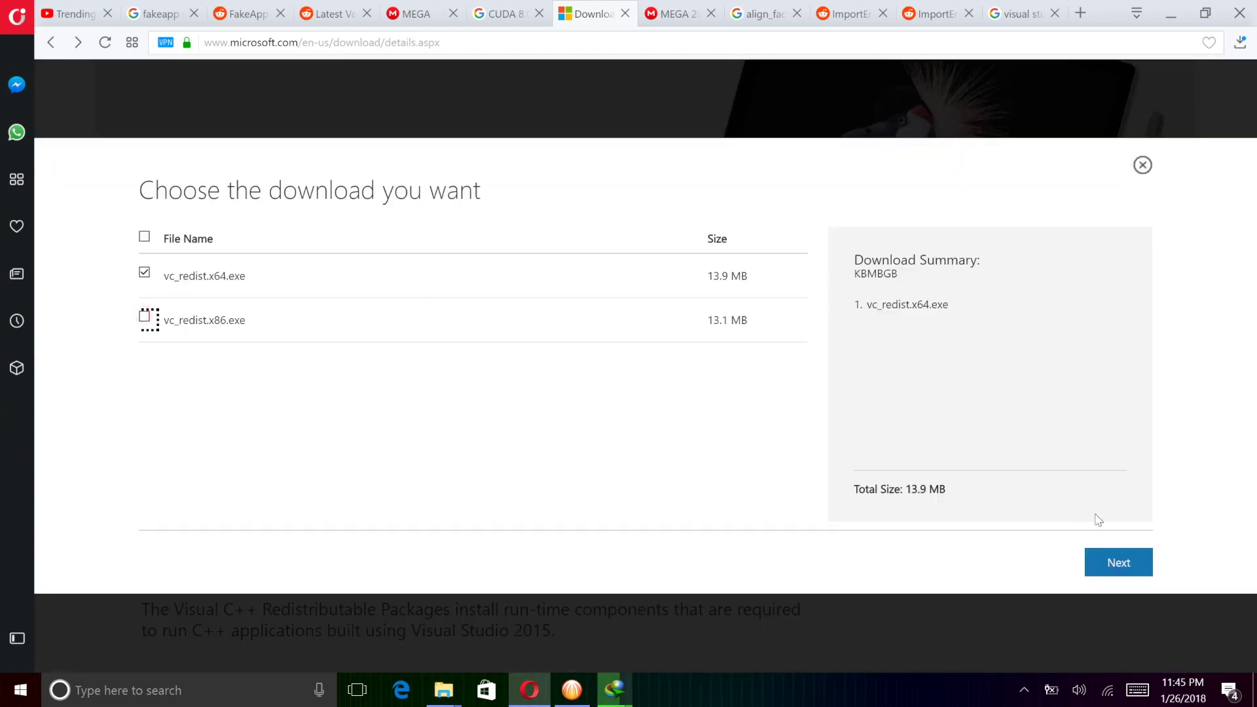
pyautogui.click(1117, 563)
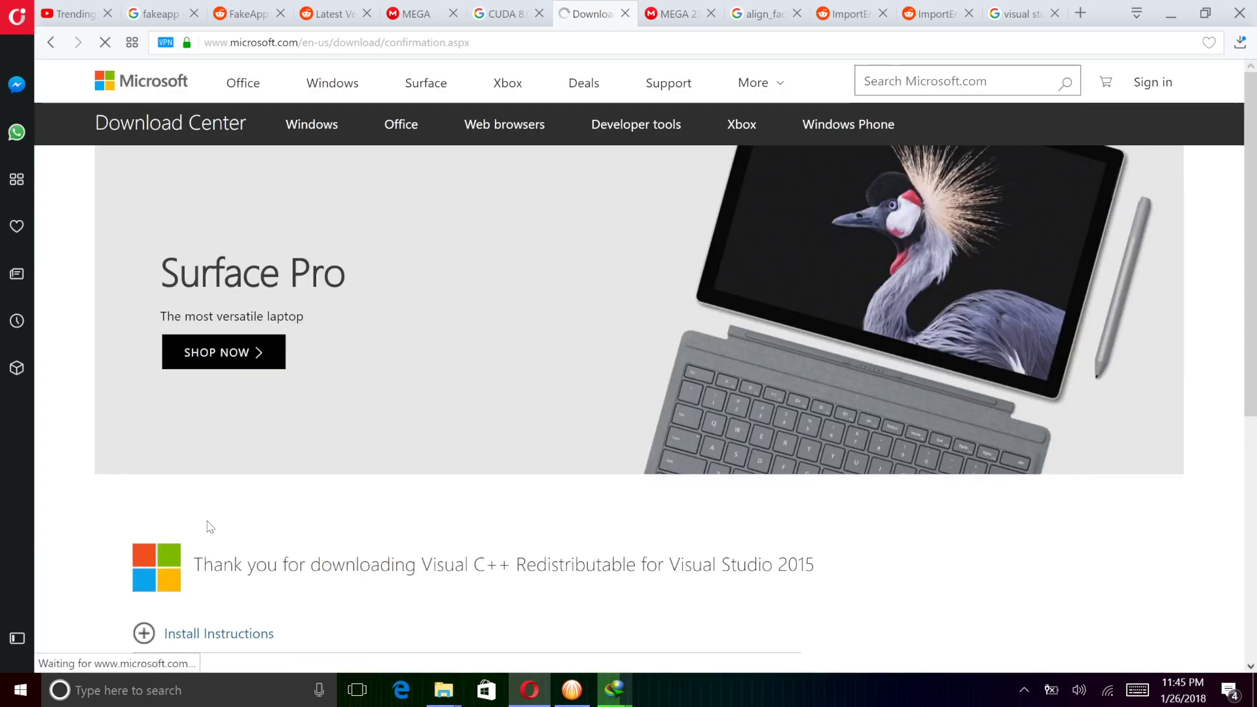
pyautogui.scroll(-2, 205, 525)
# Step: Run the downloaded vc_redist.x64.exe, install the Microsoft Visual C++ 2015 Redistributable (x64) and close its setup
pyautogui.click(1247, 51)
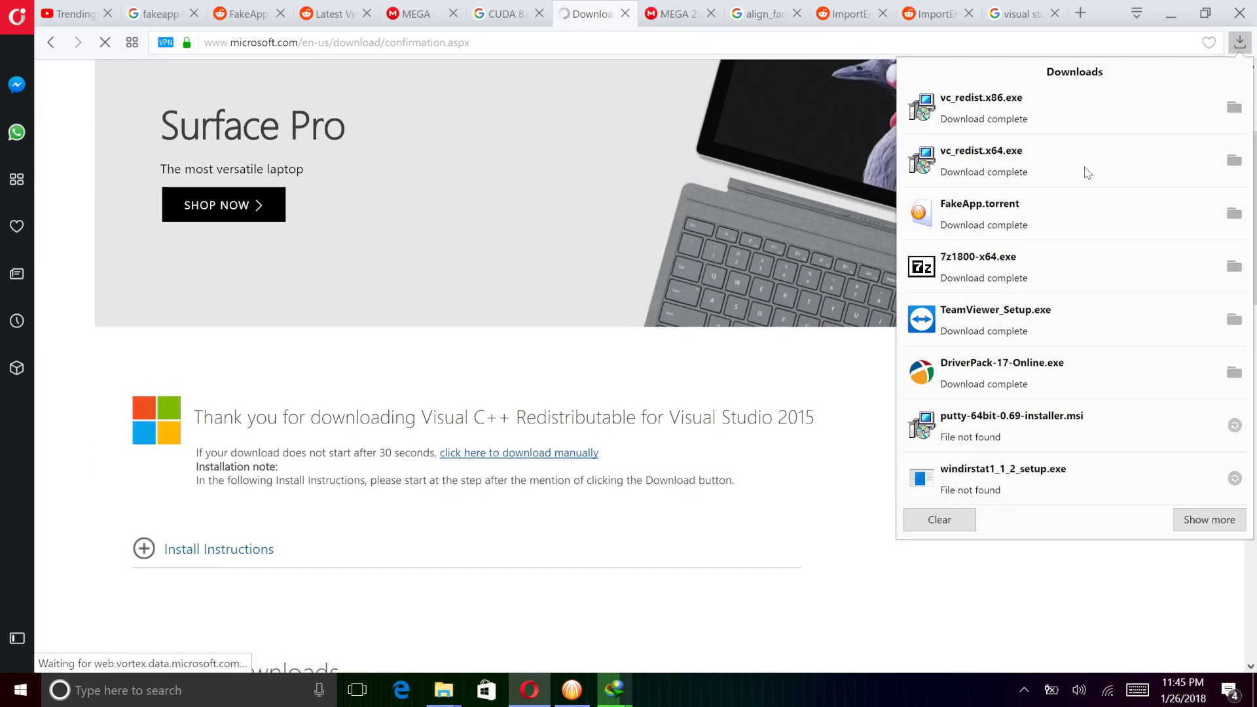
pyautogui.click(527, 387)
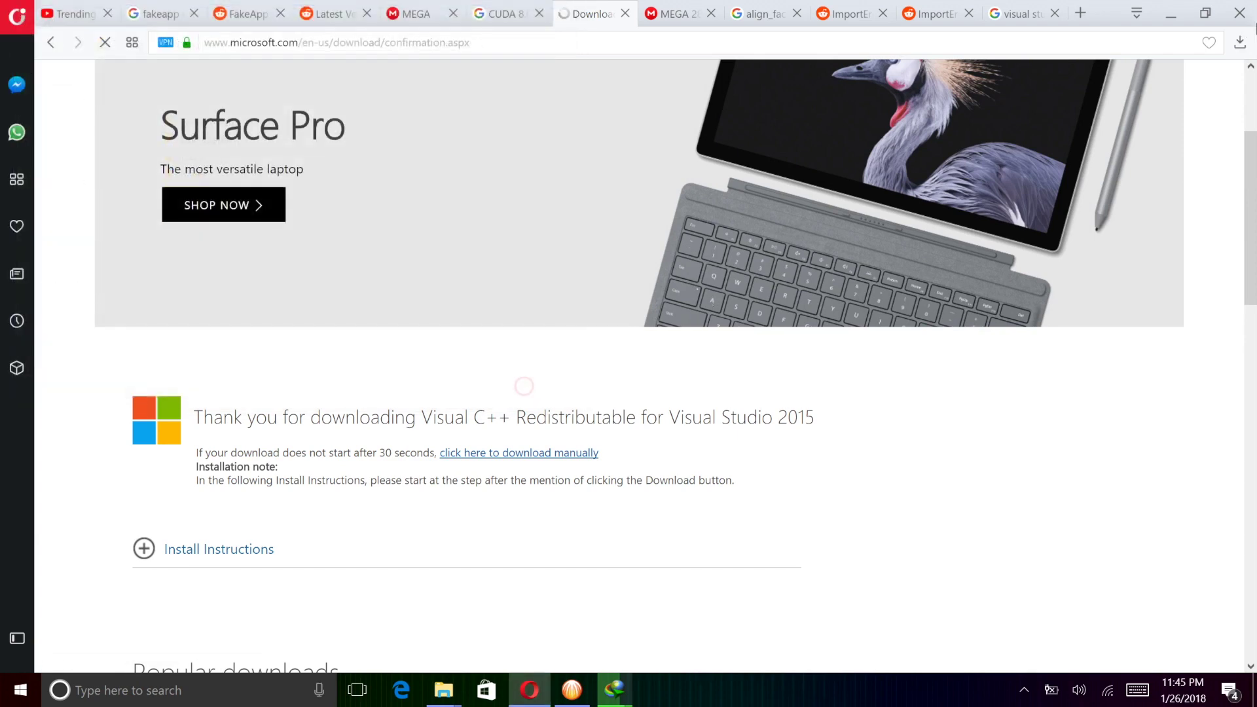
pyautogui.click(1241, 47)
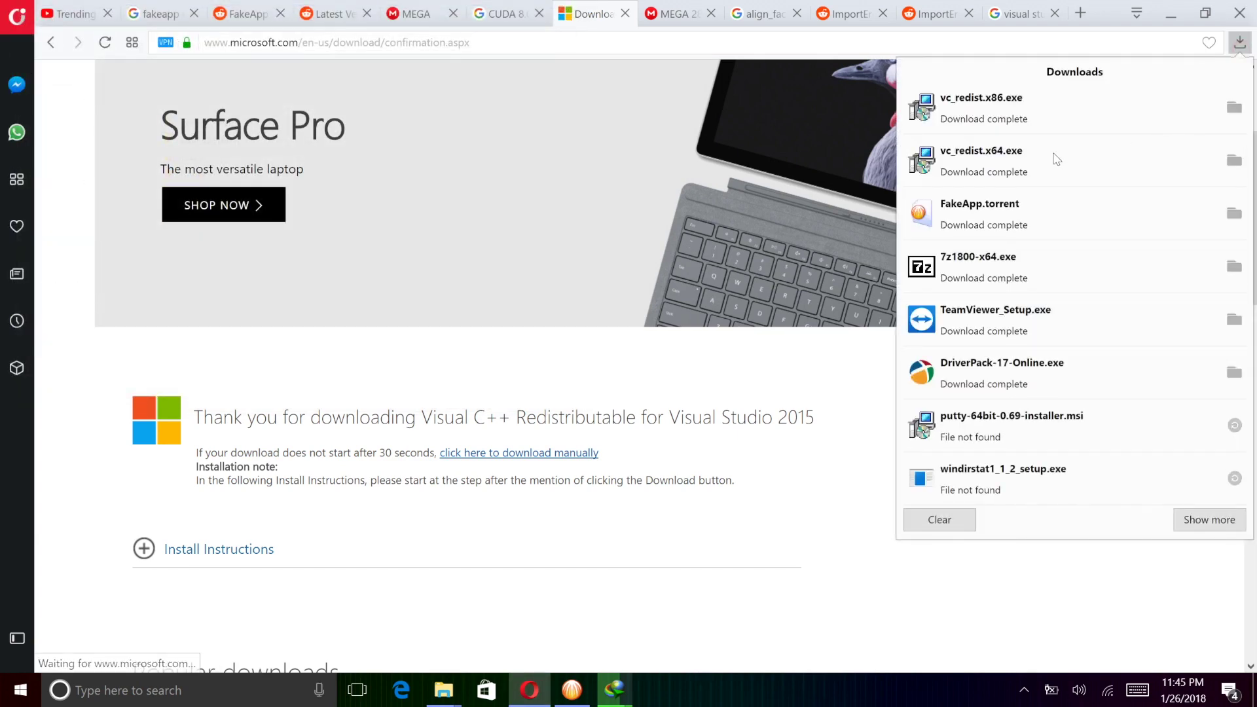
pyautogui.click(1057, 159)
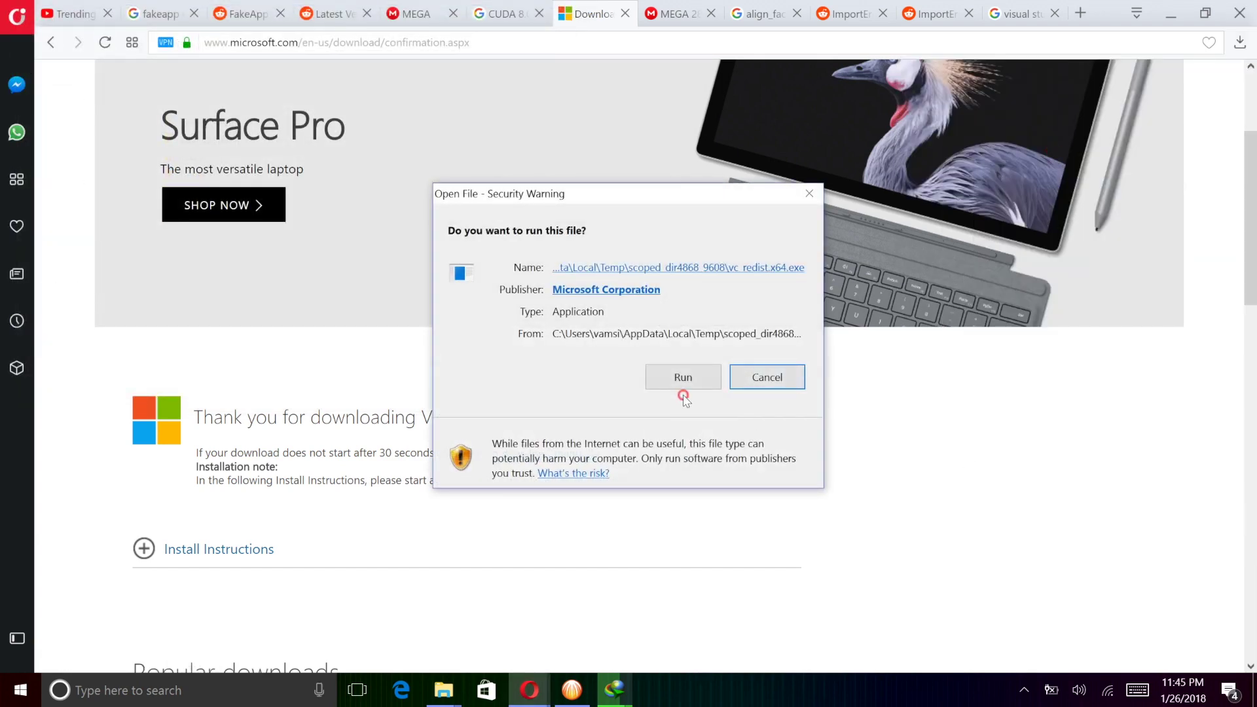
pyautogui.click(683, 391)
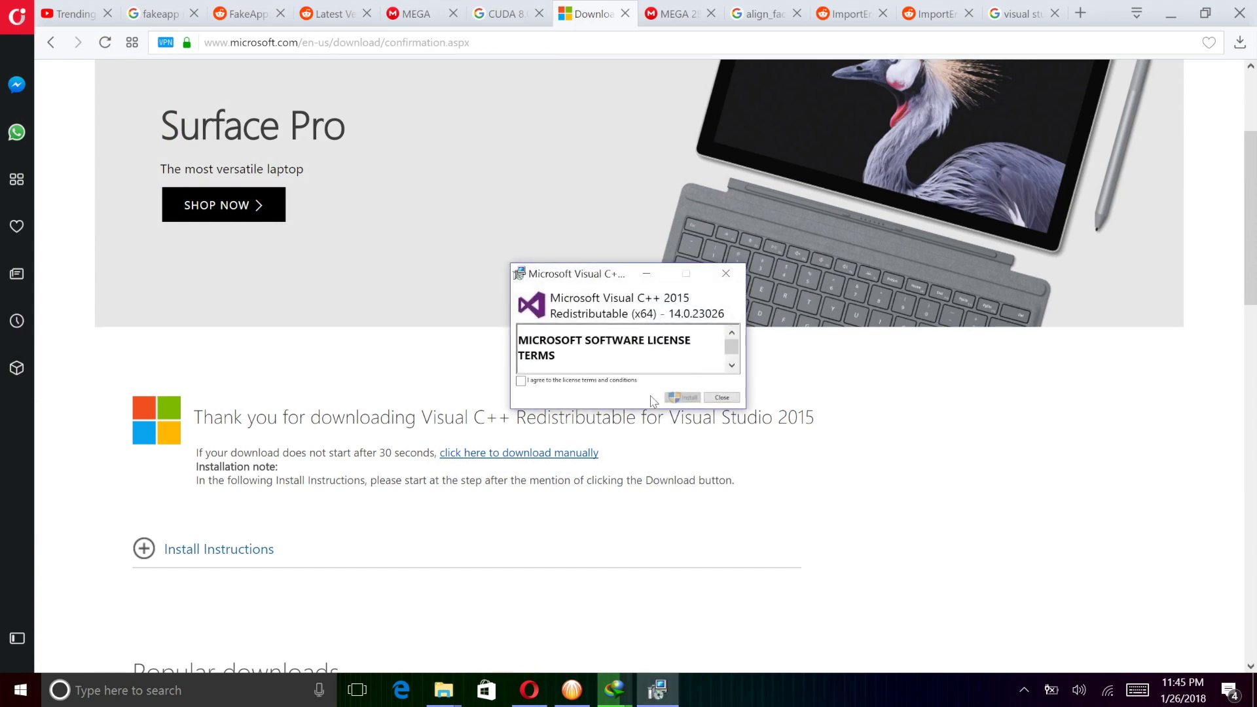
pyautogui.click(686, 398)
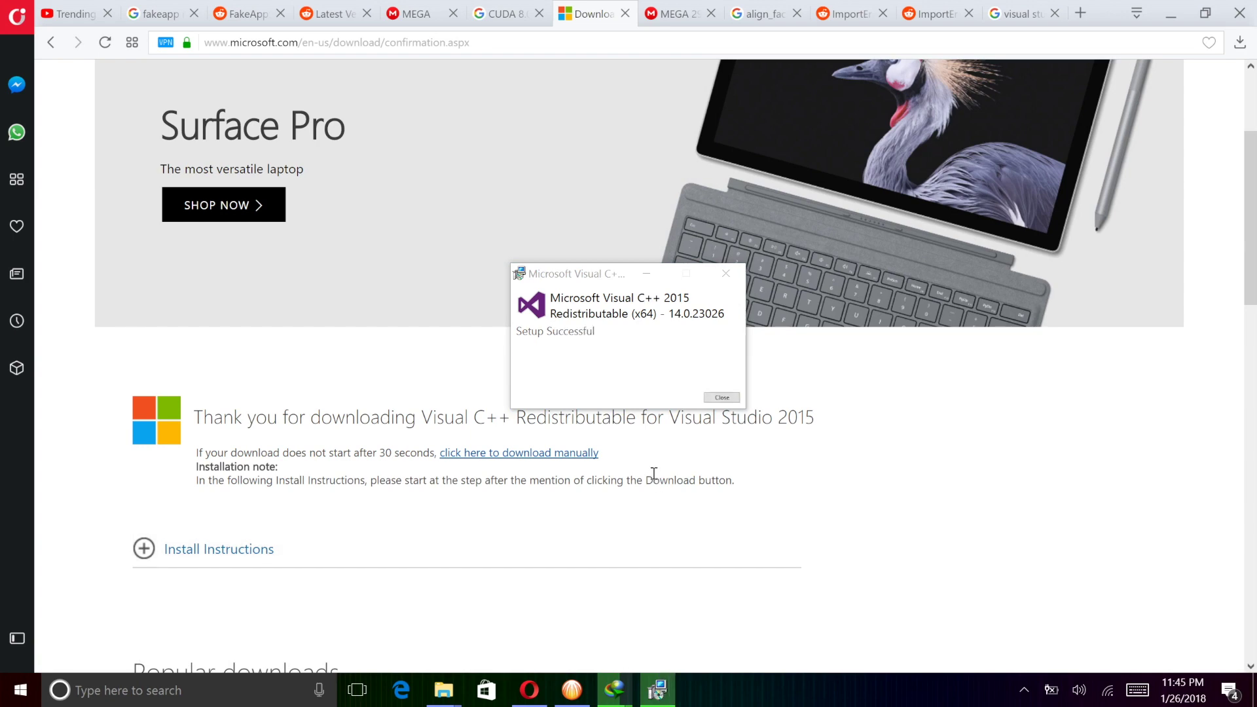
pyautogui.click(722, 397)
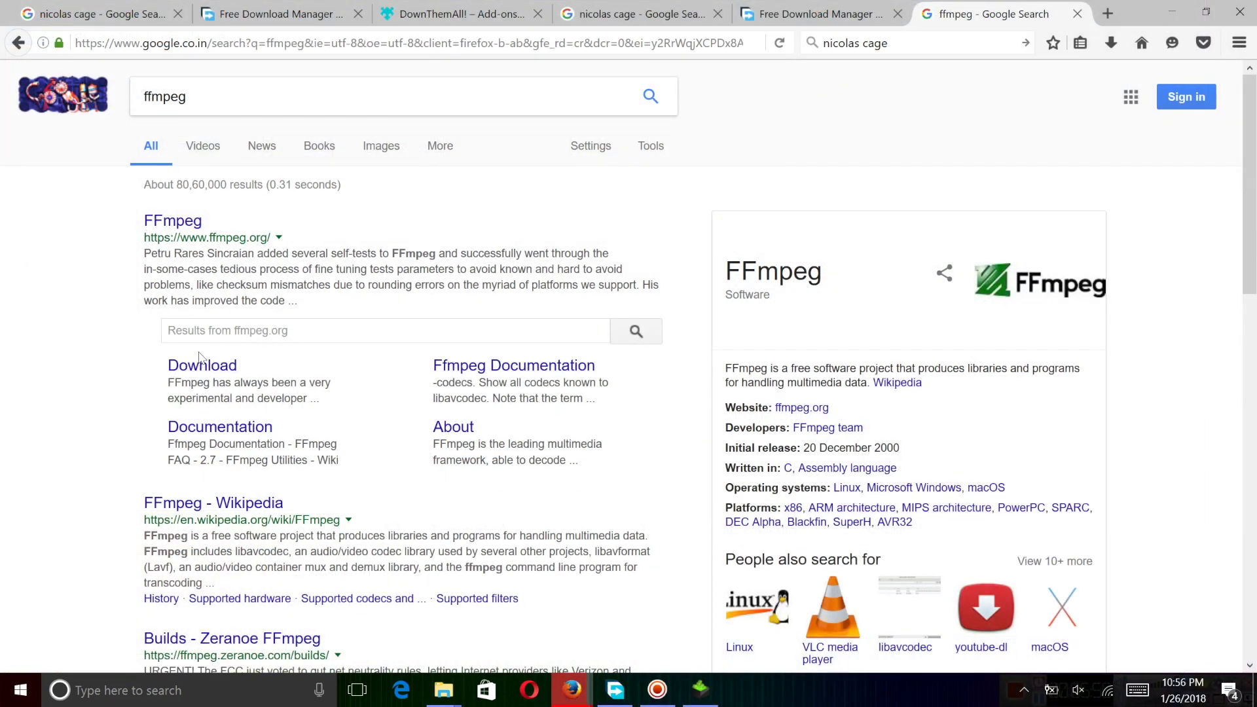
# Step: Open FFmpeg's download page from the search results, dismiss the net neutrality pop-up and show the Windows packages
pyautogui.click(203, 367)
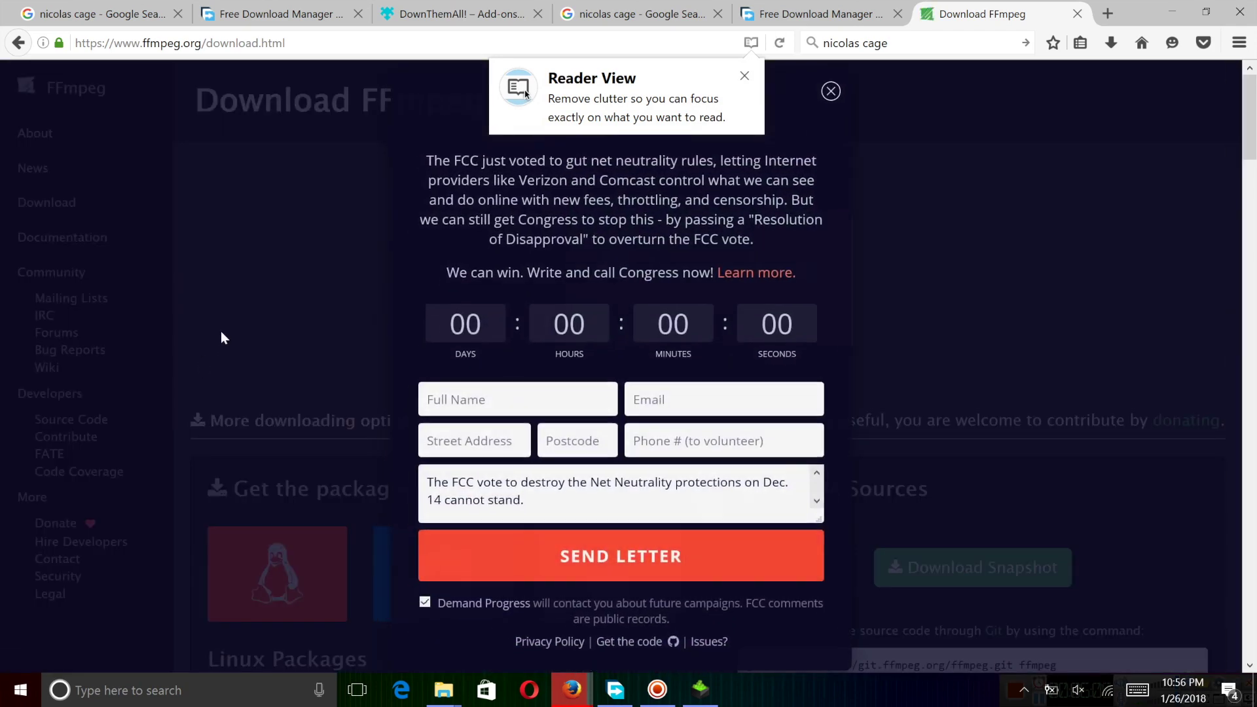
pyautogui.click(830, 87)
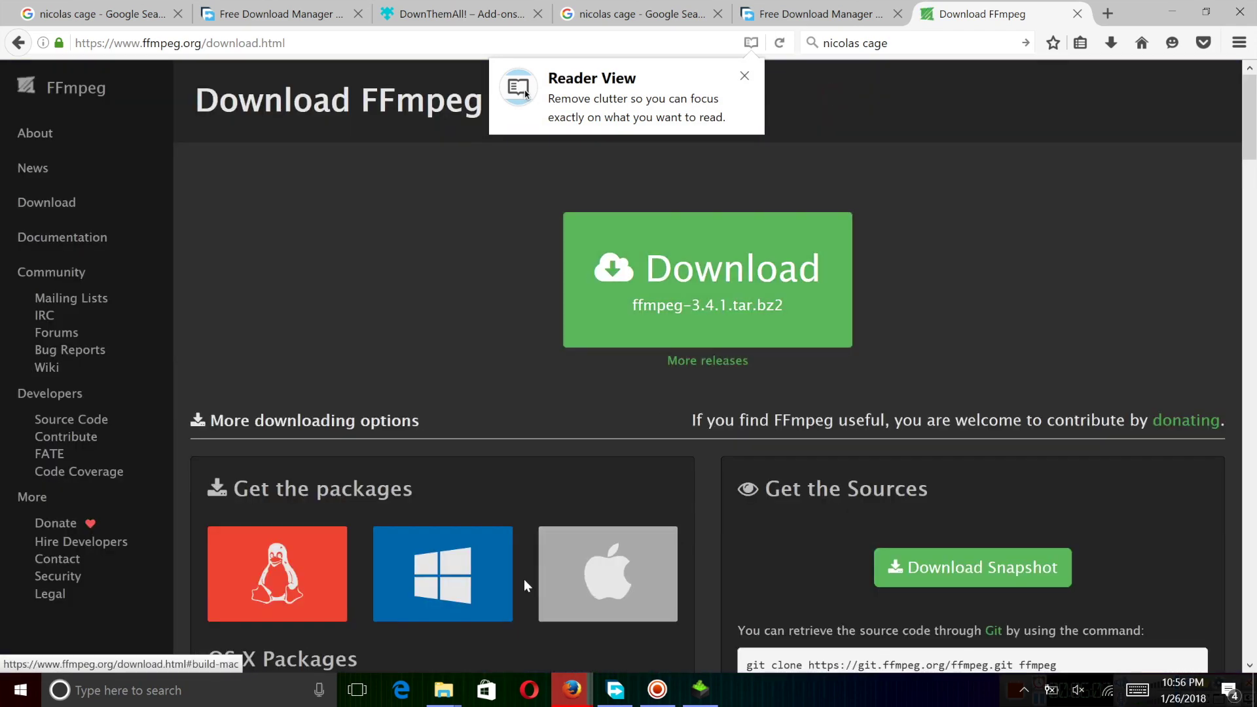
pyautogui.click(460, 598)
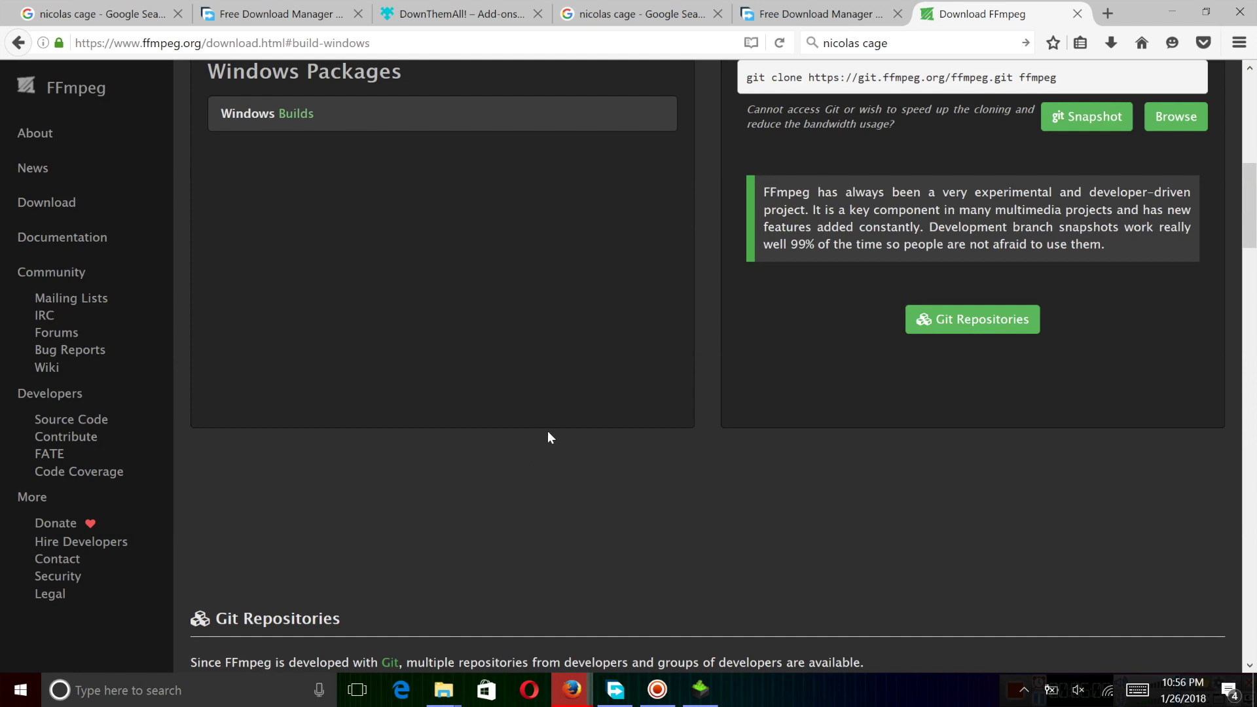
pyautogui.scroll(-1, 553, 316)
pyautogui.scroll(5, 552, 317)
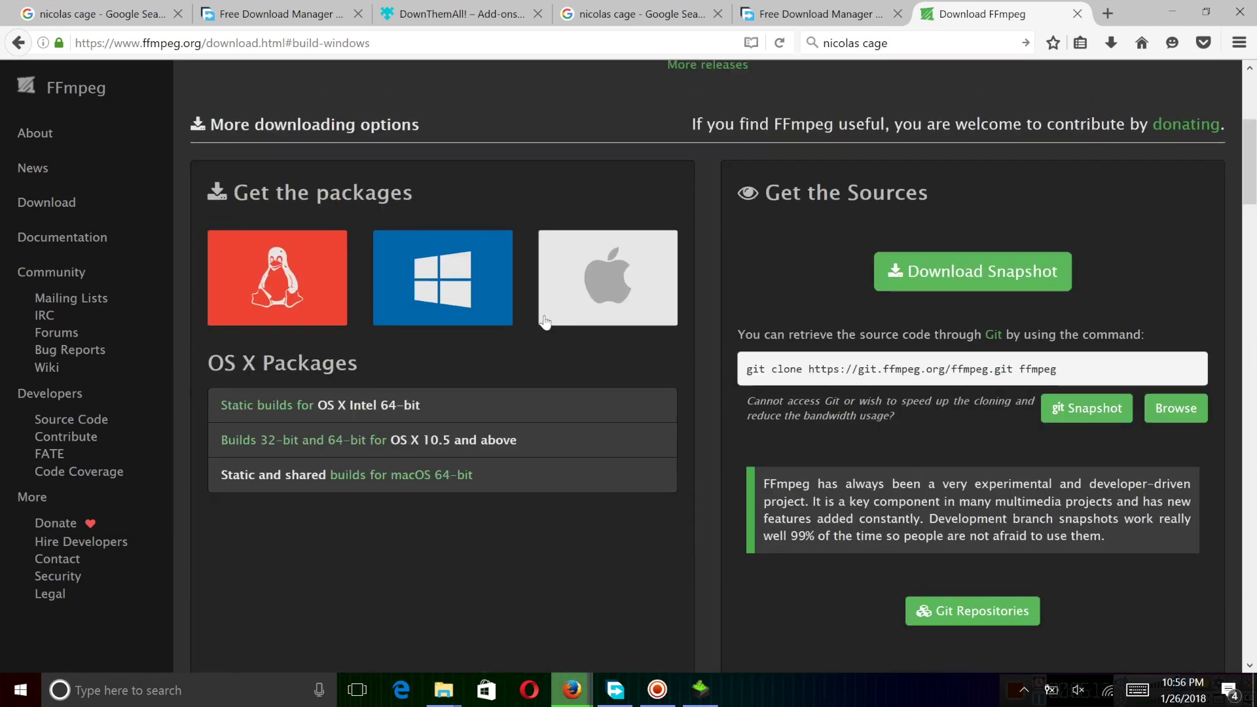
pyautogui.click(469, 300)
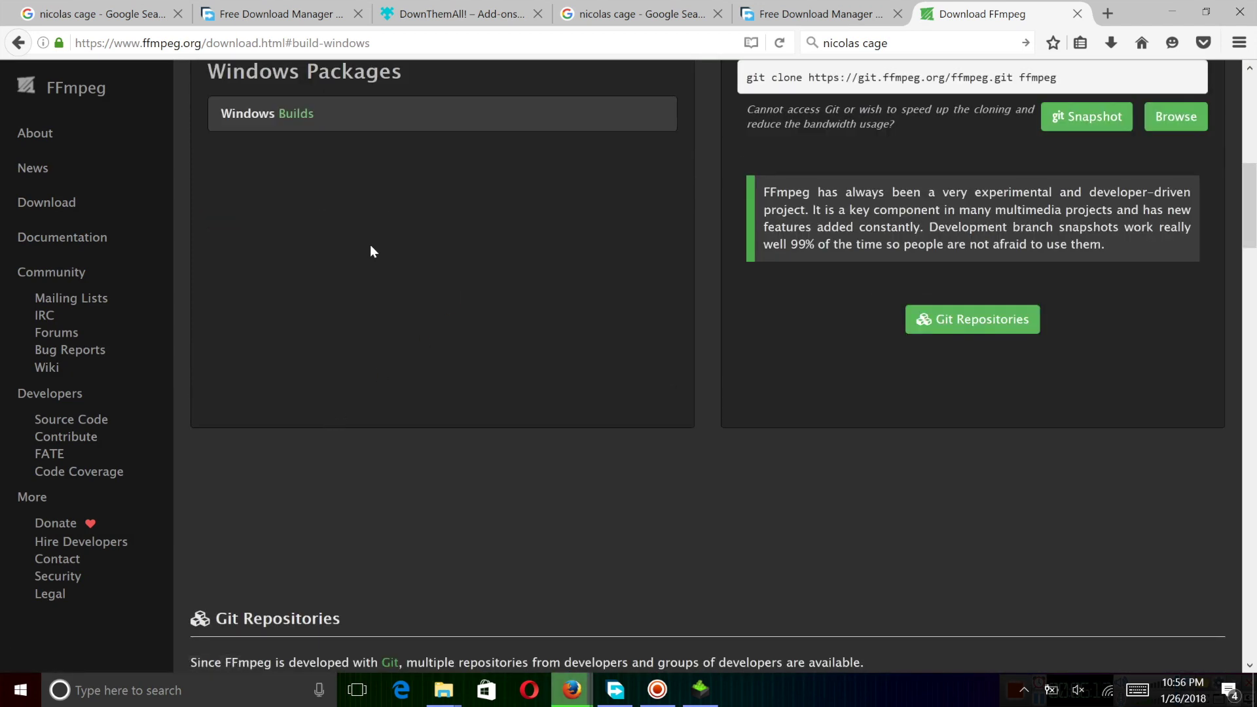
pyautogui.click(297, 123)
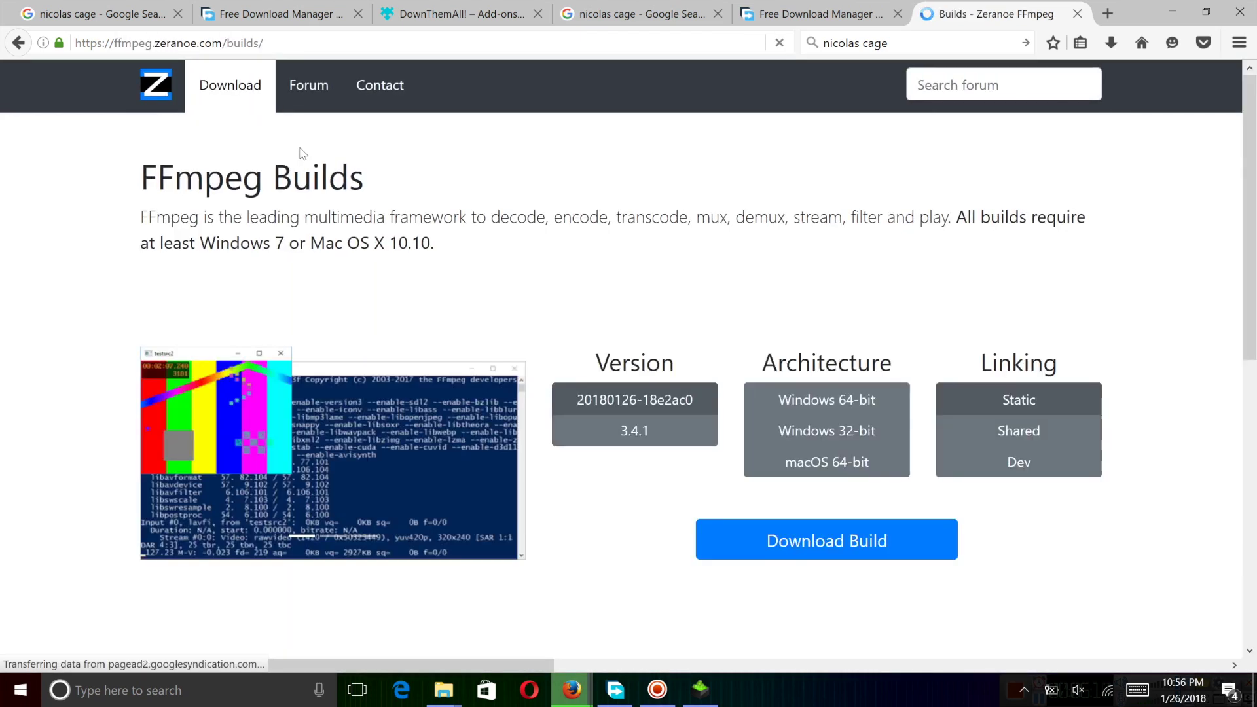
pyautogui.scroll(-3, 637, 331)
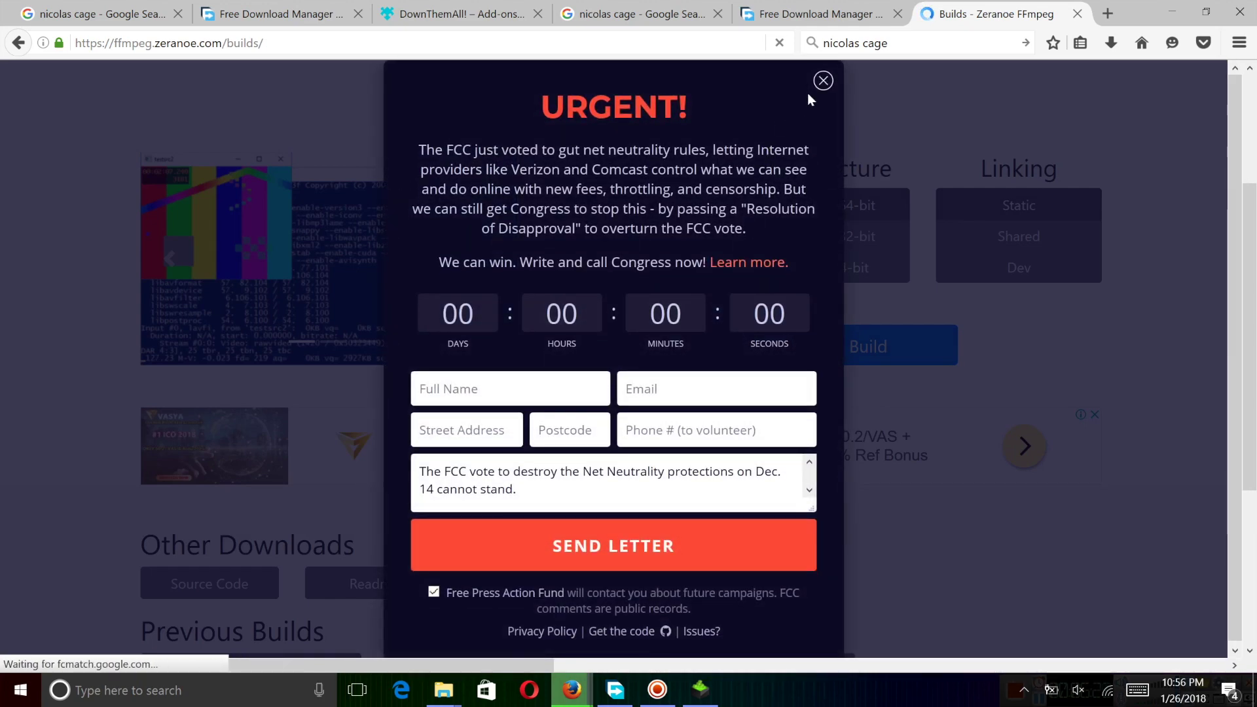
pyautogui.click(822, 81)
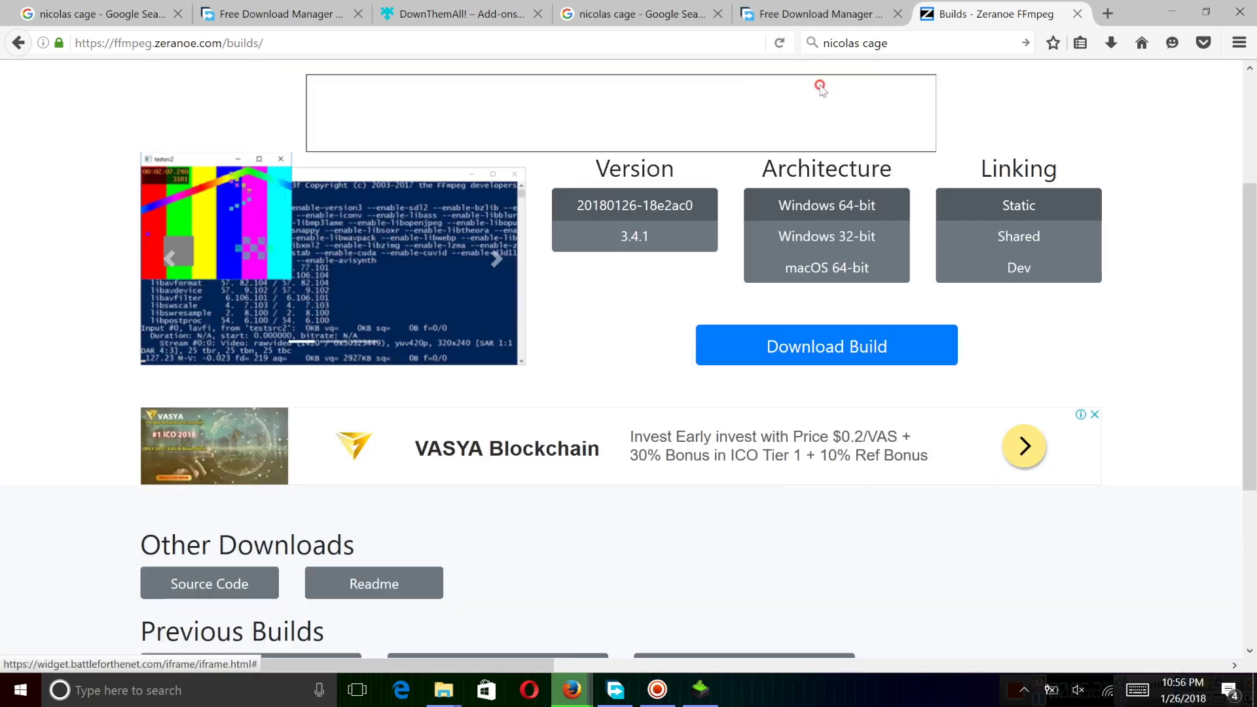
pyautogui.click(819, 347)
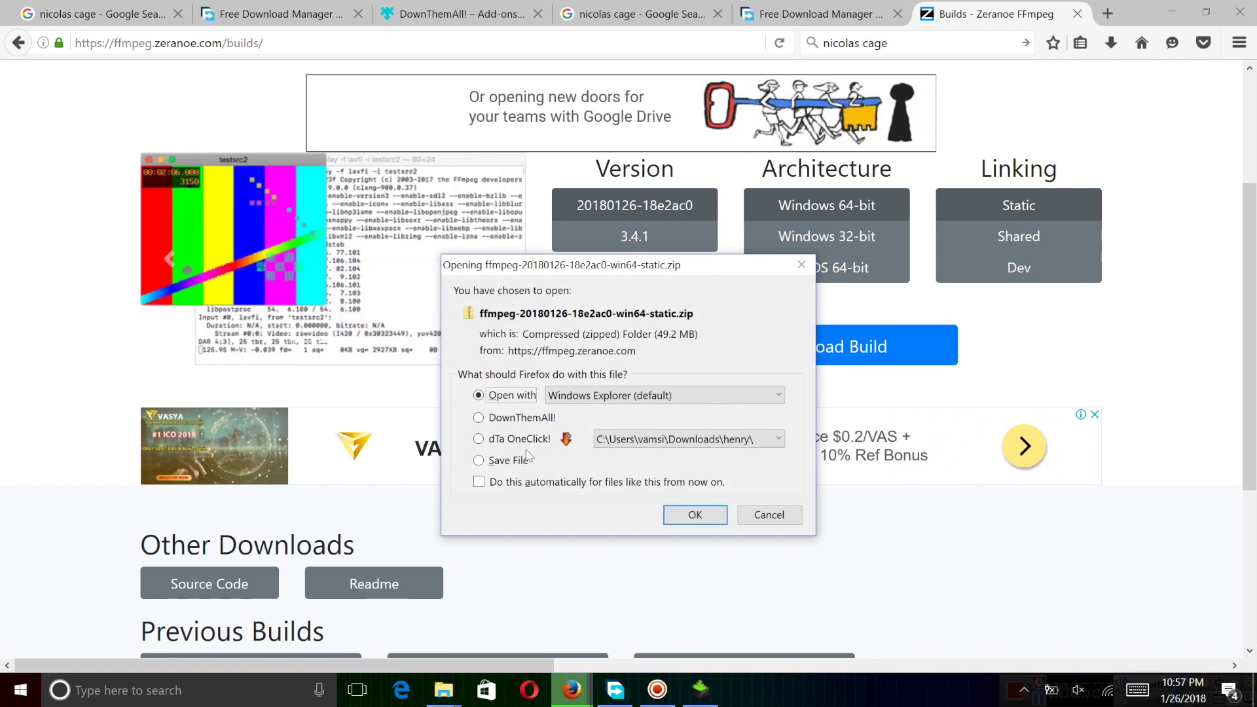
pyautogui.click(695, 514)
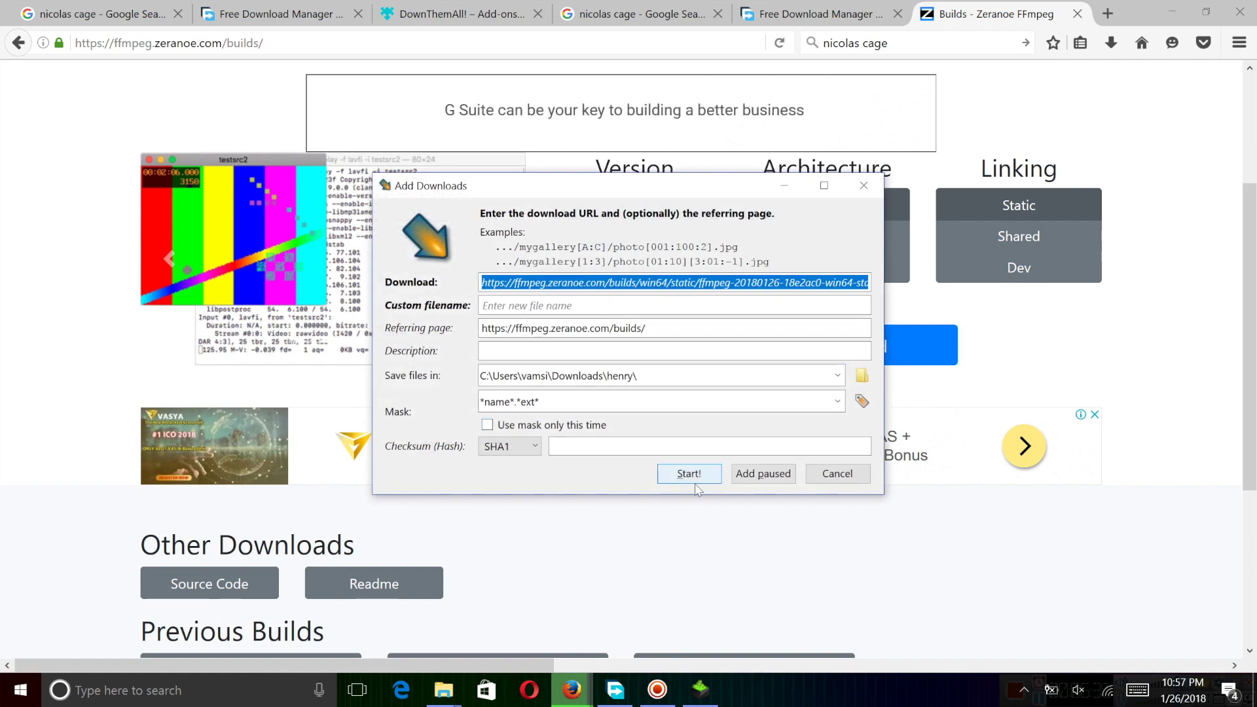
pyautogui.click(688, 472)
pyautogui.click(634, 622)
pyautogui.moveTo(706, 440)
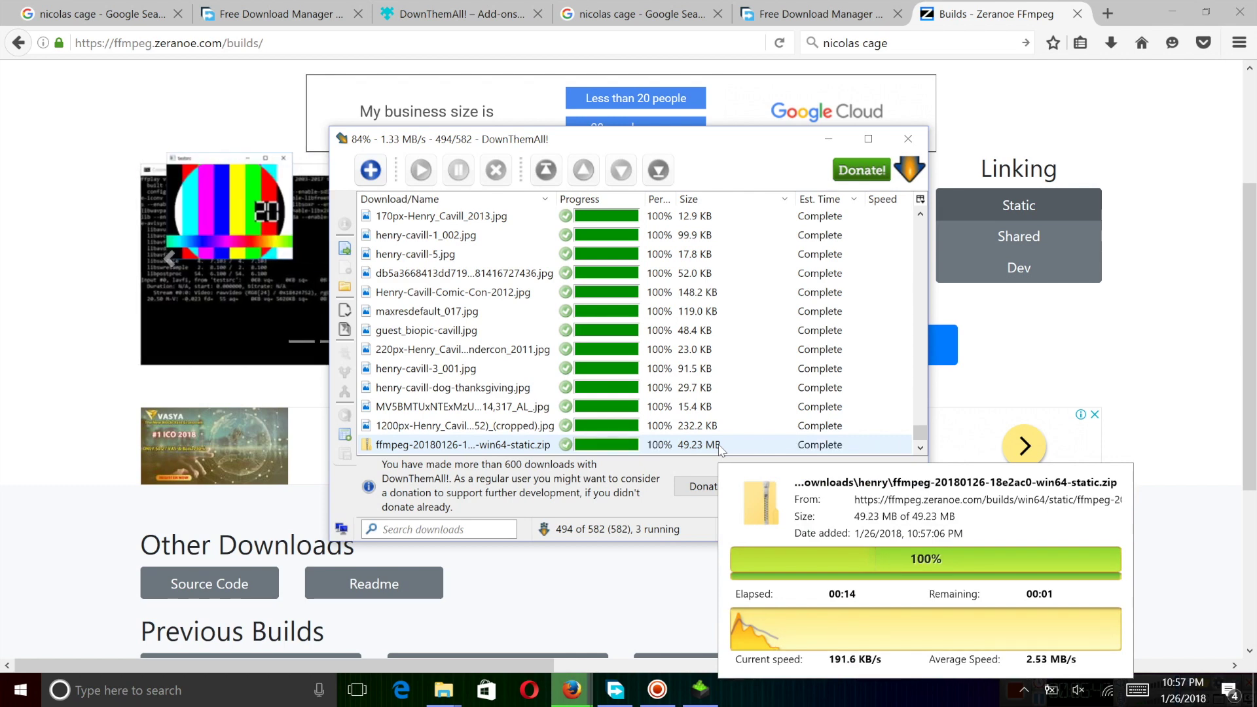
pyautogui.doubleClick(720, 447)
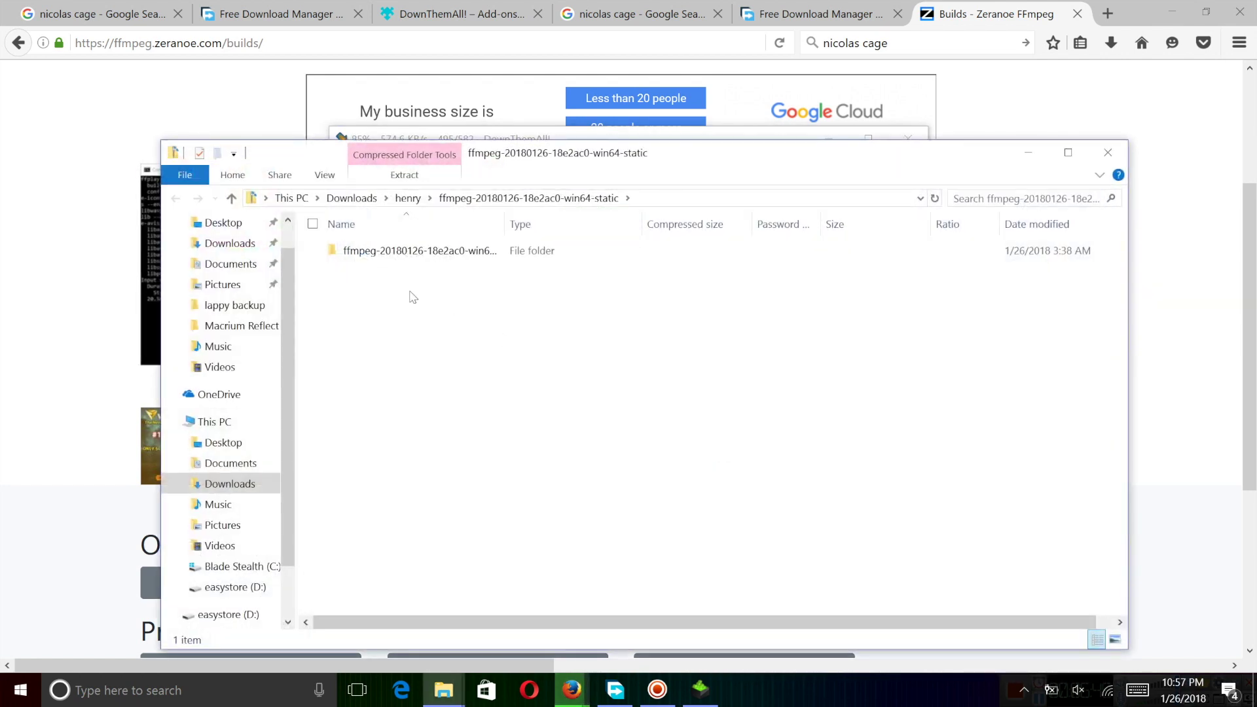
pyautogui.click(383, 253)
pyautogui.rightClick(384, 253)
pyautogui.click(283, 333)
pyautogui.press('super+d')
pyautogui.rightClick(529, 370)
pyautogui.click(449, 444)
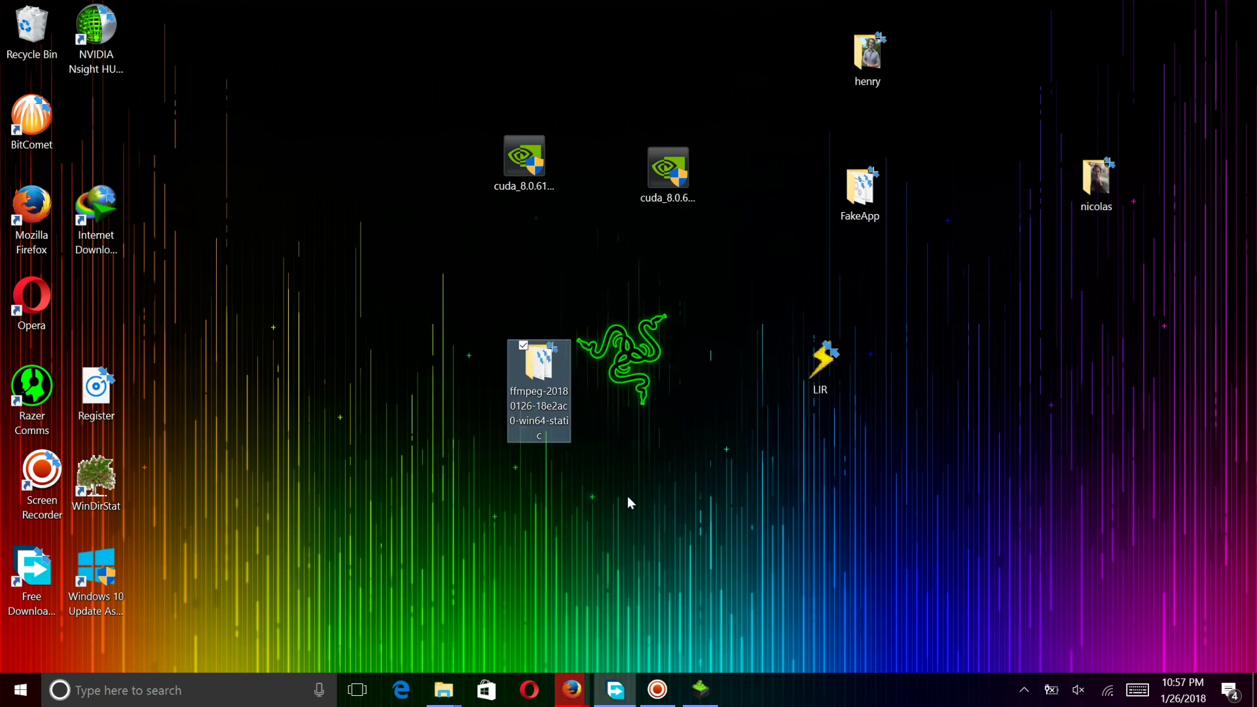
# Step: Copy the ffmpeg application from the bin folder of the FFmpeg folder on the desktop
pyautogui.click(719, 691)
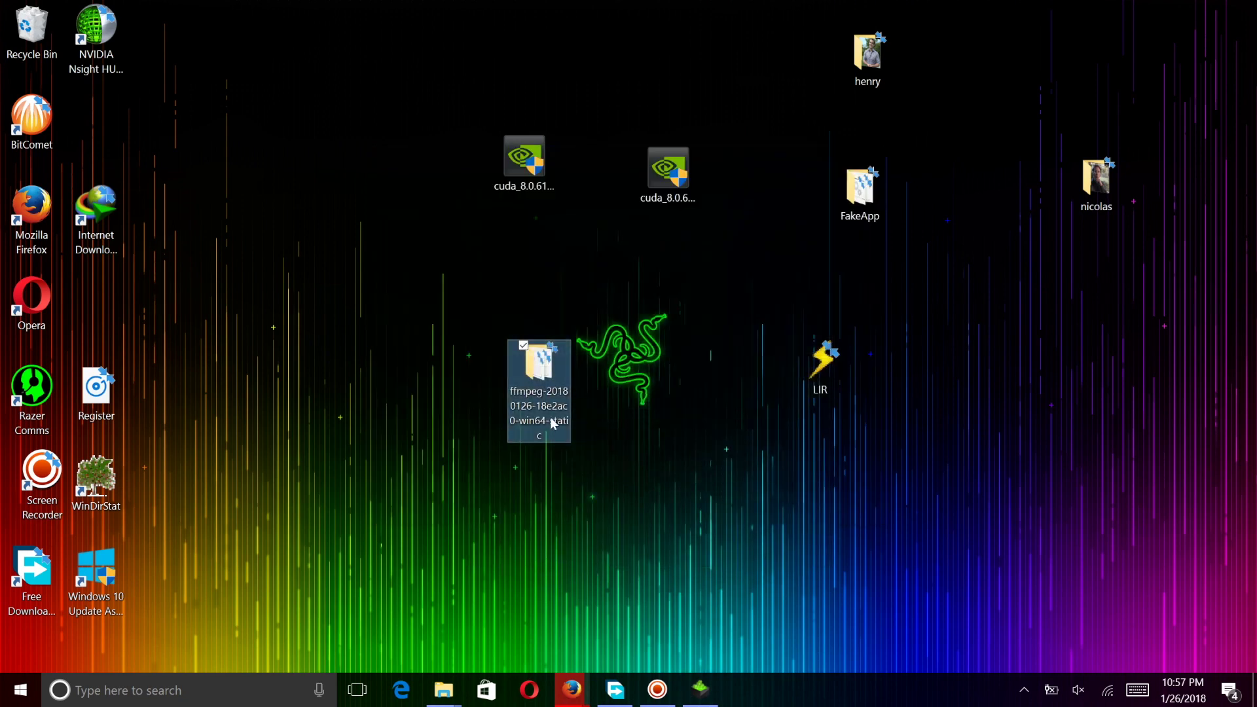
pyautogui.doubleClick(541, 393)
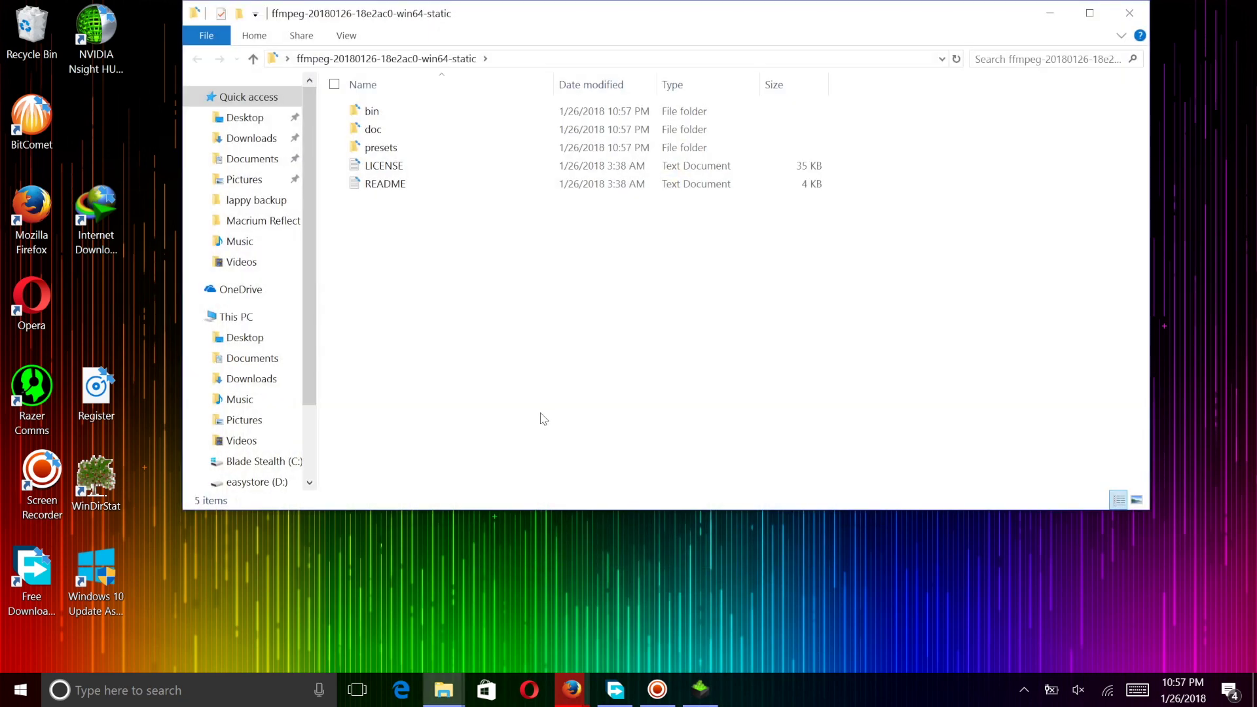
pyautogui.doubleClick(372, 112)
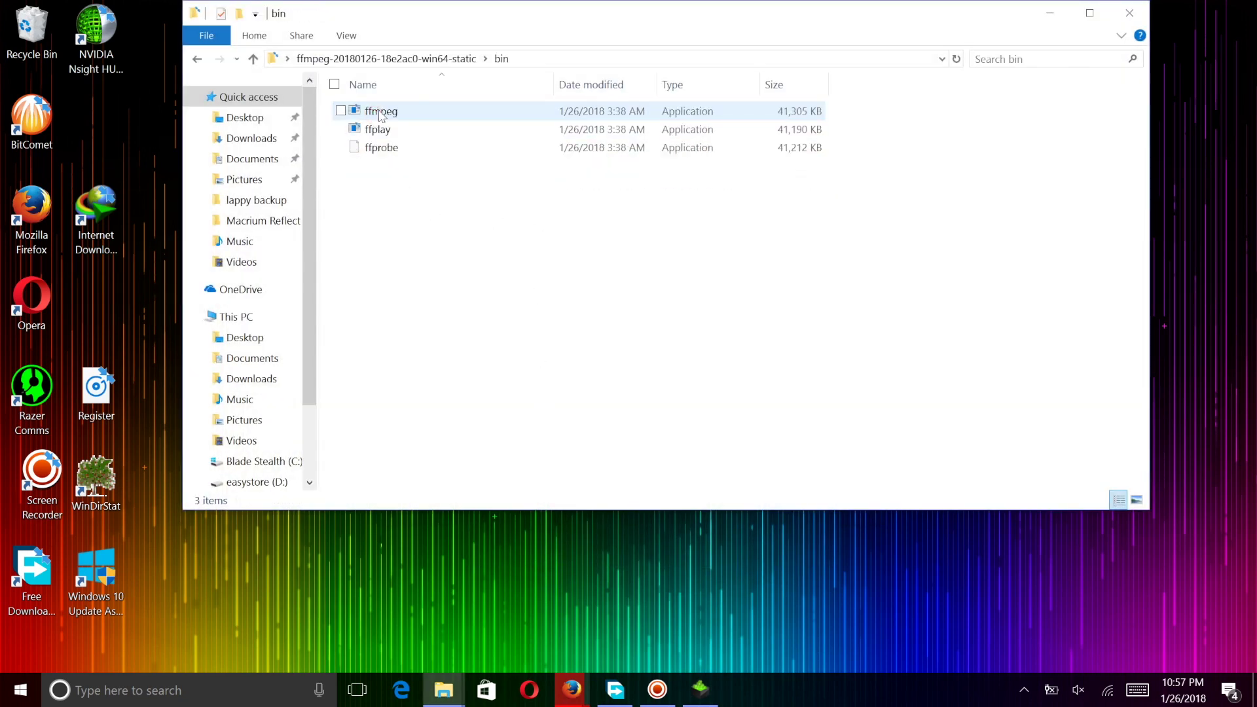
pyautogui.click(382, 113)
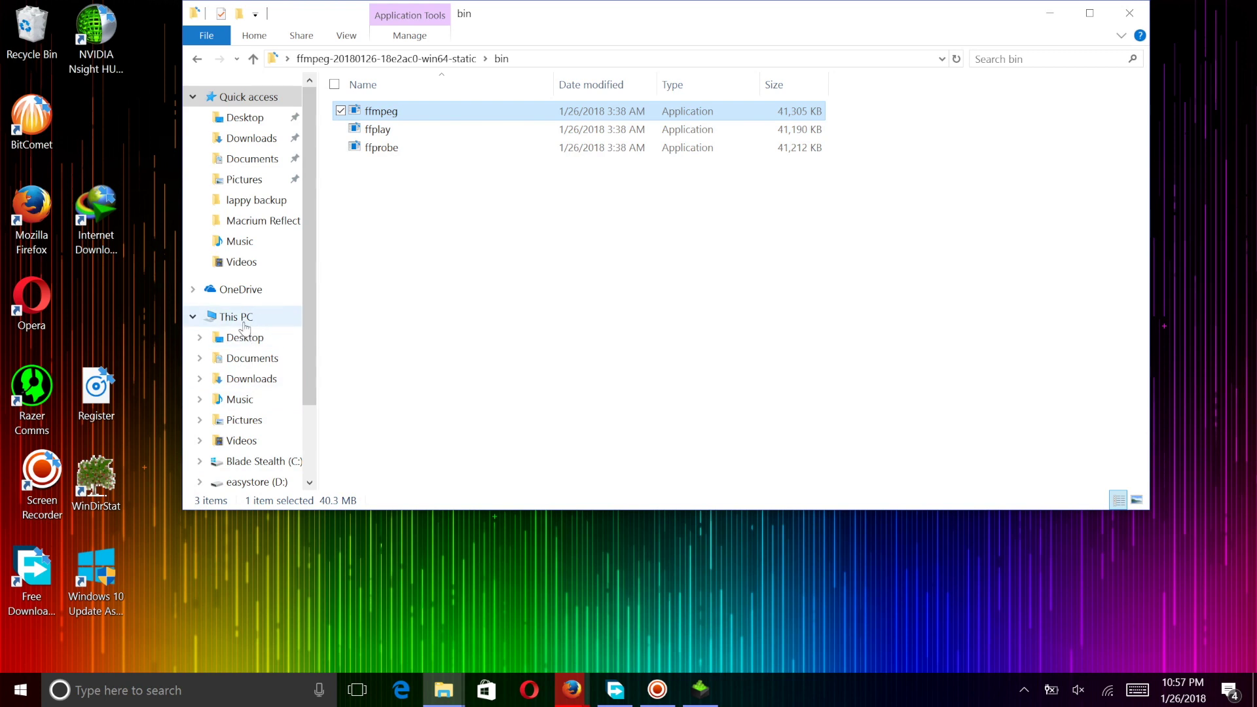
# Step: Paste the copied ffmpeg application into the System32 folder inside Windows on drive C, granting administrator permission
pyautogui.click(257, 462)
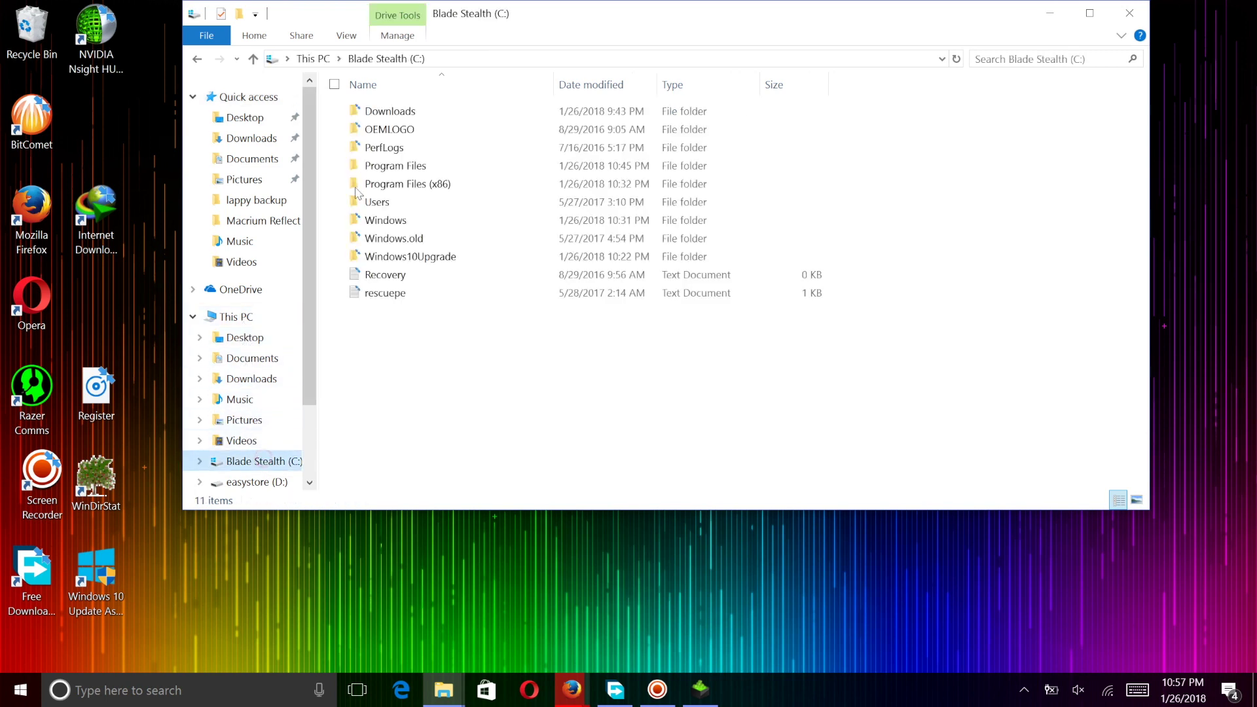
pyautogui.doubleClick(440, 222)
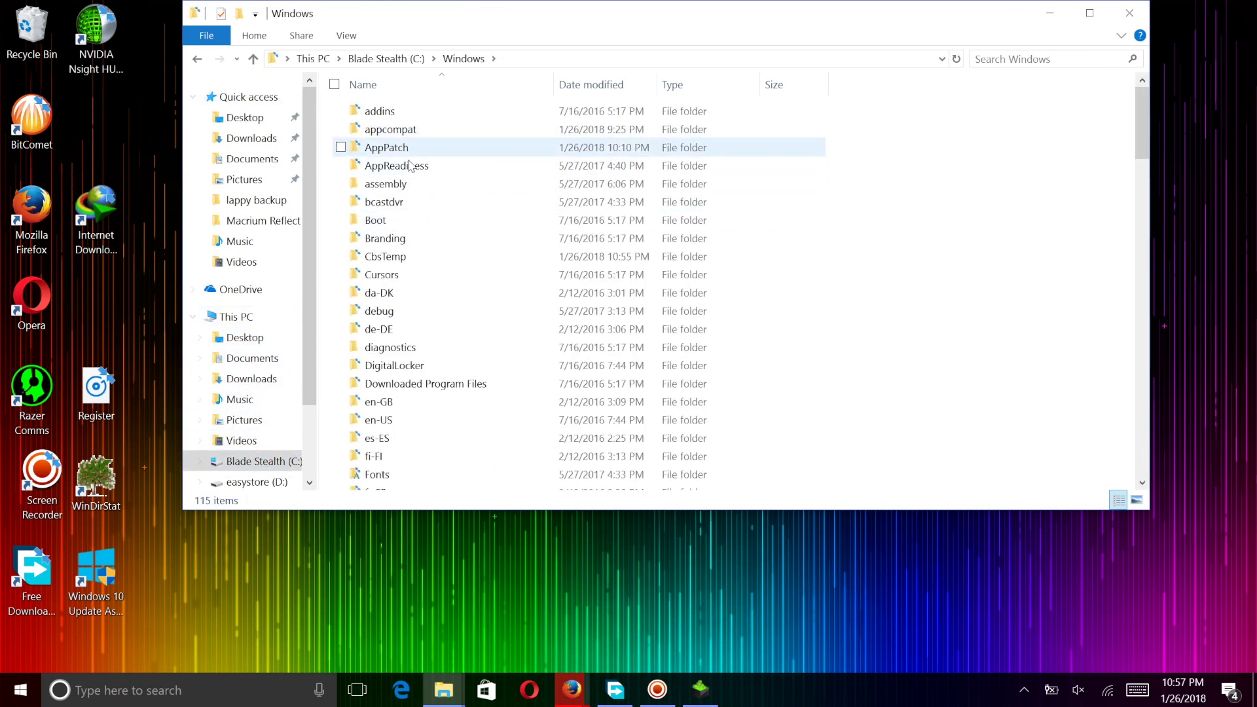
pyautogui.scroll(-4, 426, 345)
pyautogui.scroll(-14, 426, 345)
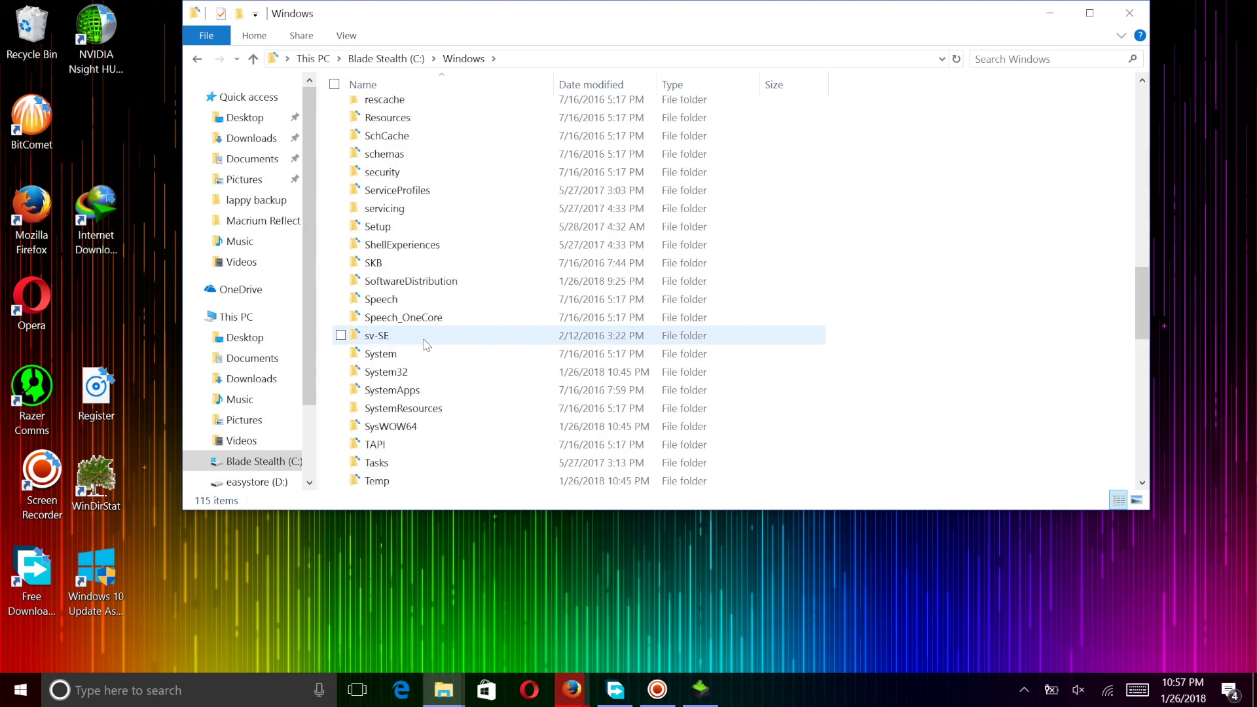
pyautogui.scroll(8, 426, 345)
pyautogui.click(982, 247)
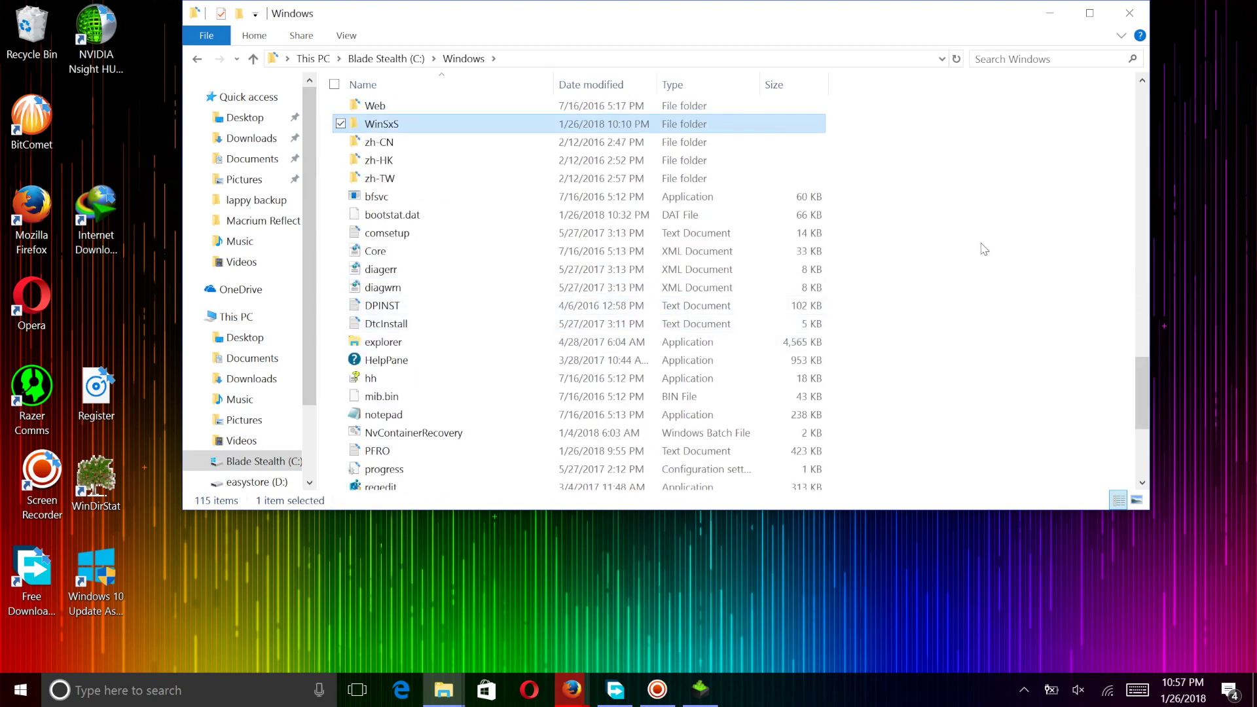
pyautogui.scroll(-5, 917, 294)
pyautogui.press('s')
pyautogui.press('s')
pyautogui.press('s')
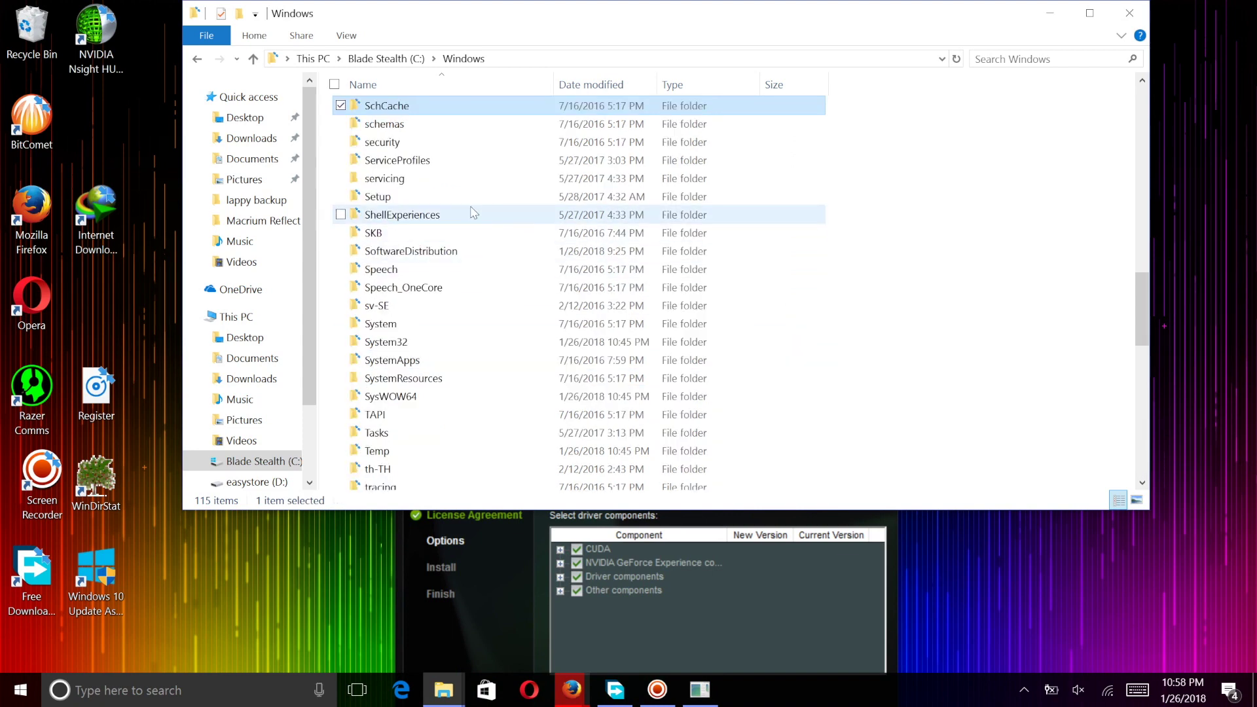
pyautogui.press('s')
pyautogui.doubleClick(488, 342)
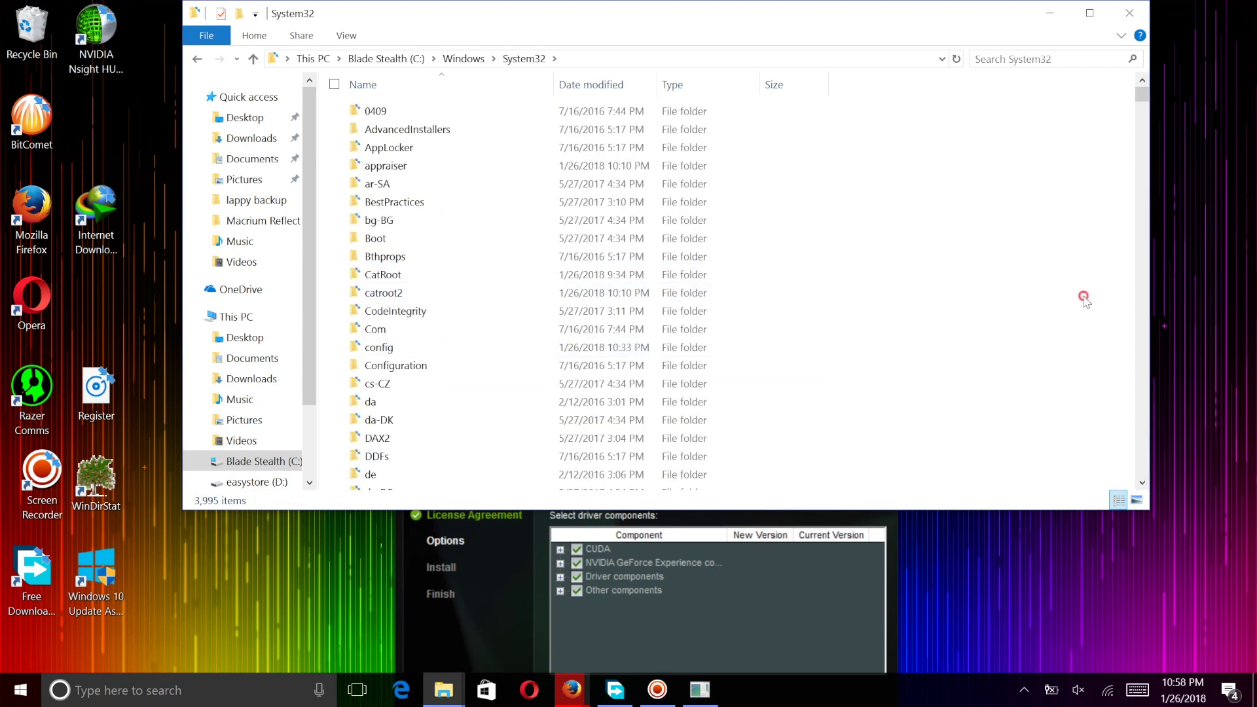
pyautogui.scroll(-20, 1012, 342)
pyautogui.hotkey('ctrl', 'v')
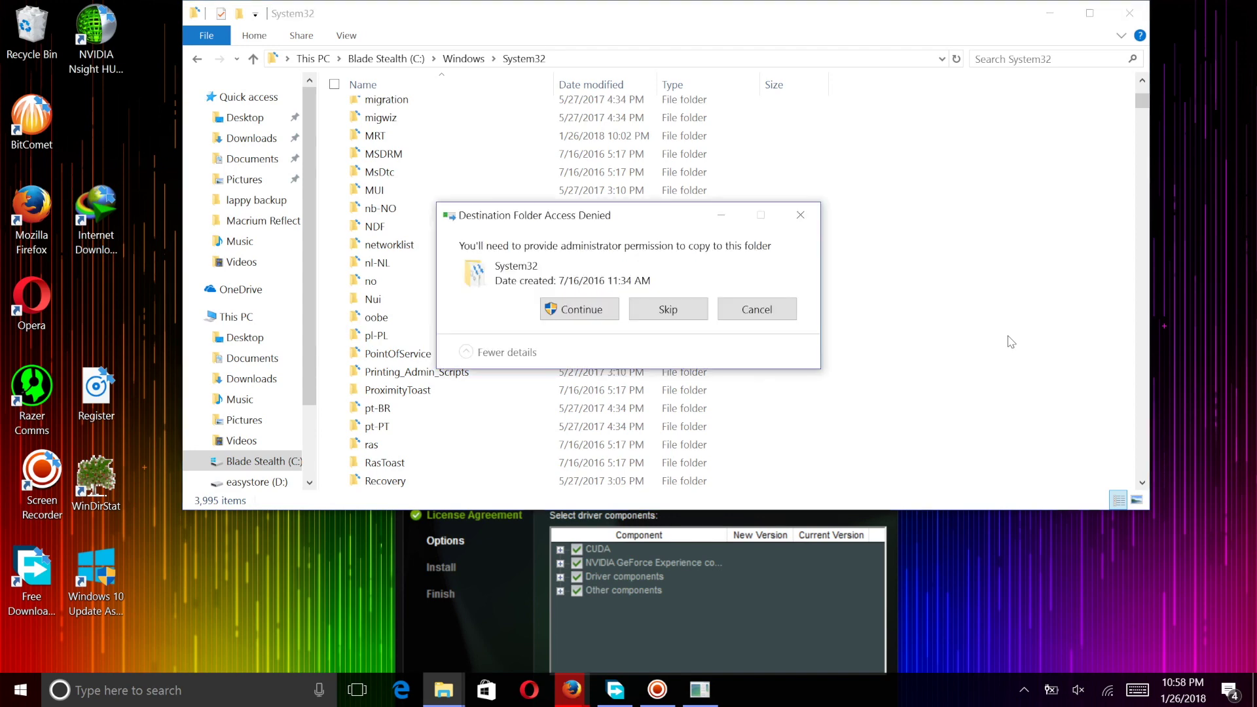
pyautogui.click(551, 311)
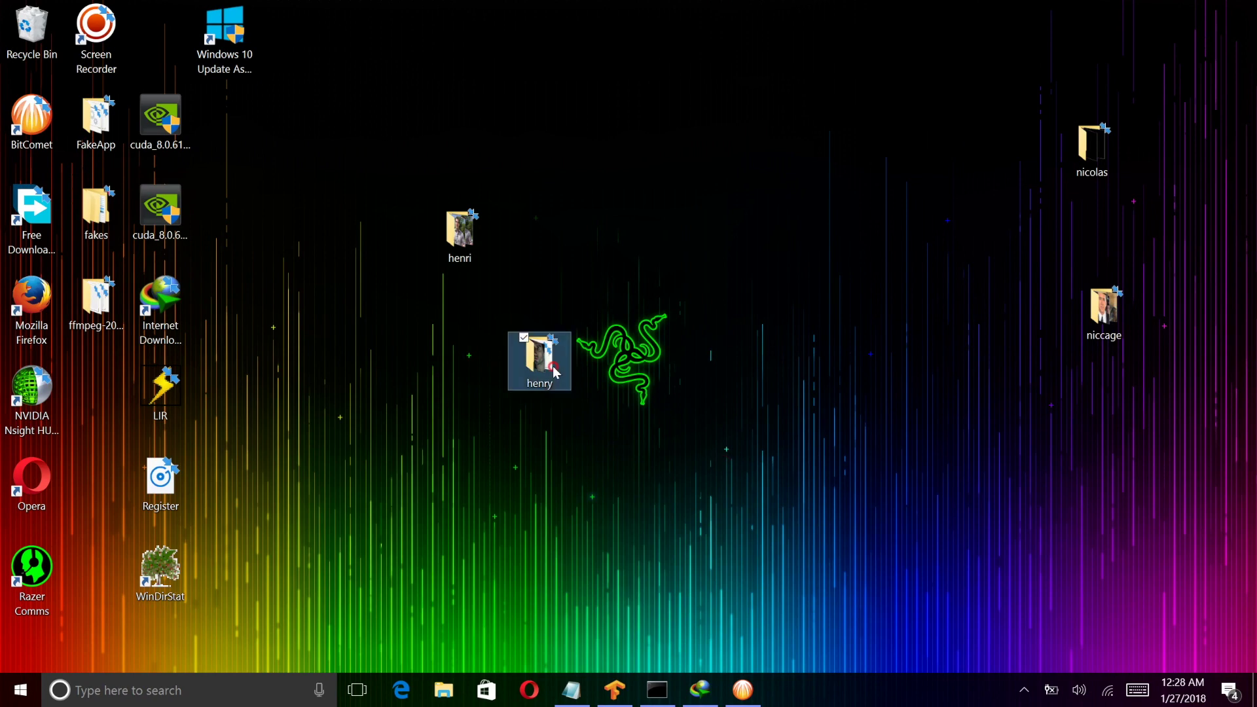
# Step: In the desktop's henry folder, select the HC_HenryCavill_Experience_Thumbnail and Henry+Cavill+kTZ97Rfy-4pm pictures together with the henry video
pyautogui.doubleClick(540, 360)
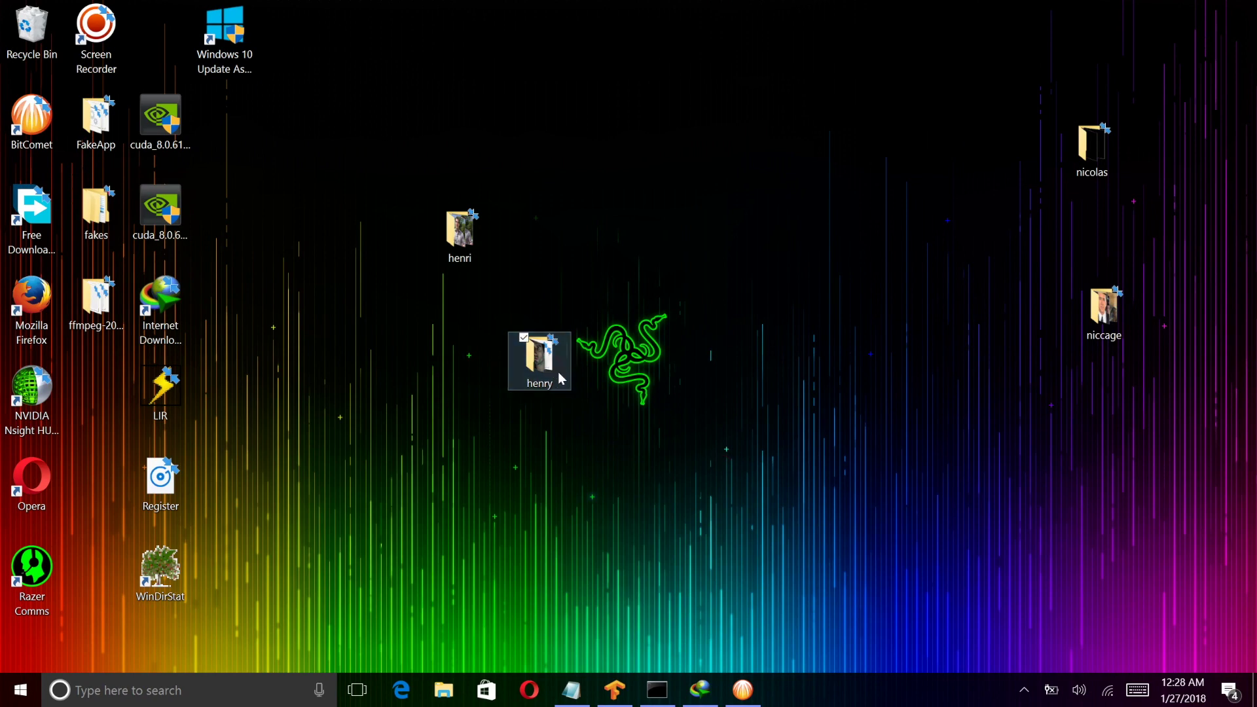
pyautogui.scroll(-3, 732, 462)
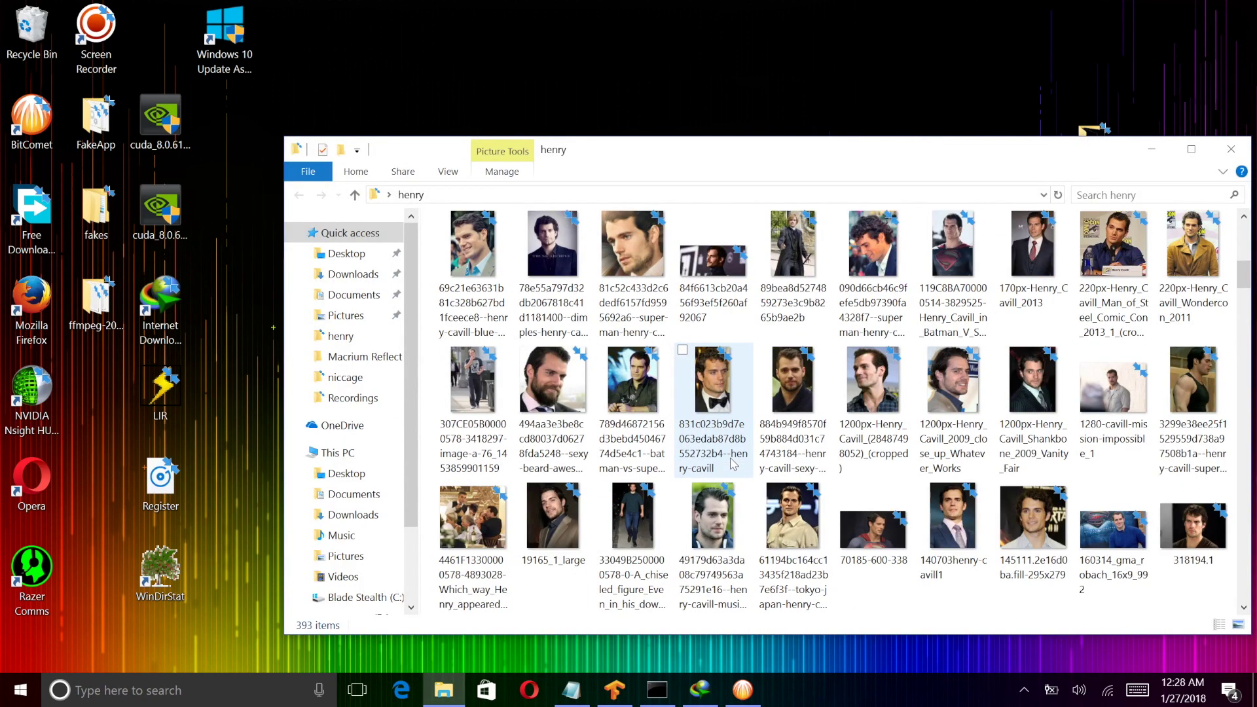
pyautogui.scroll(-6, 1082, 507)
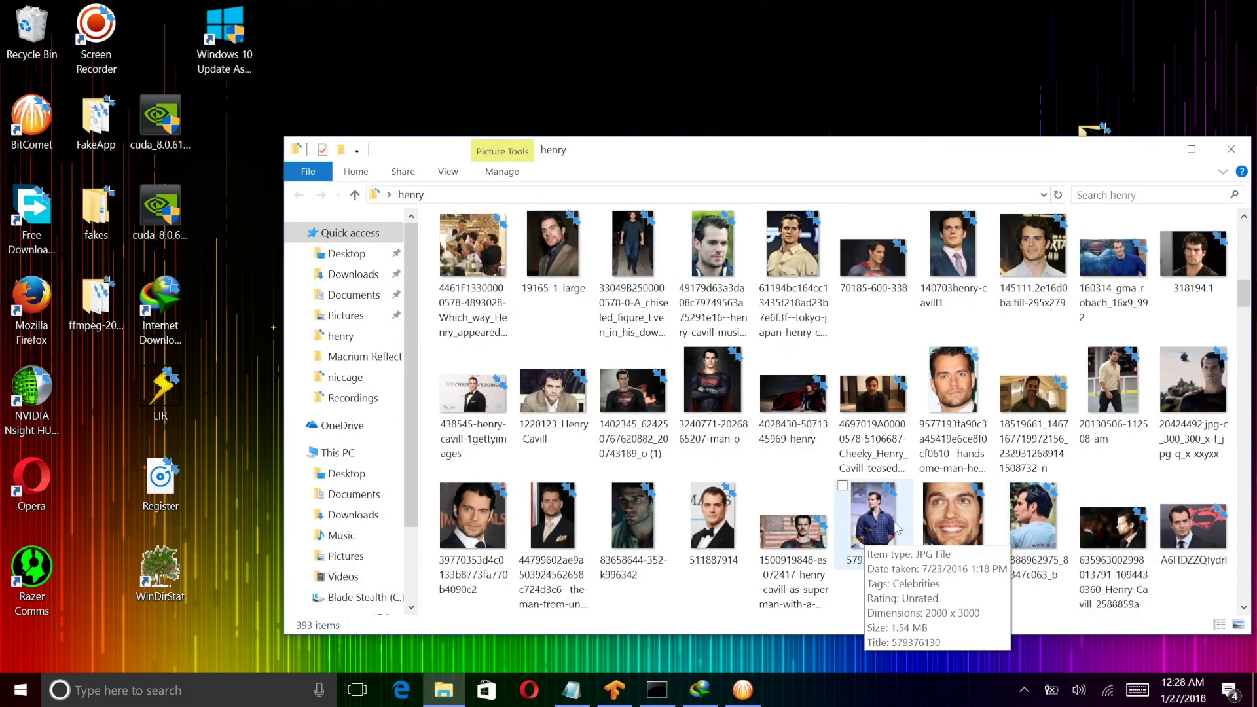
pyautogui.scroll(-2, 949, 517)
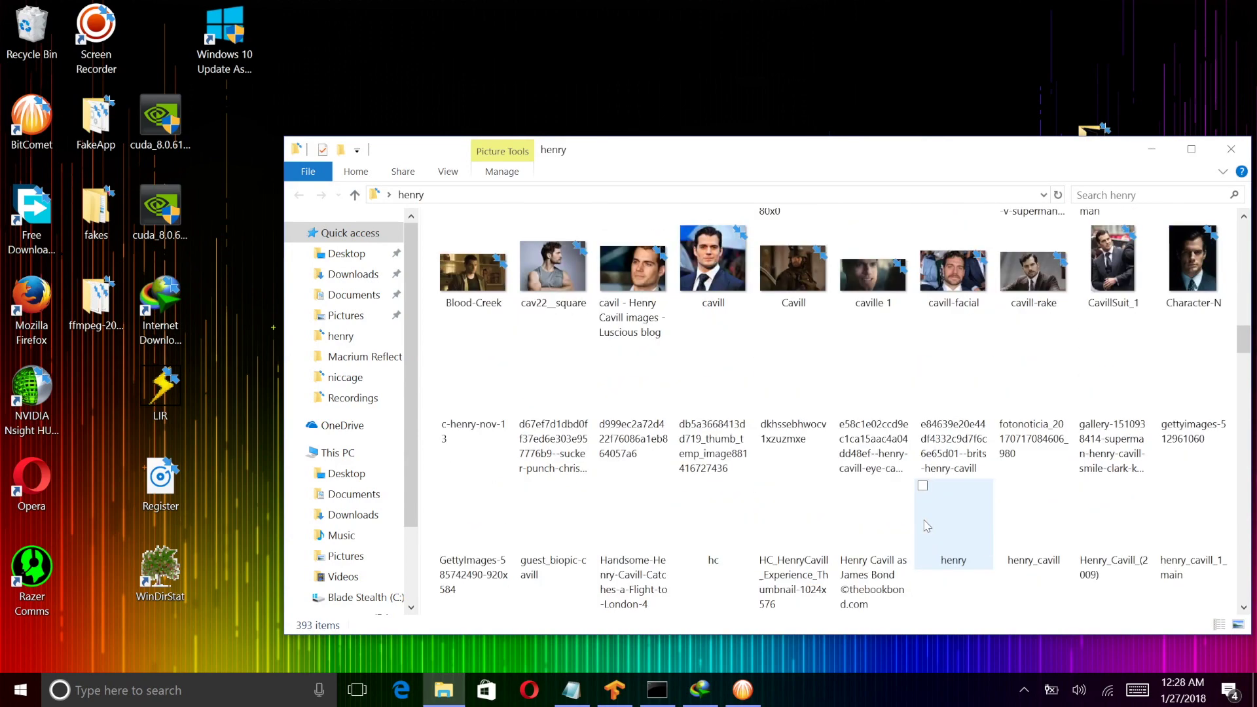
pyautogui.scroll(-1, 816, 481)
pyautogui.click(815, 459)
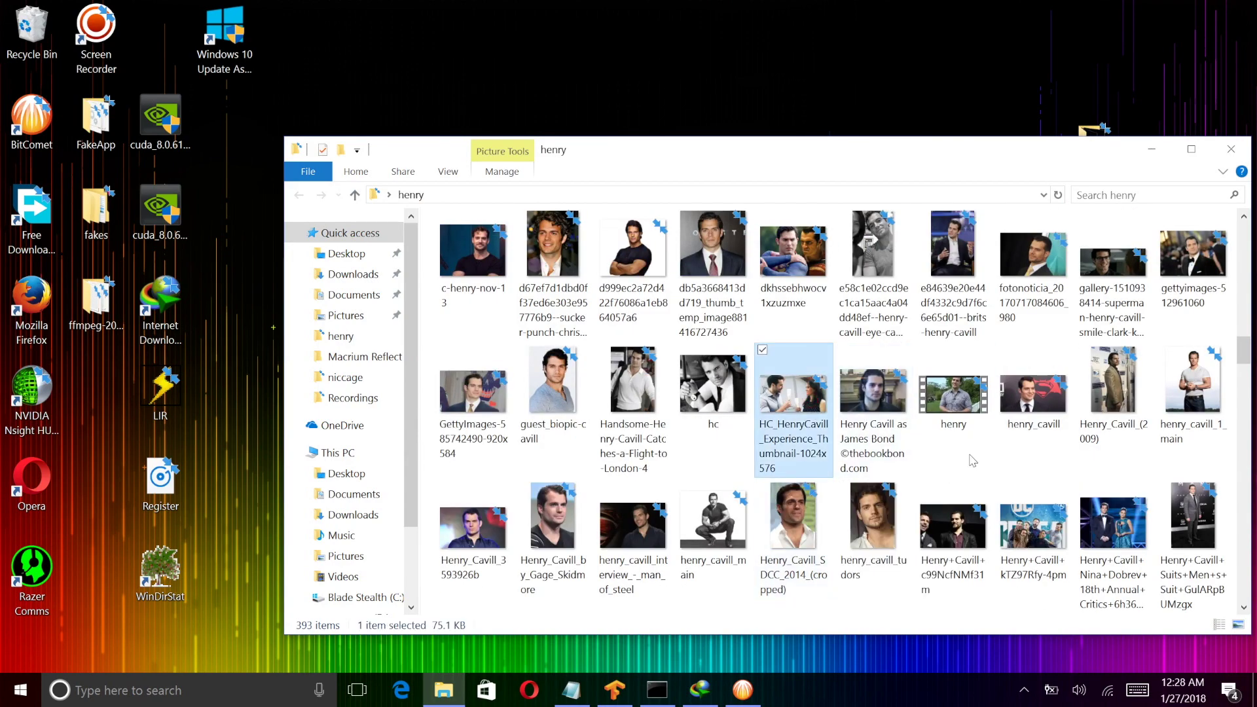
pyautogui.scroll(-4, 973, 461)
pyautogui.scroll(3, 974, 466)
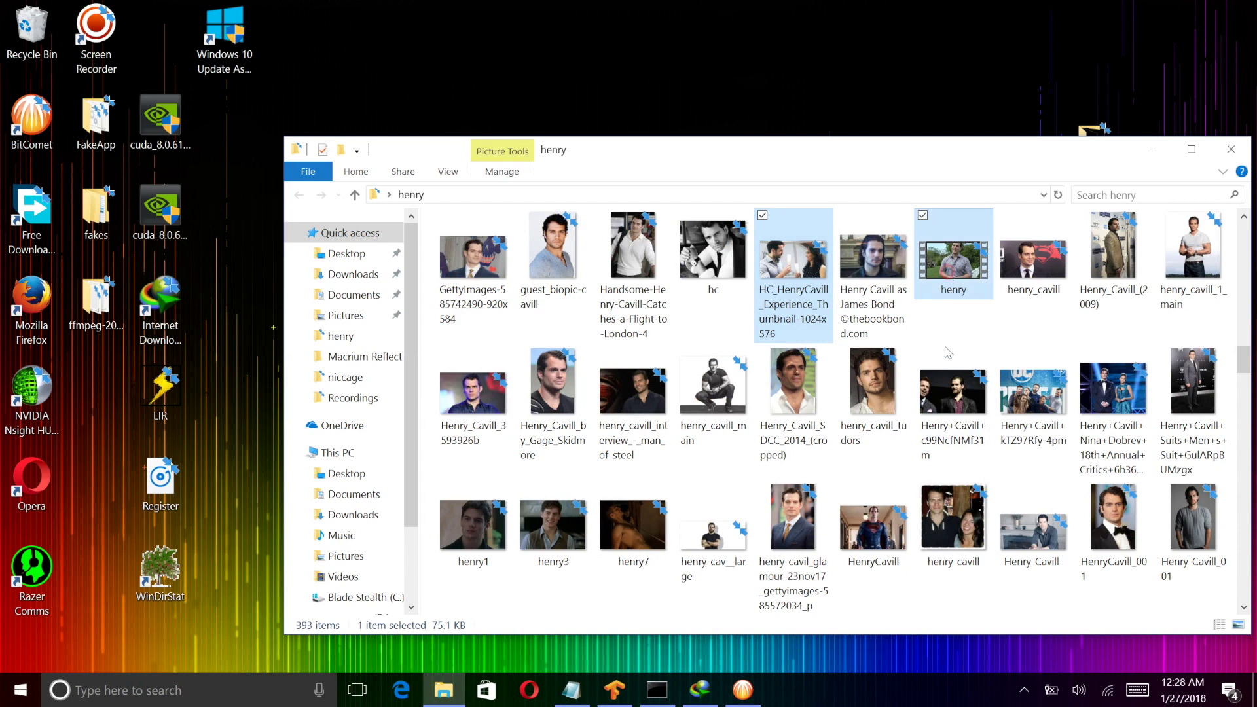
pyautogui.keyDown('ctrl'); pyautogui.click(947, 272); pyautogui.keyUp('ctrl')
pyautogui.scroll(-1, 947, 272)
pyautogui.keyDown('ctrl'); pyautogui.click(1060, 307); pyautogui.keyUp('ctrl')
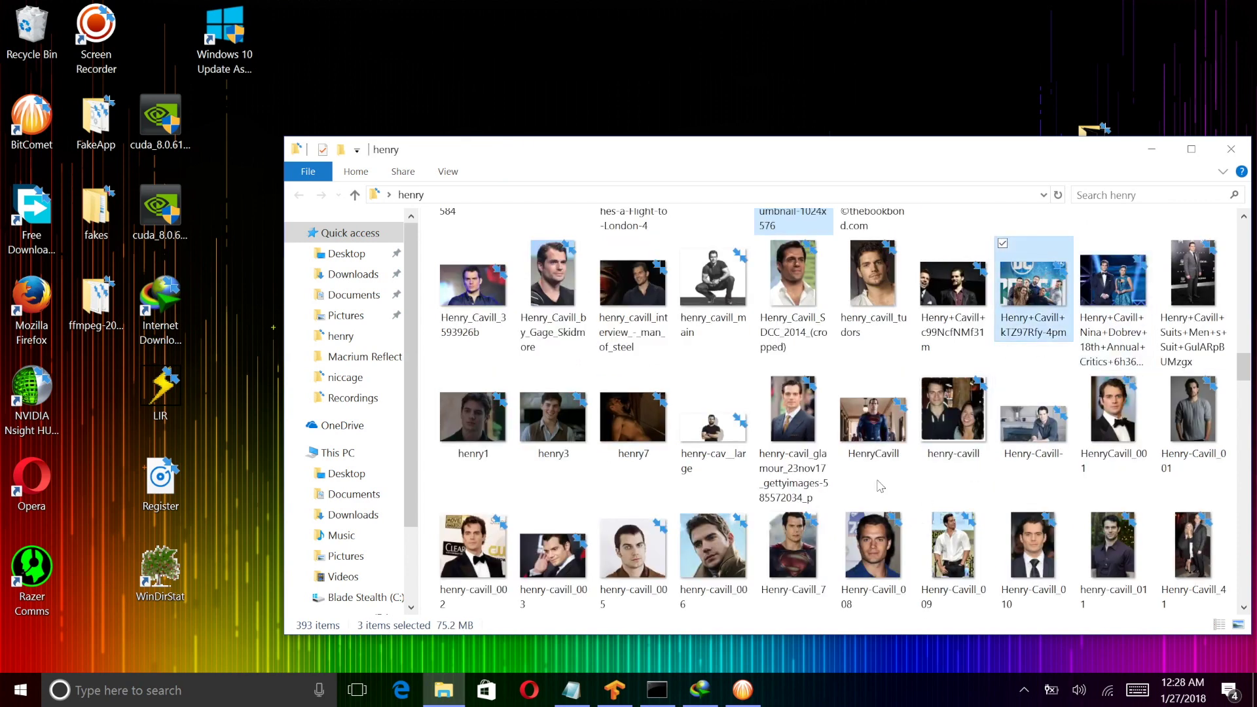
# Step: Add the two blank batman-vs-superman files and the Armie, Lucy-Cork, Jude-Law and girlfriend-gina-carano pictures to the selection
pyautogui.scroll(-2, 840, 513)
pyautogui.scroll(-5, 840, 512)
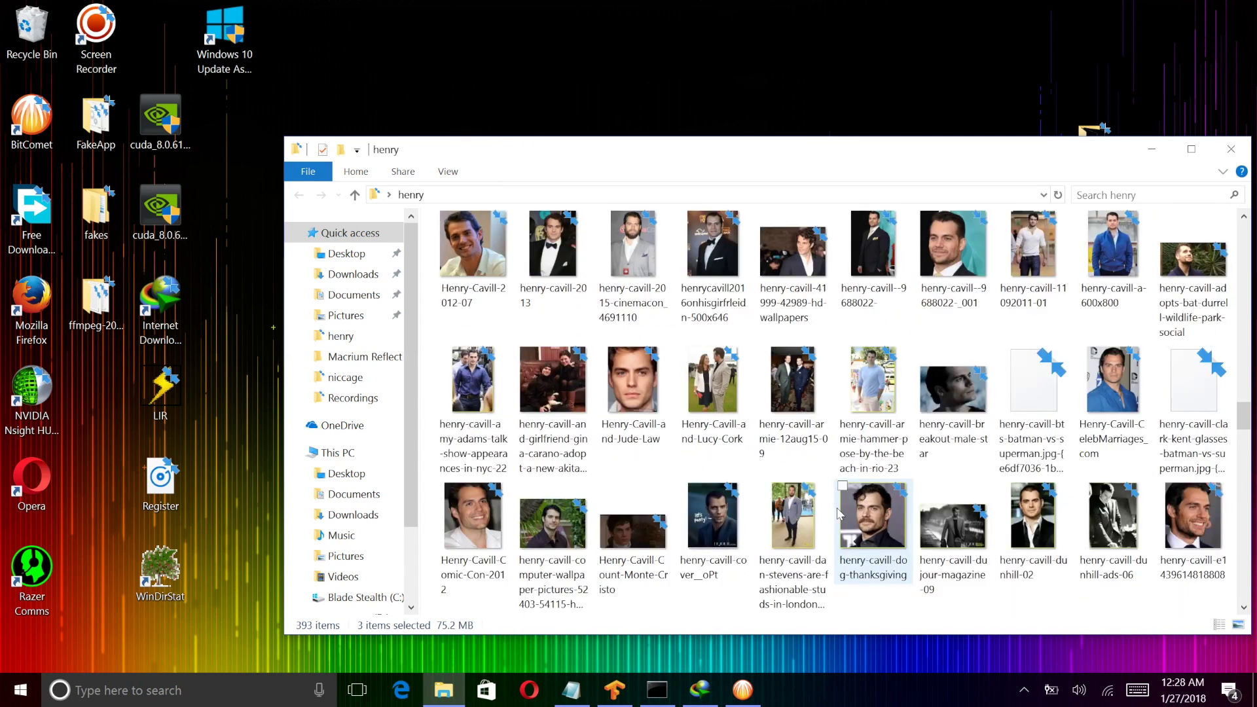
pyautogui.keyDown('ctrl'); pyautogui.click(1198, 419); pyautogui.keyUp('ctrl')
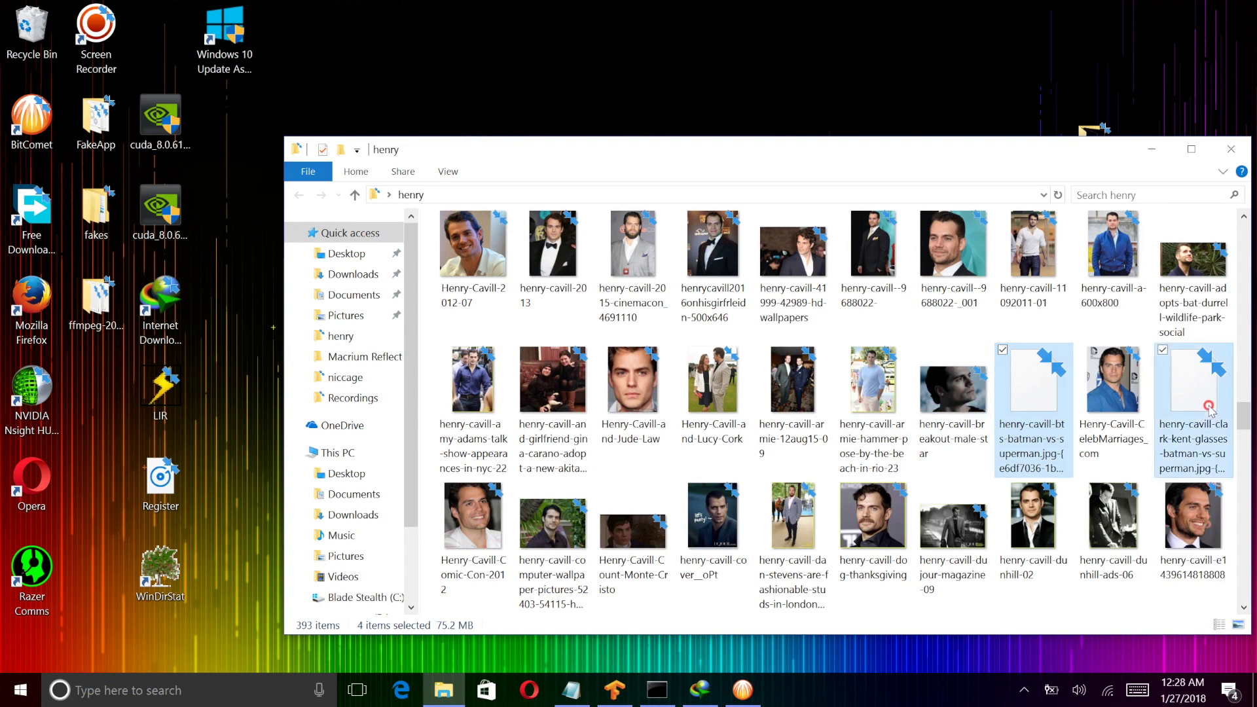
pyautogui.keyDown('ctrl'); pyautogui.click(782, 445); pyautogui.keyUp('ctrl')
pyautogui.keyDown('ctrl'); pyautogui.click(733, 406); pyautogui.keyUp('ctrl')
pyautogui.keyDown('ctrl'); pyautogui.click(648, 406); pyautogui.keyUp('ctrl')
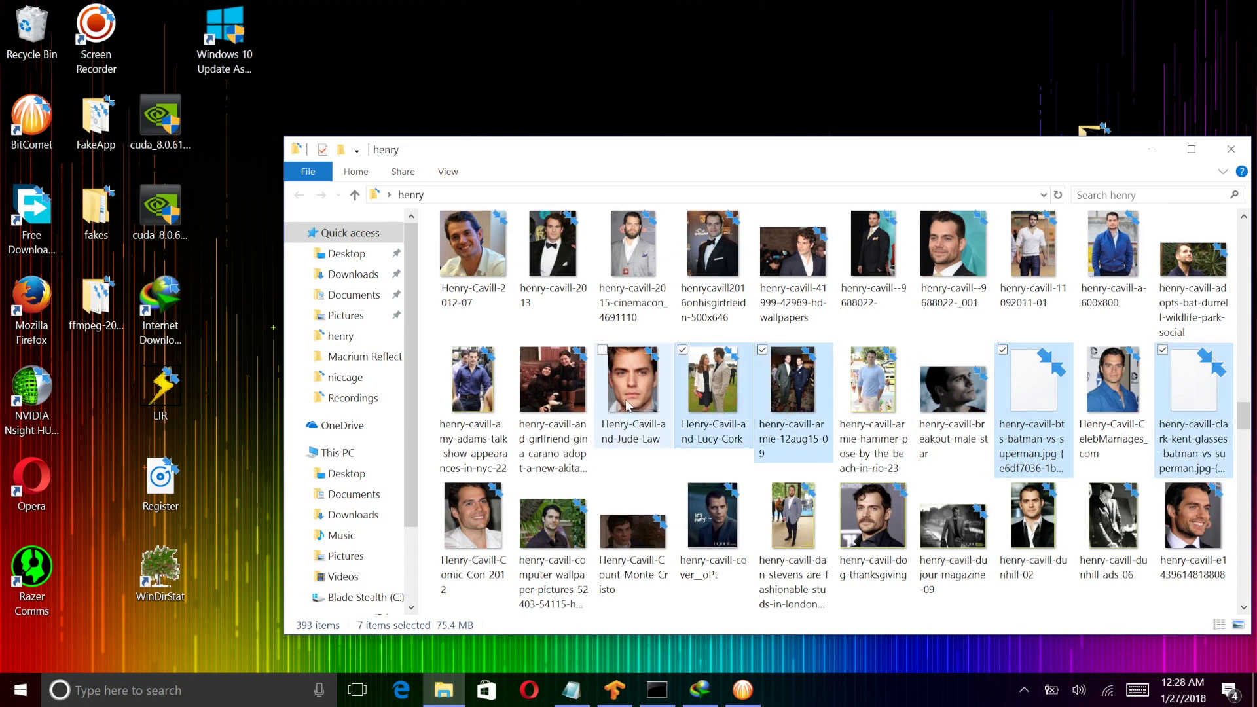
pyautogui.keyDown('ctrl'); pyautogui.click(569, 402); pyautogui.keyUp('ctrl')
# Step: Add the Wonder-Woman, VIPIrelandImage148532 and tom-cruise mission-impossible-social pictures to the selection and permanently delete all selected files
pyautogui.scroll(-2, 634, 524)
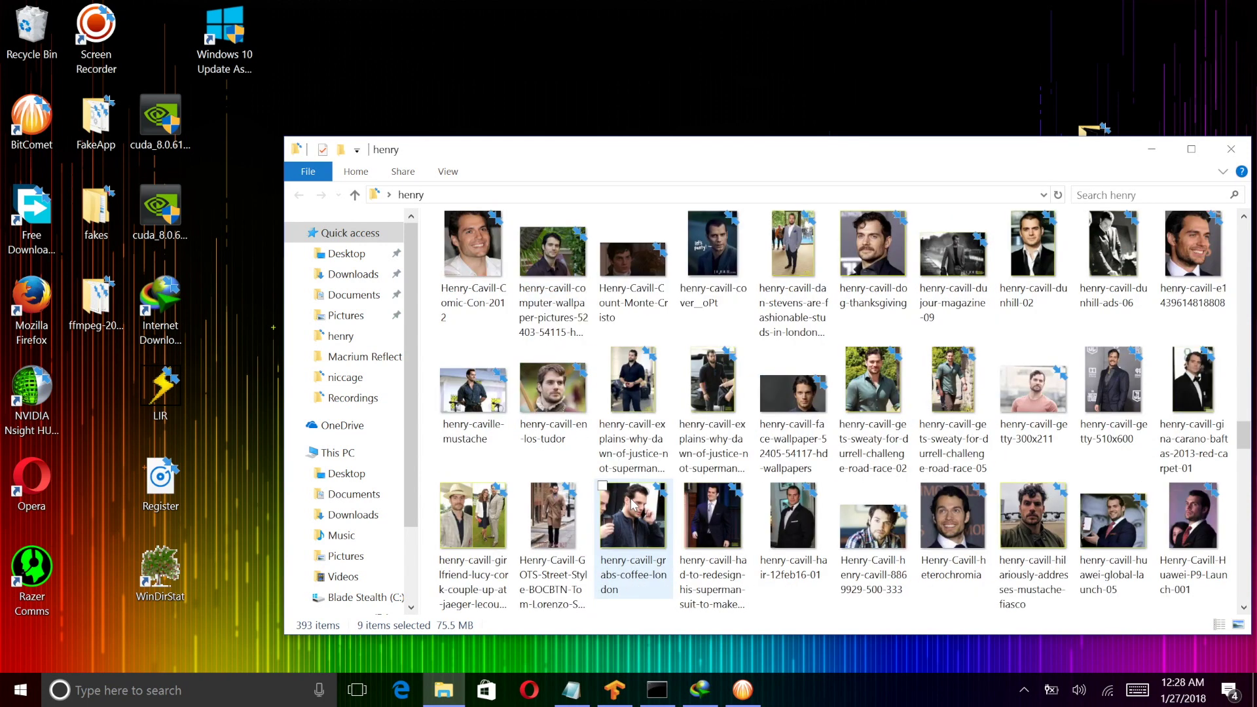
pyautogui.scroll(-2, 844, 529)
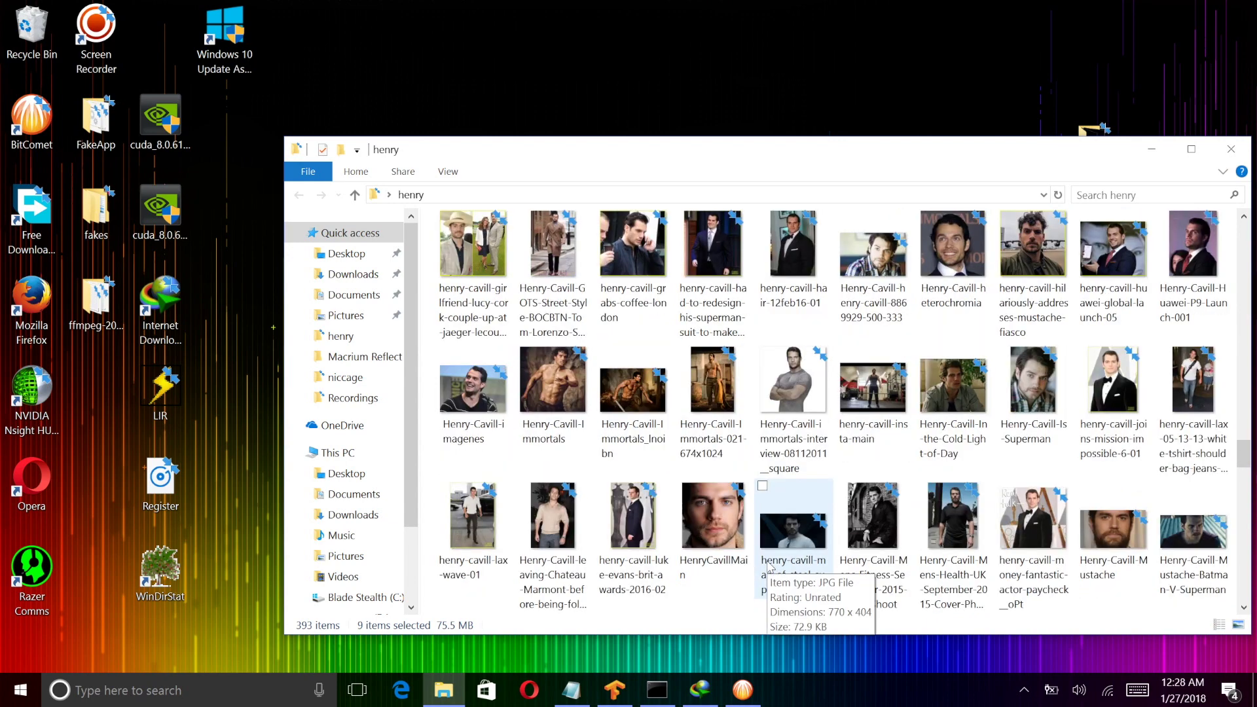
pyautogui.scroll(-8, 843, 575)
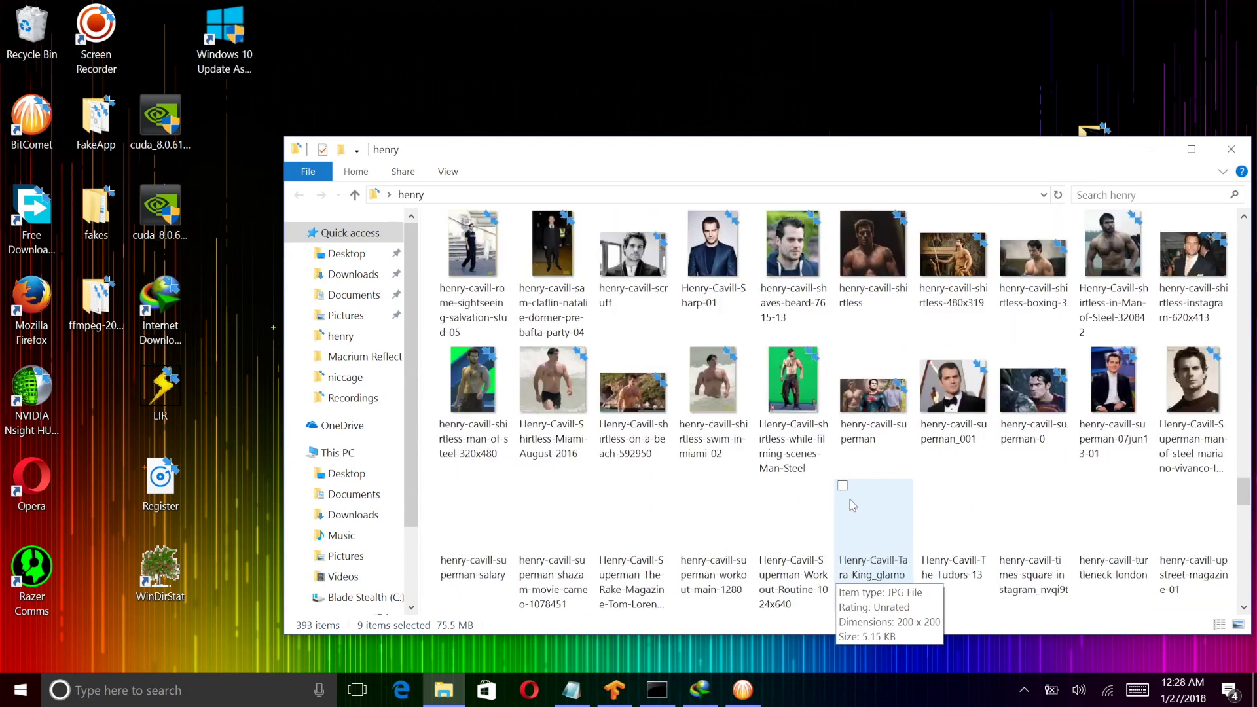
pyautogui.scroll(-10, 849, 510)
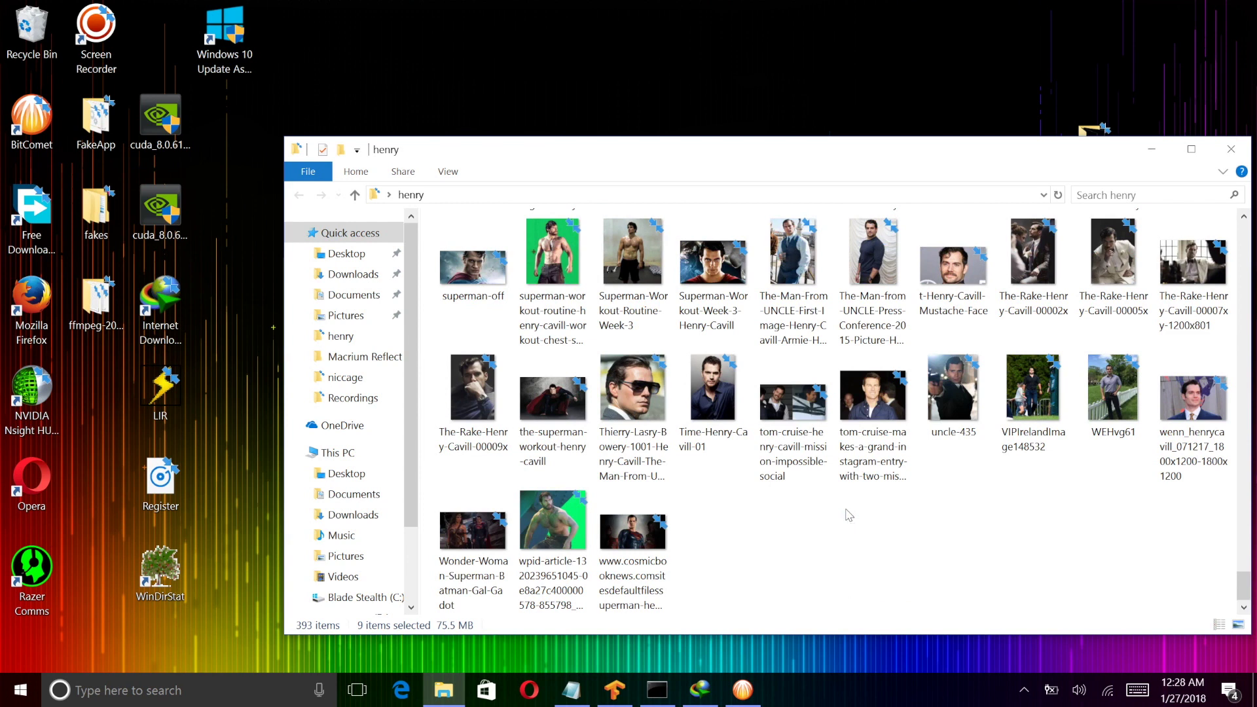
pyautogui.keyDown('ctrl'); pyautogui.click(478, 535); pyautogui.keyUp('ctrl')
pyautogui.keyDown('ctrl'); pyautogui.click(1043, 411); pyautogui.keyUp('ctrl')
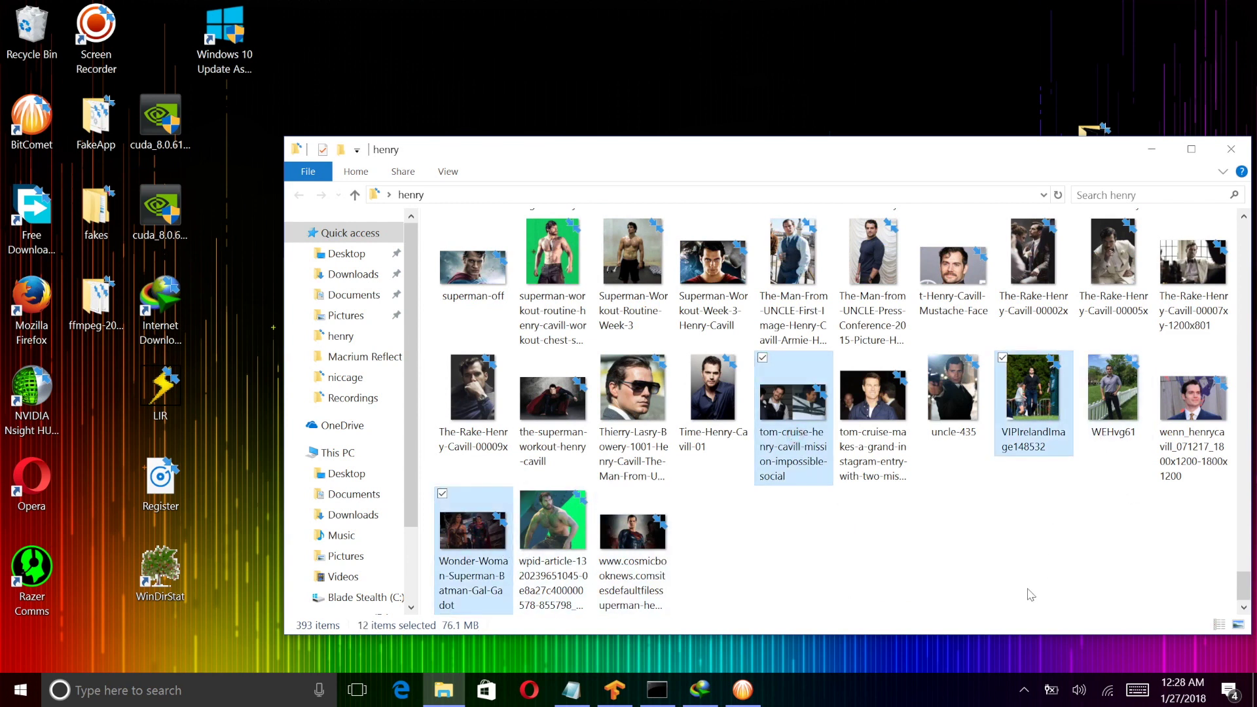
pyautogui.hotkey('shift', 'Delete')
pyautogui.press('Return')
# Step: Permanently delete the tom-cruise-makes-a-grand-instagram-entry picture from the henry folder
pyautogui.click(851, 419)
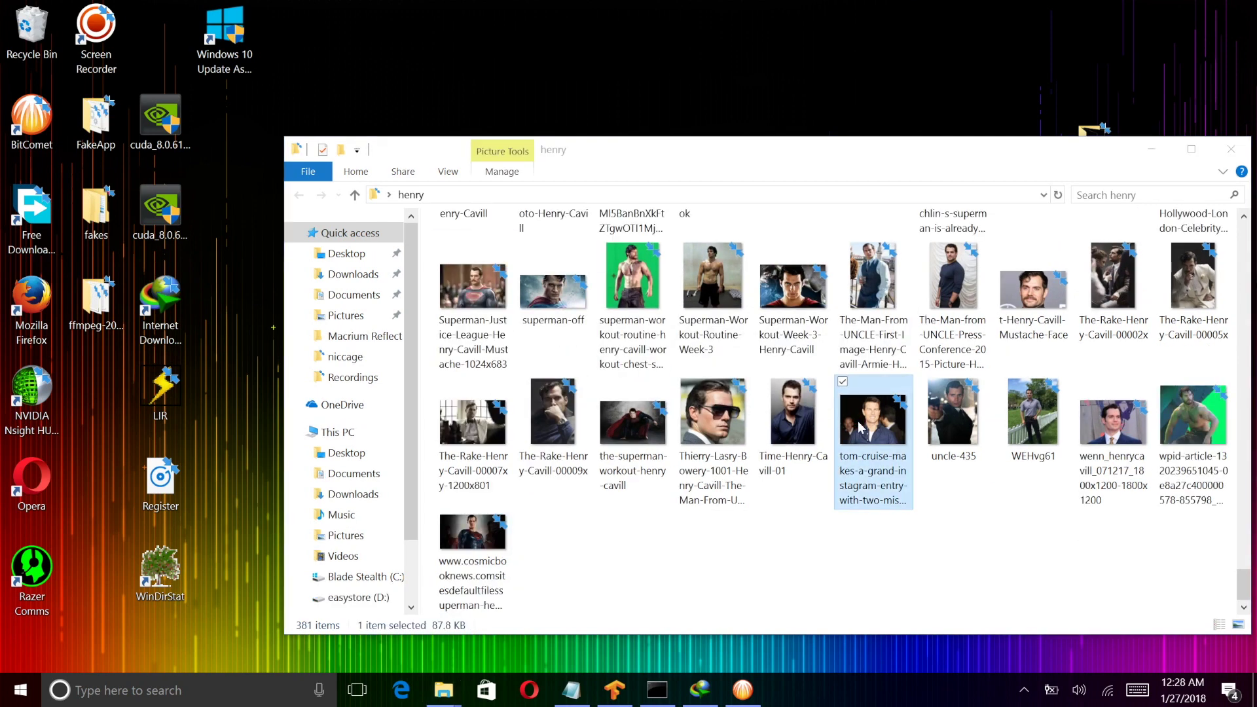
pyautogui.hotkey('shift', 'Delete')
pyautogui.press('Return')
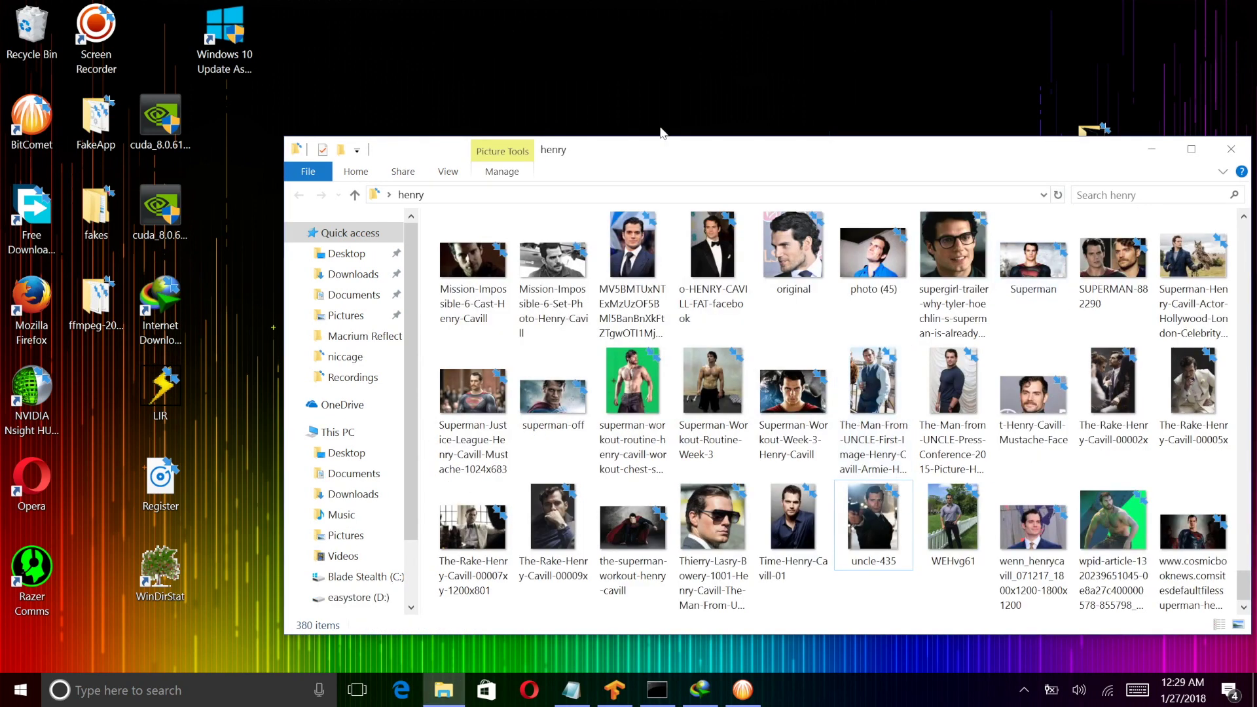
# Step: Check the henry folder's full path and the file type in the properties of the photo (45) picture
pyautogui.moveTo(803, 164); pyautogui.dragTo(638, 149)
pyautogui.click(521, 171)
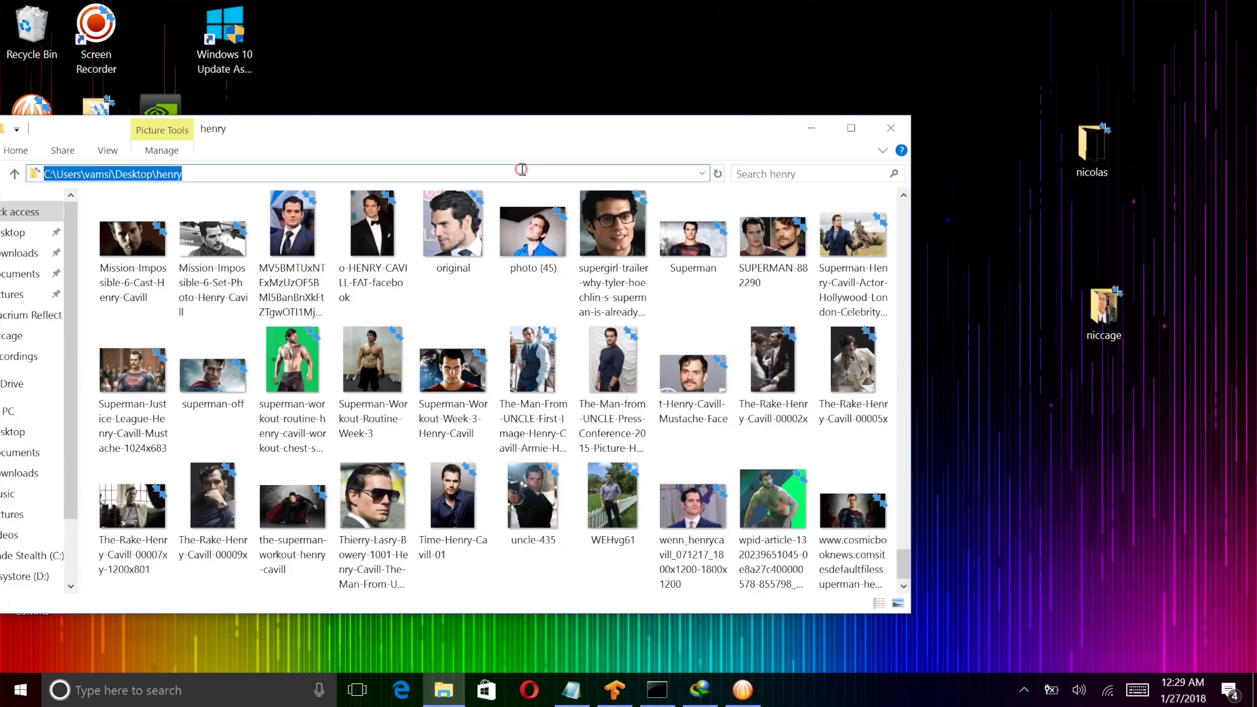
pyautogui.rightClick(557, 216)
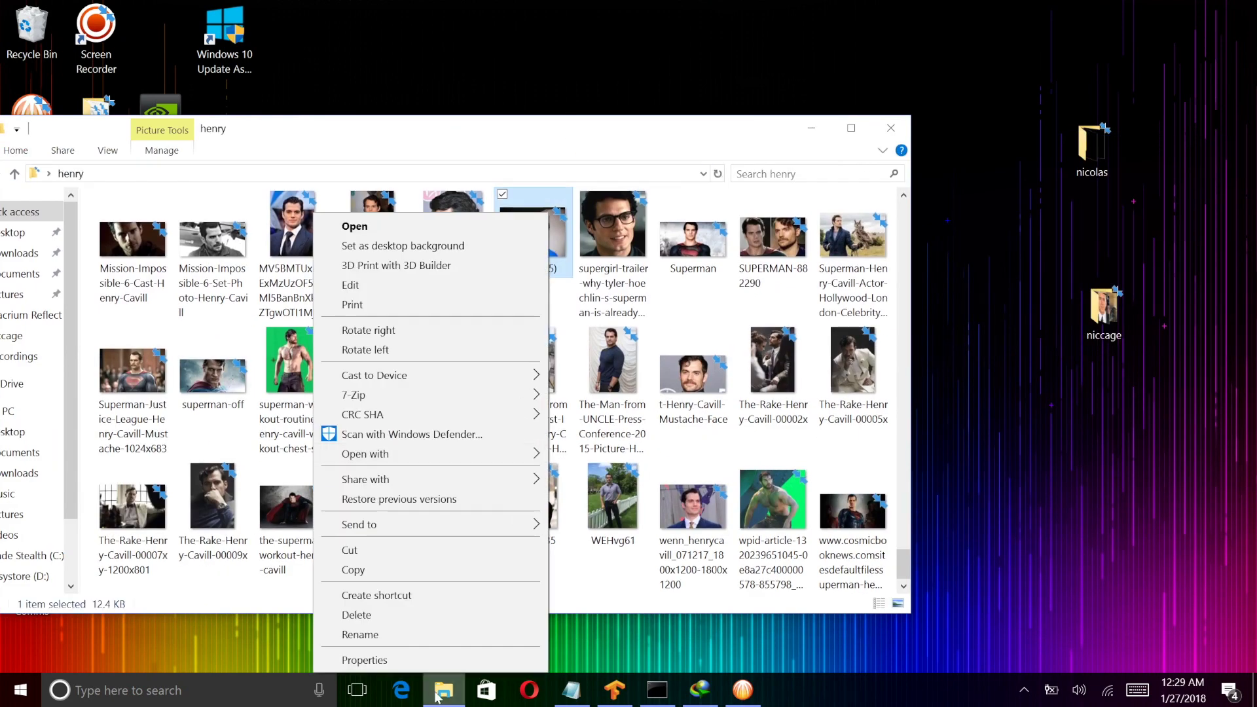
pyautogui.click(423, 657)
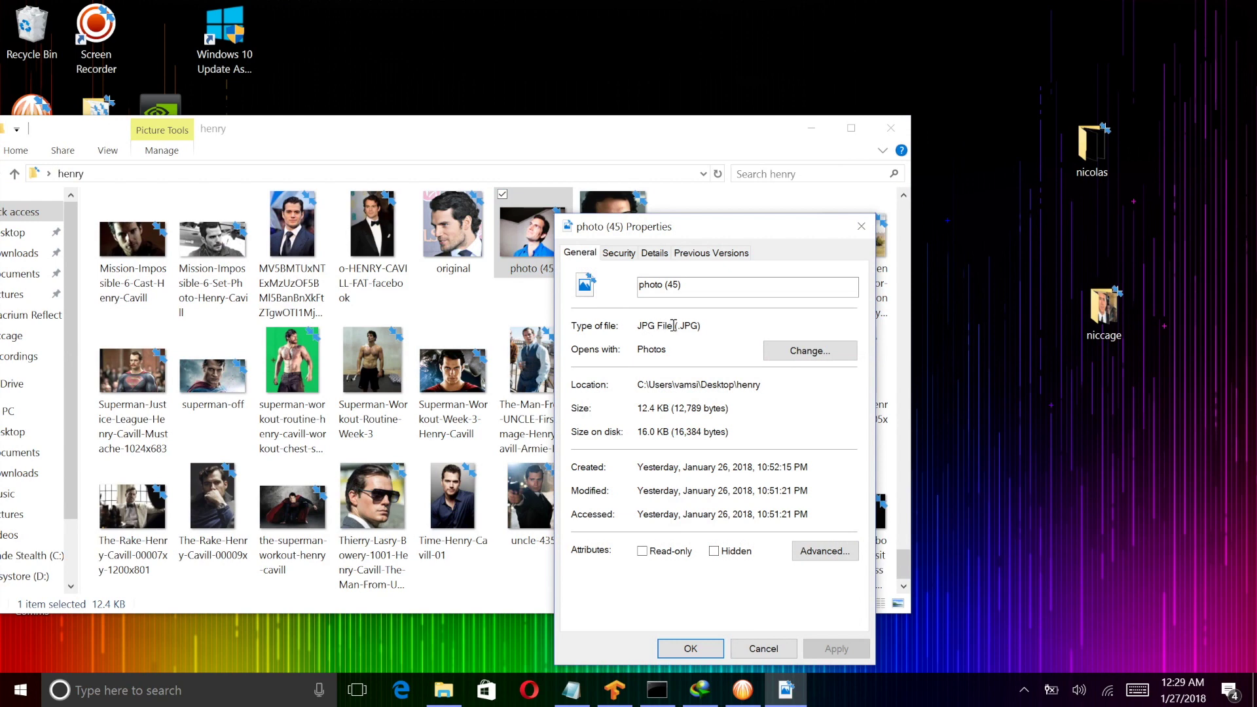
pyautogui.click(861, 226)
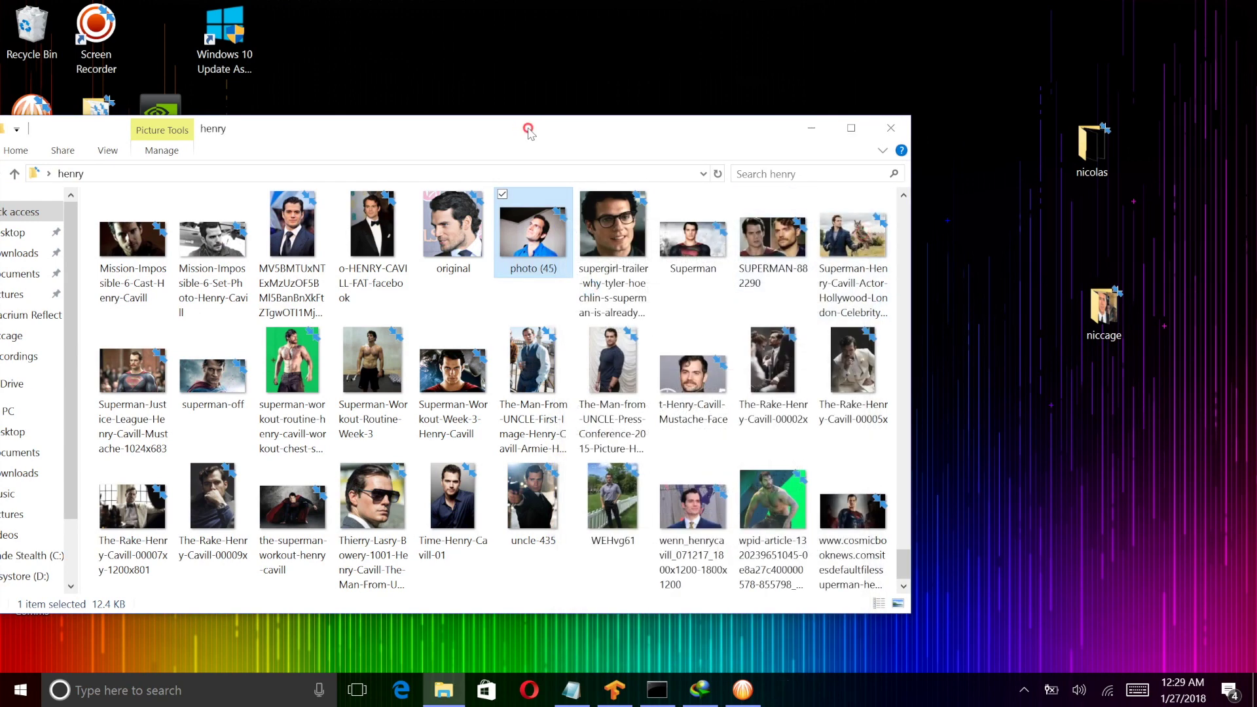
# Step: Launch Lightning Image Resizer (LIR), load the desktop's henry folder as the source, and set the output file format to PNG
pyautogui.moveTo(529, 131); pyautogui.dragTo(904, 178)
pyautogui.click(149, 393)
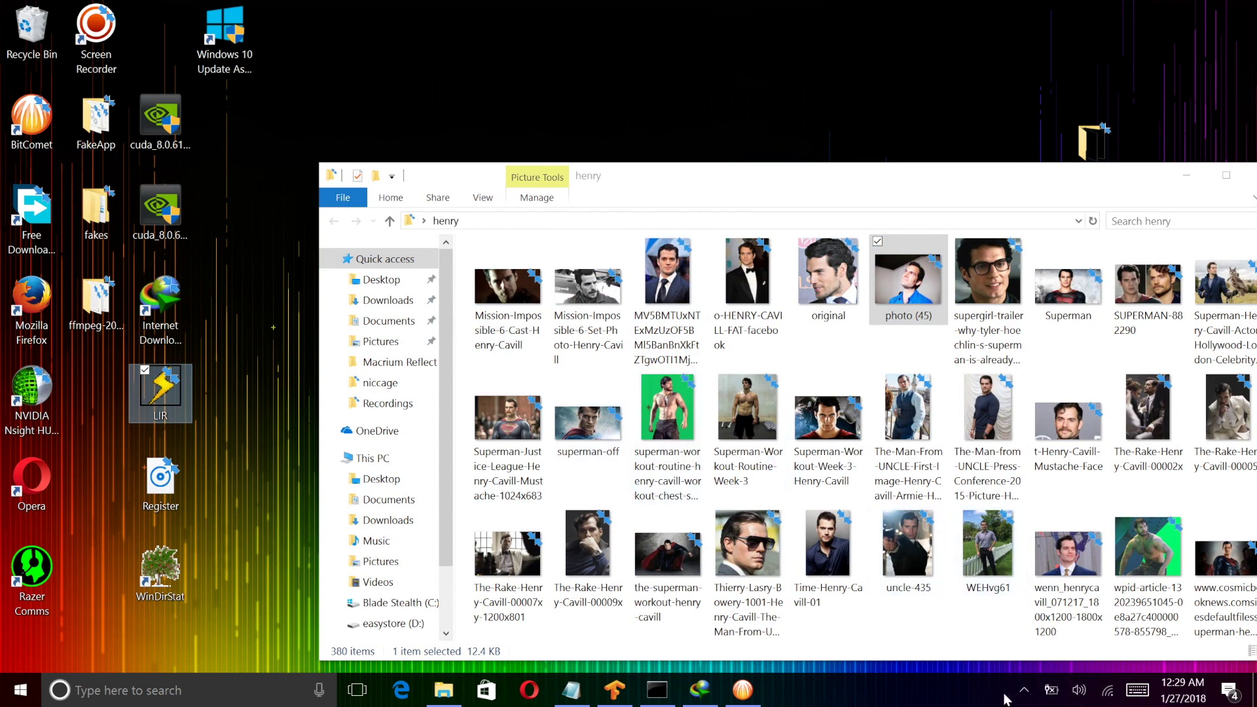
pyautogui.click(1013, 698)
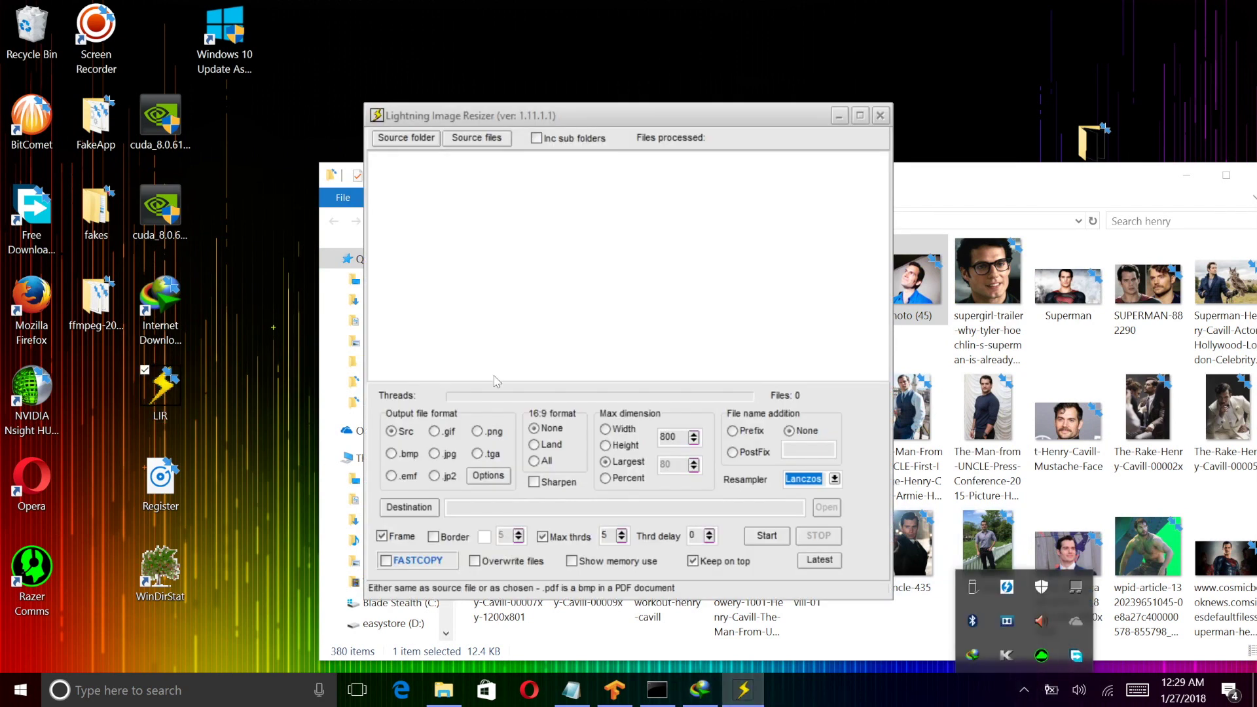
pyautogui.click(437, 140)
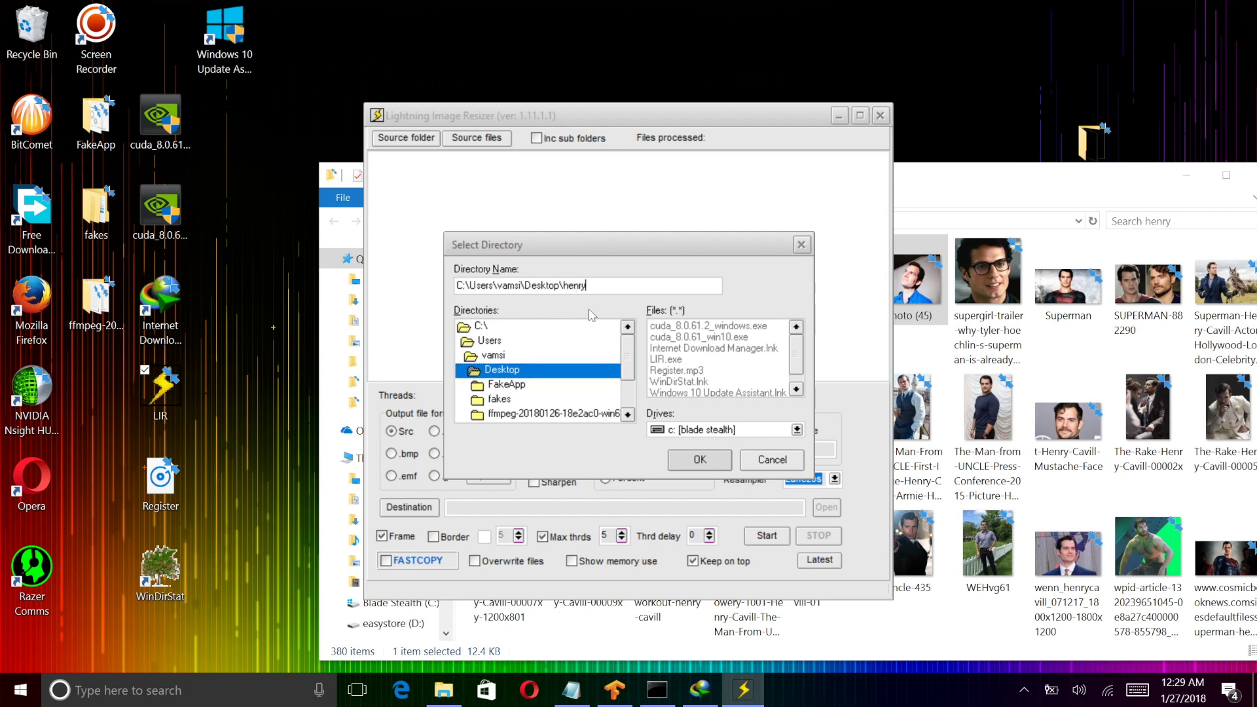
pyautogui.press('Return')
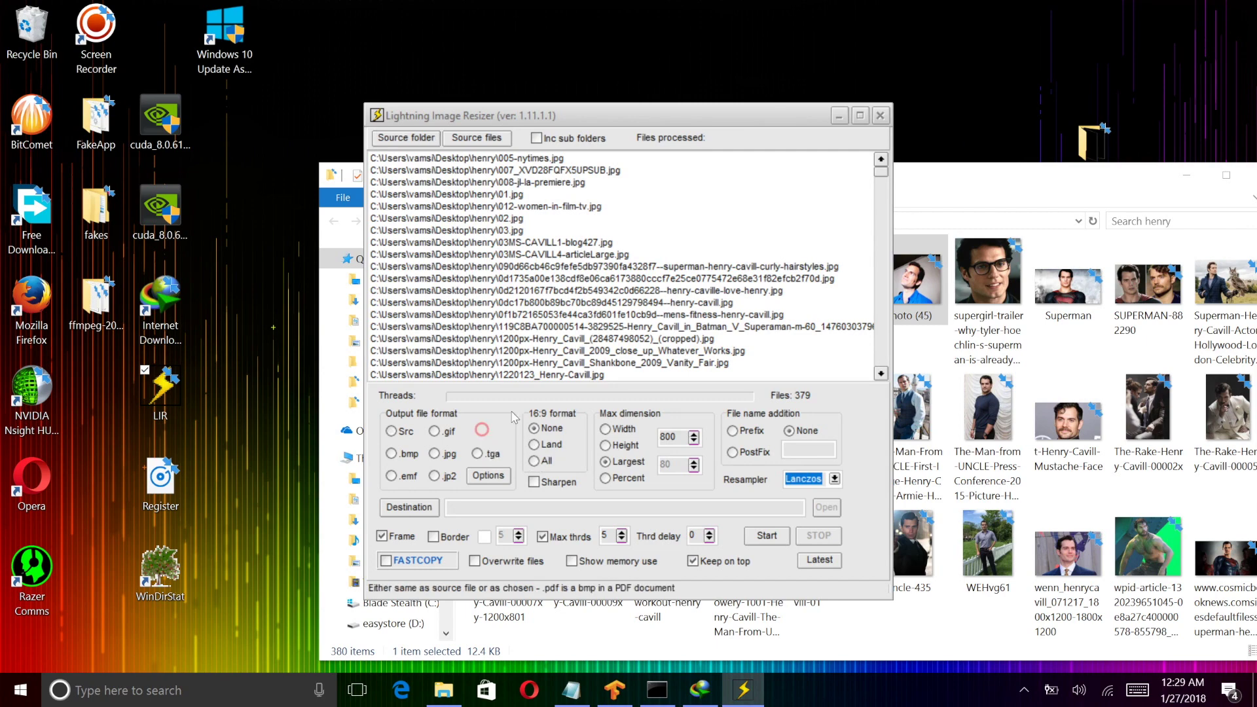
pyautogui.moveTo(960, 181); pyautogui.dragTo(1224, 131)
pyautogui.moveTo(723, 127); pyautogui.dragTo(324, 139)
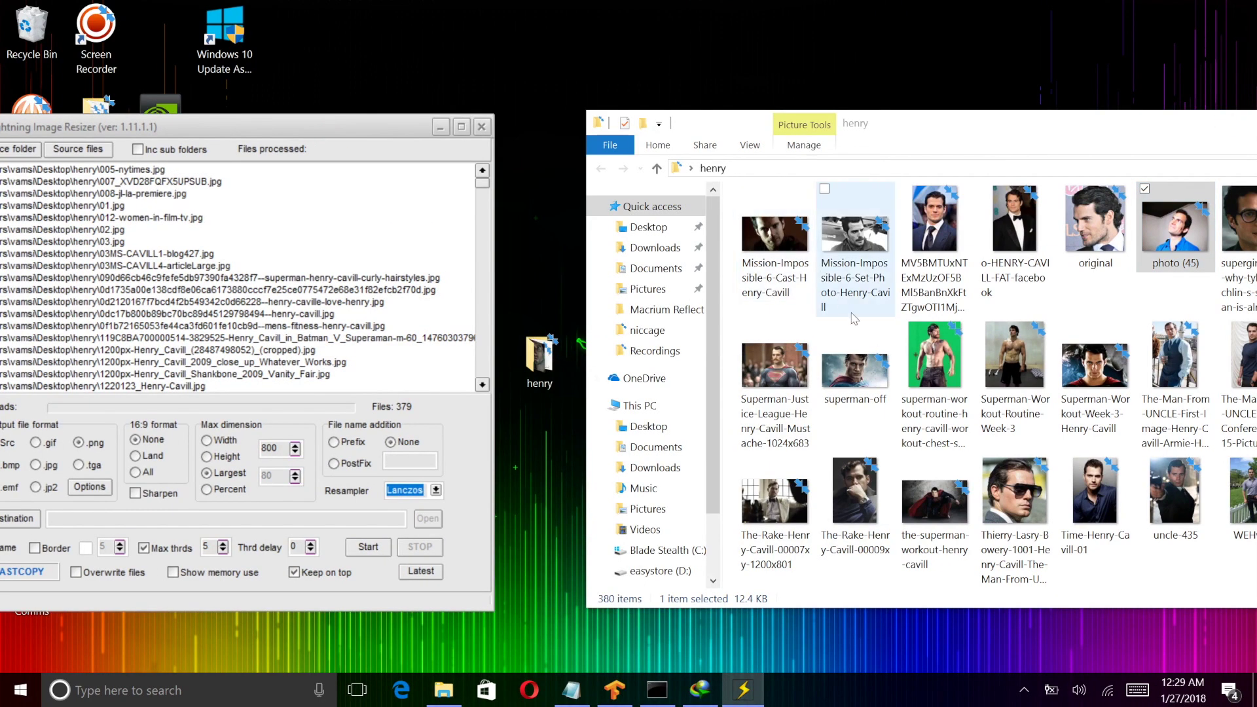
# Step: Try to create a new folder named fakes on the desktop
pyautogui.scroll(-10, 853, 317)
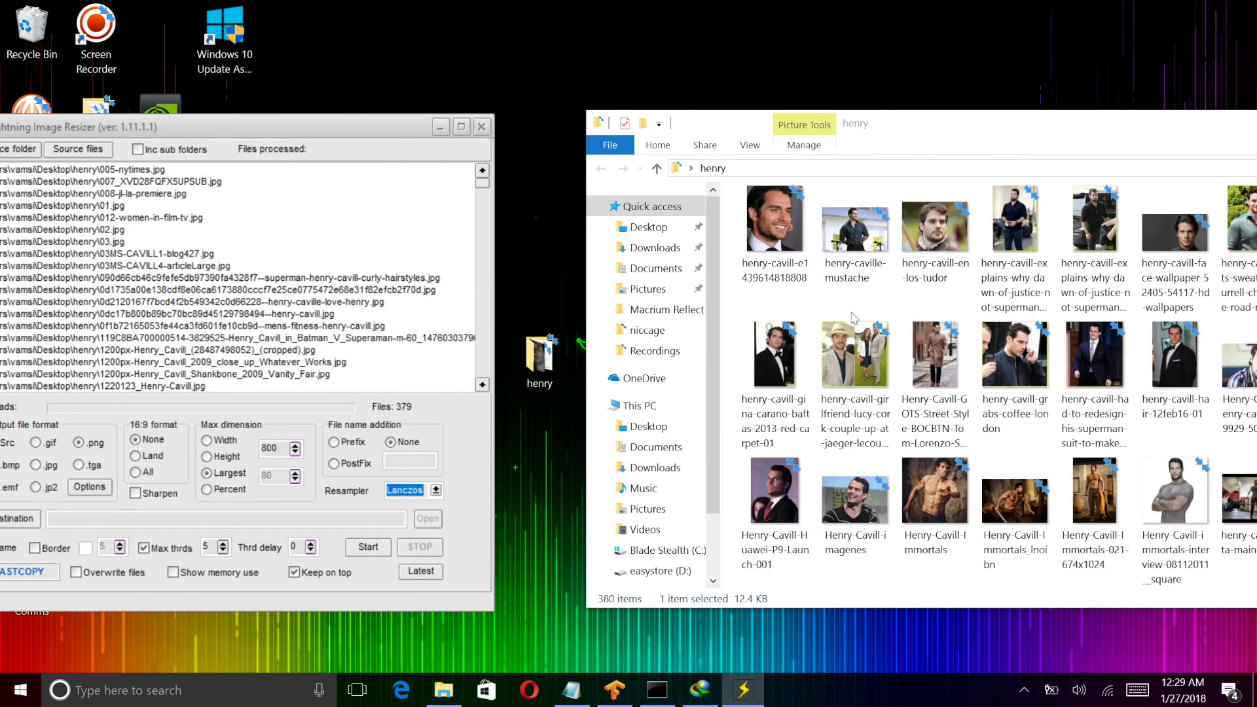
pyautogui.scroll(5, 853, 317)
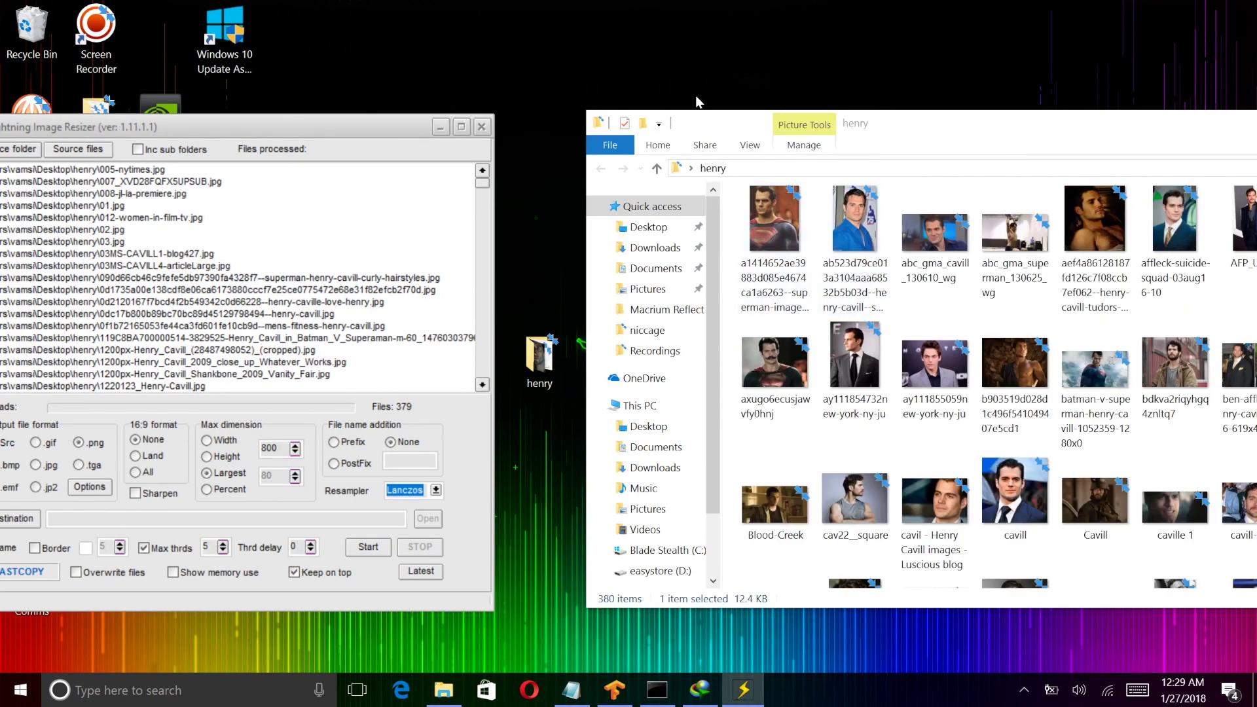
pyautogui.rightClick(650, 29)
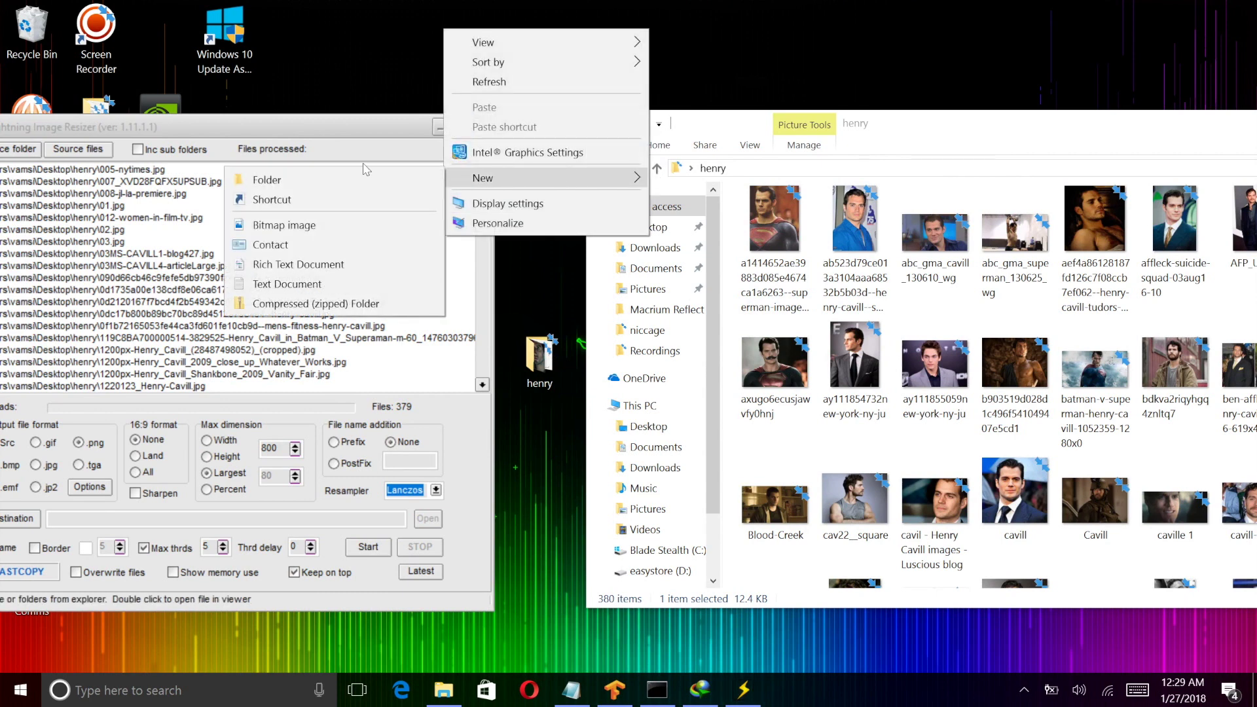
pyautogui.click(364, 165)
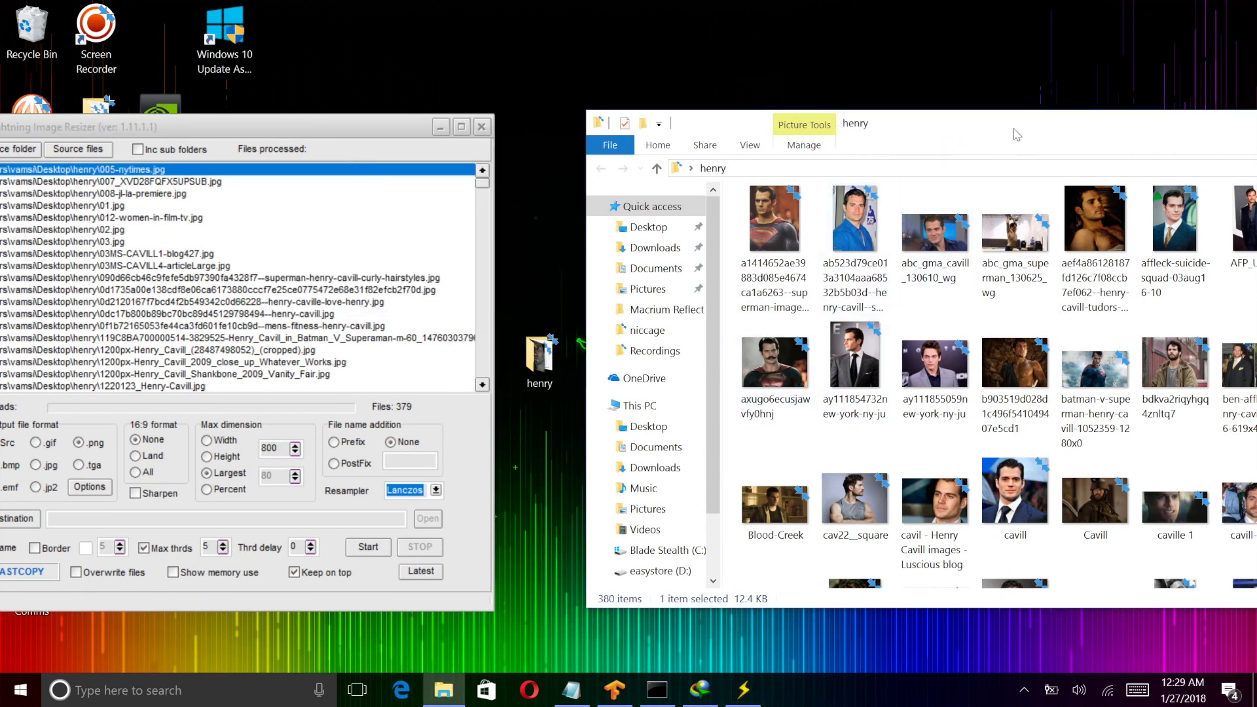
pyautogui.moveTo(835, 123); pyautogui.dragTo(620, 512)
pyautogui.rightClick(768, 152)
pyautogui.moveTo(669, 288)
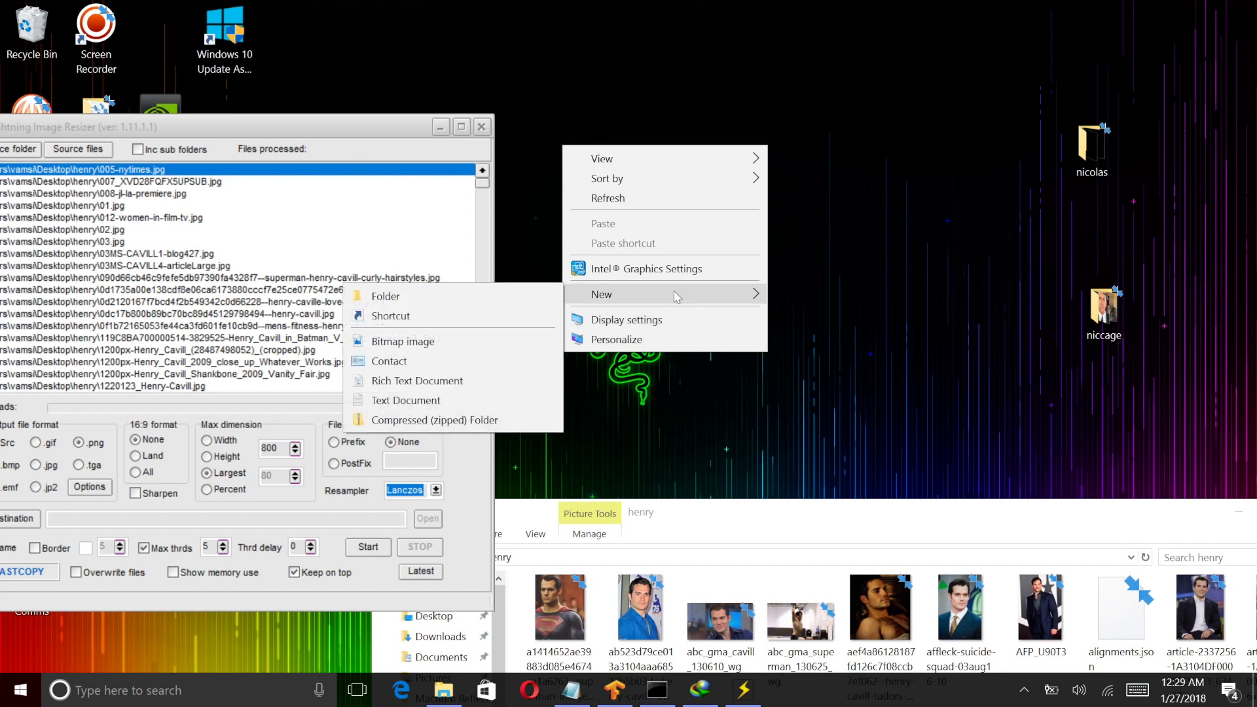
pyautogui.click(486, 293)
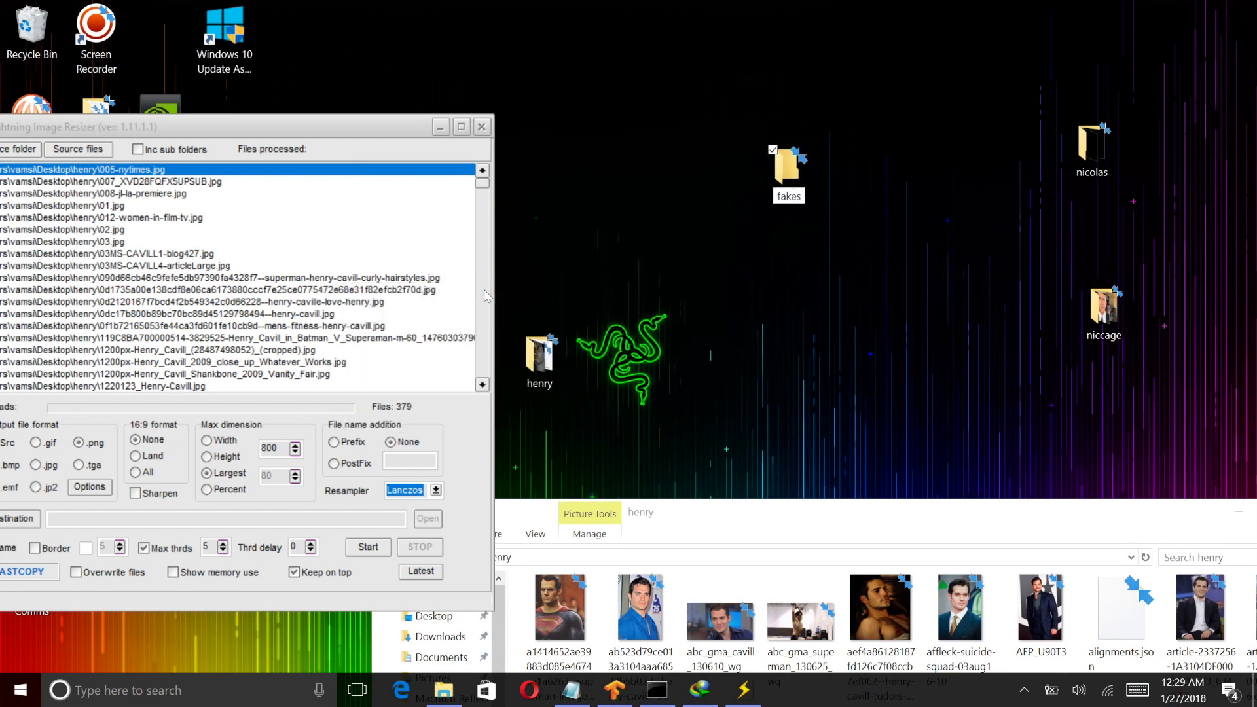
pyautogui.write('fakes')
pyautogui.press('Return')
pyautogui.press('Return')
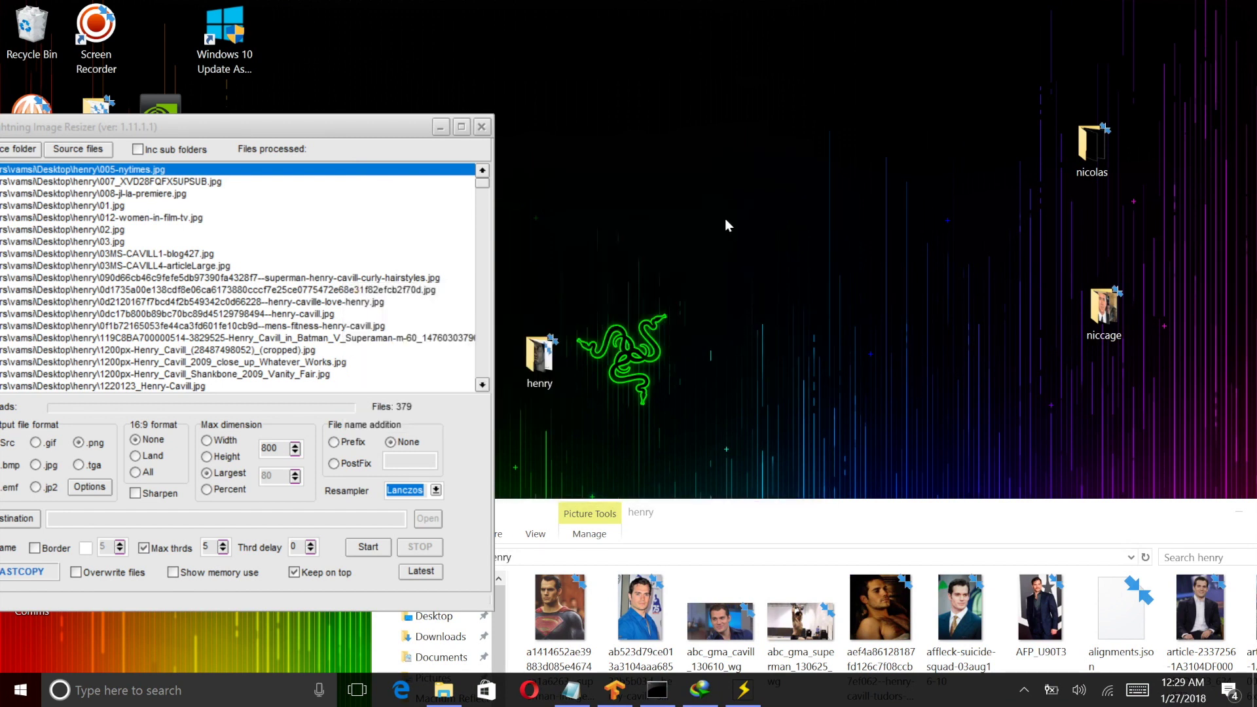
# Step: Move the existing fakes folder to a free spot on the desktop and open its data_A_bodydouble subfolder
pyautogui.moveTo(133, 129); pyautogui.dragTo(769, 183)
pyautogui.moveTo(98, 216); pyautogui.dragTo(435, 134)
pyautogui.doubleClick(435, 134)
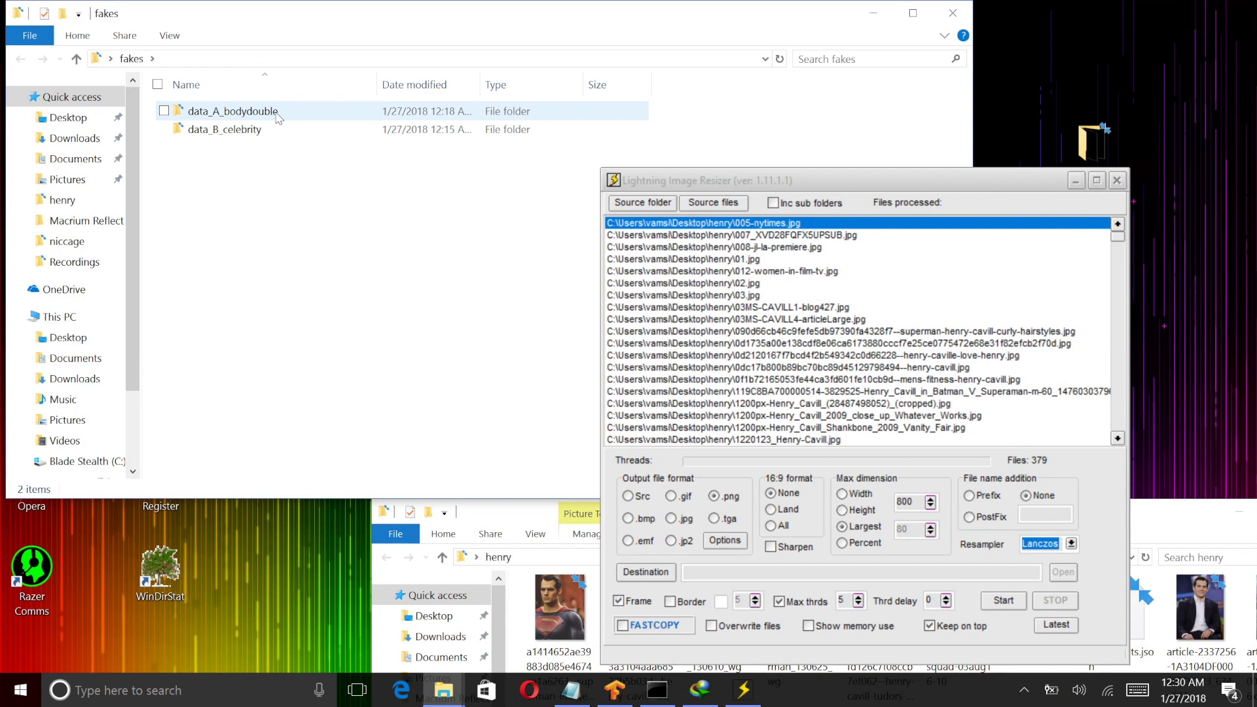
pyautogui.click(277, 115)
pyautogui.doubleClick(276, 115)
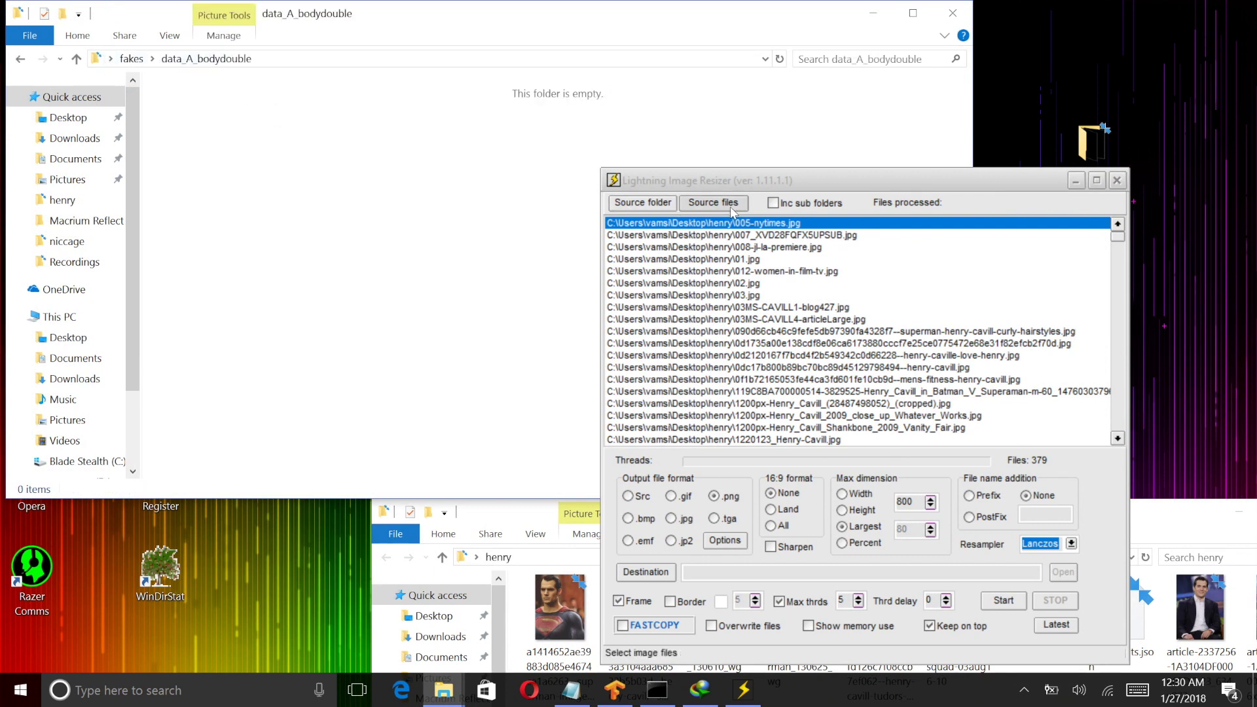
# Step: Set the resizer's destination to the data_A_bodydouble folder inside fakes and start converting the source pictures
pyautogui.click(645, 571)
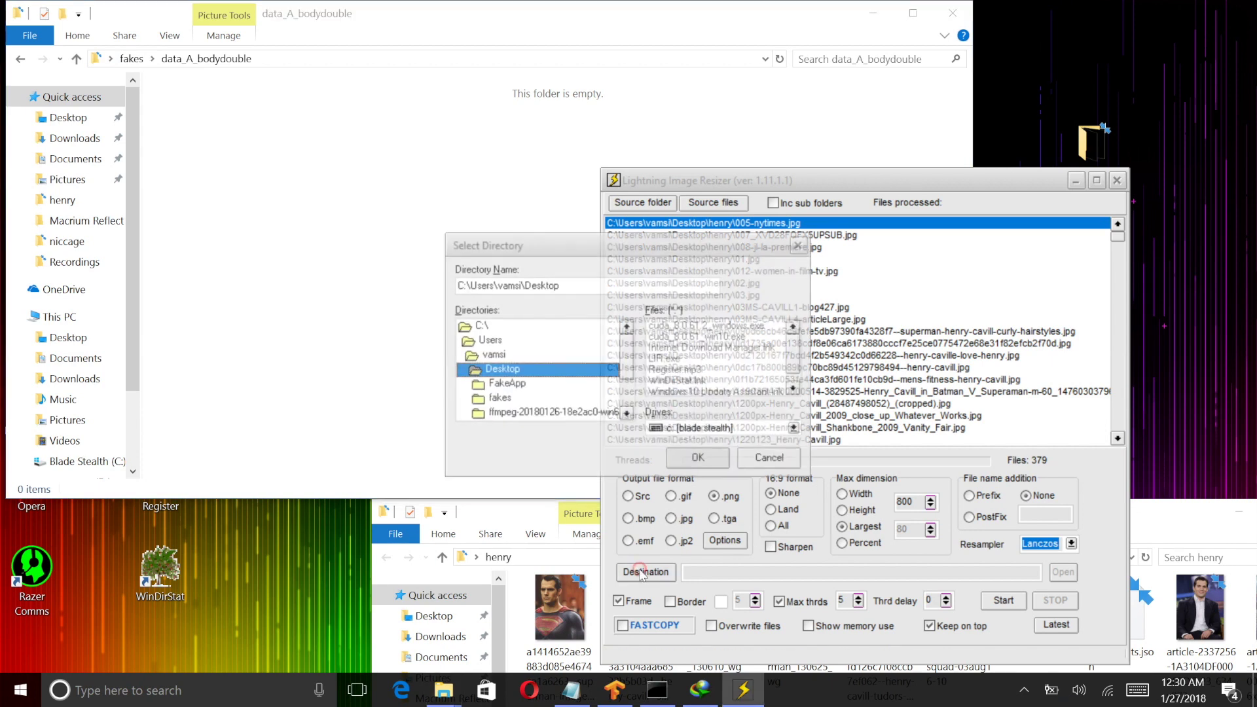
pyautogui.click(355, 57)
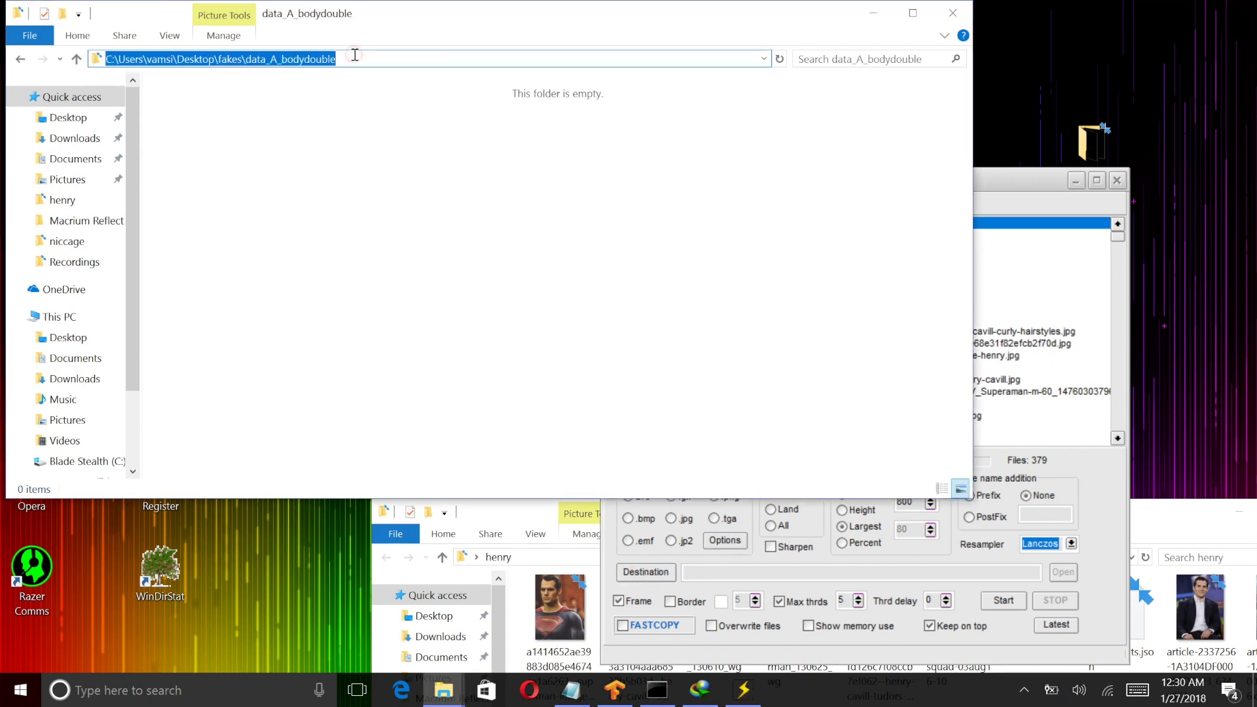
pyautogui.click(1028, 267)
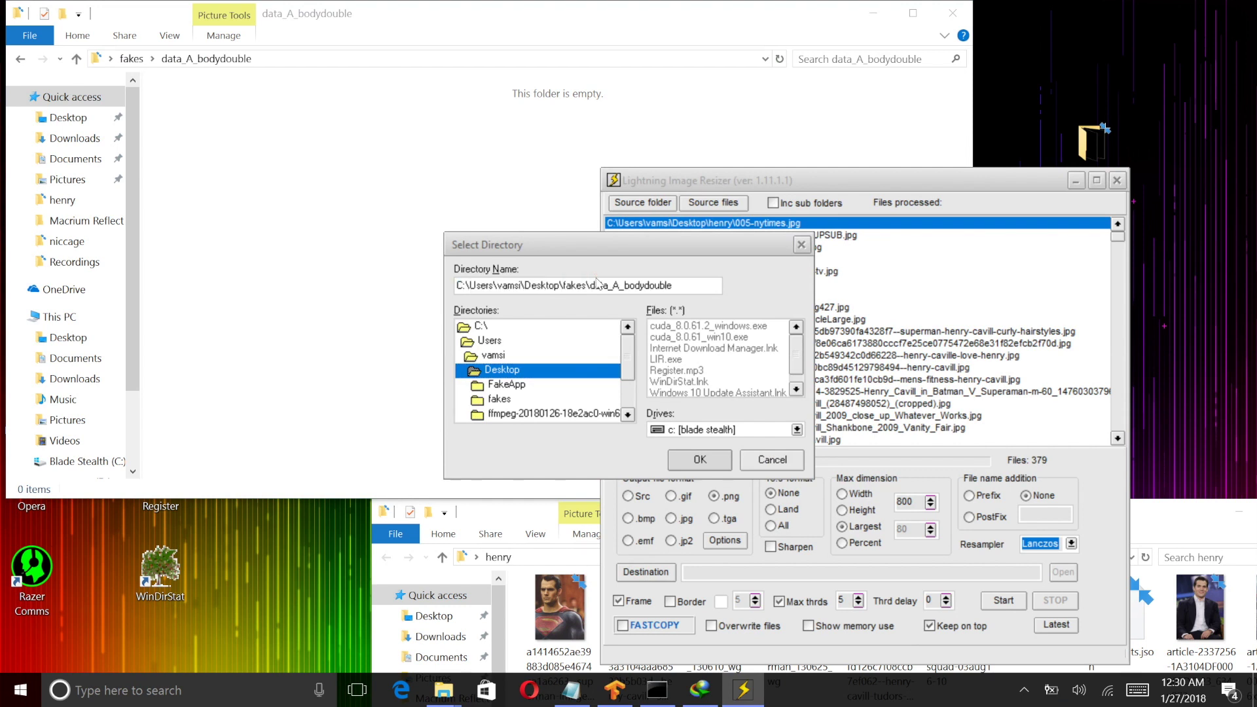
pyautogui.press('Return')
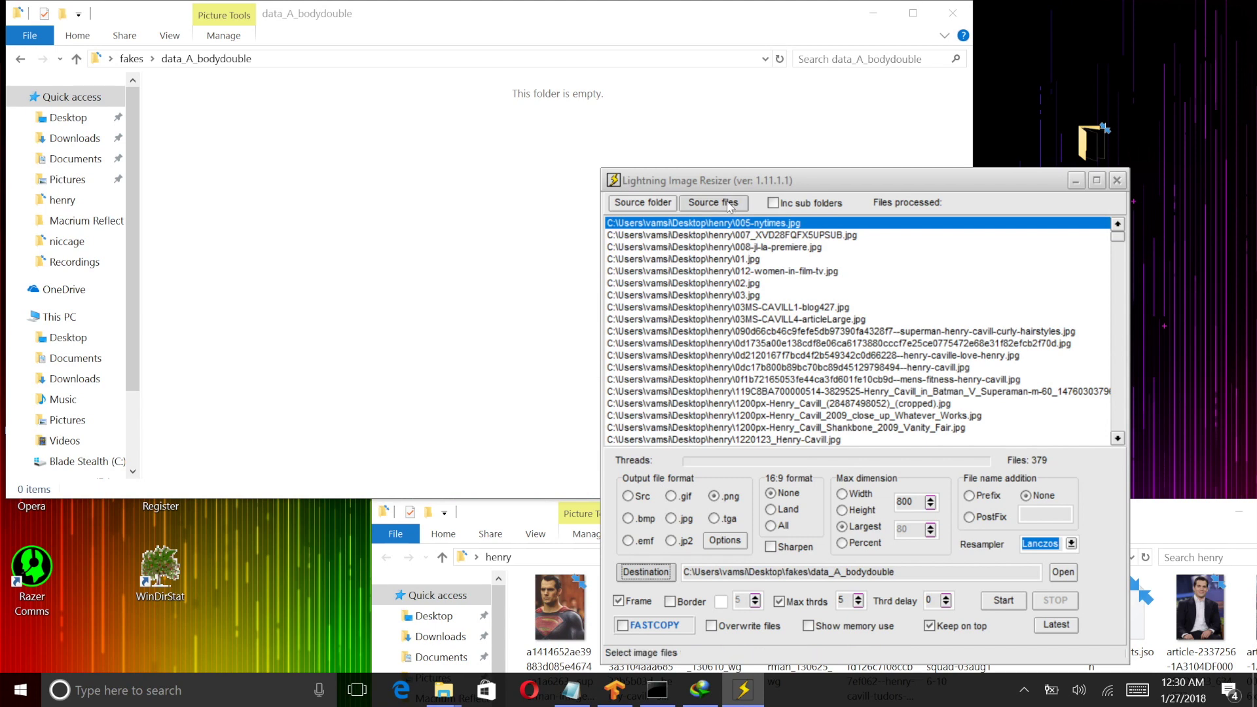
pyautogui.moveTo(697, 189); pyautogui.dragTo(632, 101)
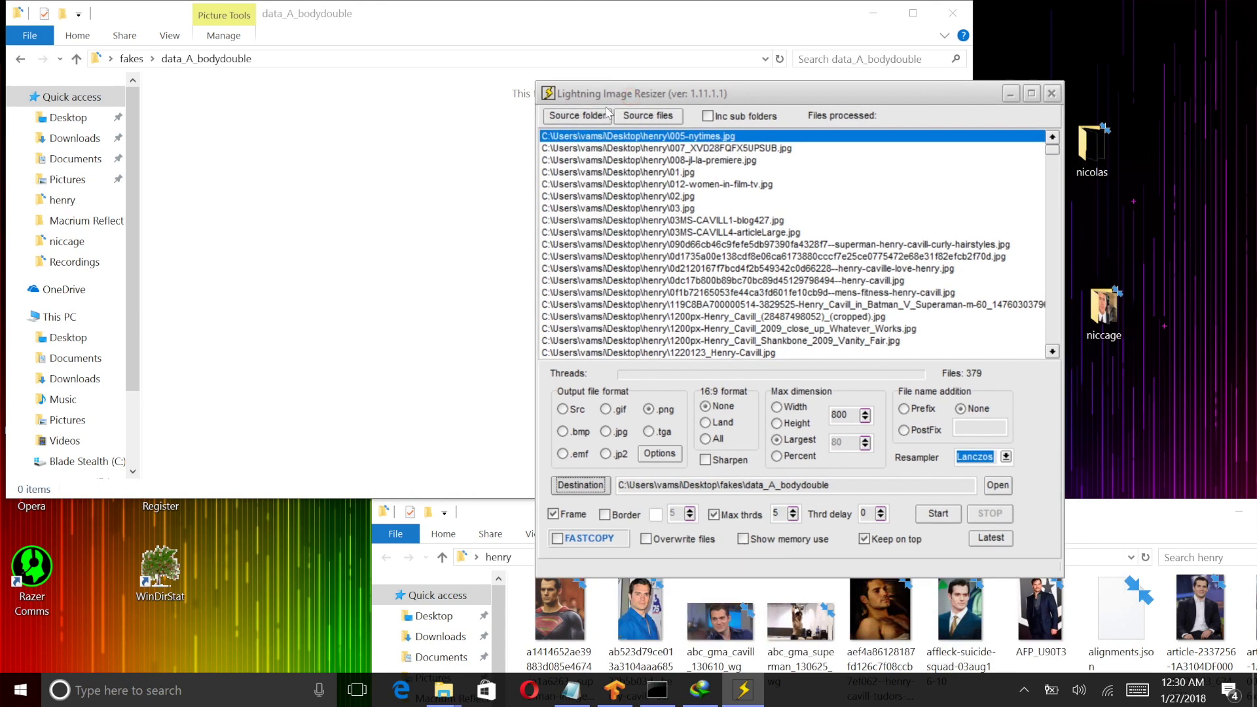
pyautogui.click(937, 513)
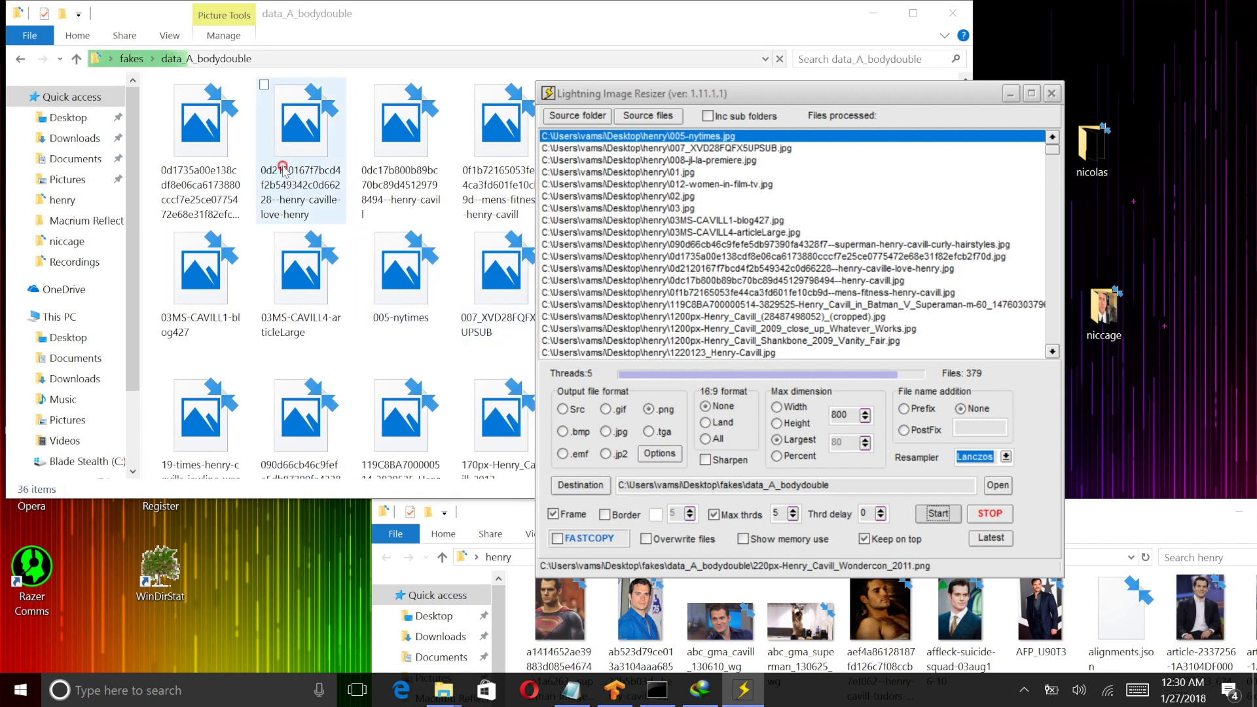
# Step: Open one of the converted pictures in data_A_bodydouble for a check and close the Photos viewer
pyautogui.click(268, 196)
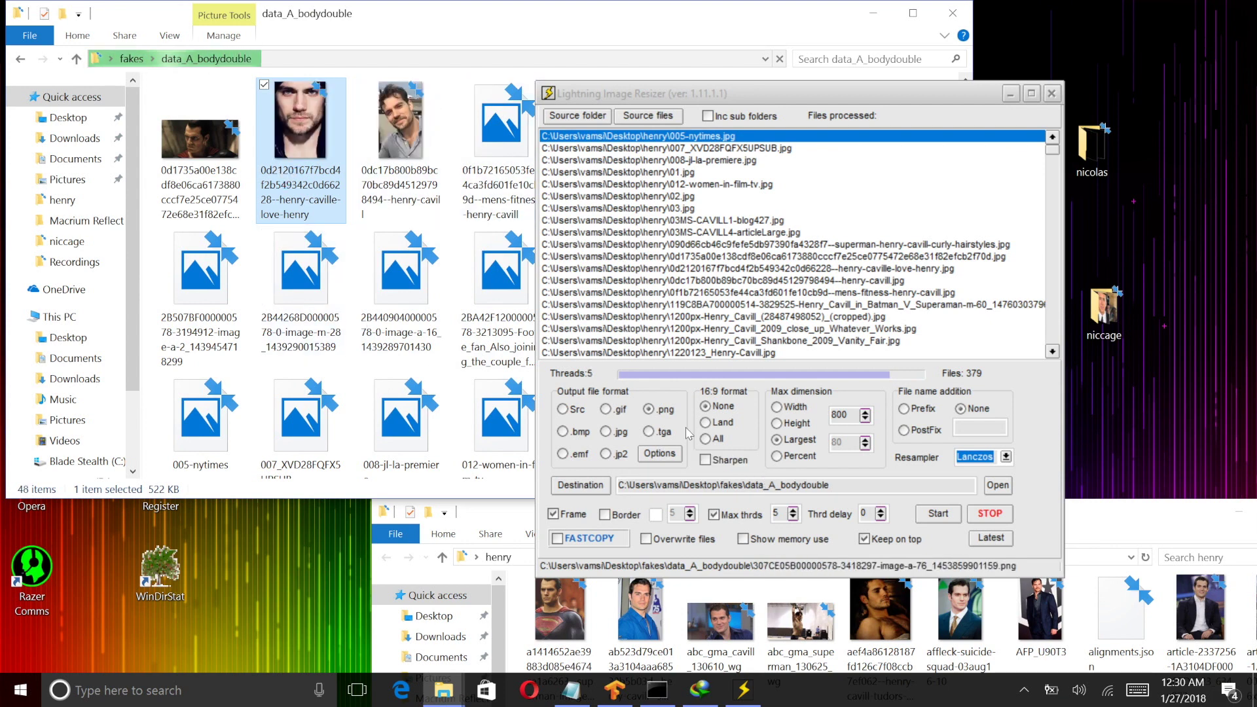
pyautogui.doubleClick(403, 144)
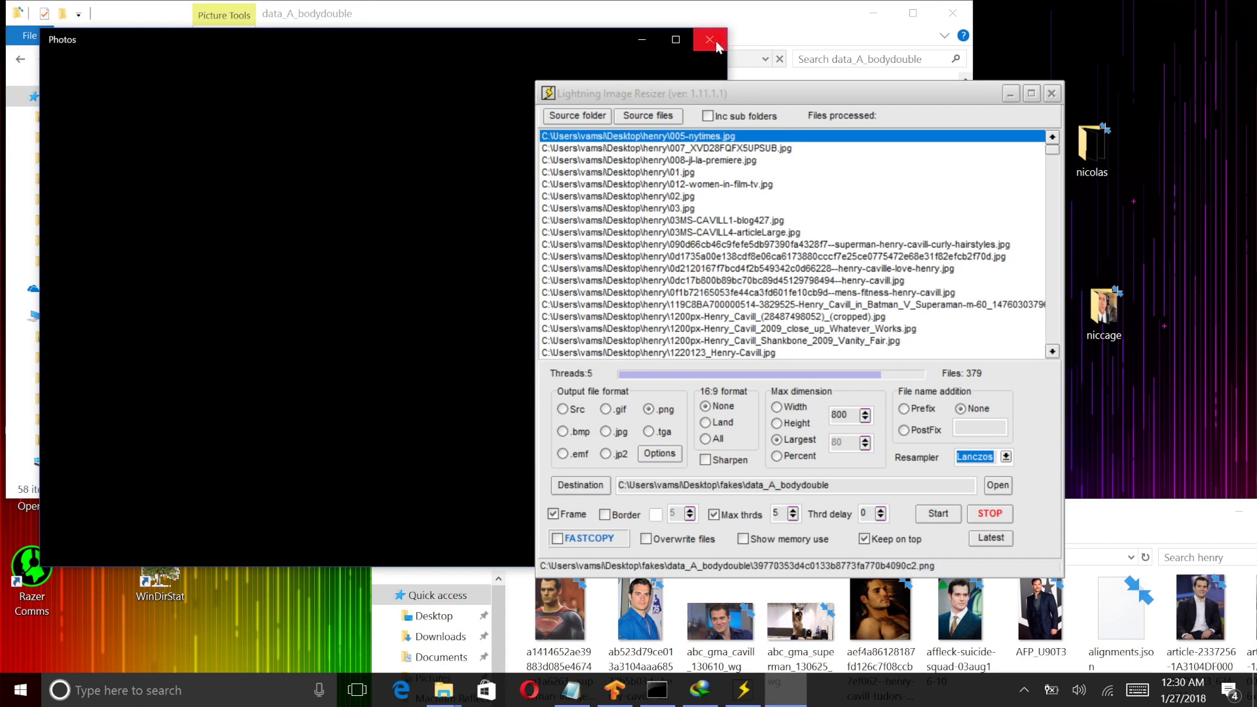
pyautogui.hotkey('alt', 'F4')
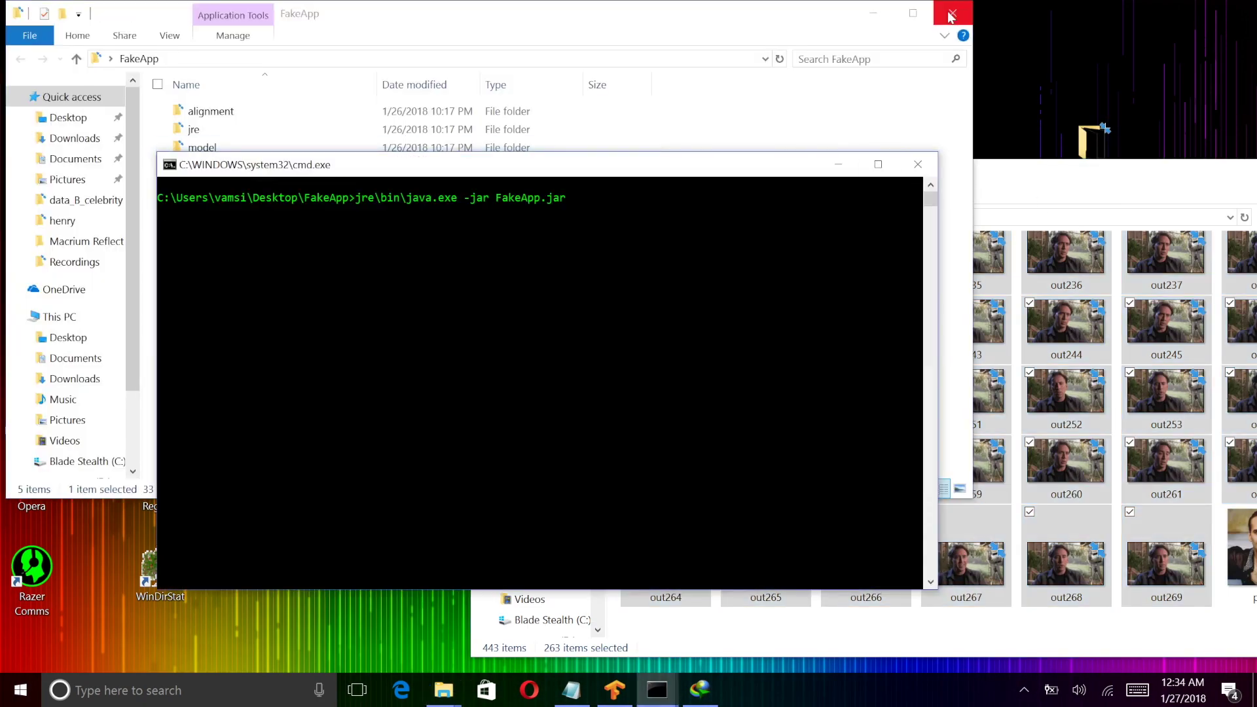
# Step: Close the FakeApp folder window, put the console out of the way and move the launched FakeApp window to free desktop space
pyautogui.click(950, 16)
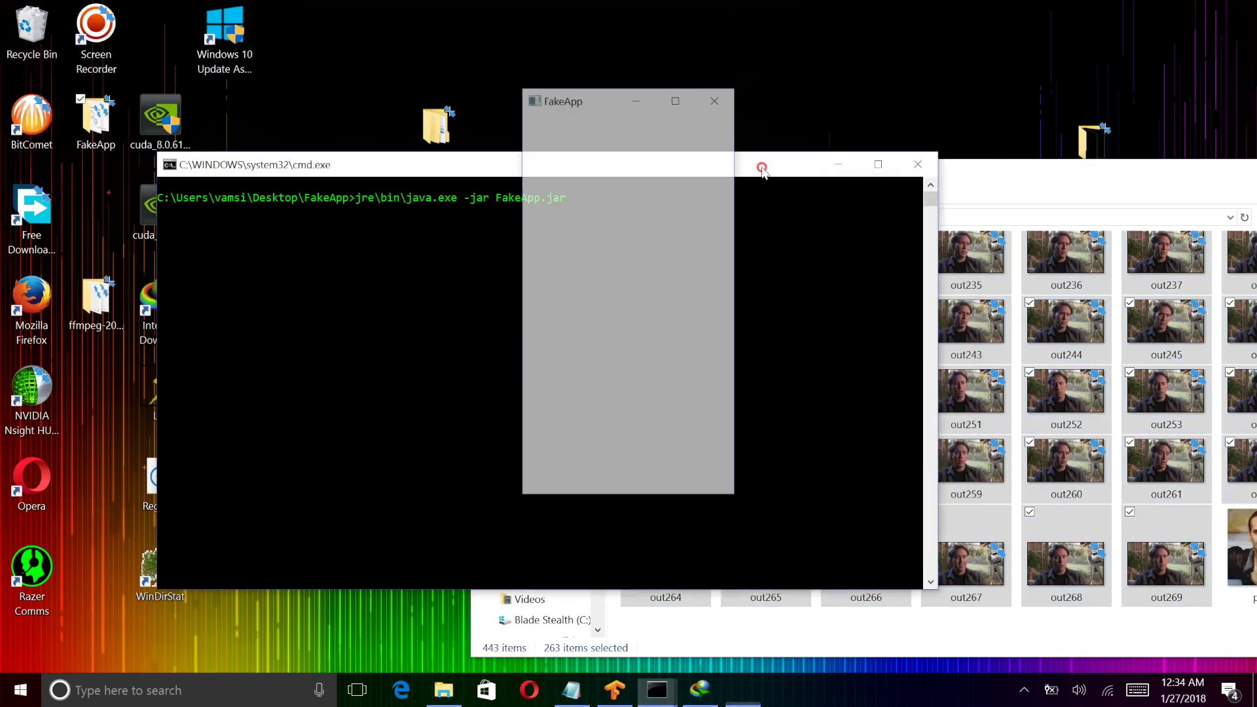
pyautogui.moveTo(757, 171); pyautogui.dragTo(290, 178)
pyautogui.click(364, 174)
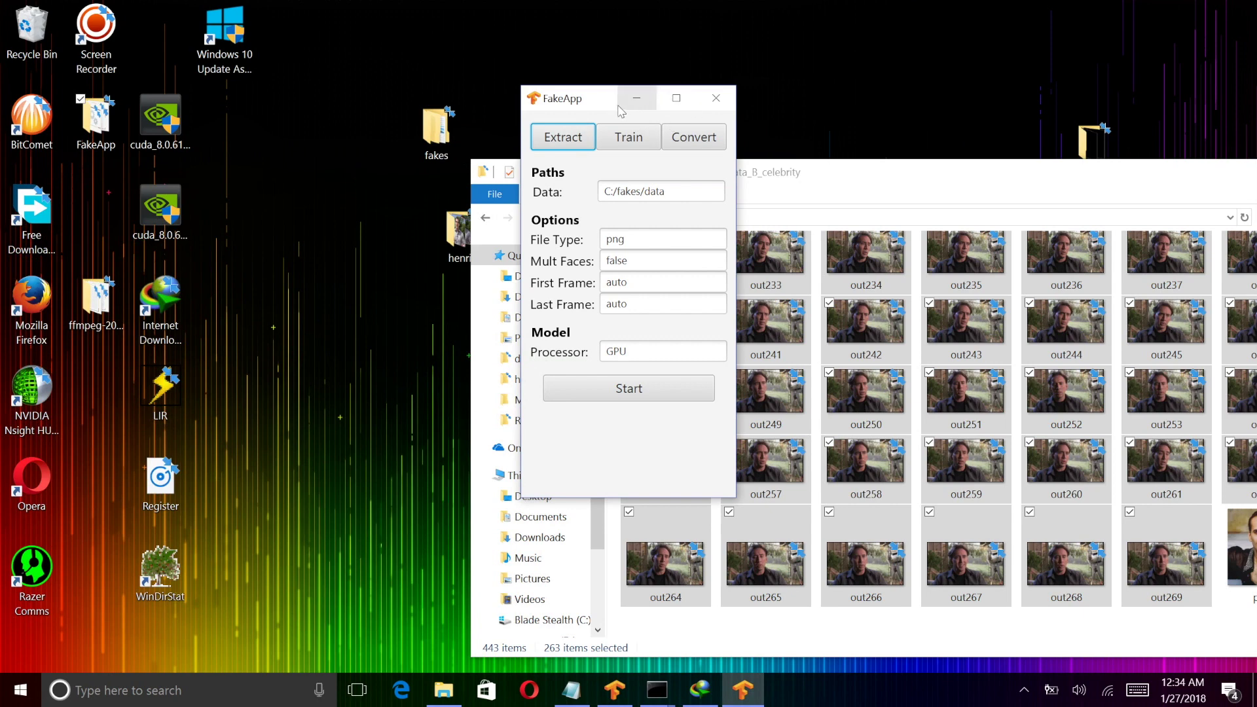
pyautogui.moveTo(589, 104); pyautogui.dragTo(411, 112)
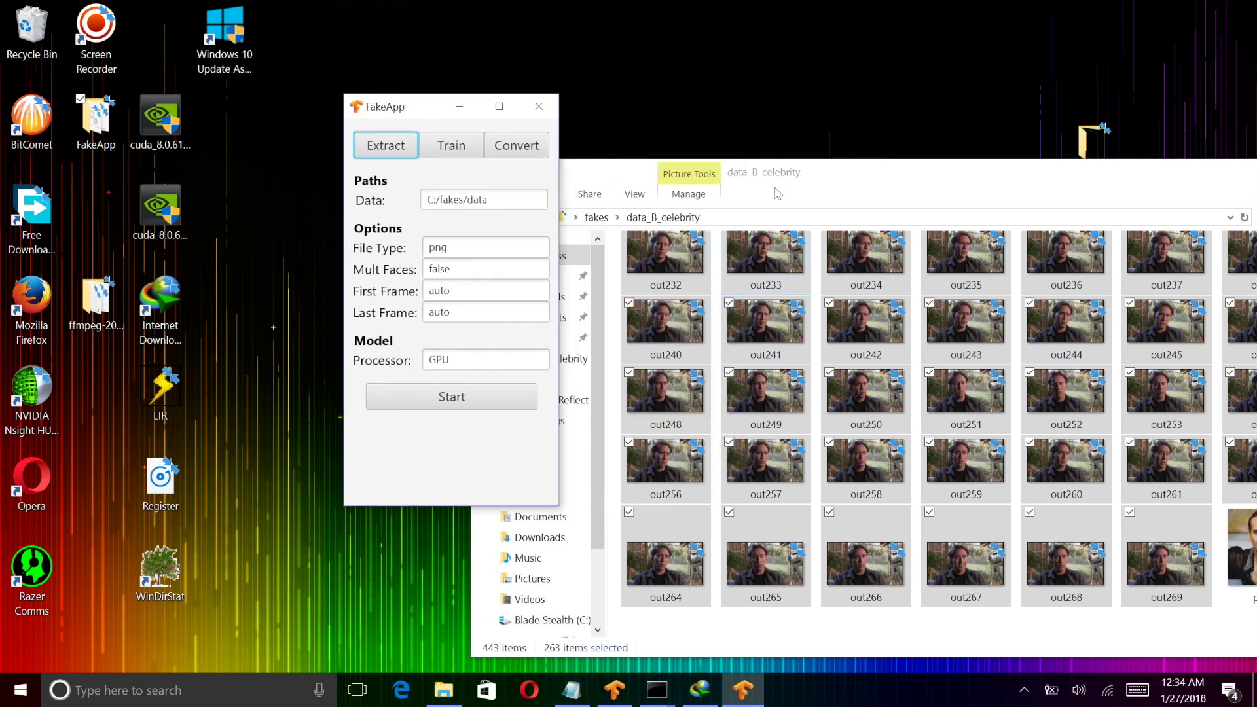
# Step: Go up from data_B_celebrity to the fakes folder and open its data_A_bodydouble subfolder
pyautogui.moveTo(795, 187); pyautogui.dragTo(899, 177)
pyautogui.click(647, 211)
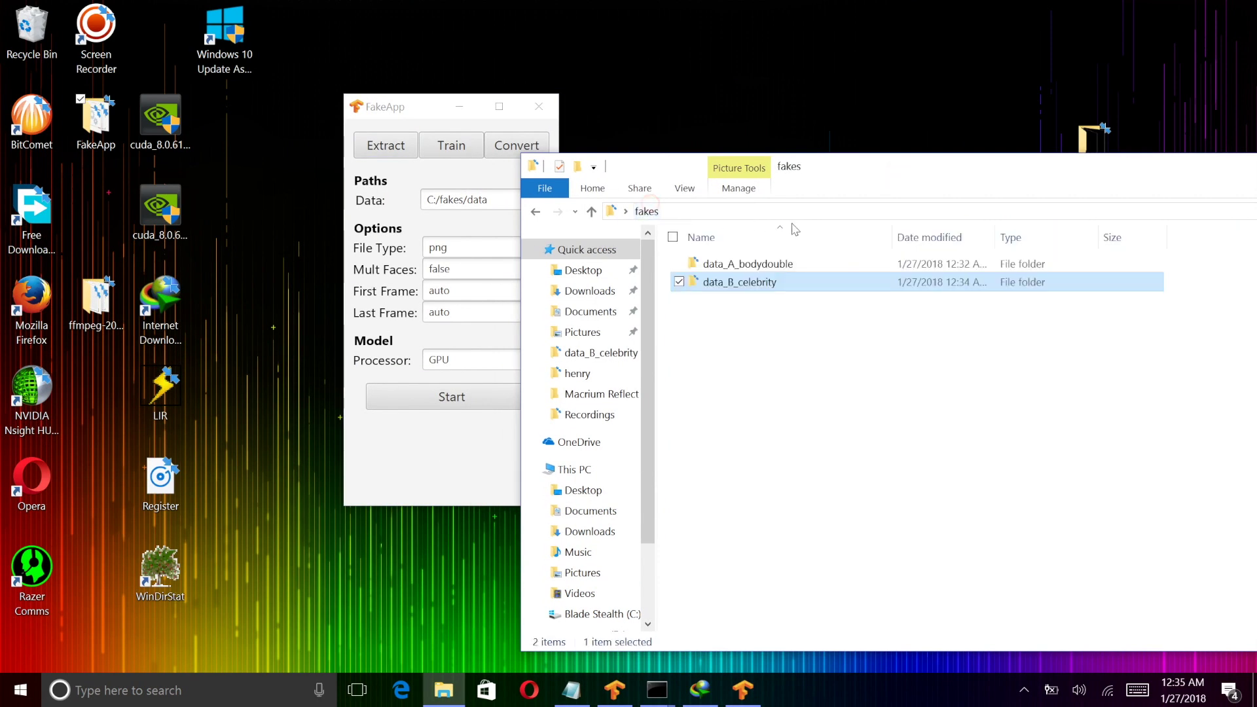
pyautogui.click(790, 215)
pyautogui.doubleClick(764, 262)
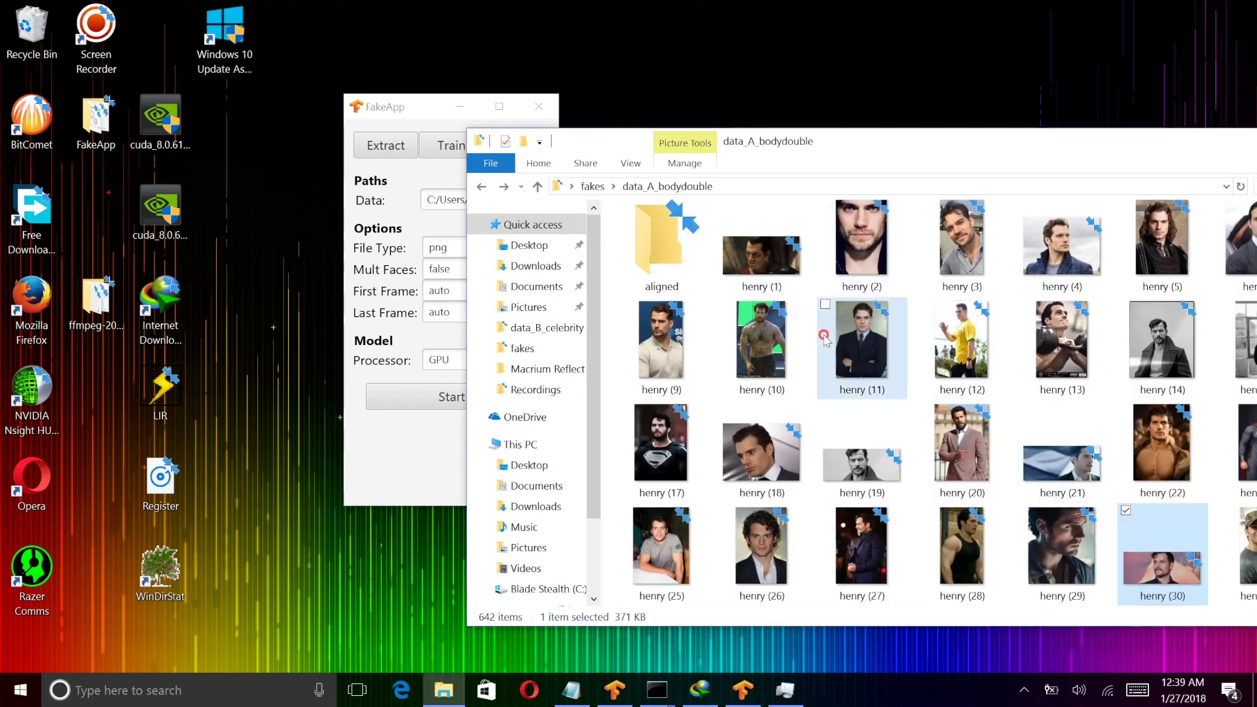
# Step: Batch-rename all pictures in data_A_bodydouble to the base name henry, leaving out the aligned folder
pyautogui.hotkey('ctrl', 'a')
pyautogui.keyDown('ctrl'); pyautogui.click(683, 282); pyautogui.keyUp('ctrl')
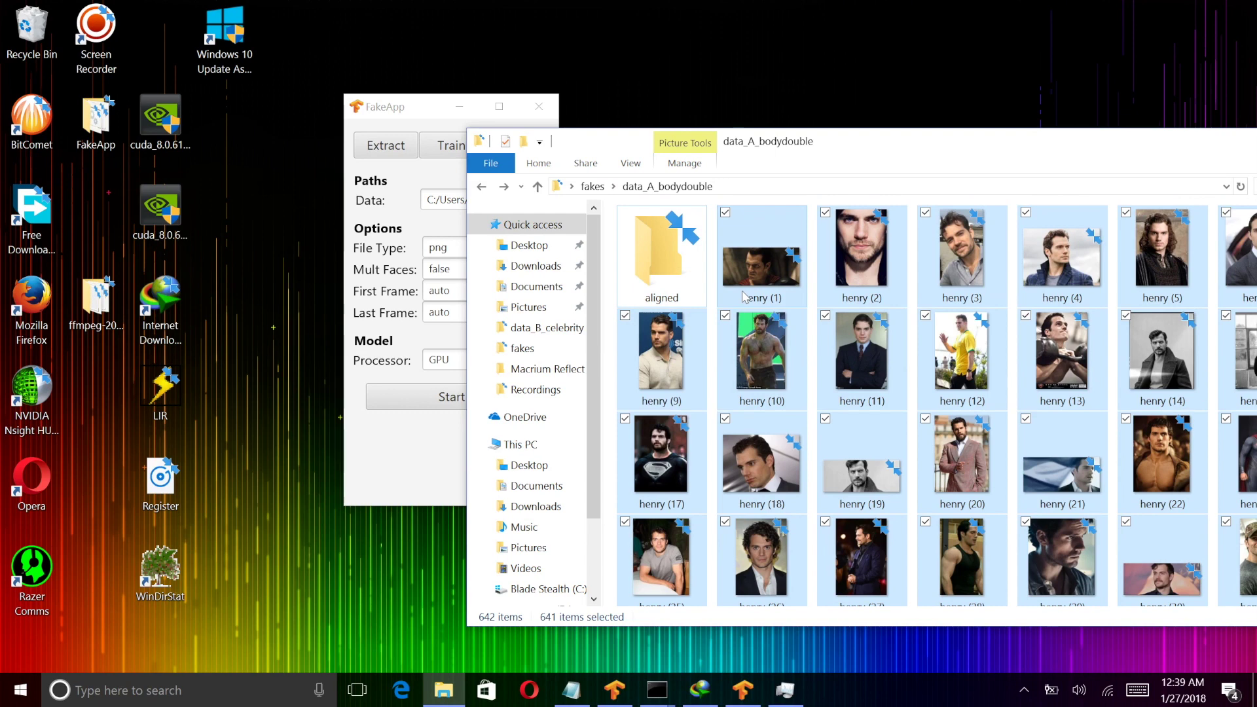
pyautogui.rightClick(745, 297)
pyautogui.click(603, 627)
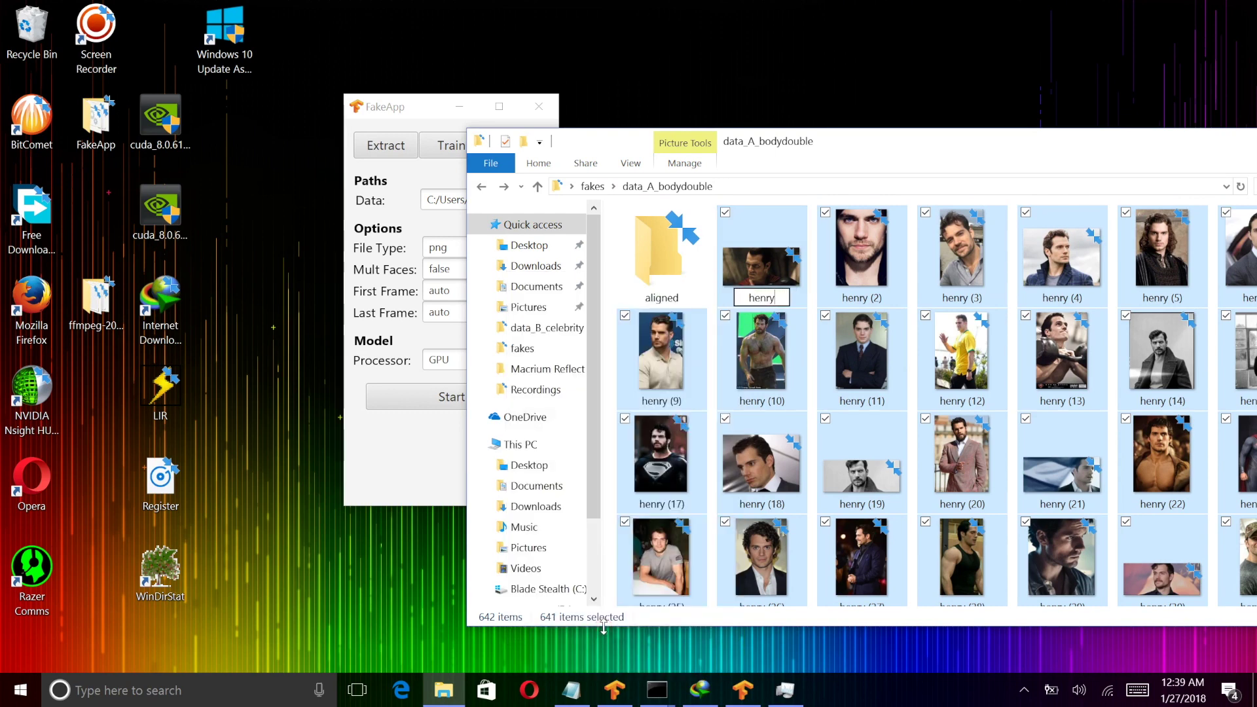
pyautogui.write('henry')
pyautogui.press('Return')
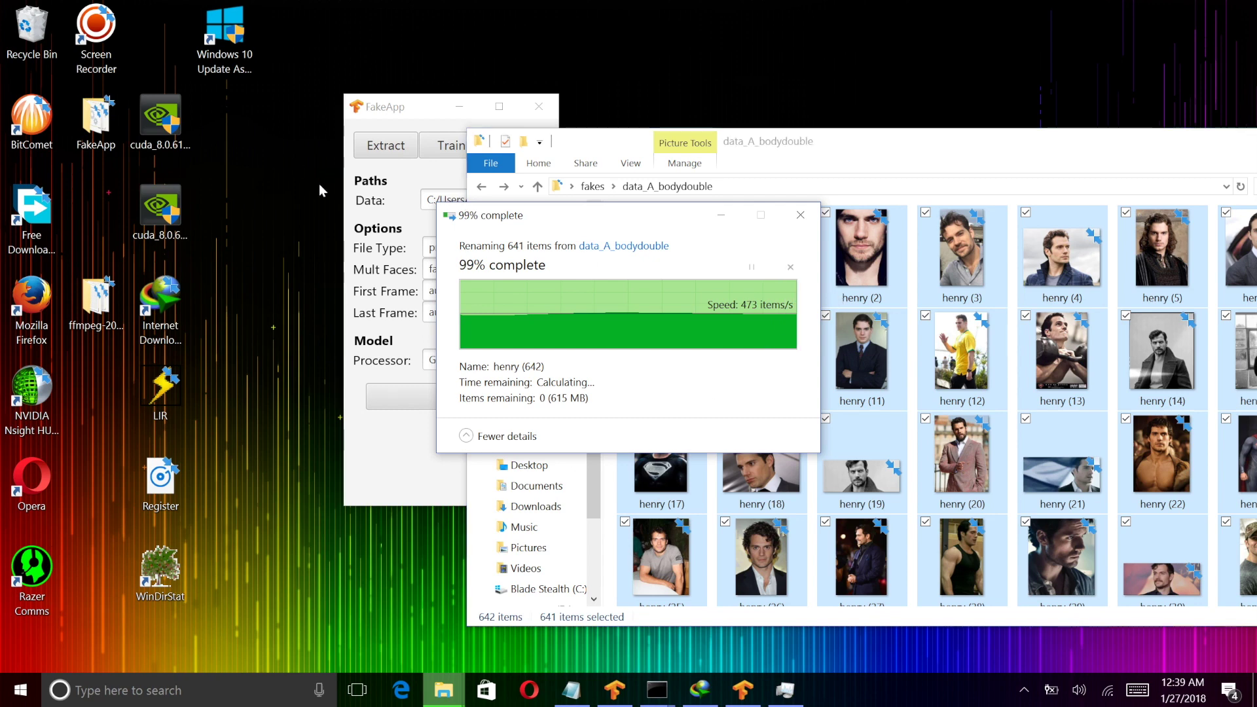
# Step: Copy the full path of the data_A_bodydouble folder and paste it into Notepad over the existing text
pyautogui.click(777, 189)
pyautogui.hotkey('ctrl', 'c')
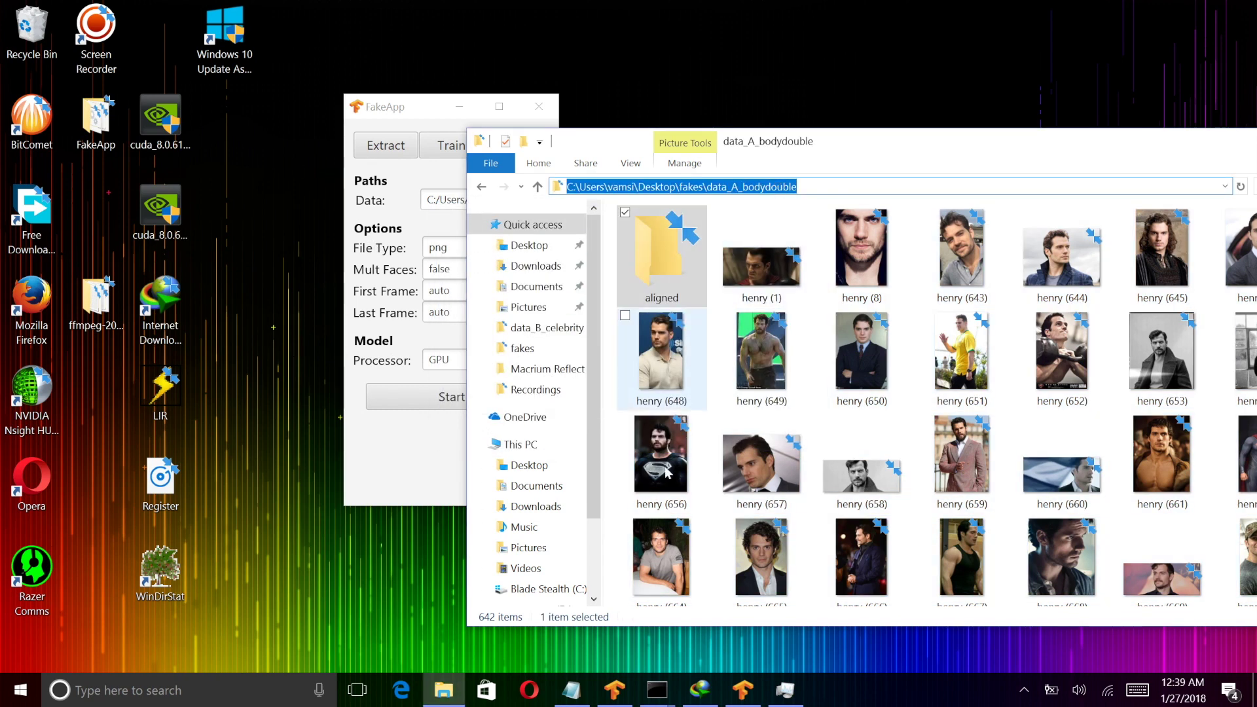
pyautogui.click(571, 690)
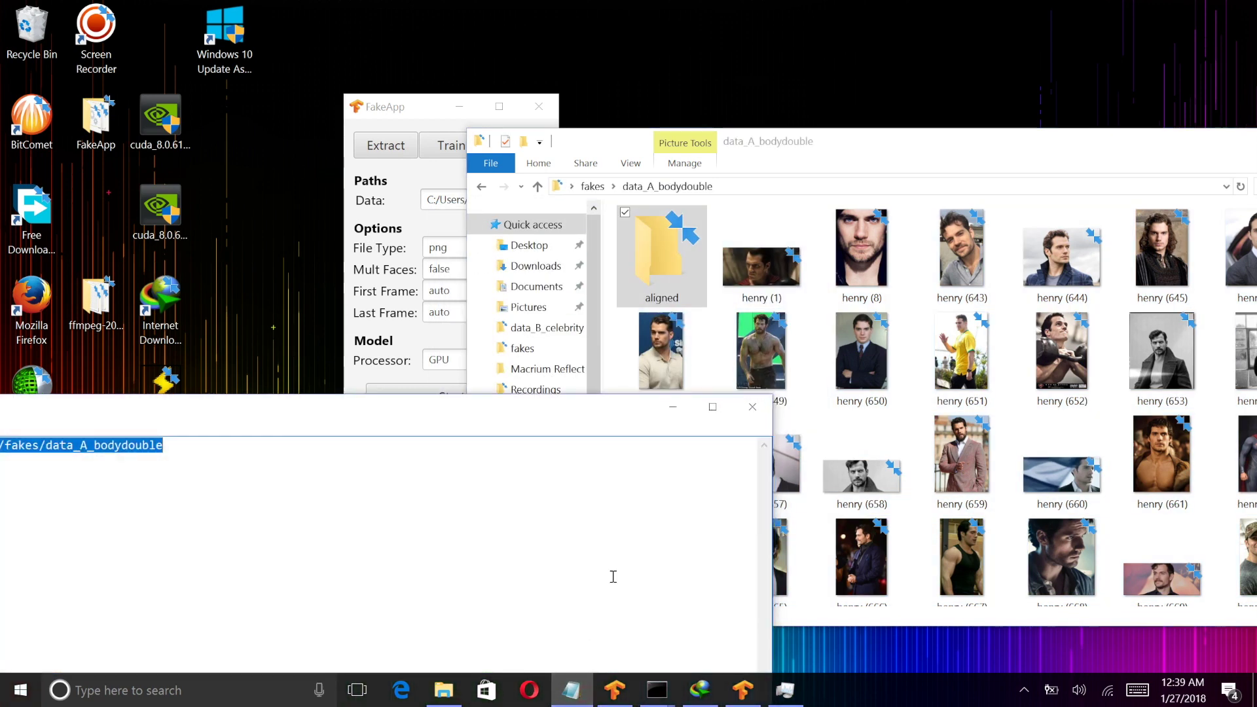
pyautogui.moveTo(440, 417); pyautogui.dragTo(873, 198)
pyautogui.click(621, 245)
pyautogui.hotkey('ctrl', 'a')
pyautogui.hotkey('ctrl', 'v')
# Step: Replace every backslash in the Notepad path with a forward slash and close the Replace dialog
pyautogui.click(303, 211)
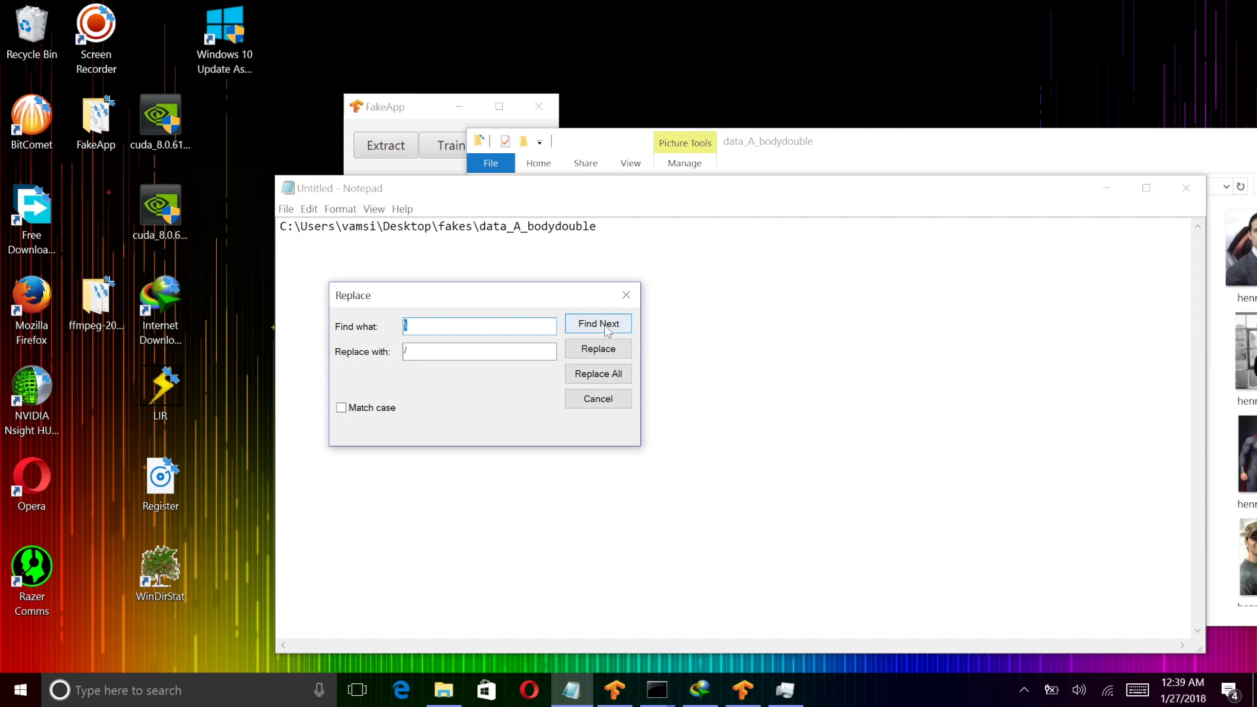
pyautogui.write('\\')
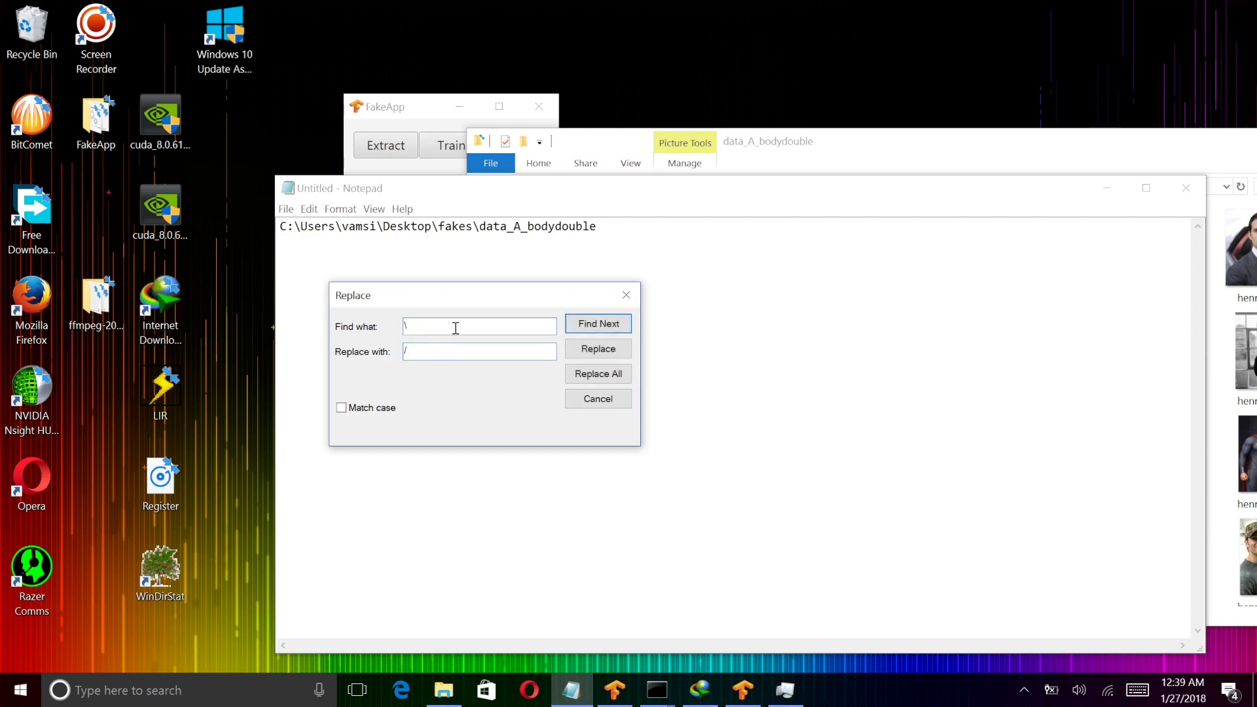
pyautogui.click(615, 372)
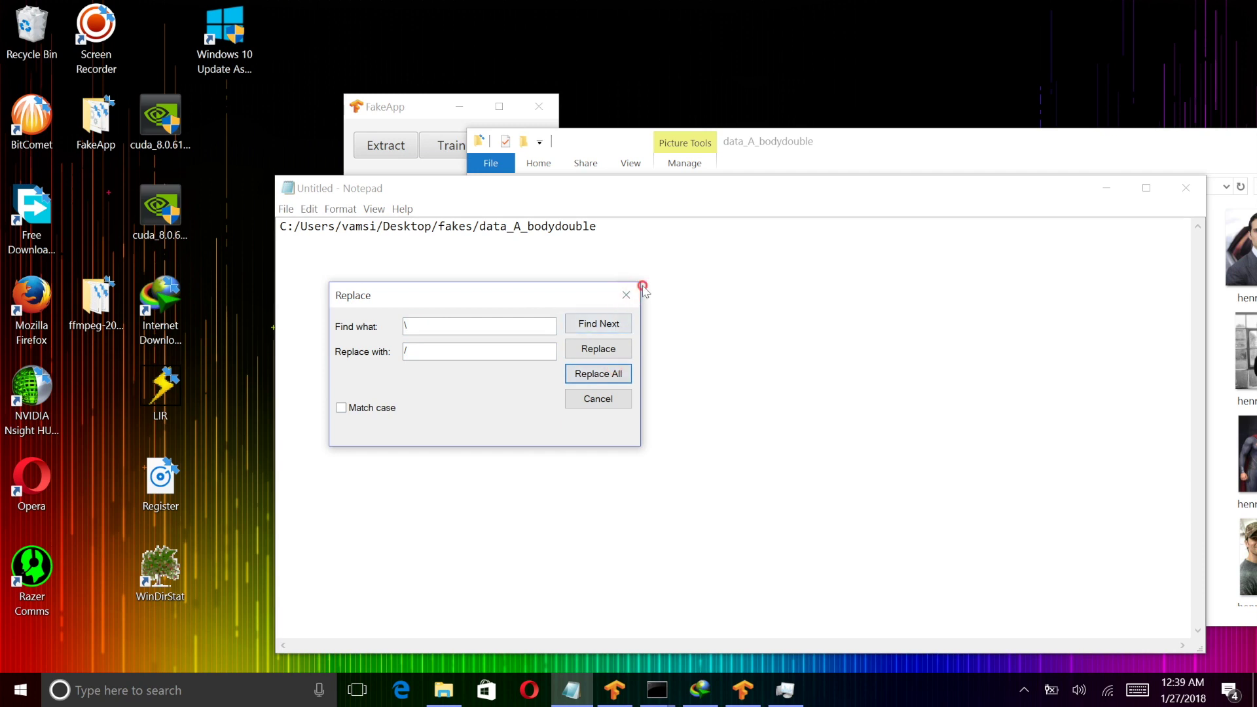
pyautogui.click(626, 295)
# Step: Copy the forward-slash path into FakeApp as the Extract data path, ending in fakes/data_A_bodydouble, and start the extraction
pyautogui.hotkey('ctrl', 'a')
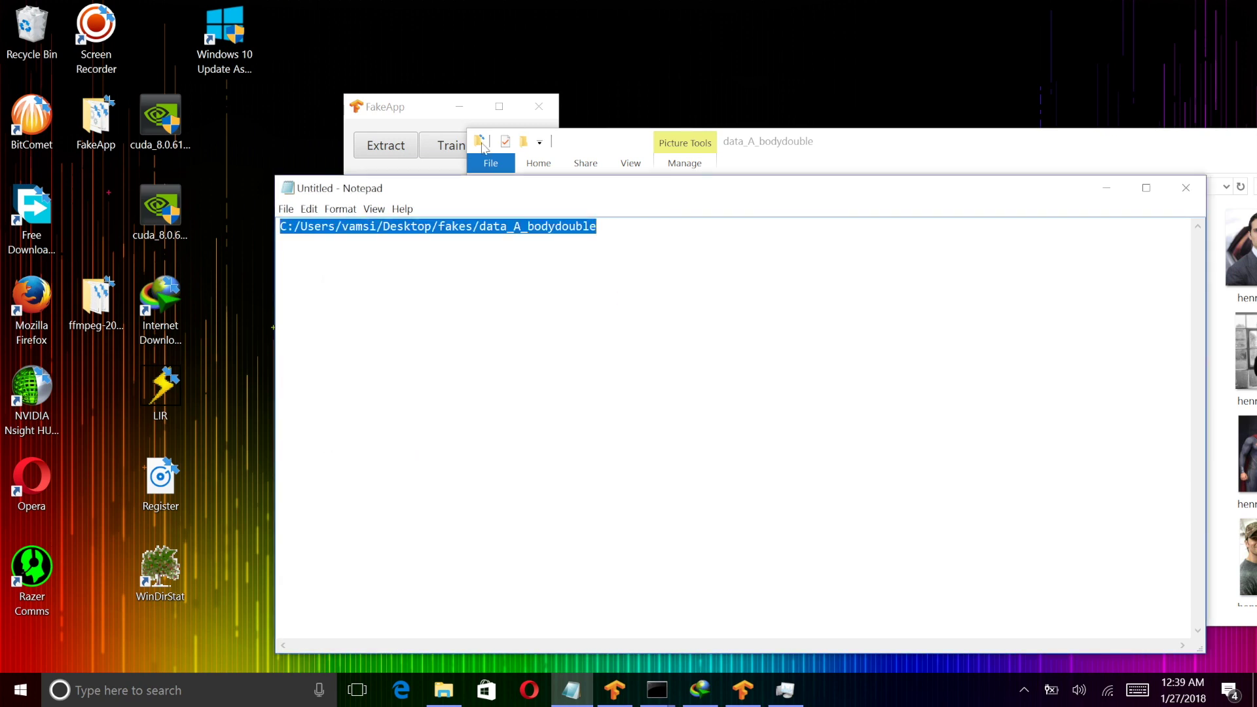
pyautogui.click(406, 98)
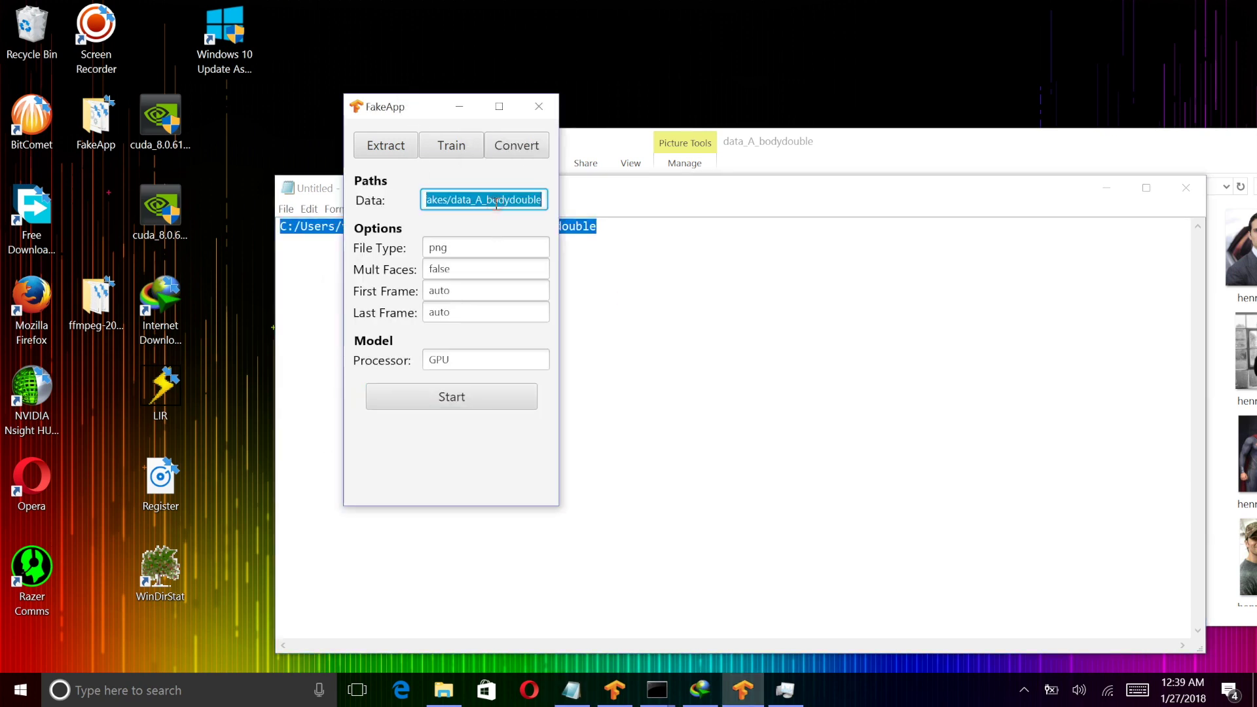
pyautogui.click(427, 401)
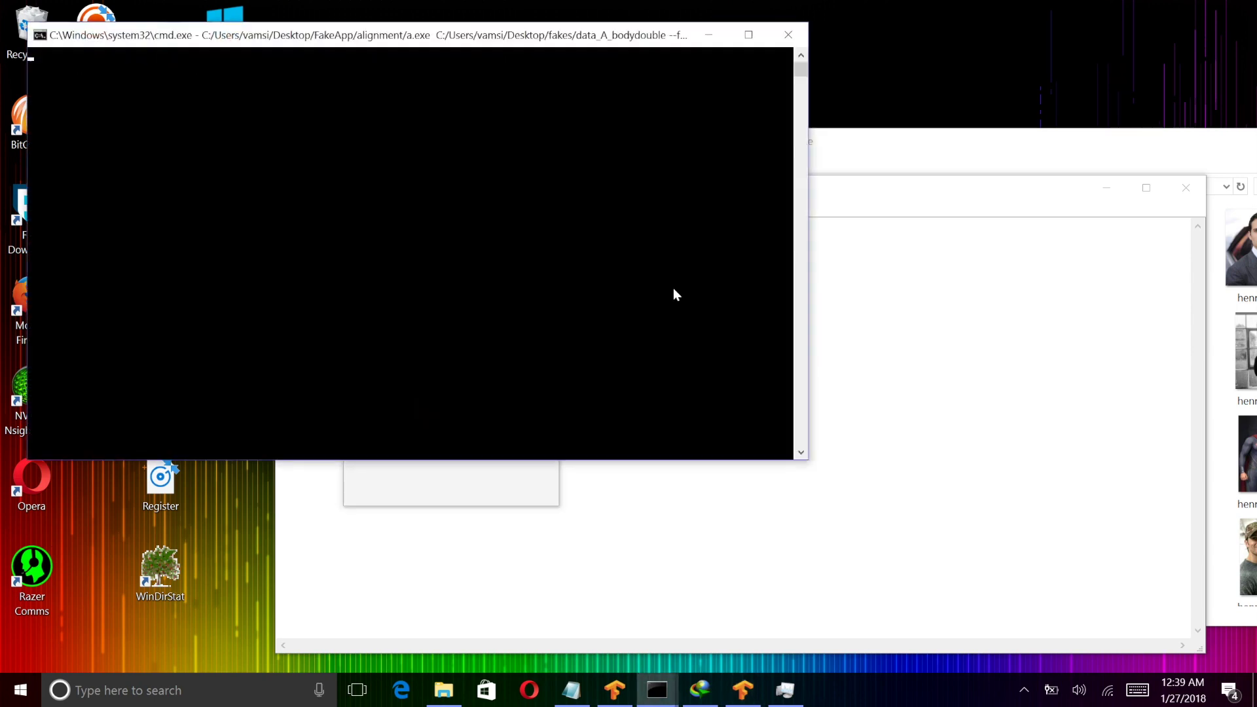
# Step: Clear Notepad away and look through the renamed pictures in data_A_bodydouble while the extraction runs
pyautogui.click(1111, 188)
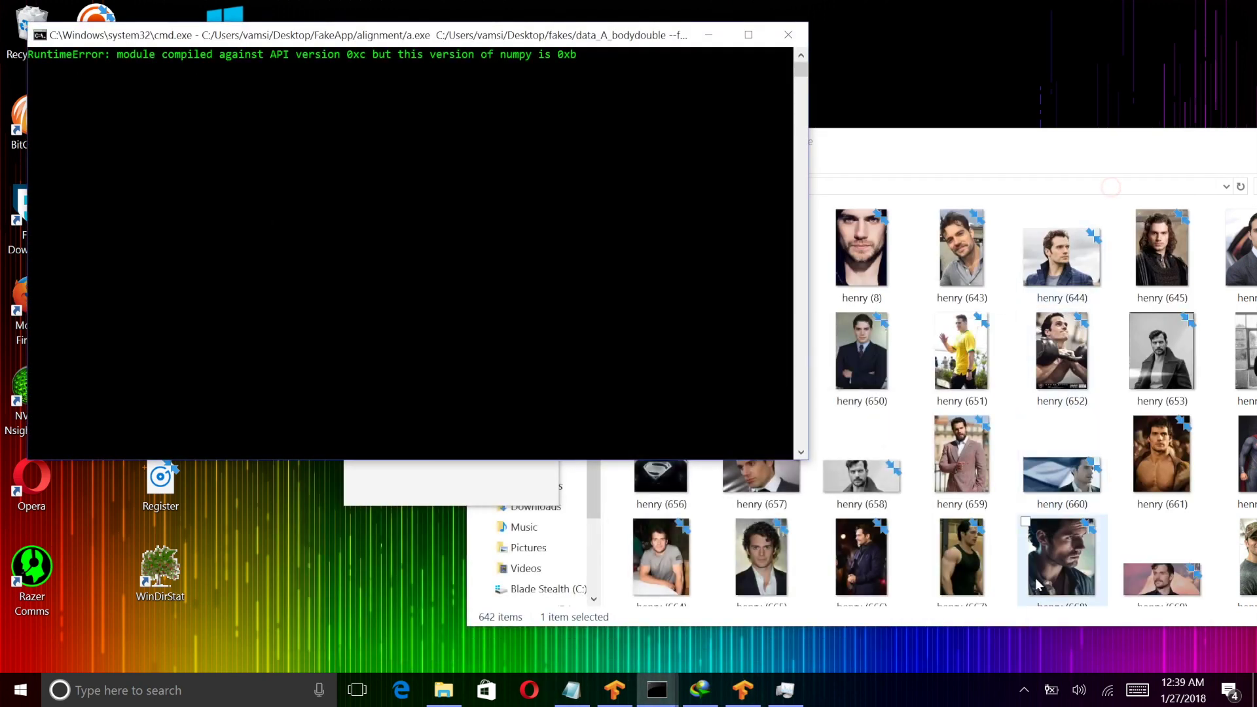
pyautogui.click(1025, 691)
pyautogui.moveTo(921, 157); pyautogui.dragTo(699, 144)
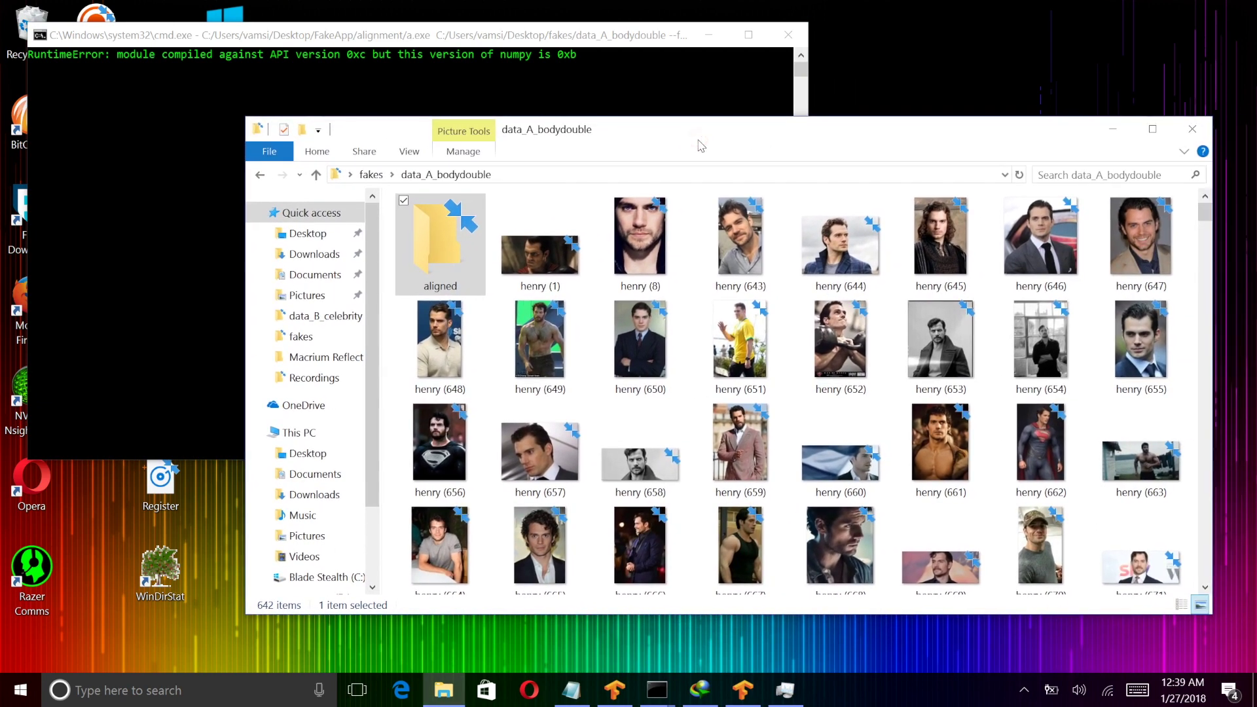
pyautogui.scroll(-7, 838, 334)
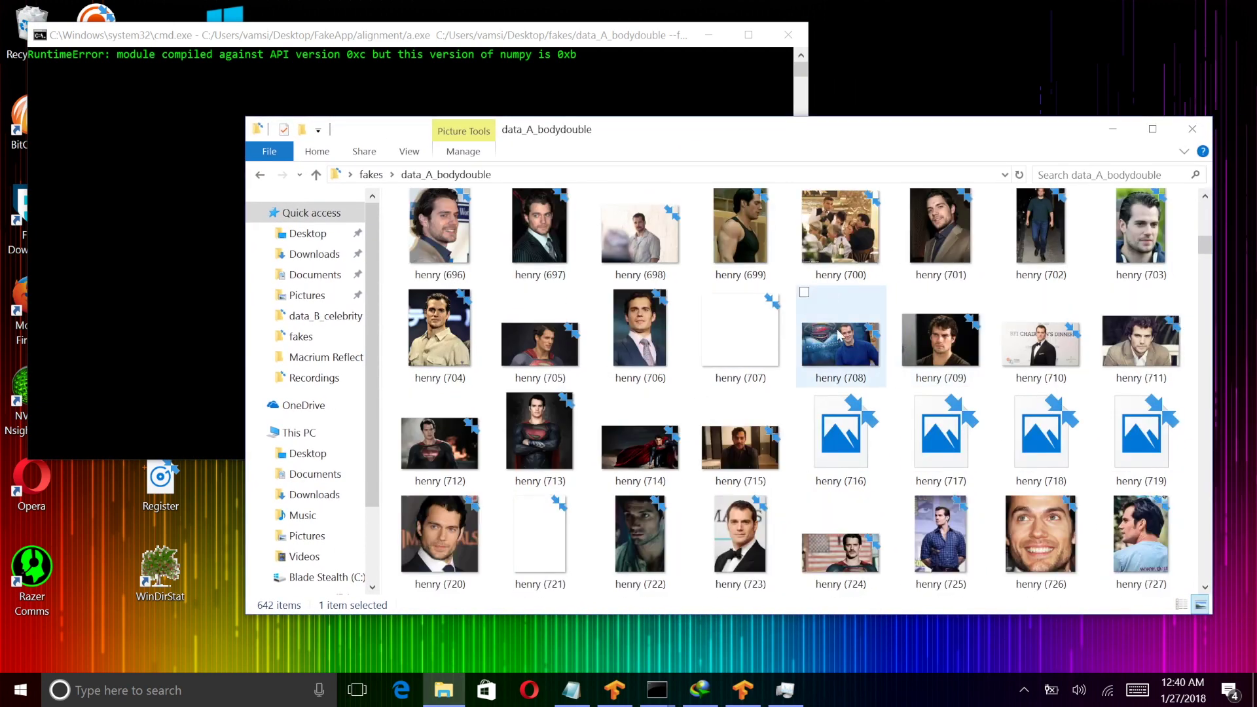
pyautogui.scroll(-3, 805, 353)
pyautogui.scroll(2, 766, 378)
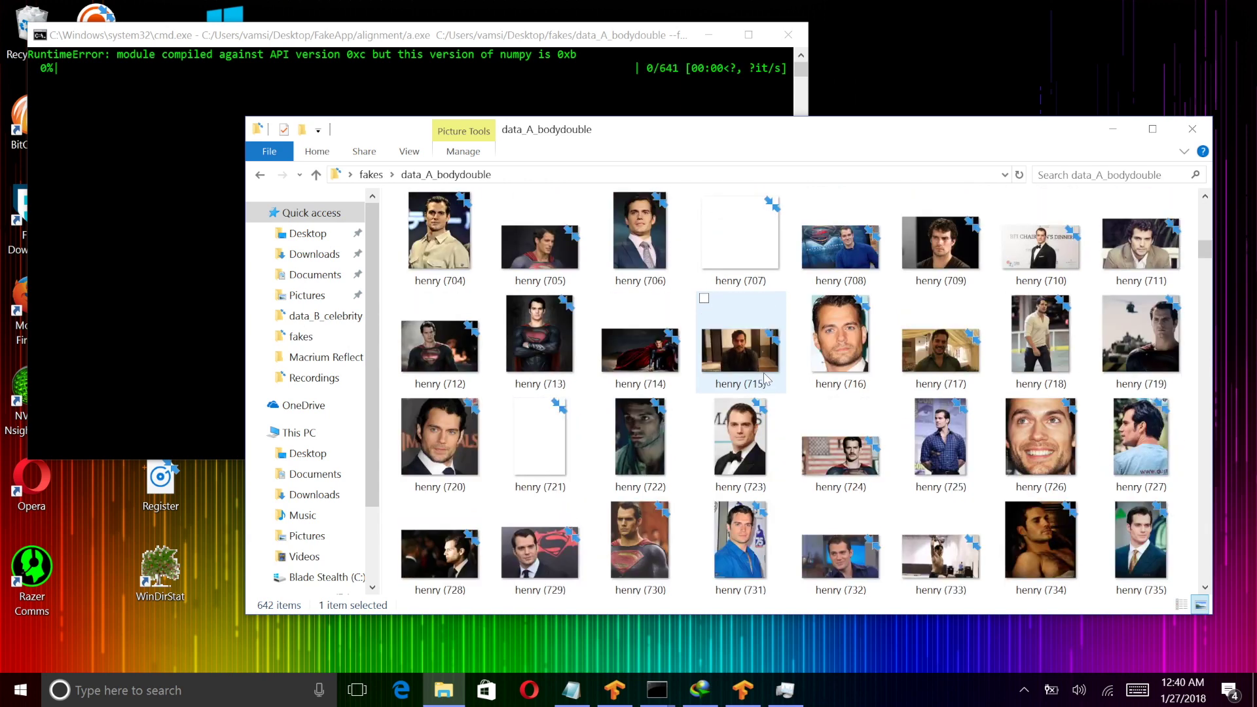
pyautogui.scroll(-4, 639, 484)
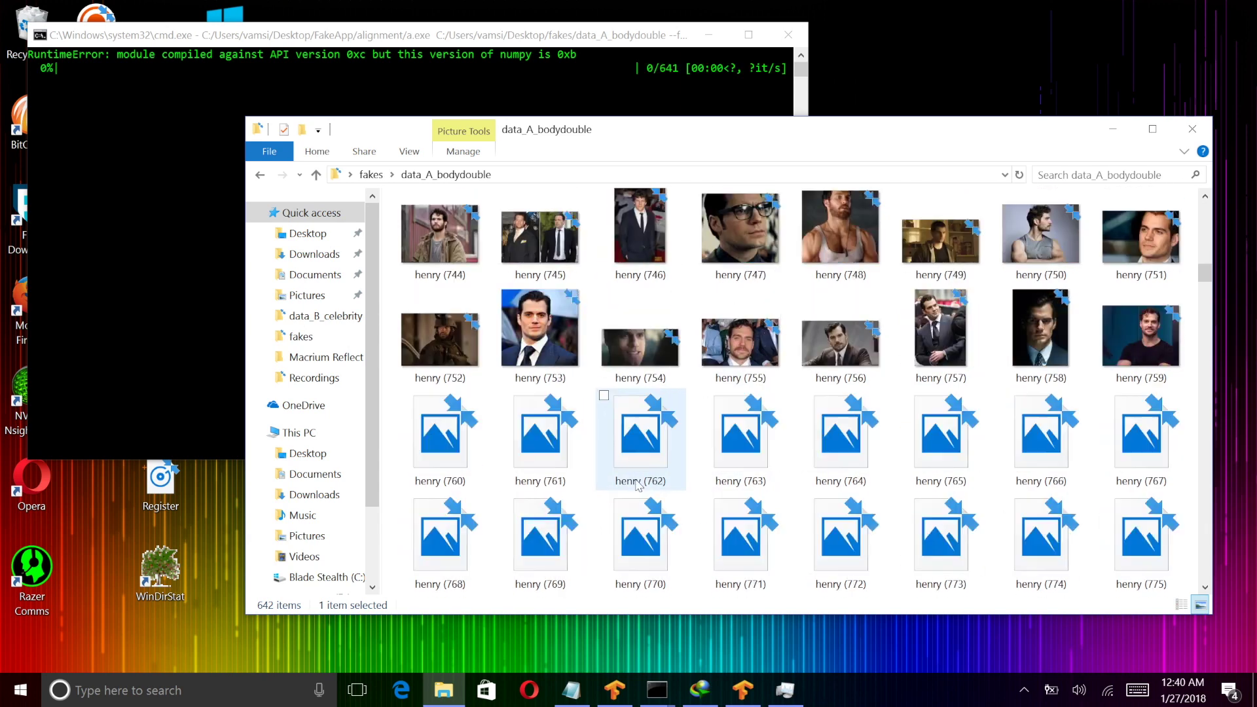
pyautogui.scroll(-3, 638, 485)
pyautogui.scroll(-5, 638, 485)
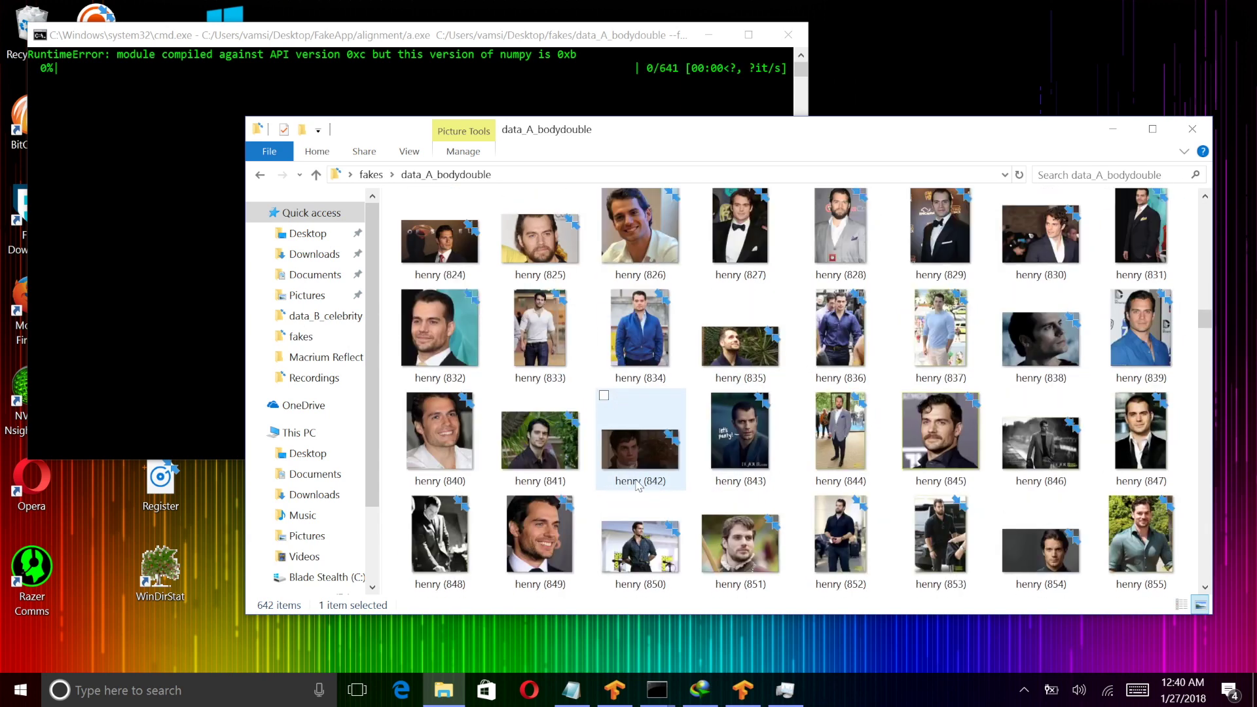
pyautogui.scroll(-8, 638, 485)
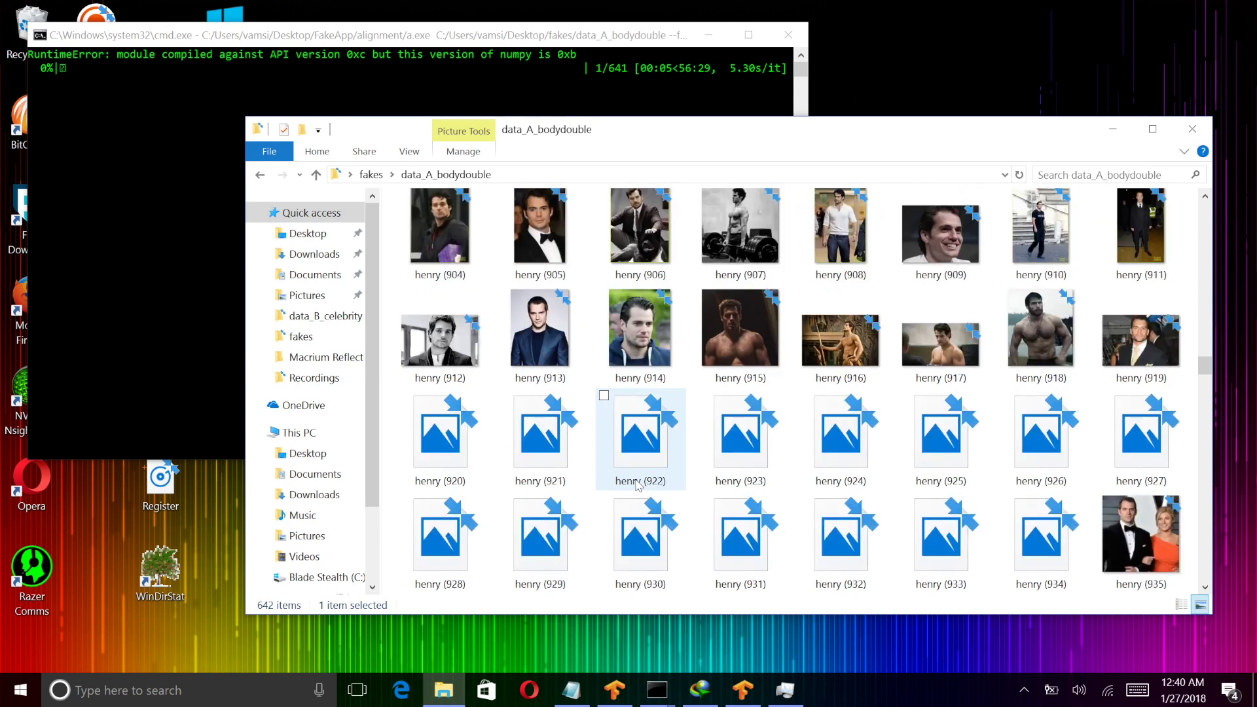
pyautogui.scroll(-1, 1203, 377)
pyautogui.moveTo(1203, 378); pyautogui.dragTo(1203, 210)
# Step: Check the first extracted faces in the aligned folder and go back to data_A_bodydouble and the extraction console
pyautogui.doubleClick(439, 233)
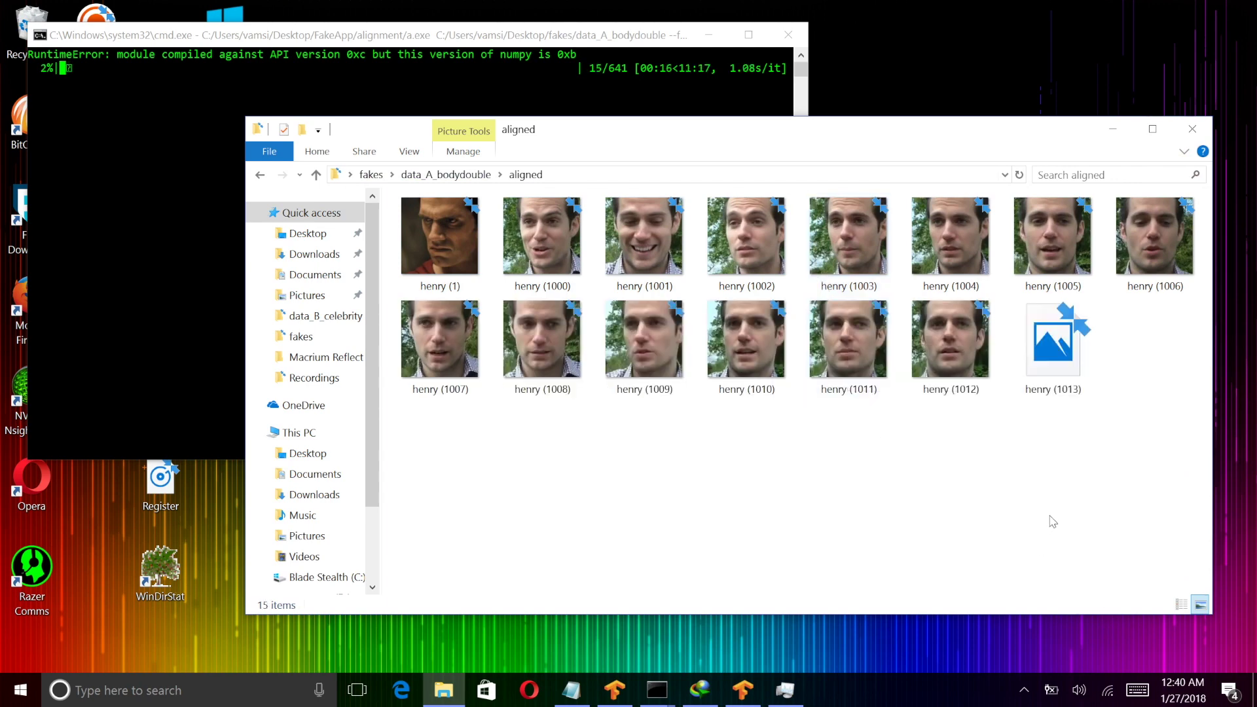
pyautogui.click(433, 175)
pyautogui.click(404, 36)
pyautogui.click(1024, 690)
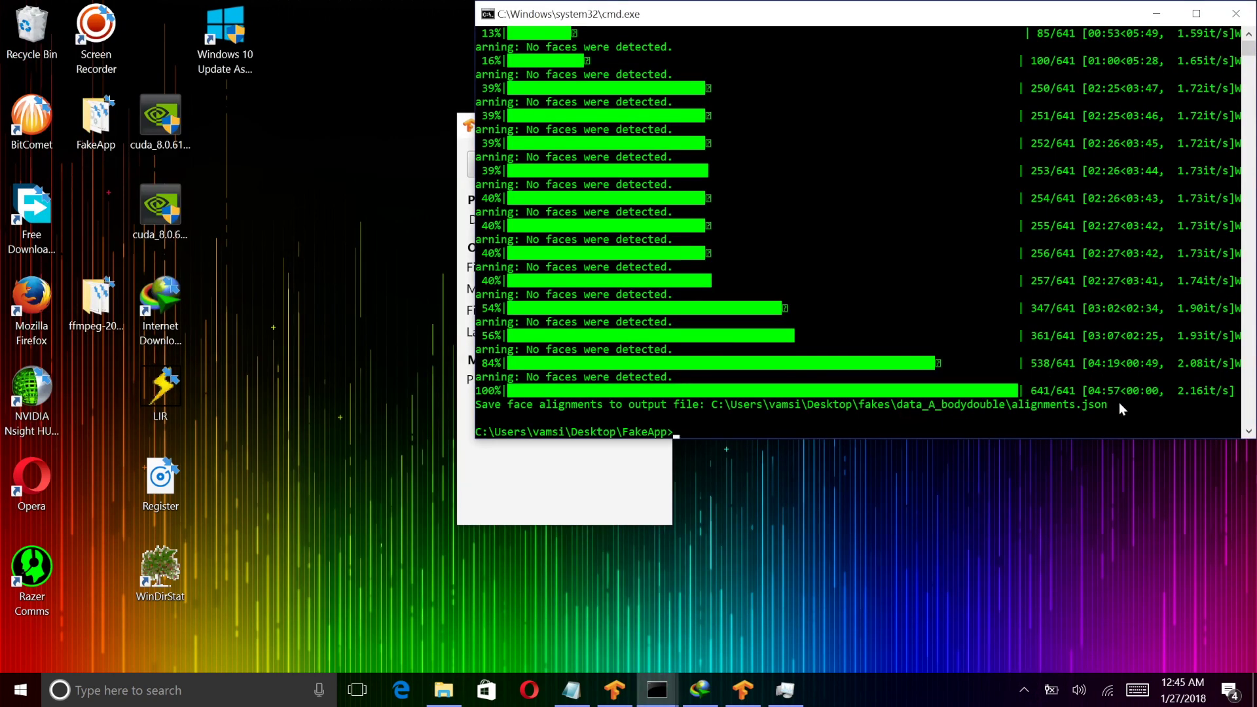
# Step: Minimize the finished console and open the aligned folder inside data_A_bodydouble from the desktop's fakes folder
pyautogui.moveTo(1118, 402); pyautogui.dragTo(1046, 409)
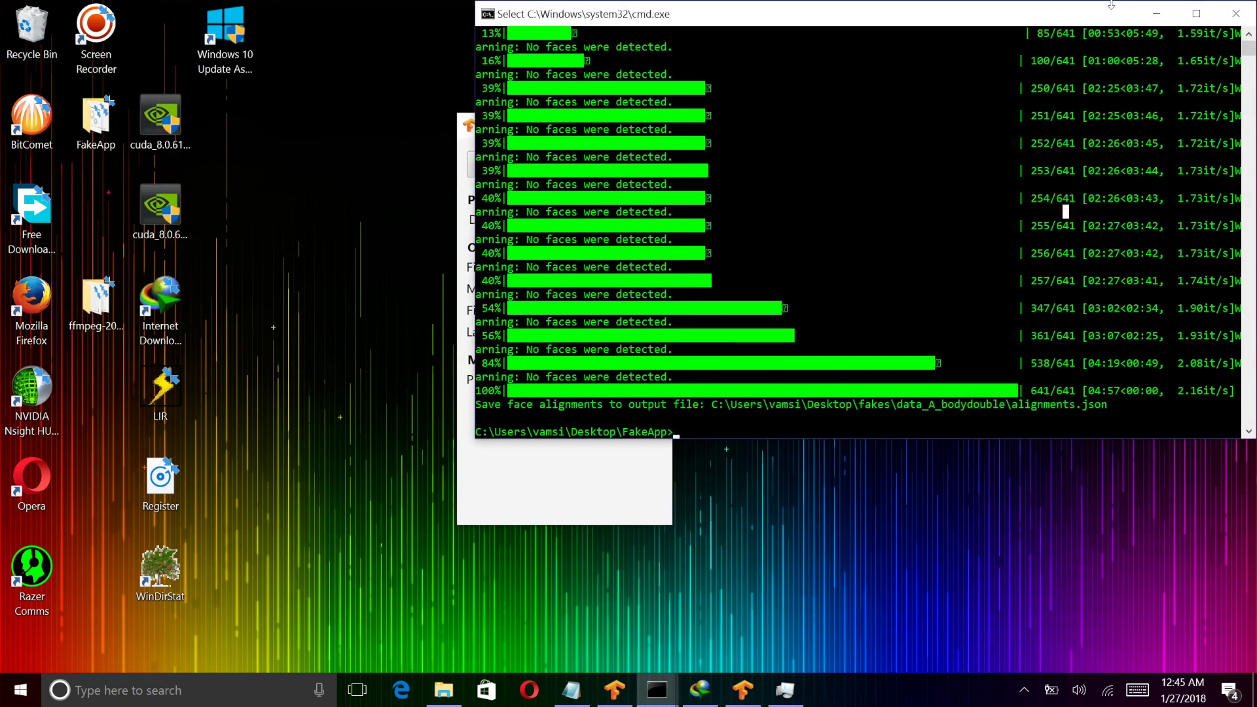
pyautogui.click(1155, 14)
pyautogui.moveTo(576, 126); pyautogui.dragTo(408, 161)
pyautogui.doubleClick(665, 216)
pyautogui.doubleClick(497, 227)
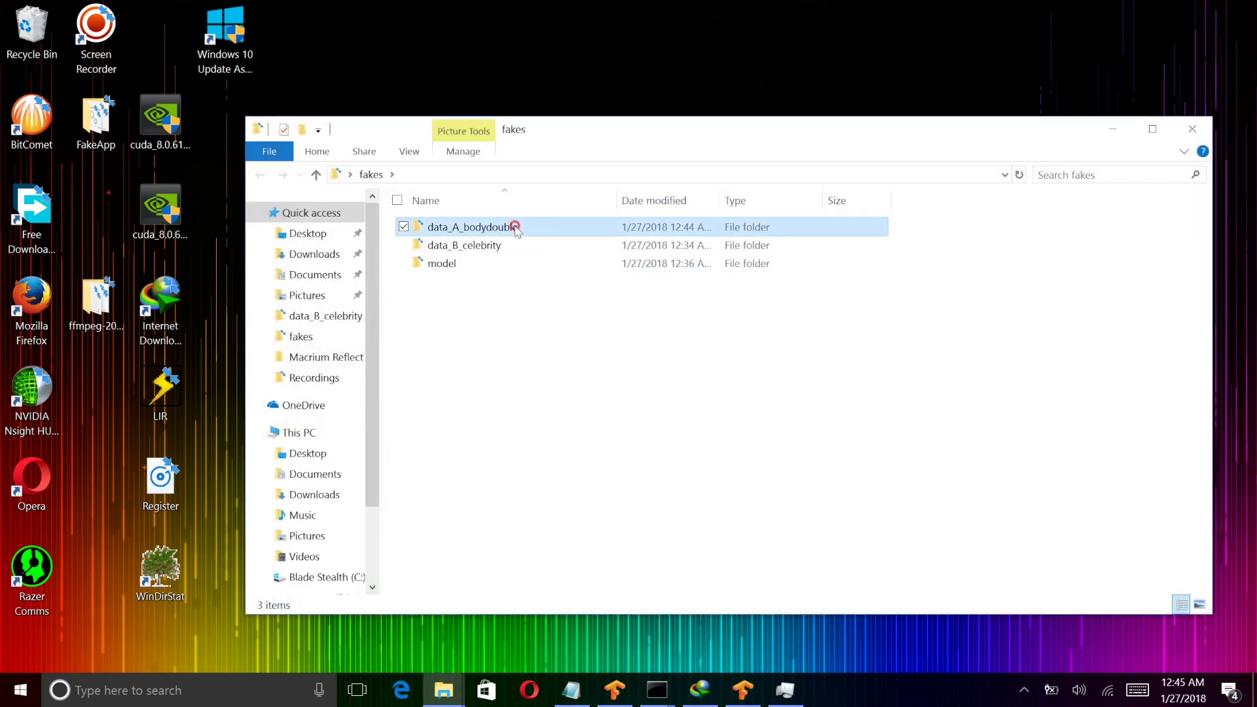
pyautogui.doubleClick(458, 239)
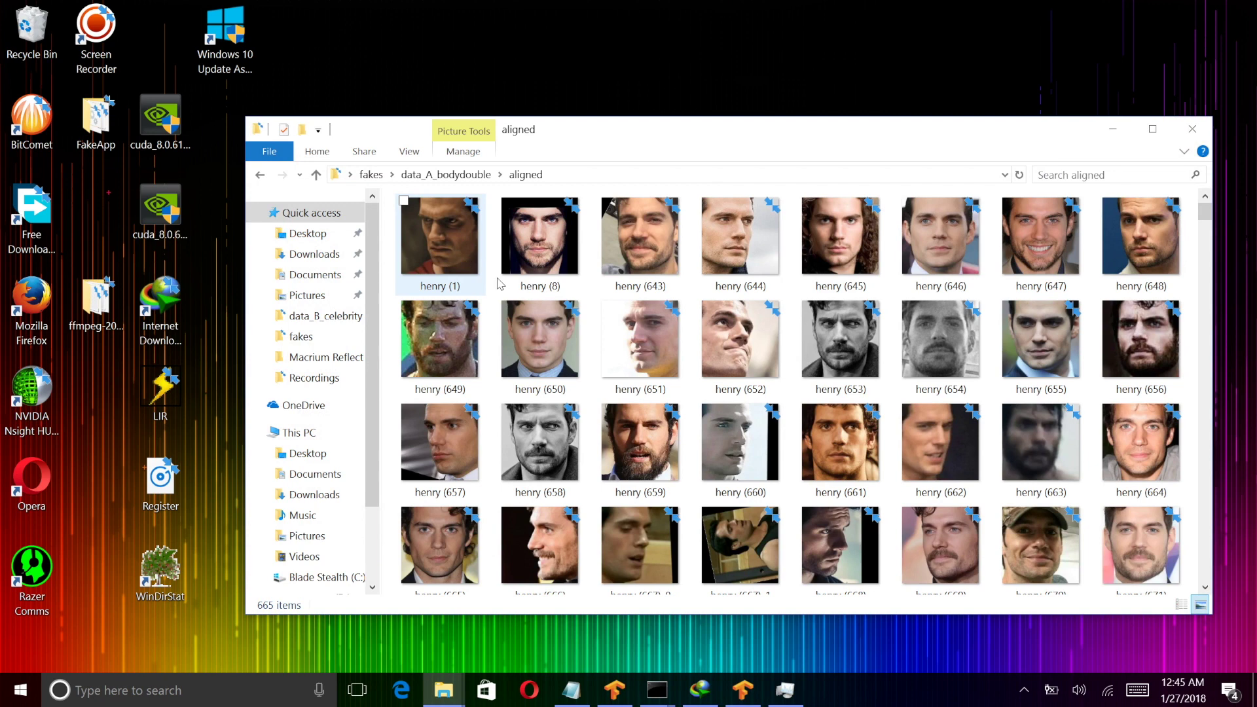
# Step: Select the unusable face crops henry (667)_1, (663), (684), (683), (690) and (700)_0 in the aligned folder
pyautogui.scroll(-1, 557, 343)
pyautogui.click(725, 438)
pyautogui.keyDown('ctrl'); pyautogui.click(1064, 347); pyautogui.keyUp('ctrl')
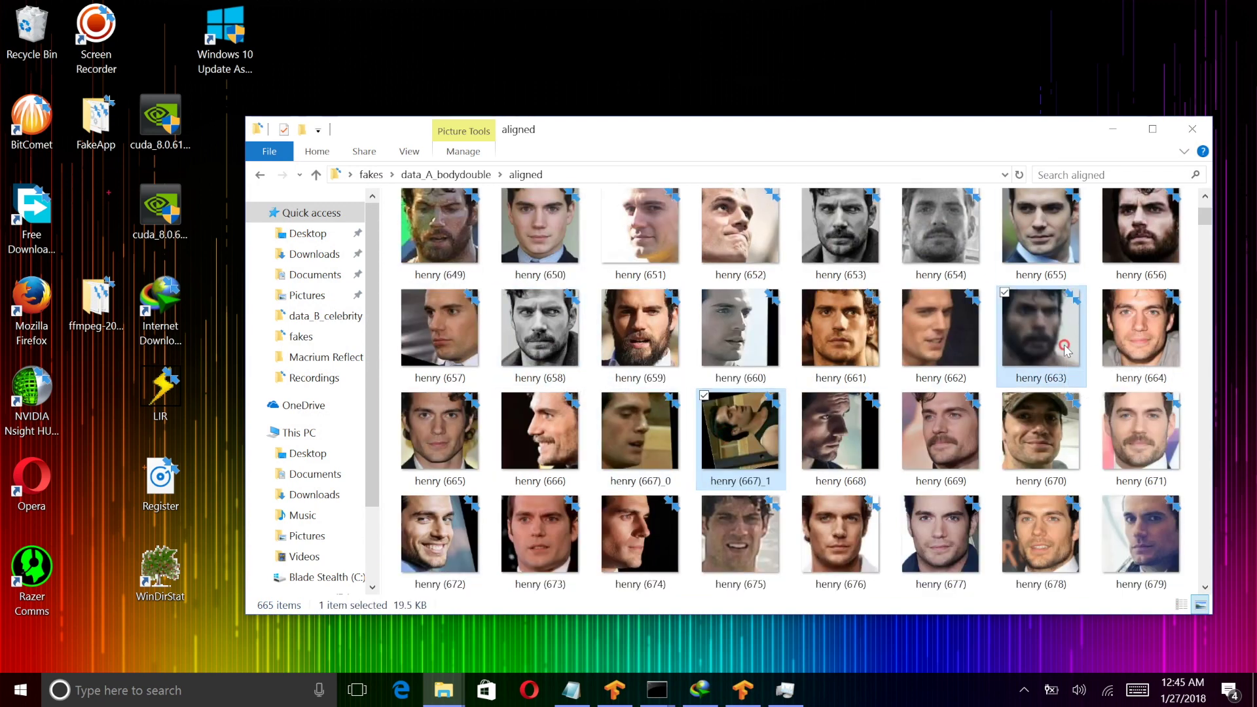
pyautogui.scroll(-2, 1012, 409)
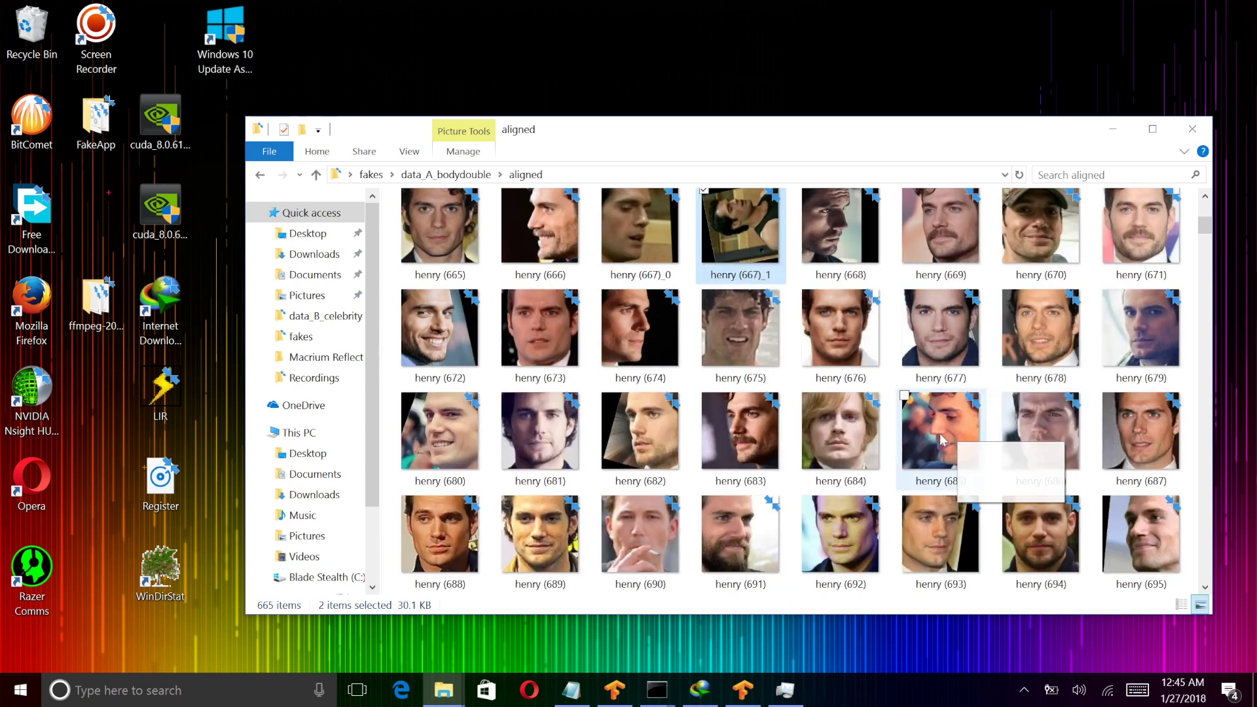
pyautogui.keyDown('ctrl'); pyautogui.click(860, 447); pyautogui.keyUp('ctrl')
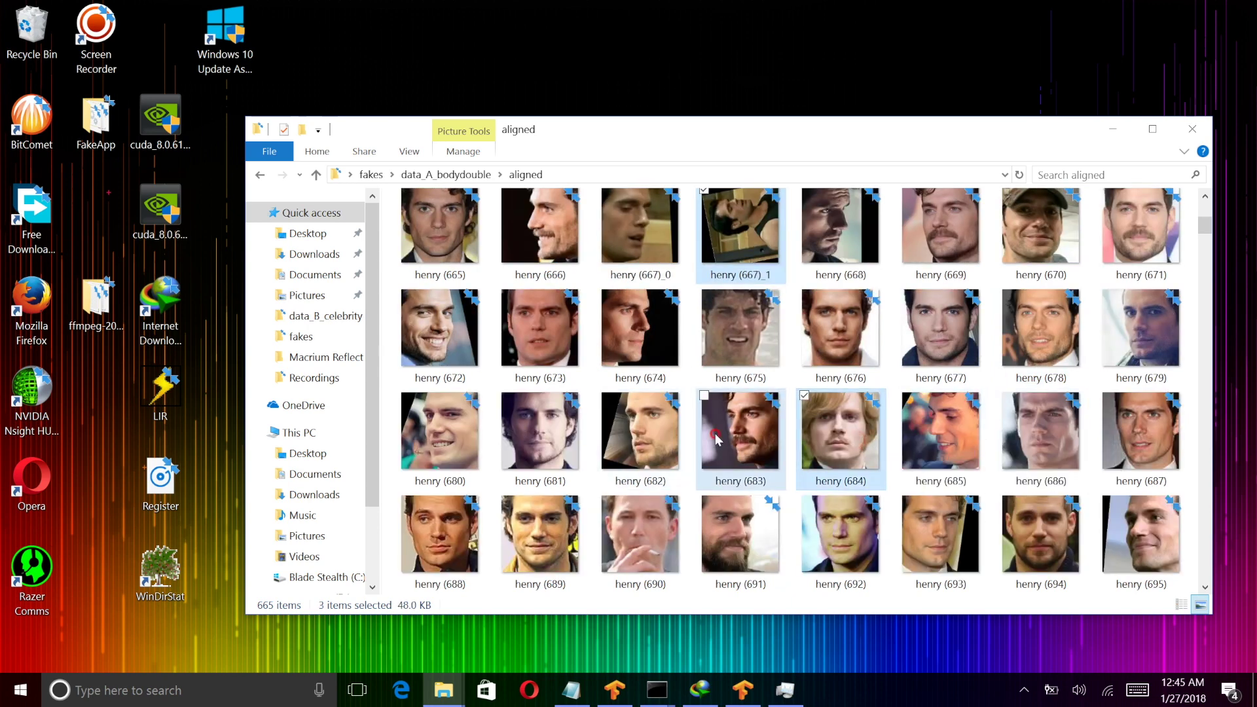
pyautogui.scroll(-2, 668, 541)
pyautogui.keyDown('ctrl'); pyautogui.click(643, 347); pyautogui.keyUp('ctrl')
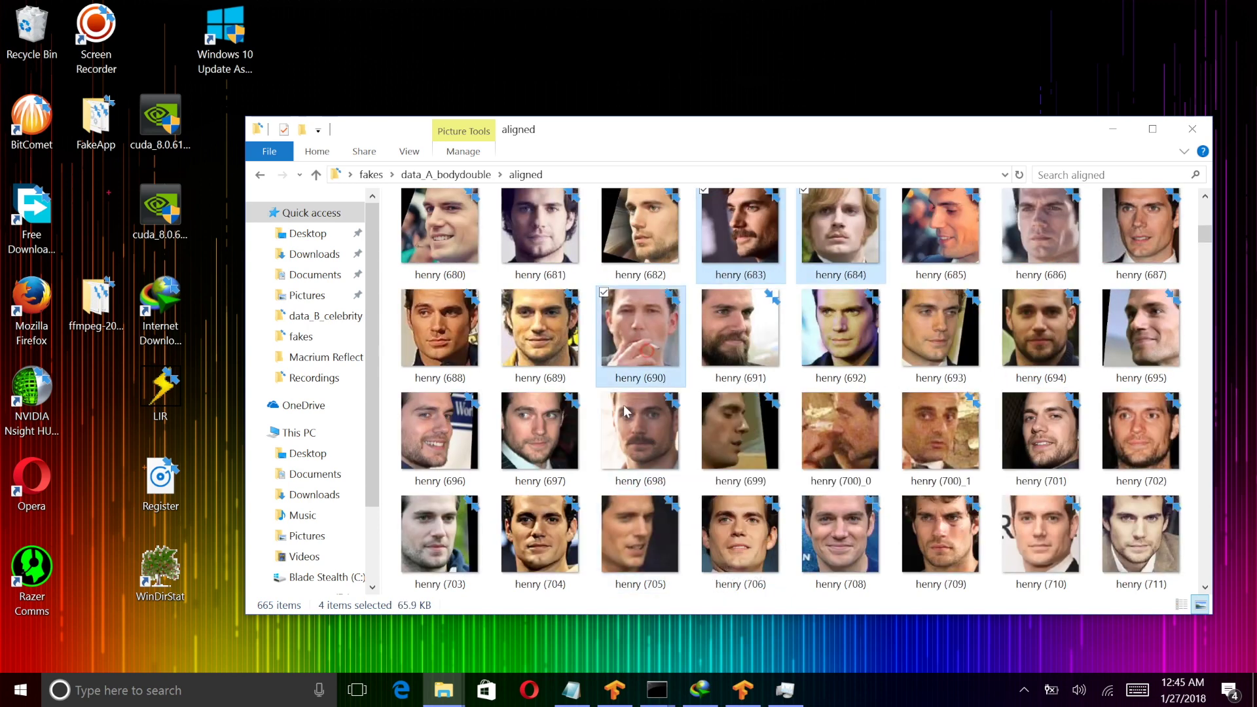
pyautogui.keyDown('ctrl'); pyautogui.click(870, 435); pyautogui.keyUp('ctrl')
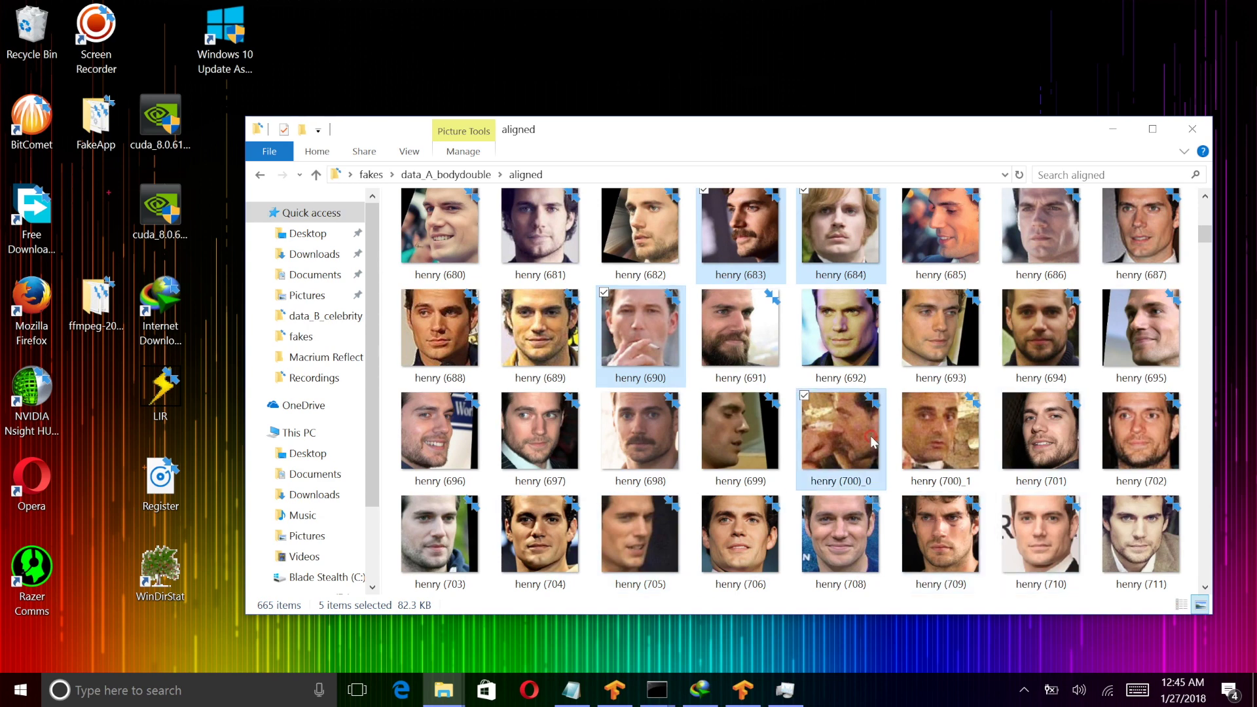
# Step: Add the unsuitable crops henry (739), (738)_1, (754) and (767) to the selection
pyautogui.scroll(-4, 543, 554)
pyautogui.keyDown('ctrl'); pyautogui.click(543, 554); pyautogui.keyUp('ctrl')
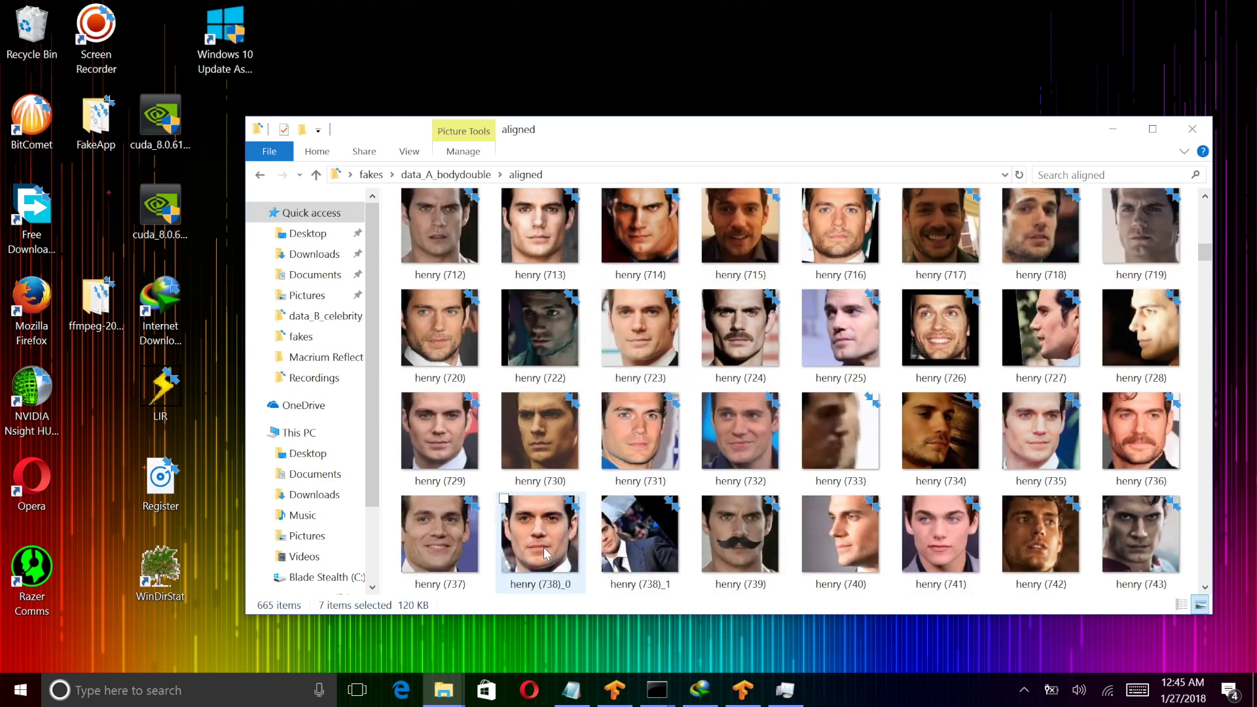
pyautogui.keyDown('ctrl'); pyautogui.click(729, 555); pyautogui.keyUp('ctrl')
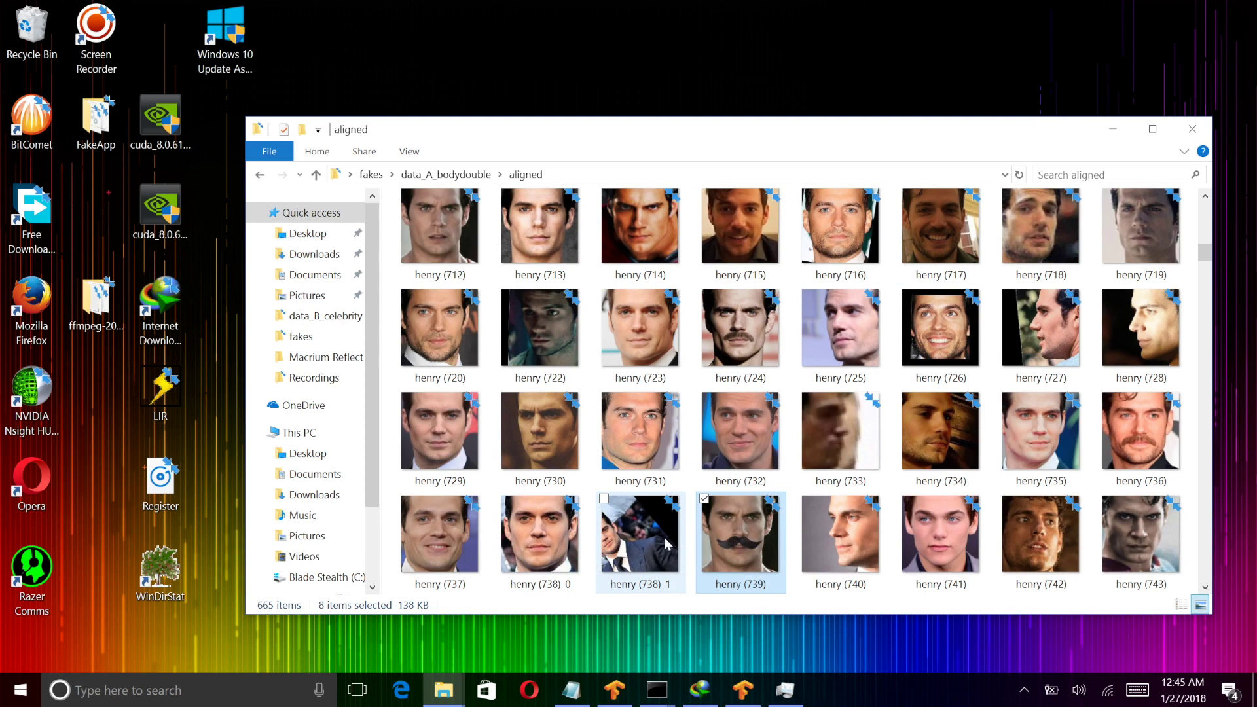
pyautogui.scroll(-4, 663, 537)
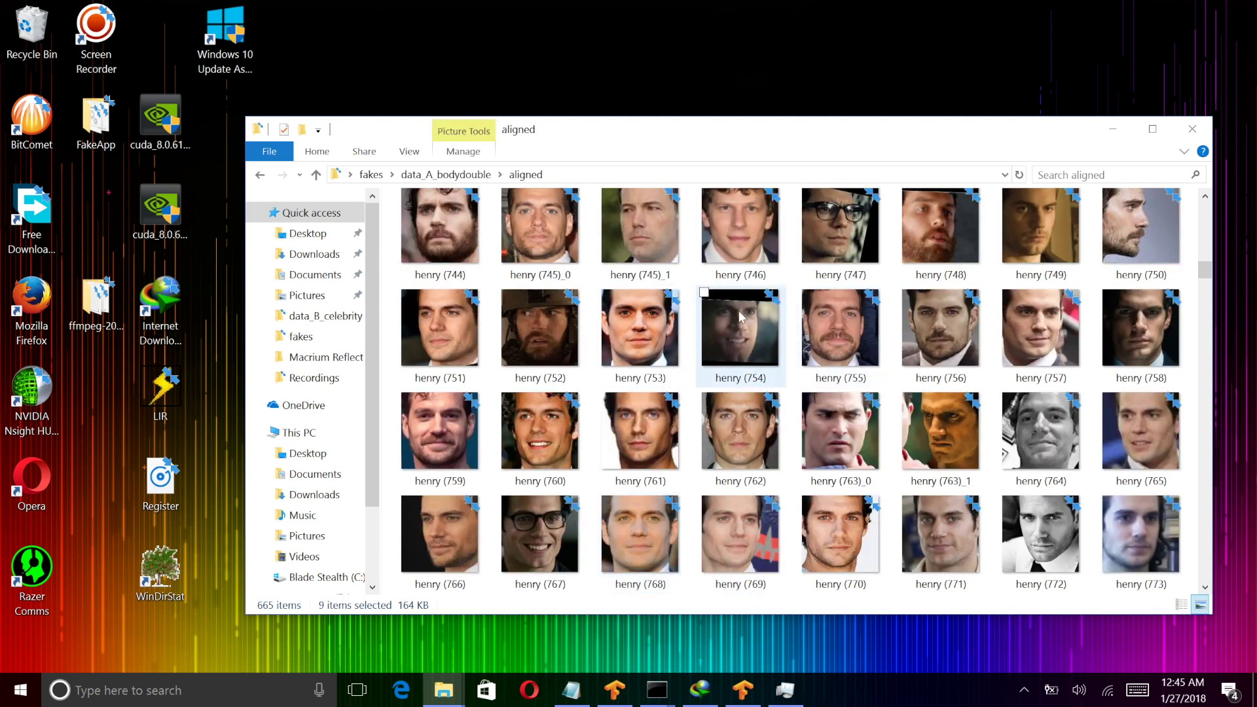
pyautogui.keyDown('ctrl'); pyautogui.click(740, 327); pyautogui.keyUp('ctrl')
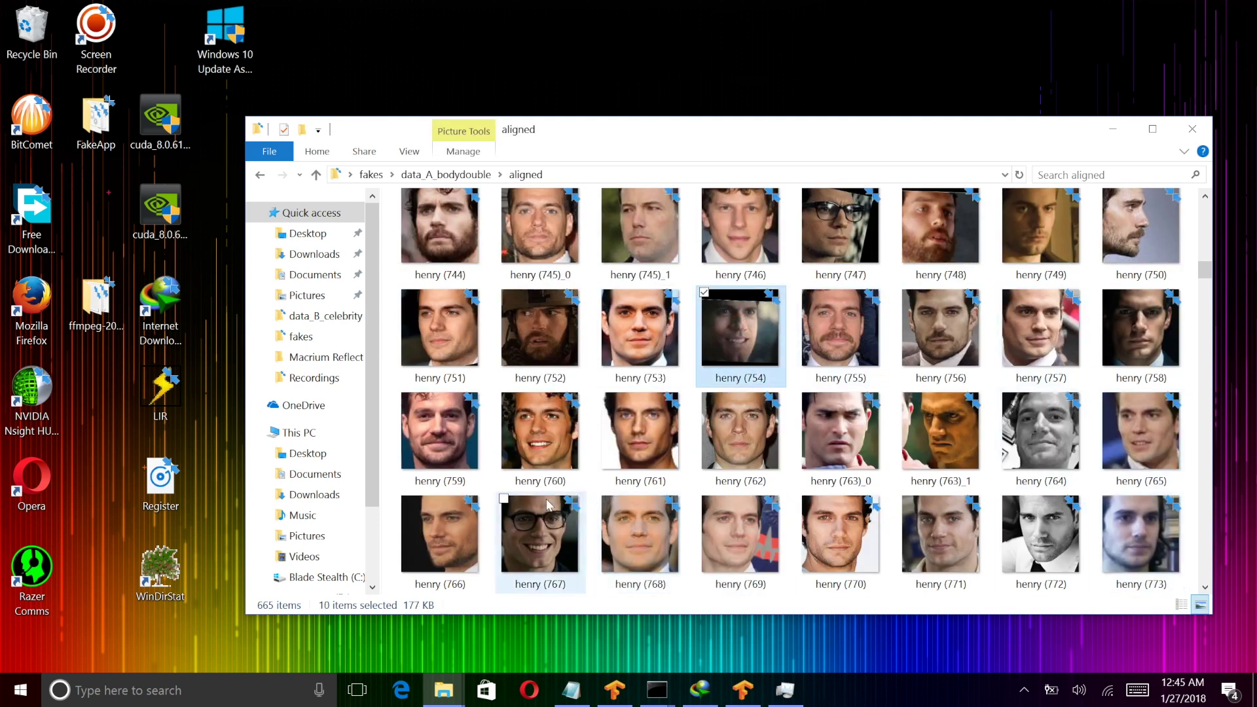
pyautogui.scroll(-2, 549, 534)
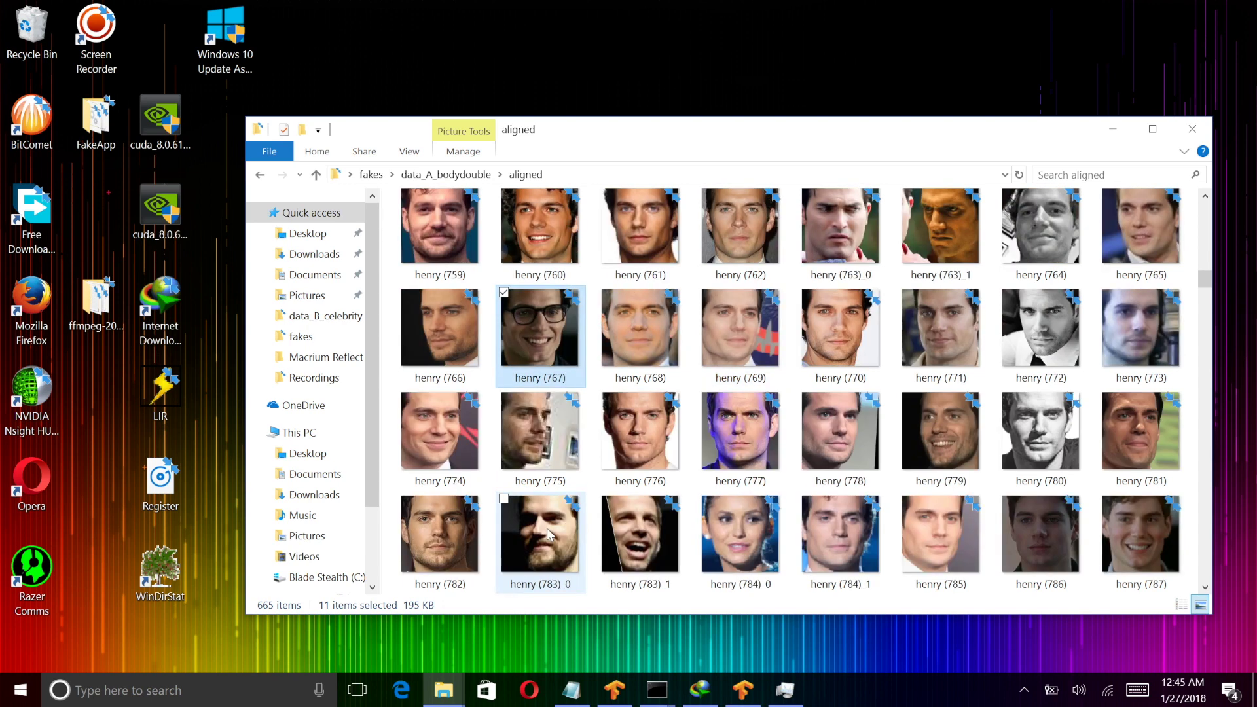
# Step: Extend the selection with the dark or wrong-person crops henry (783)_0, (788)_1, (792)_0 and (805)_1
pyautogui.scroll(-2, 547, 533)
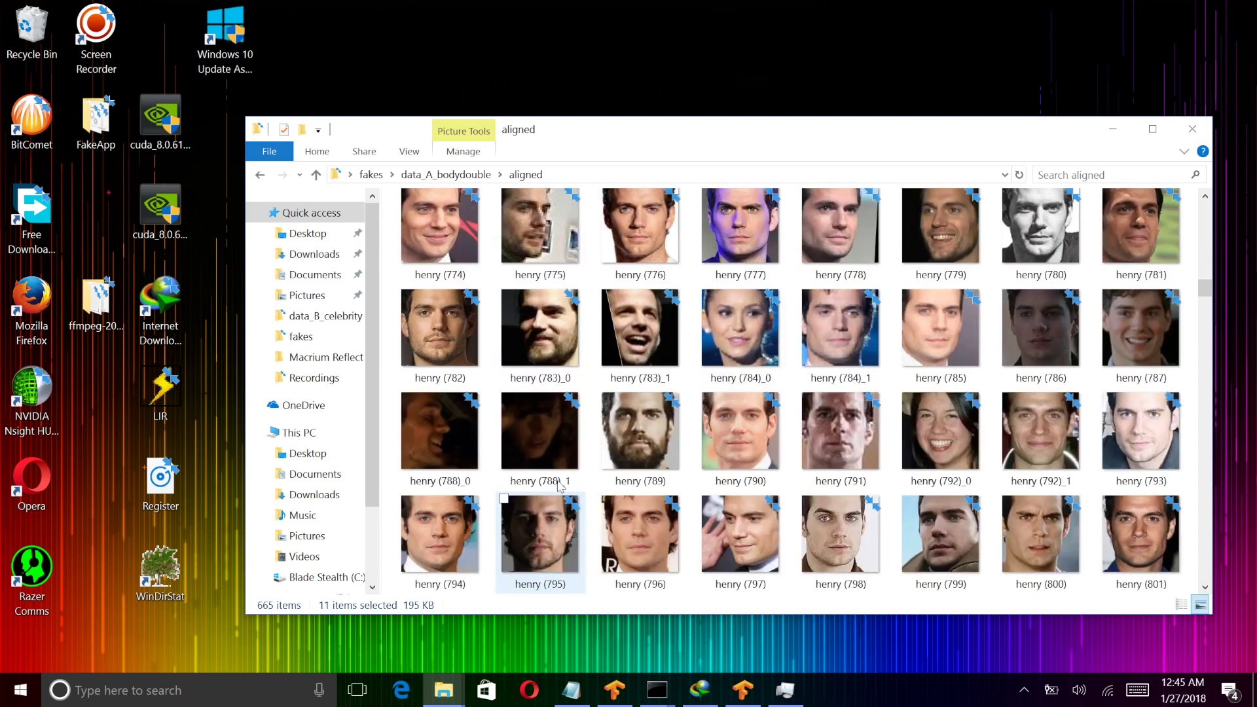
pyautogui.keyDown('ctrl'); pyautogui.click(568, 352); pyautogui.keyUp('ctrl')
pyautogui.keyDown('ctrl'); pyautogui.click(534, 452); pyautogui.keyUp('ctrl')
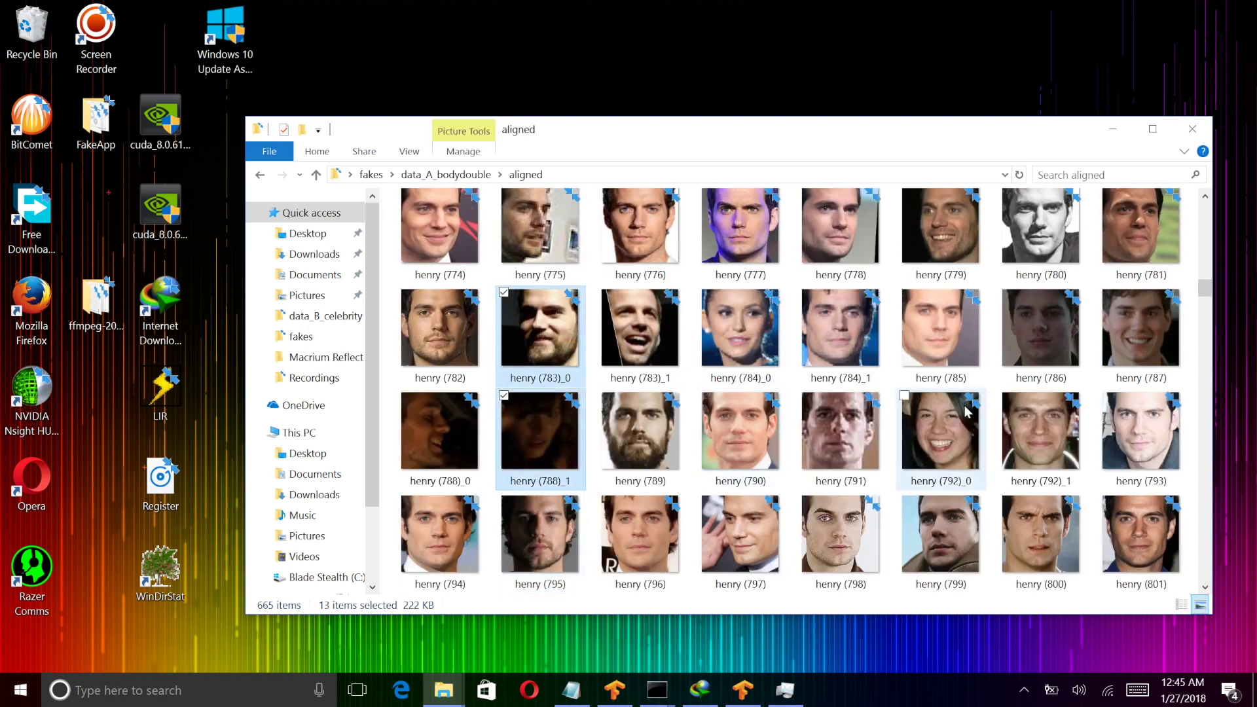
pyautogui.keyDown('ctrl'); pyautogui.click(945, 452); pyautogui.keyUp('ctrl')
pyautogui.scroll(-2, 944, 452)
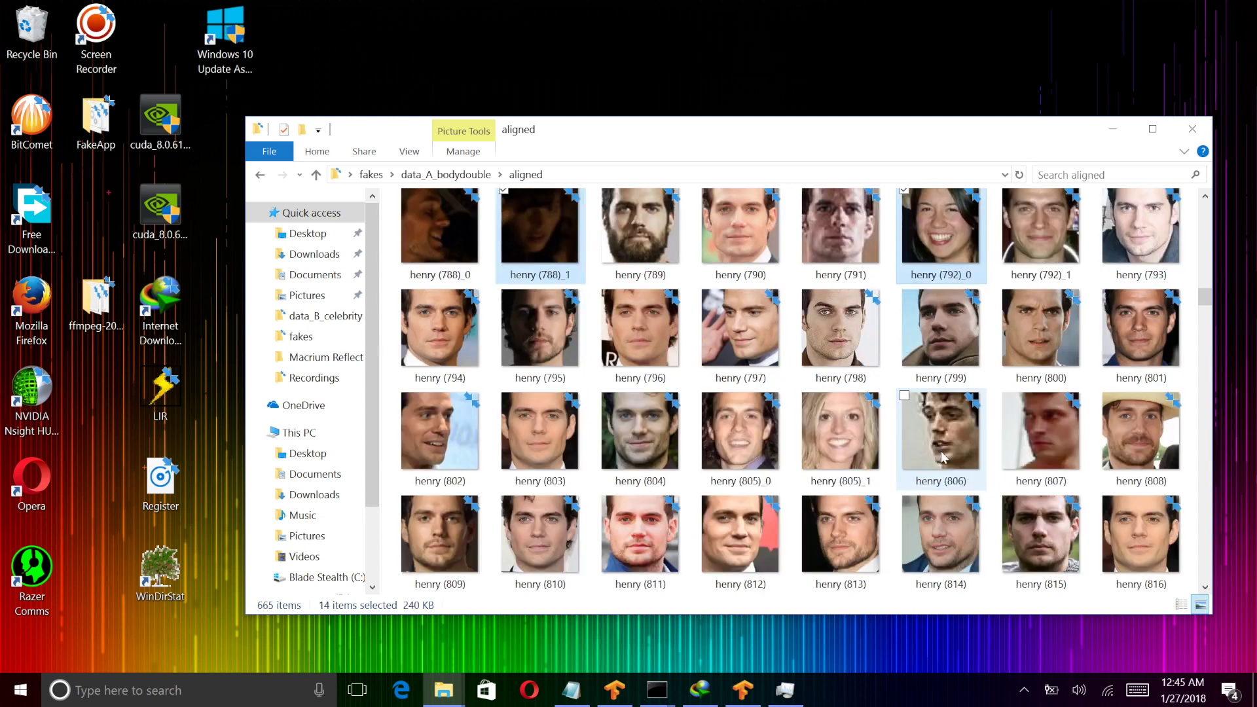
pyautogui.keyDown('ctrl'); pyautogui.click(877, 460); pyautogui.keyUp('ctrl')
# Step: Add the bad crops henry (842), (844)_1, (836)_1 and (829)_1 to the selection
pyautogui.scroll(-4, 878, 460)
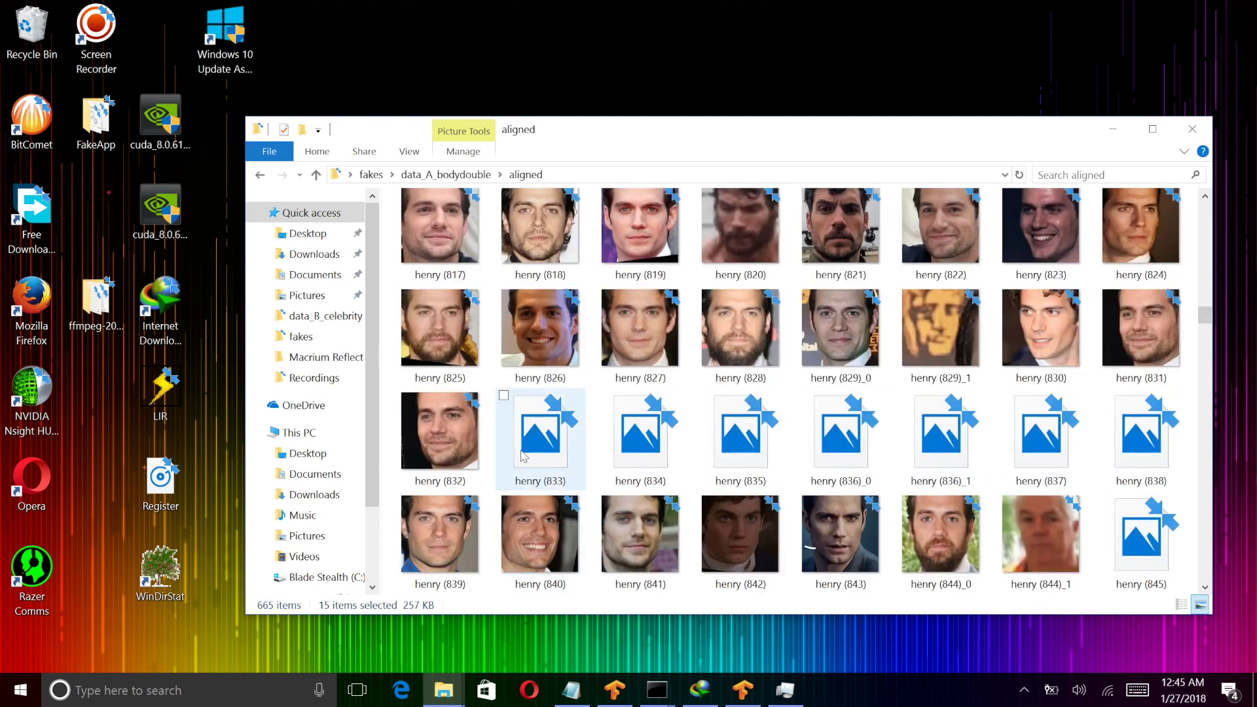
pyautogui.keyDown('ctrl'); pyautogui.click(721, 531); pyautogui.keyUp('ctrl')
pyautogui.keyDown('ctrl'); pyautogui.click(1021, 530); pyautogui.keyUp('ctrl')
pyautogui.keyDown('ctrl'); pyautogui.click(957, 450); pyautogui.keyUp('ctrl')
pyautogui.scroll(-1, 982, 472)
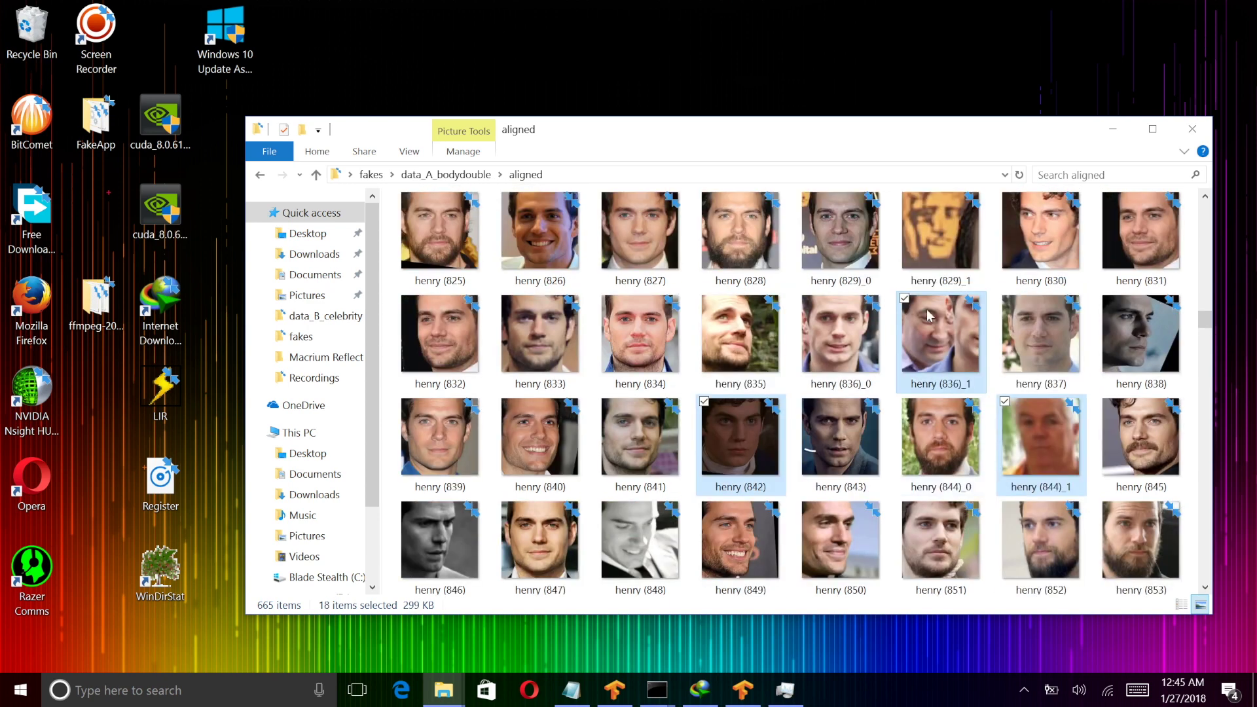
pyautogui.keyDown('ctrl'); pyautogui.click(936, 255); pyautogui.keyUp('ctrl')
# Step: Add the non-face, dark and sunglasses crops henry (869)_1, (876)_1, (889), (902)_0 and (902)_1 to the selection
pyautogui.scroll(-1, 655, 537)
pyautogui.scroll(-4, 699, 520)
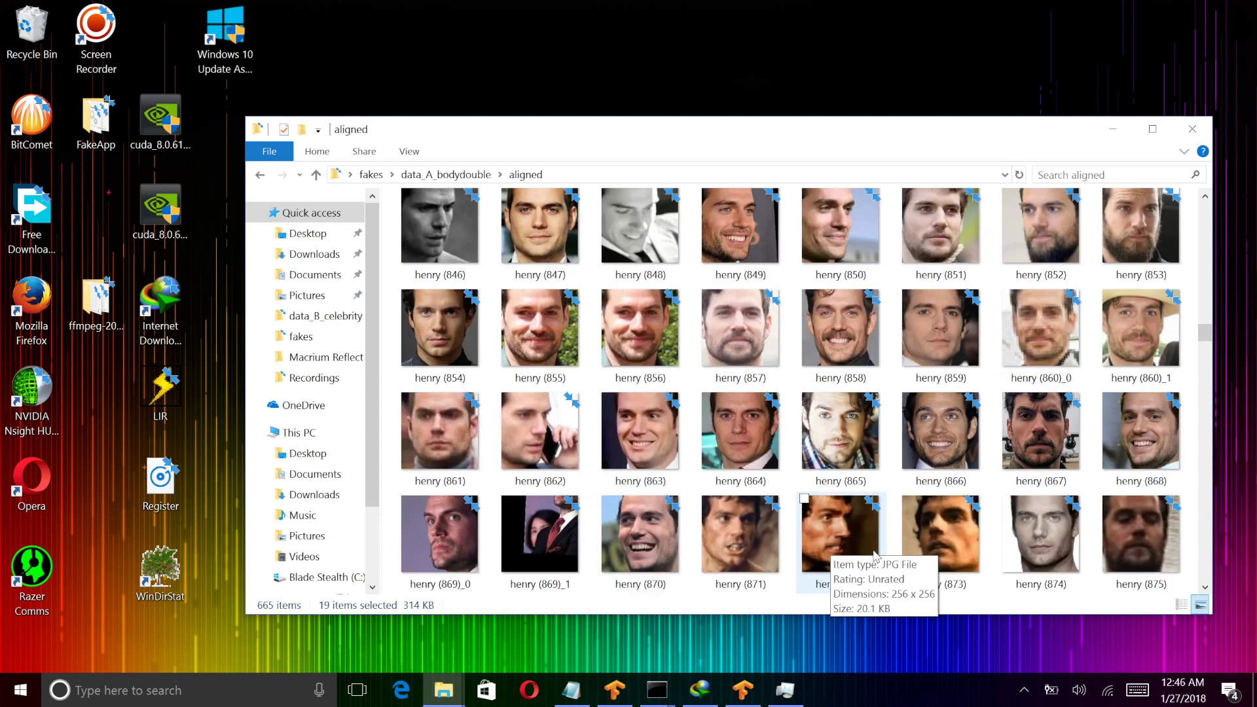
pyautogui.keyDown('ctrl'); pyautogui.click(539, 328); pyautogui.keyUp('ctrl')
pyautogui.keyDown('ctrl'); pyautogui.click(540, 432); pyautogui.keyUp('ctrl')
pyautogui.scroll(-2, 663, 536)
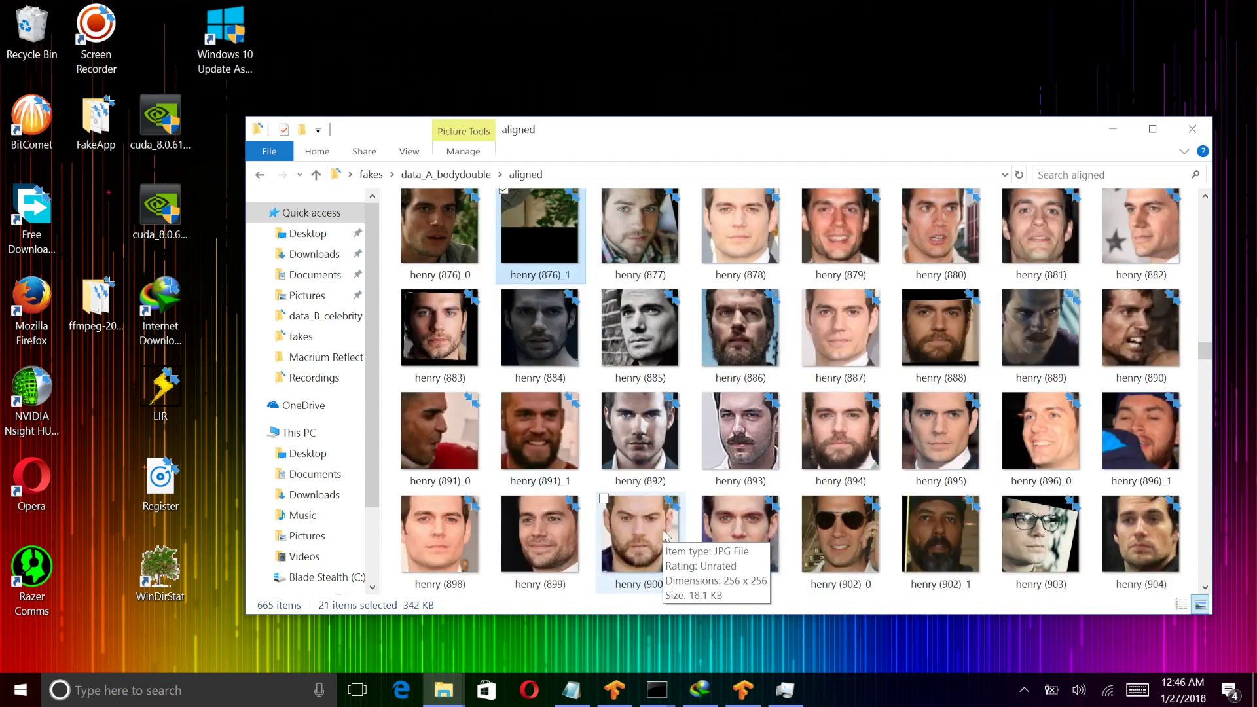
pyautogui.keyDown('ctrl'); pyautogui.click(1040, 338); pyautogui.keyUp('ctrl')
pyautogui.keyDown('ctrl'); pyautogui.click(840, 536); pyautogui.keyUp('ctrl')
pyautogui.keyDown('ctrl'); pyautogui.click(933, 541); pyautogui.keyUp('ctrl')
# Step: Add the tiny-face crops henry (914)_1 and (905)_1 and other bad crops up to henry (969)_1 to the selection
pyautogui.scroll(-2, 933, 541)
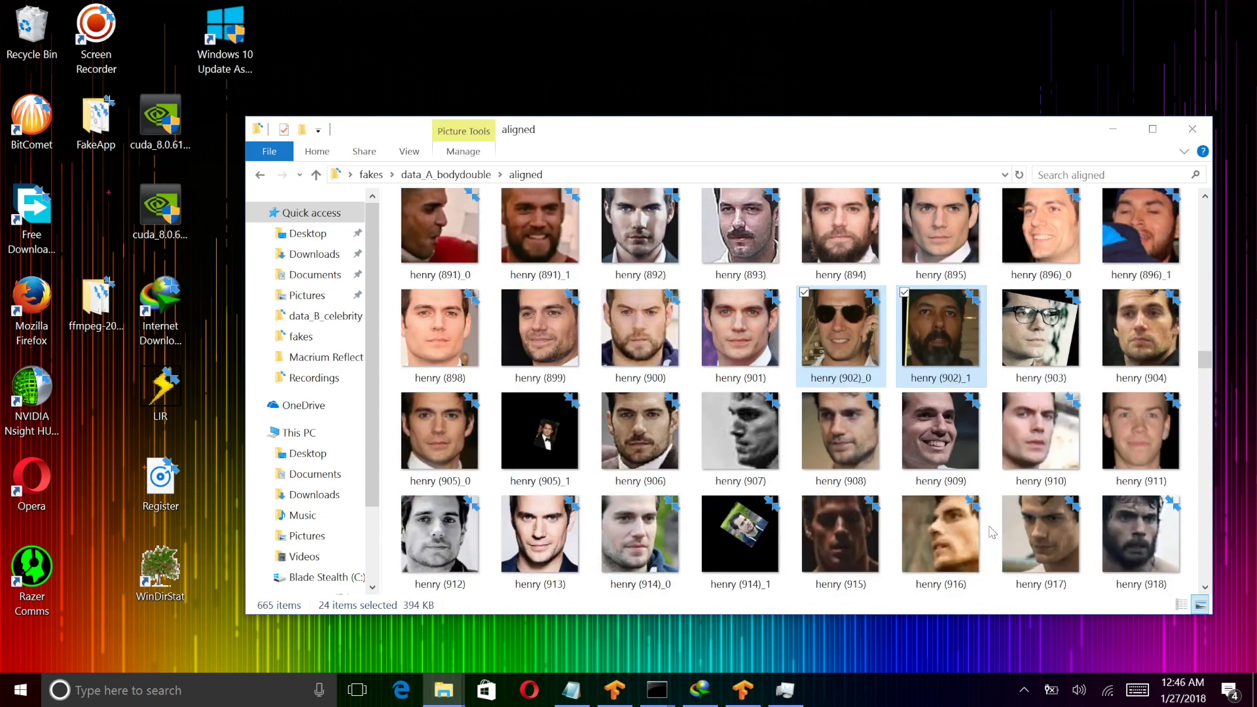
pyautogui.keyDown('ctrl'); pyautogui.click(740, 535); pyautogui.keyUp('ctrl')
pyautogui.keyDown('ctrl'); pyautogui.click(539, 432); pyautogui.keyUp('ctrl')
pyautogui.scroll(-4, 937, 393)
pyautogui.keyDown('ctrl'); pyautogui.click(840, 331); pyautogui.keyUp('ctrl')
pyautogui.keyDown('ctrl'); pyautogui.click(941, 442); pyautogui.keyUp('ctrl')
pyautogui.scroll(-5, 940, 442)
pyautogui.keyDown('ctrl'); pyautogui.click(655, 347); pyautogui.keyUp('ctrl')
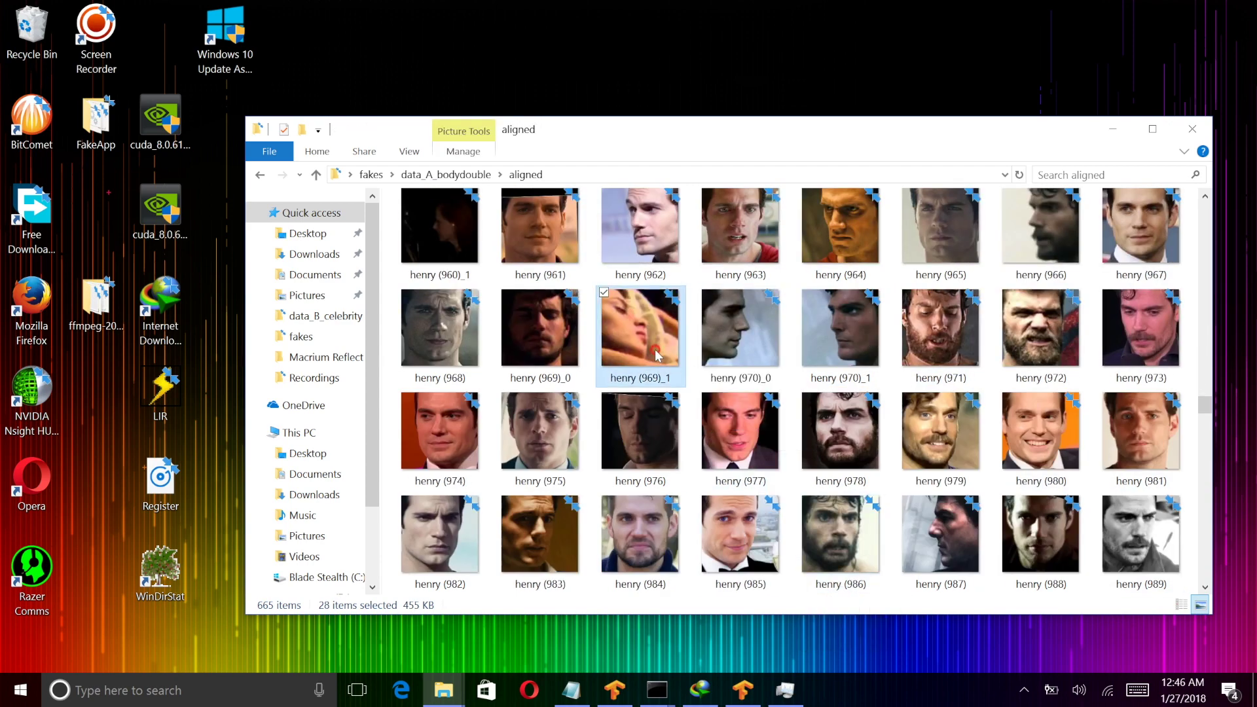
# Step: Add the blurred or washed-out crops henry (1183), (1182)_1 and (1264) near the folder's end to the selection
pyautogui.scroll(-20, 818, 517)
pyautogui.scroll(-5, 829, 526)
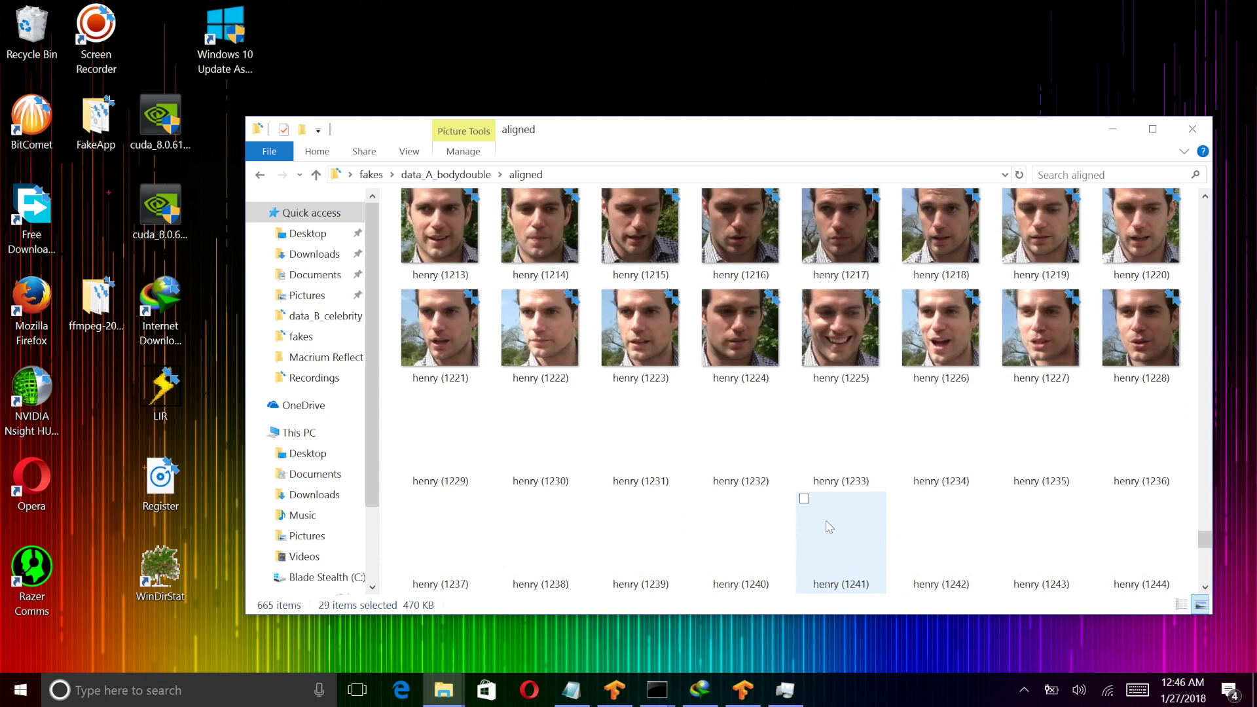
pyautogui.keyDown('ctrl'); pyautogui.click(615, 354); pyautogui.keyUp('ctrl')
pyautogui.keyDown('ctrl'); pyautogui.click(540, 333); pyautogui.keyUp('ctrl')
pyautogui.scroll(-9, 721, 341)
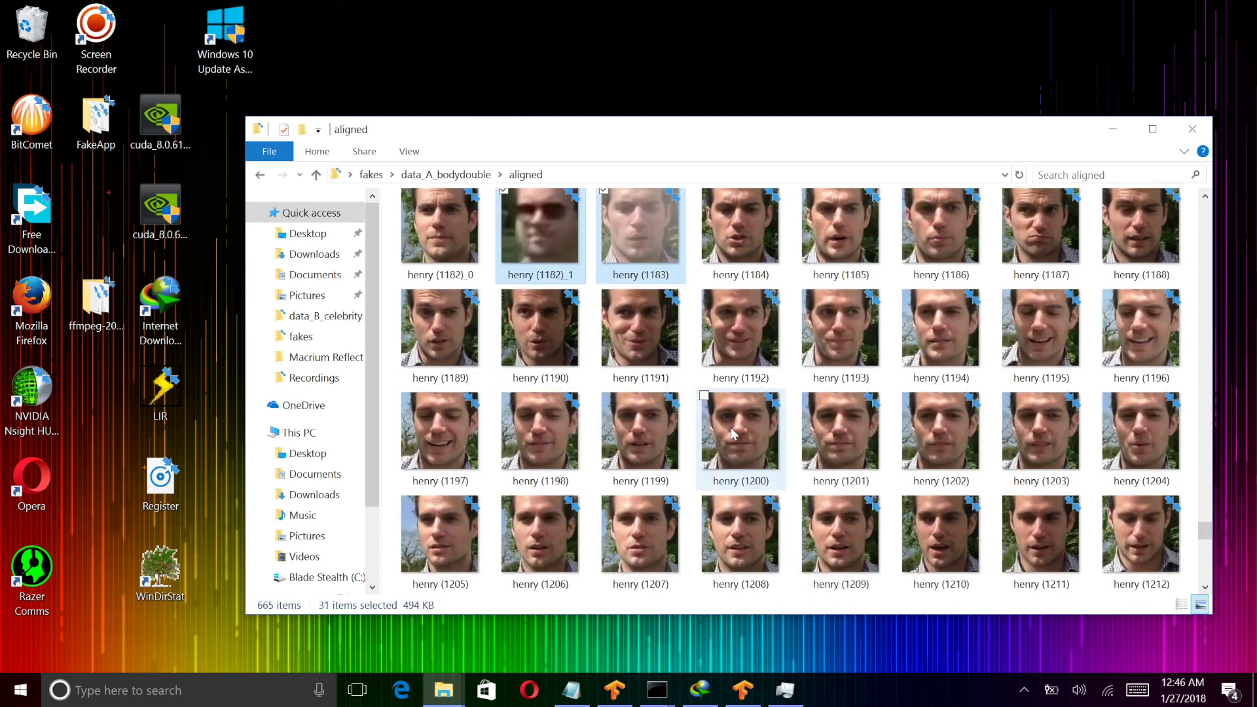
pyautogui.keyDown('ctrl'); pyautogui.click(840, 331); pyautogui.keyUp('ctrl')
pyautogui.keyDown('ctrl'); pyautogui.click(827, 229); pyautogui.keyUp('ctrl')
pyautogui.scroll(-1, 828, 233)
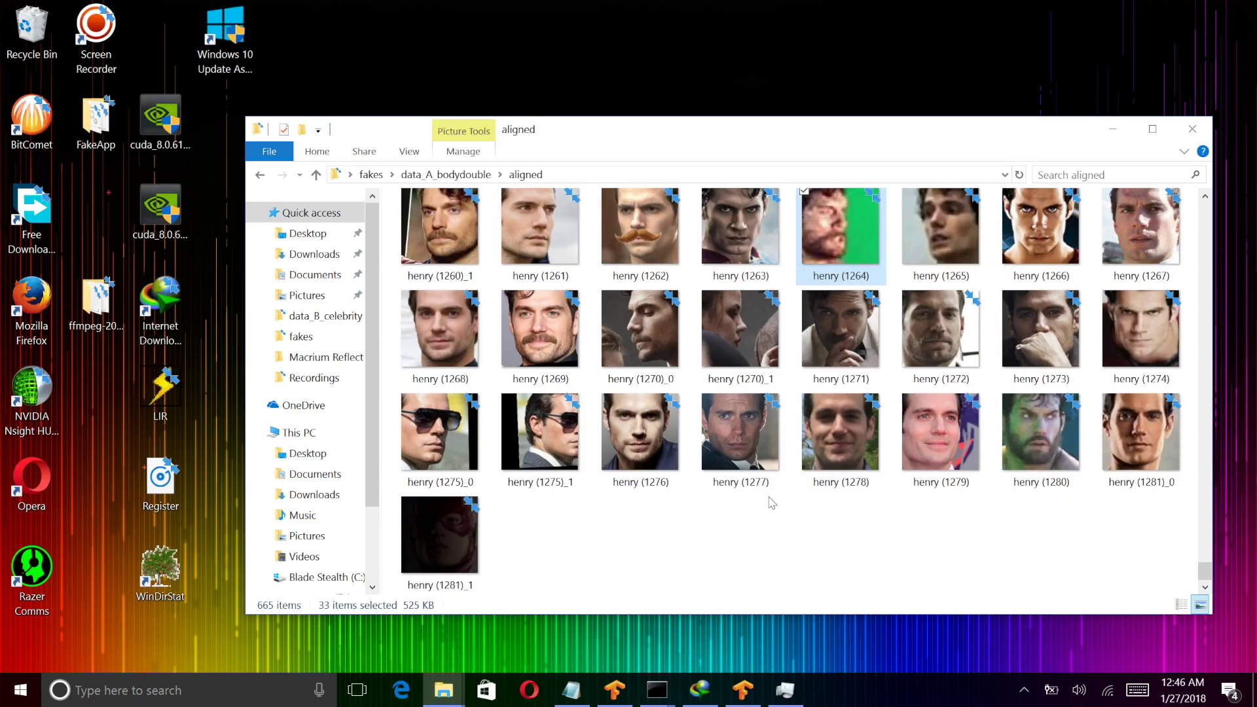
# Step: Add henry (1270)_1, (1281)_1, (1275)_1, (1275)_0, (1262) and (1263) to the selection and delete all selected crops
pyautogui.keyDown('ctrl'); pyautogui.click(739, 334); pyautogui.keyUp('ctrl')
pyautogui.keyDown('ctrl'); pyautogui.click(440, 533); pyautogui.keyUp('ctrl')
pyautogui.keyDown('ctrl'); pyautogui.click(1051, 435); pyautogui.keyUp('ctrl')
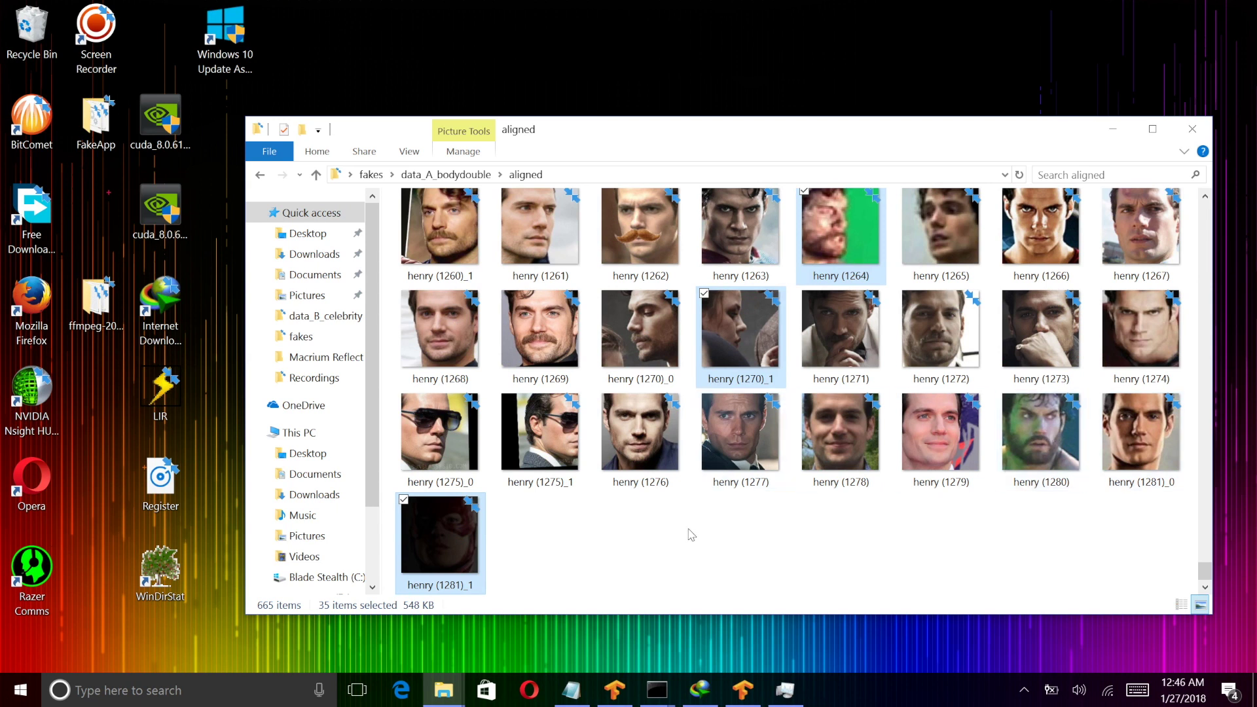
pyautogui.keyDown('ctrl'); pyautogui.click(538, 435); pyautogui.keyUp('ctrl')
pyautogui.keyDown('ctrl'); pyautogui.click(456, 442); pyautogui.keyUp('ctrl')
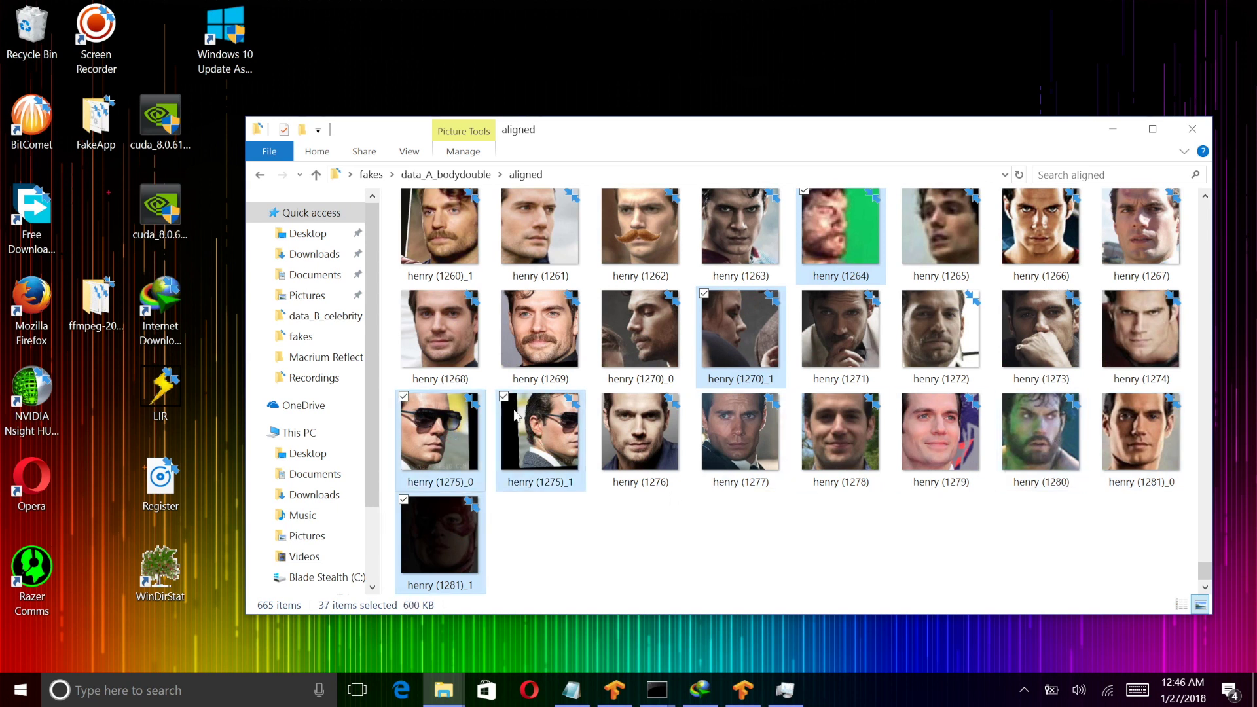
pyautogui.keyDown('ctrl'); pyautogui.click(661, 229); pyautogui.keyUp('ctrl')
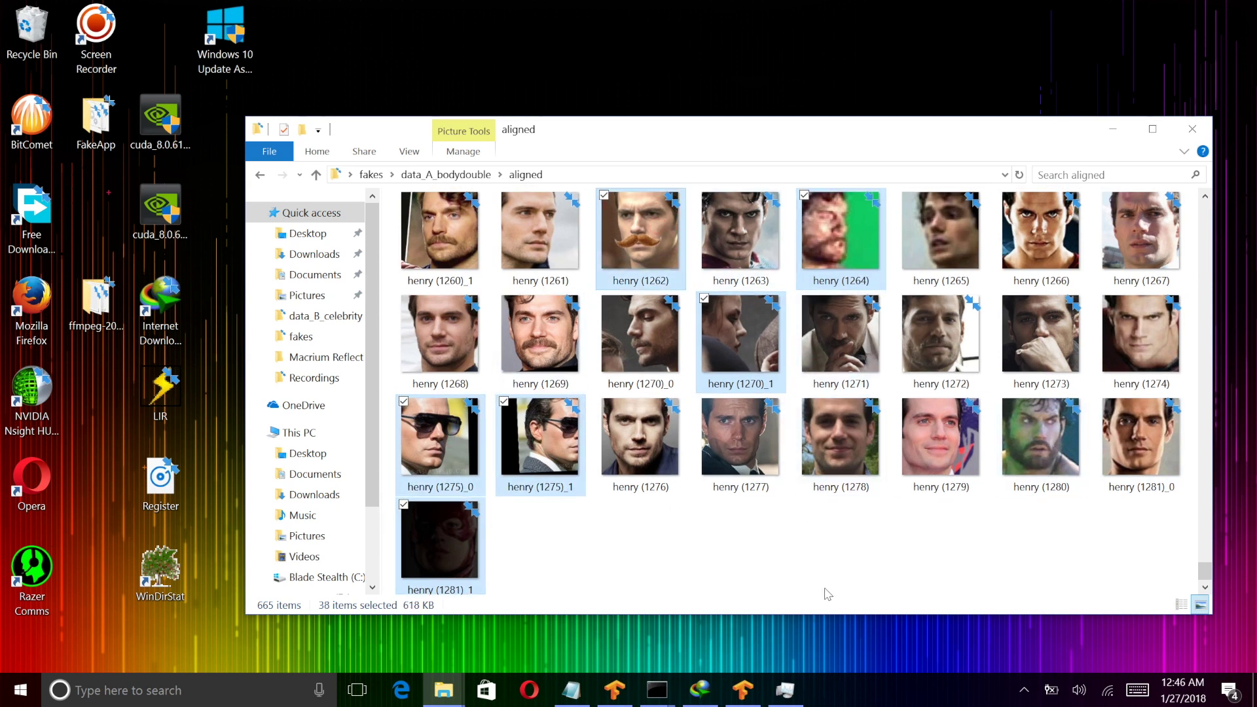
pyautogui.press('Delete')
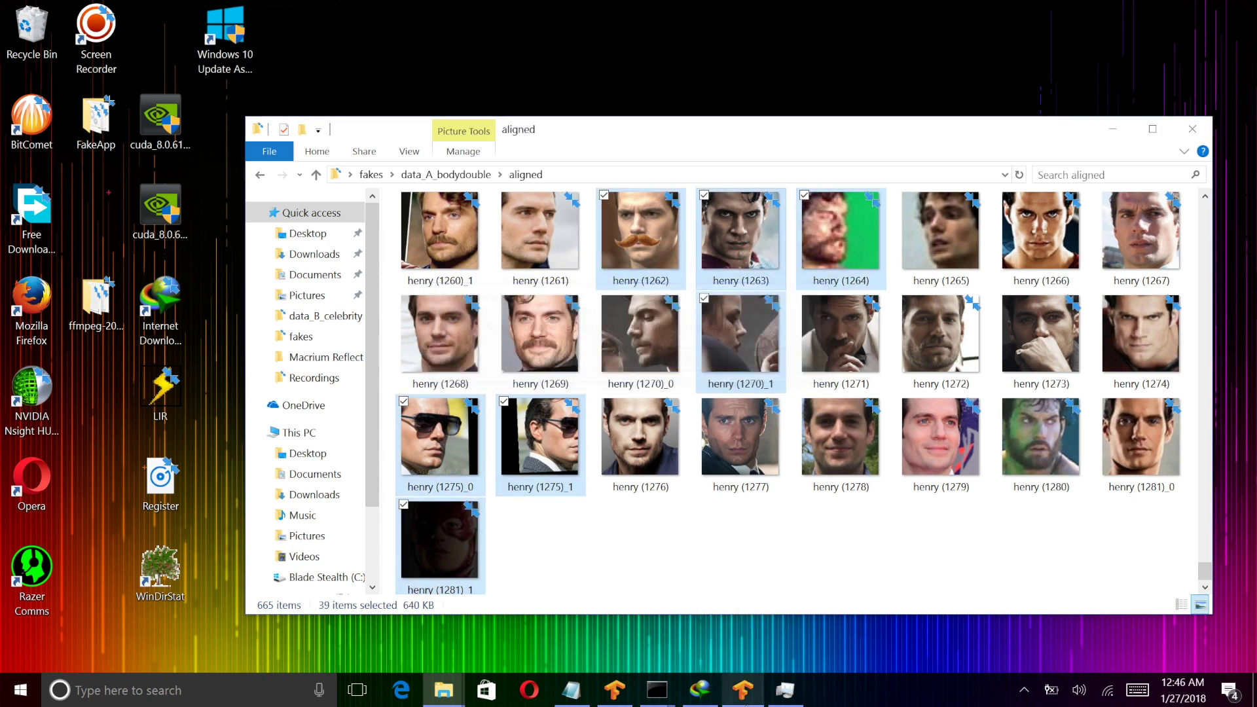
# Step: Permanently delete the green-tinted face crop henry (1280) as well
pyautogui.click(437, 527)
pyautogui.press('Delete')
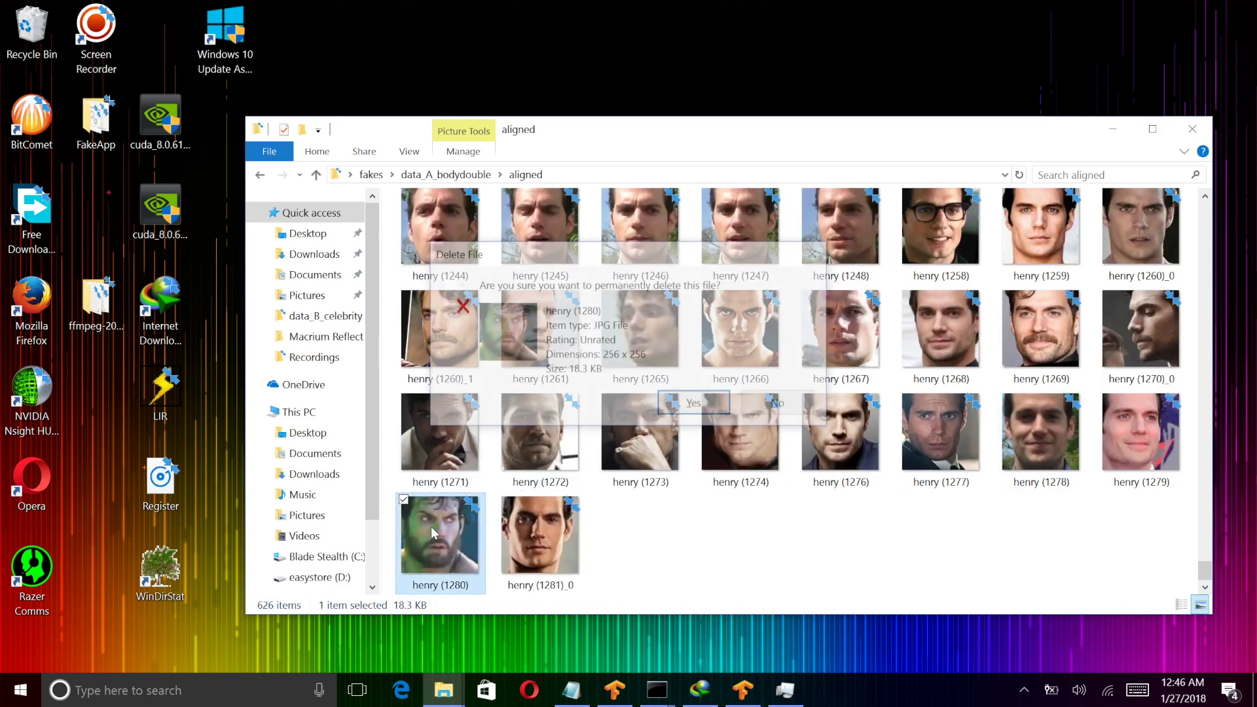
pyautogui.press('Return')
# Step: Go back up to the fakes folder and open data_B_celebrity
pyautogui.click(436, 173)
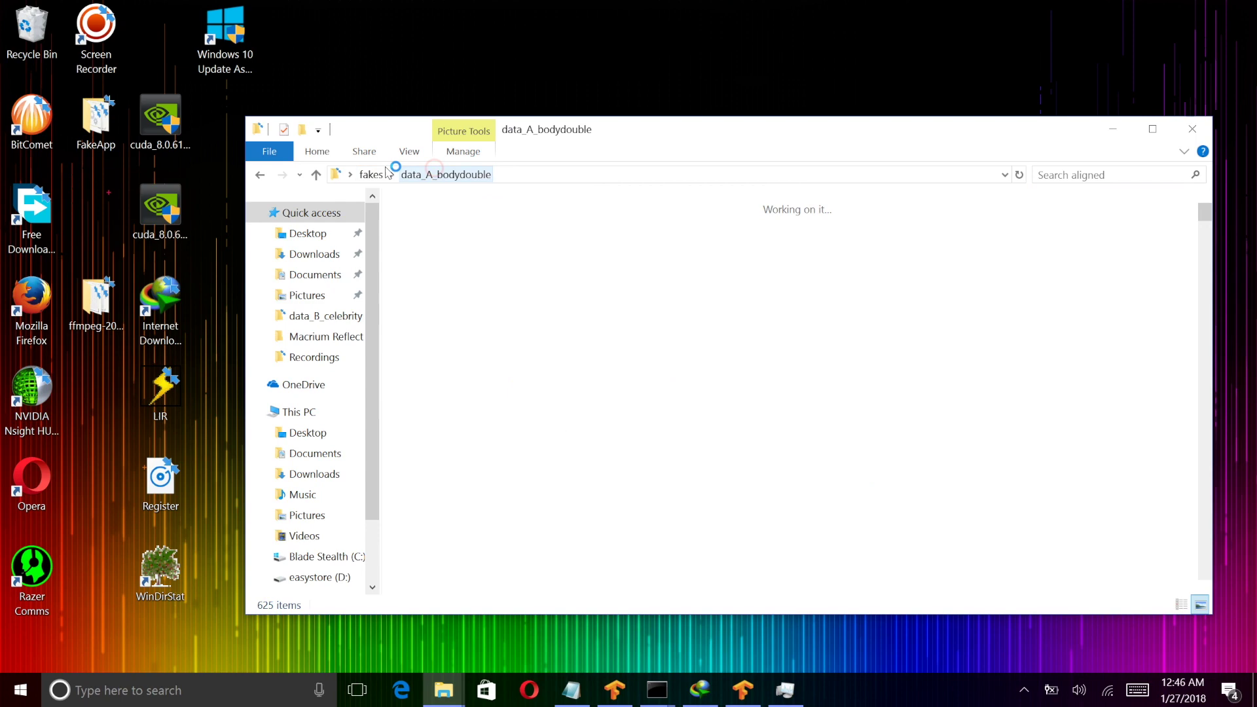
pyautogui.click(367, 174)
pyautogui.doubleClick(506, 243)
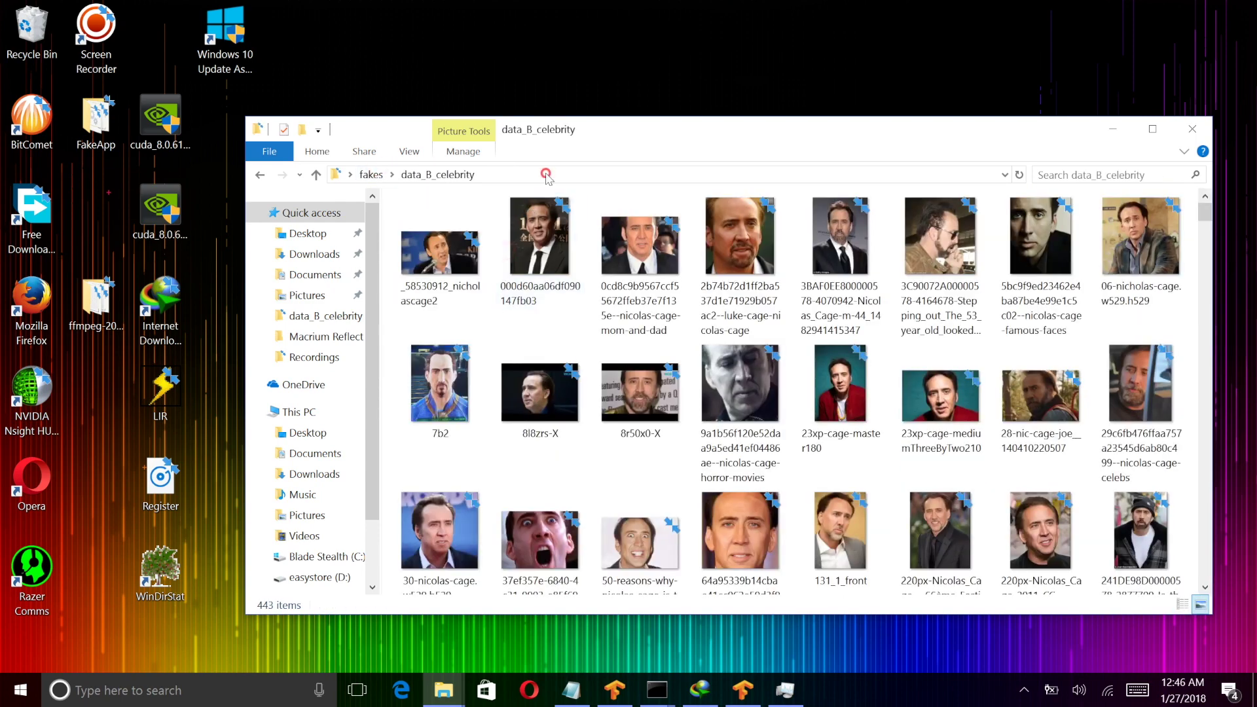
# Step: Rename all the pictures in data_B_celebrity together with the base name nic
pyautogui.hotkey('alt', 'd')
pyautogui.click(443, 282)
pyautogui.hotkey('ctrl', 'a')
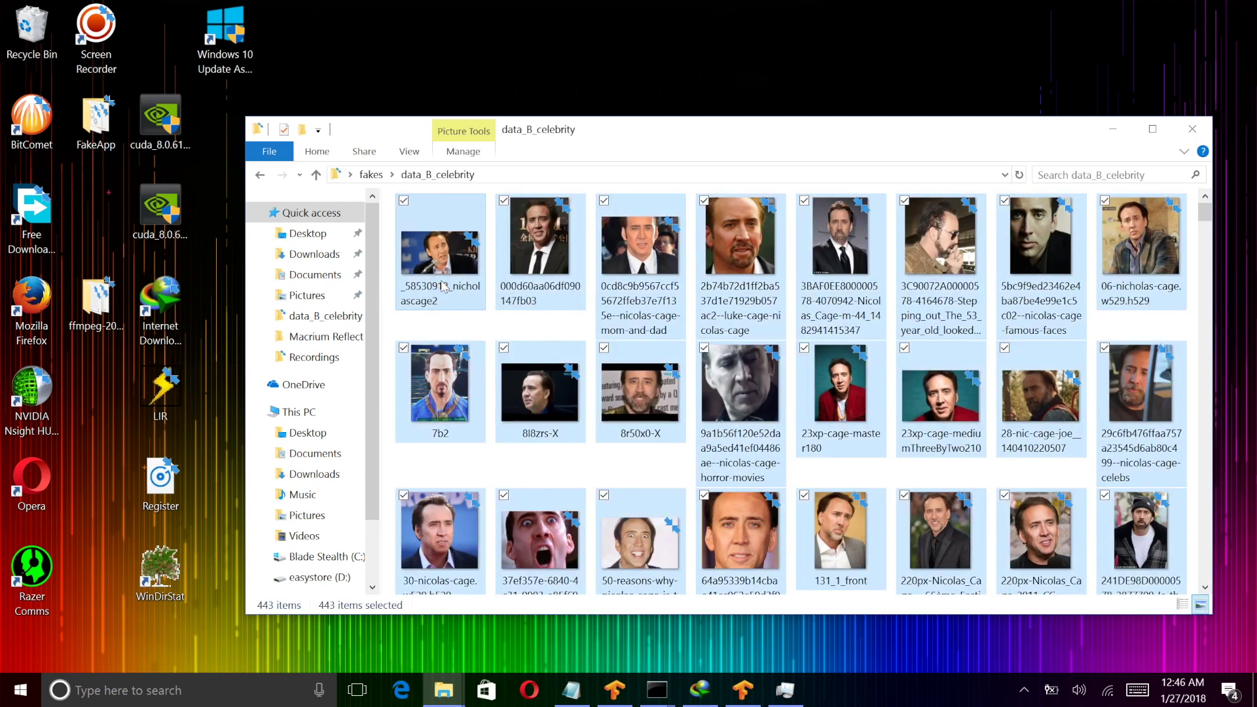
pyautogui.rightClick(465, 298)
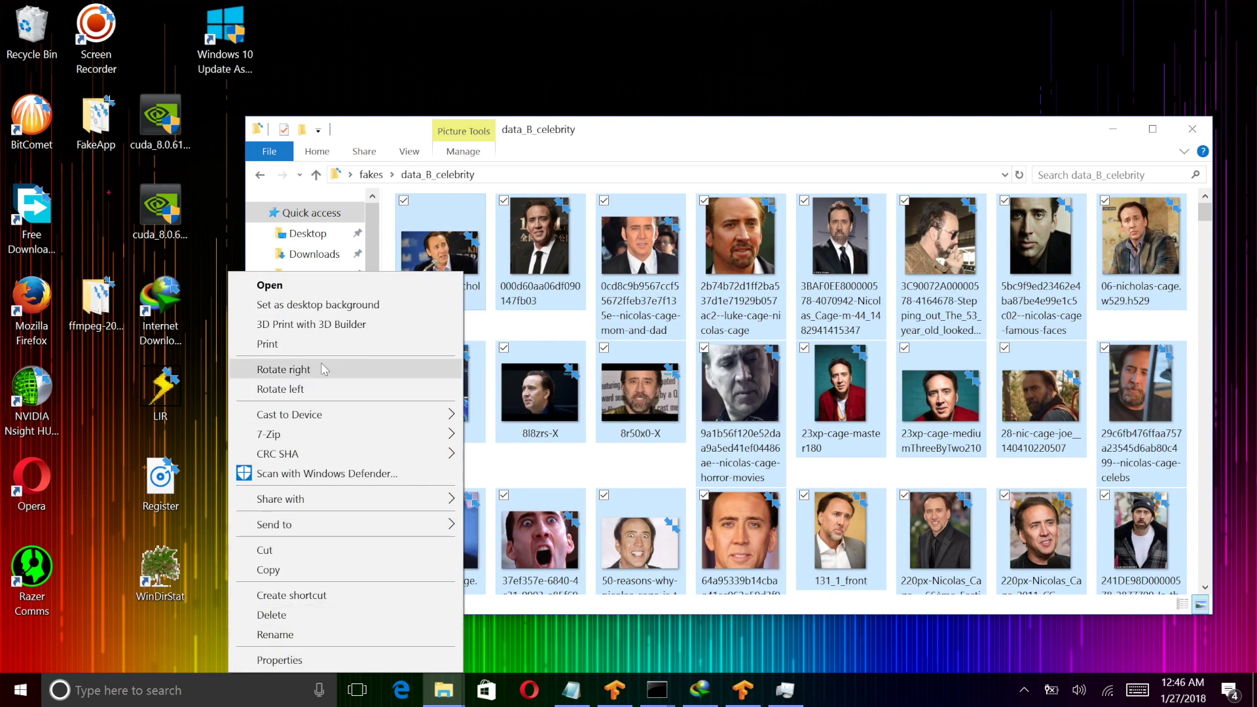
pyautogui.click(275, 634)
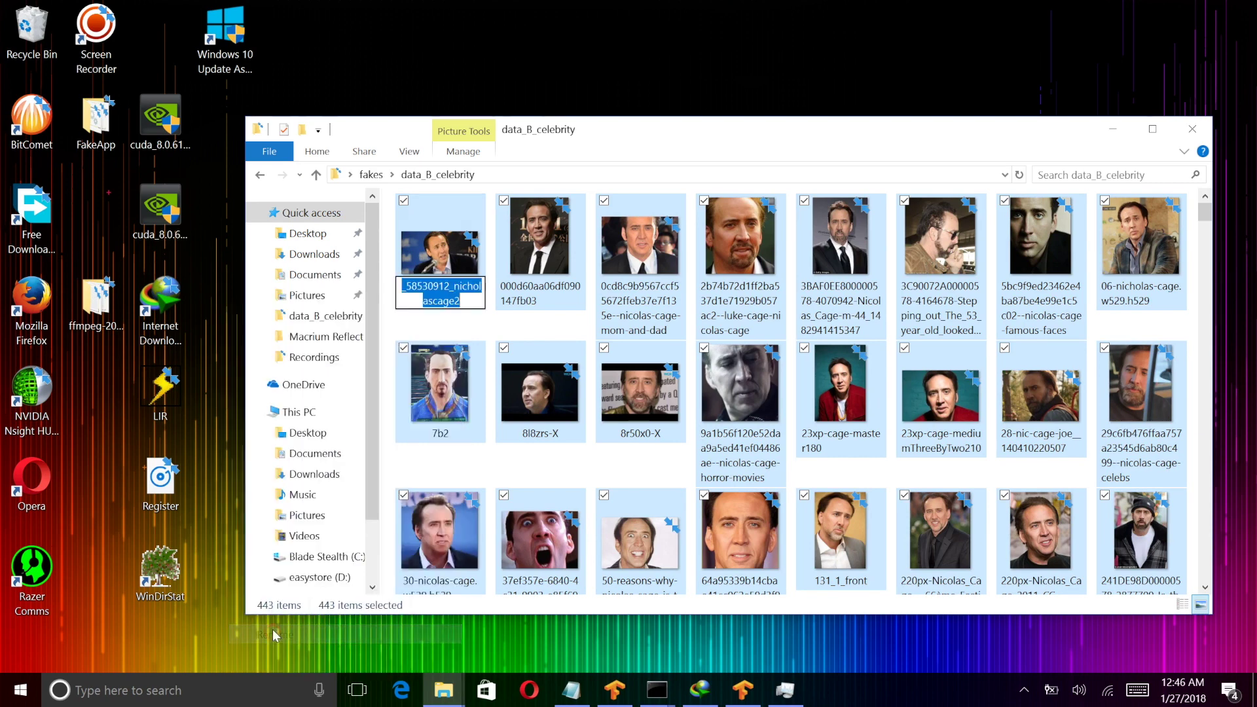
pyautogui.write('nic')
pyautogui.press('Return')
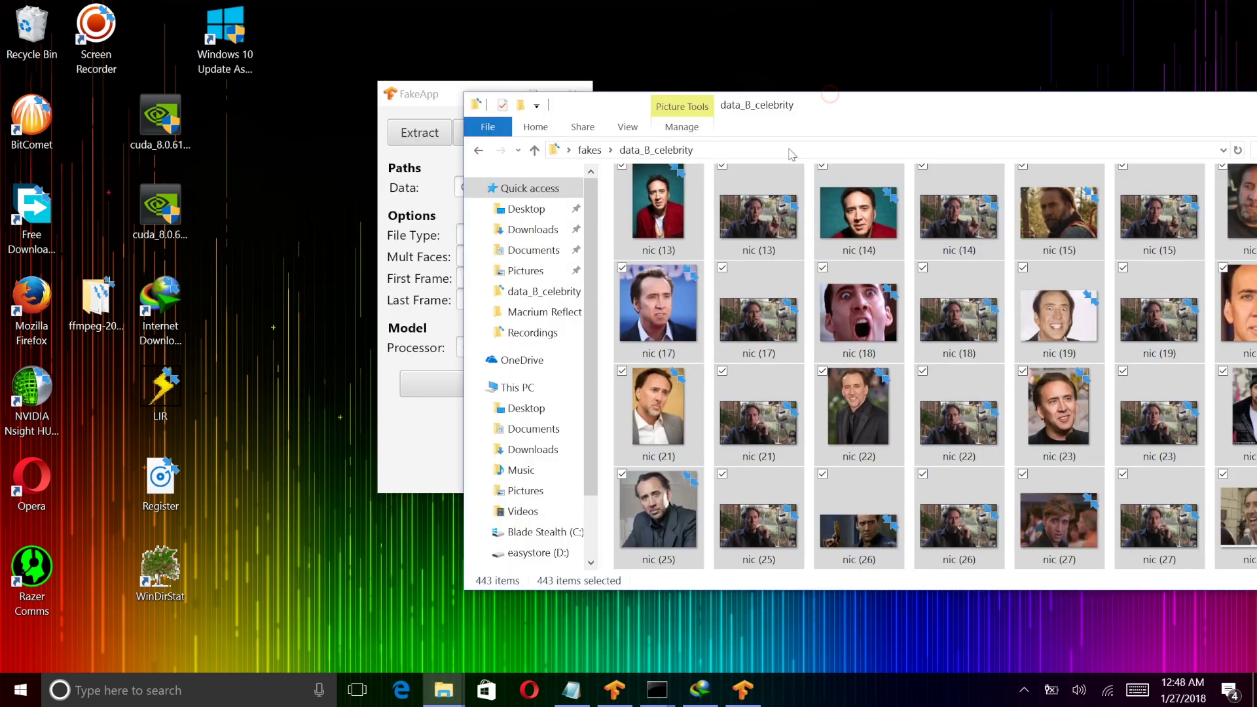
# Step: Copy the data_B_celebrity folder path from File Explorer and replace the old path in Notepad with it
pyautogui.click(790, 150)
pyautogui.hotkey('ctrl', 'c')
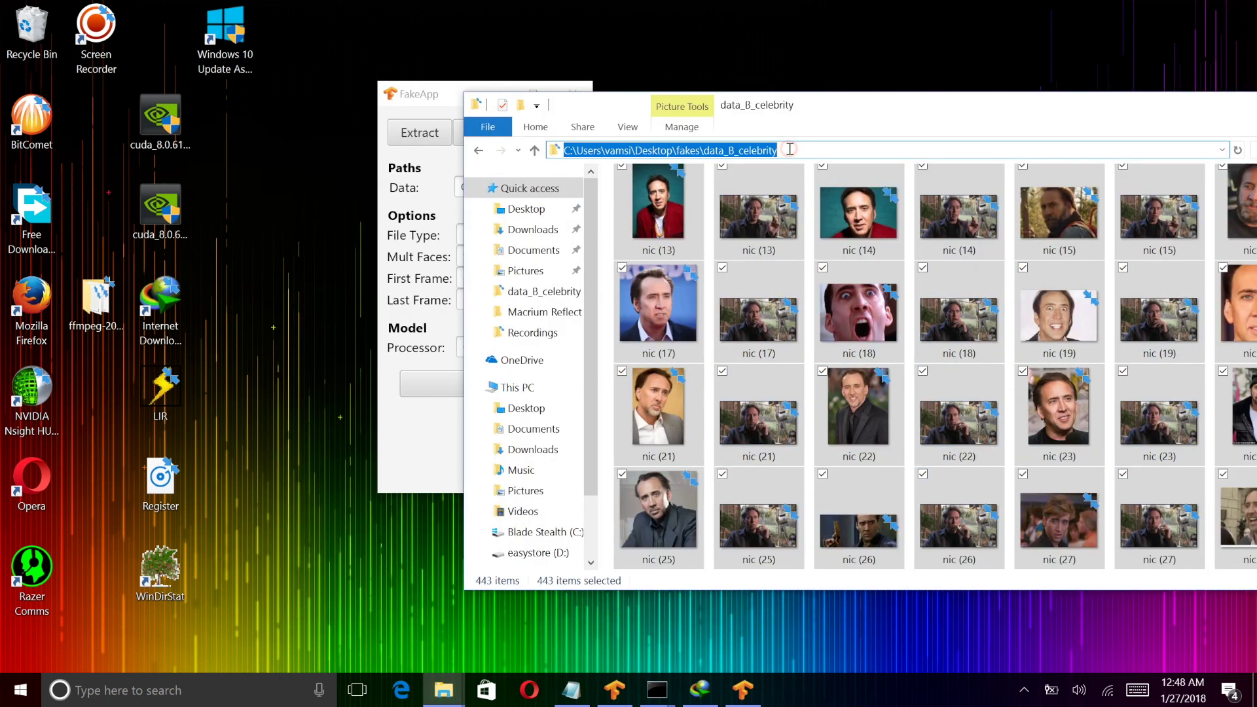
pyautogui.click(571, 690)
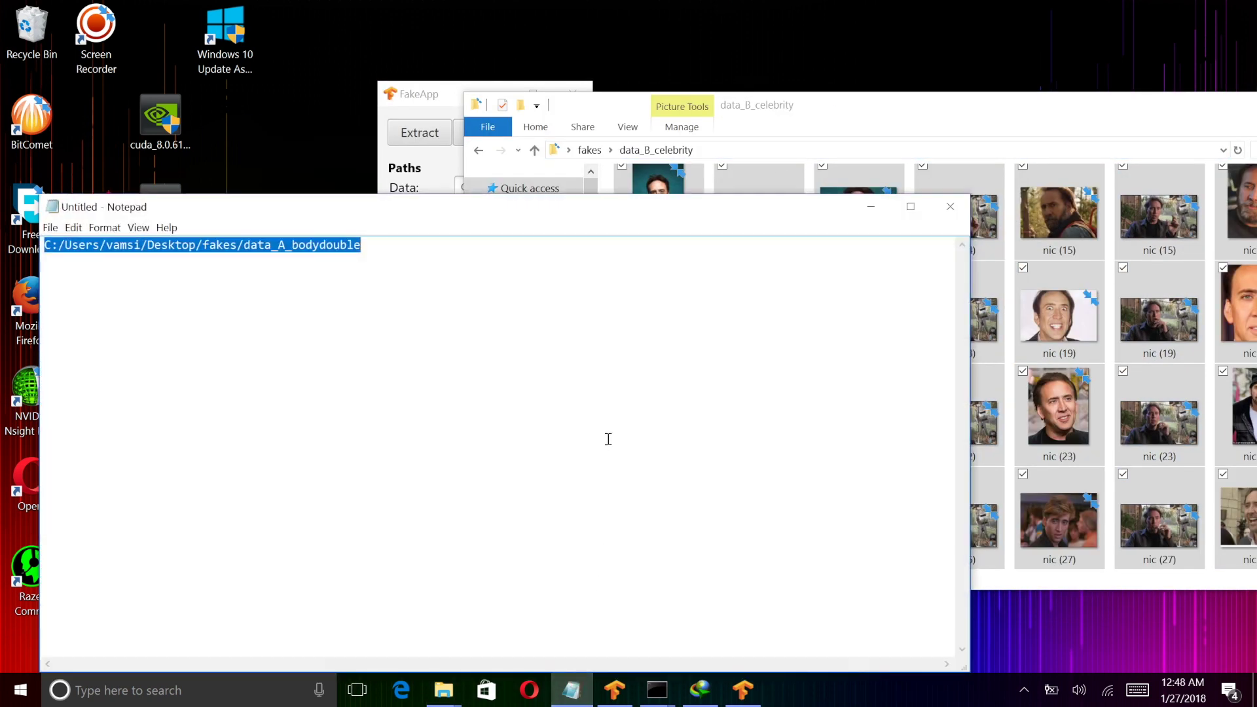
pyautogui.hotkey('ctrl', 'v')
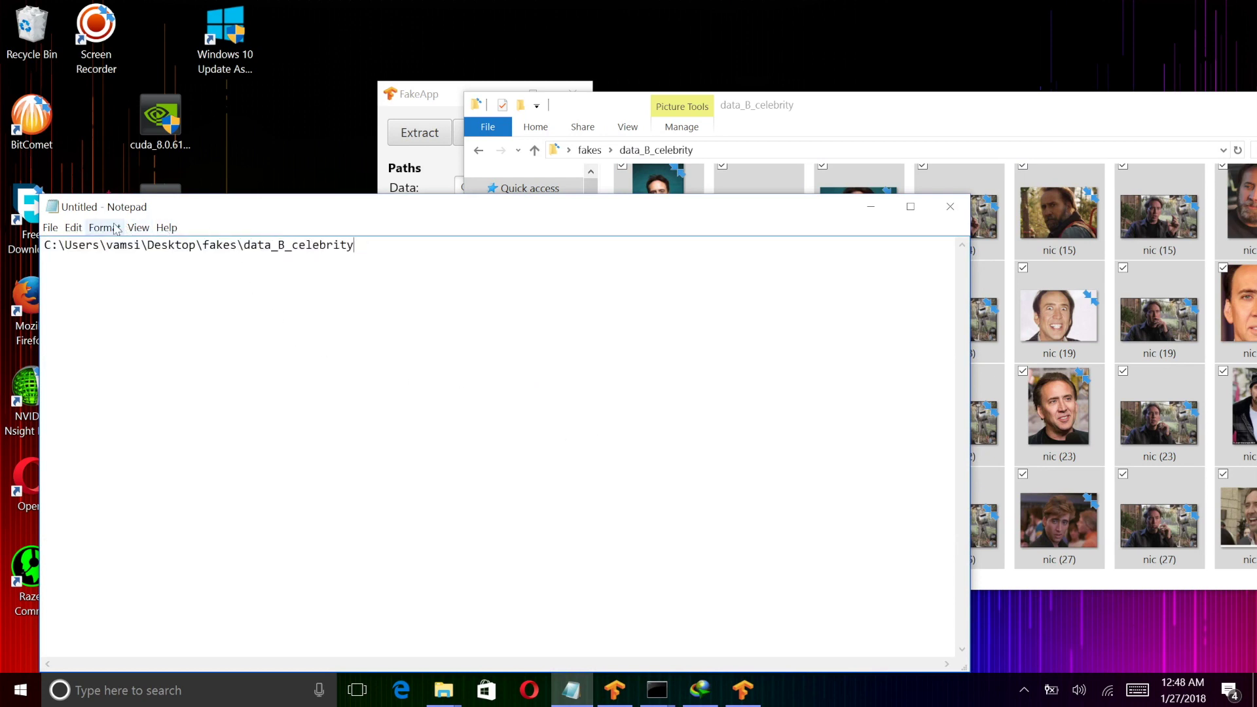
# Step: Replace all backslashes in the data_B_celebrity path with forward slashes and select the converted path for copying
pyautogui.click(73, 227)
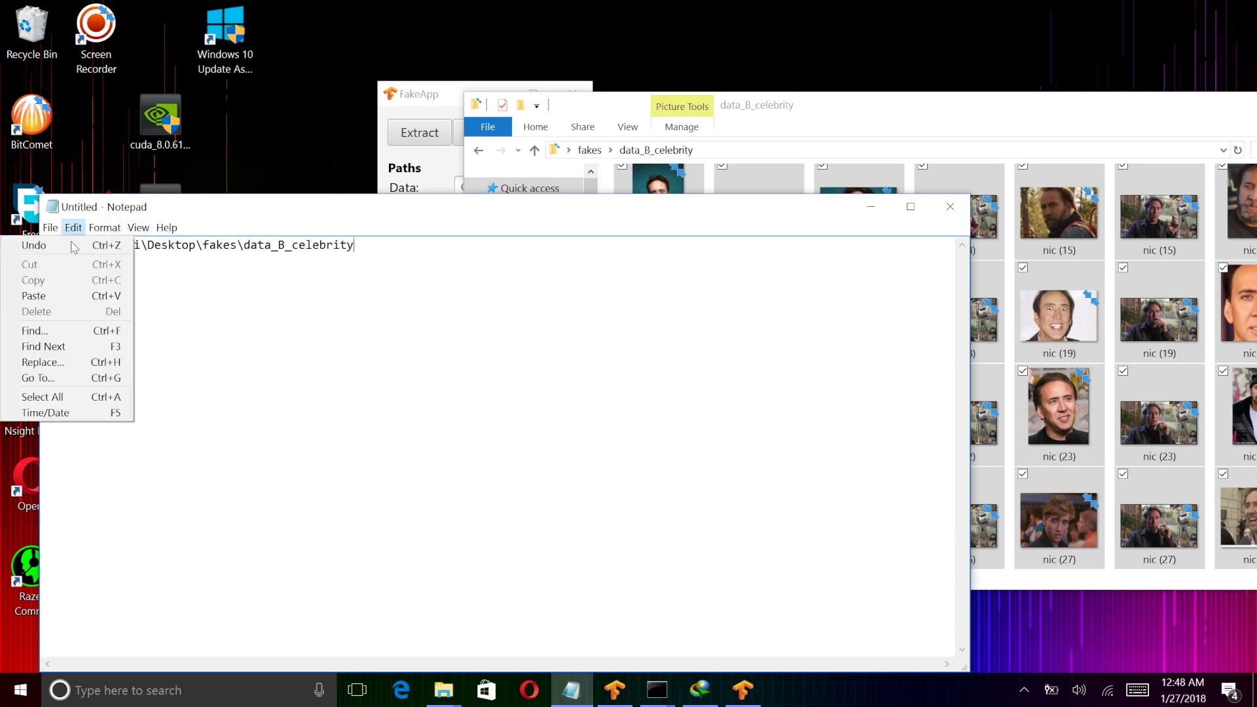
pyautogui.click(43, 362)
pyautogui.click(360, 365)
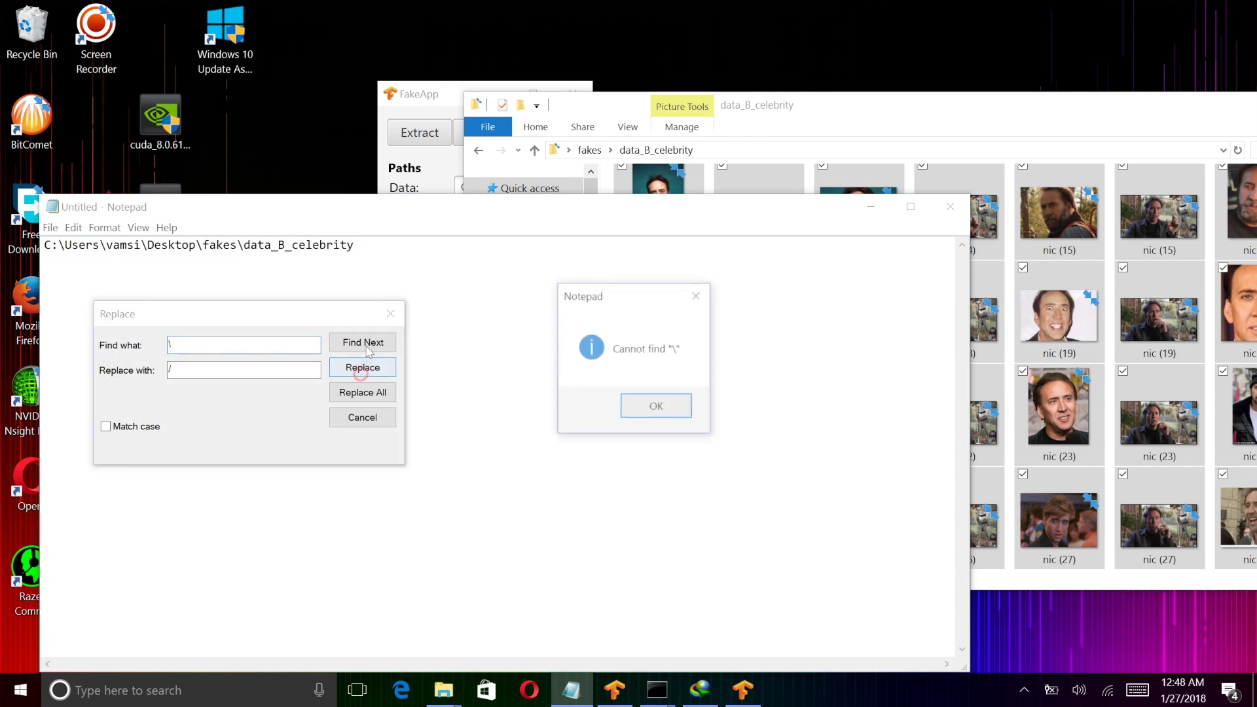
pyautogui.click(641, 409)
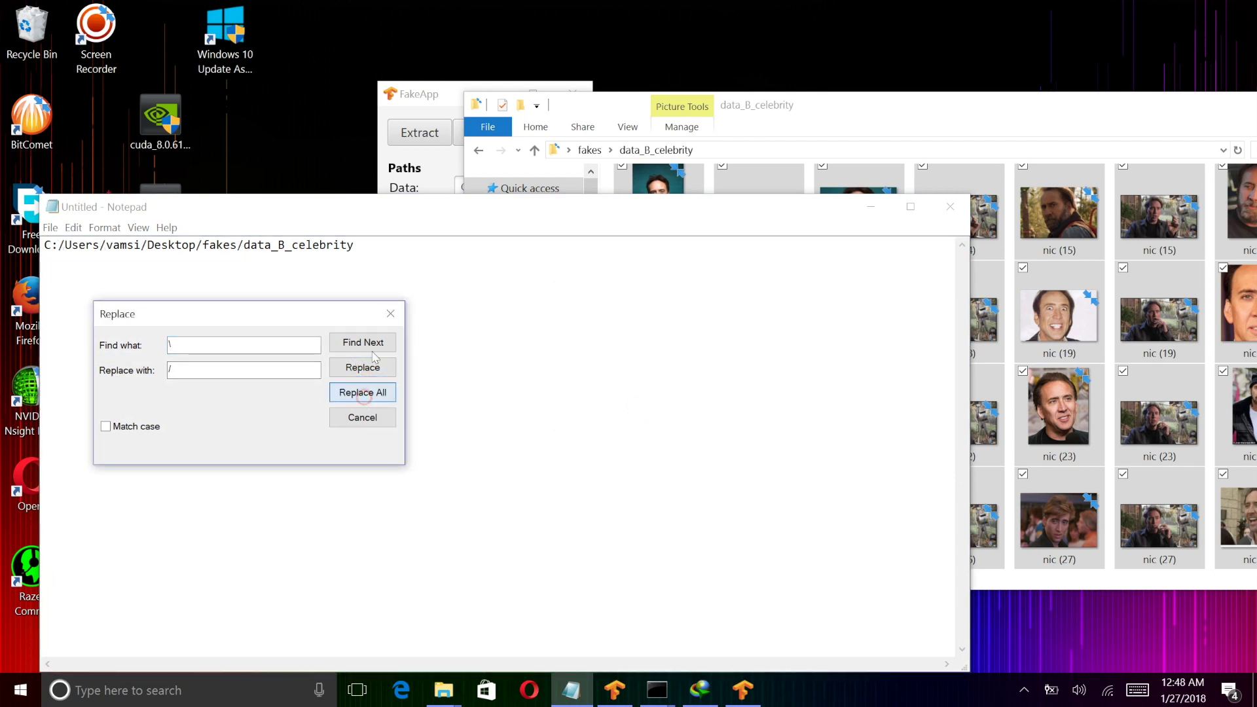
pyautogui.click(396, 321)
pyautogui.click(390, 281)
pyautogui.hotkey('ctrl', 'a')
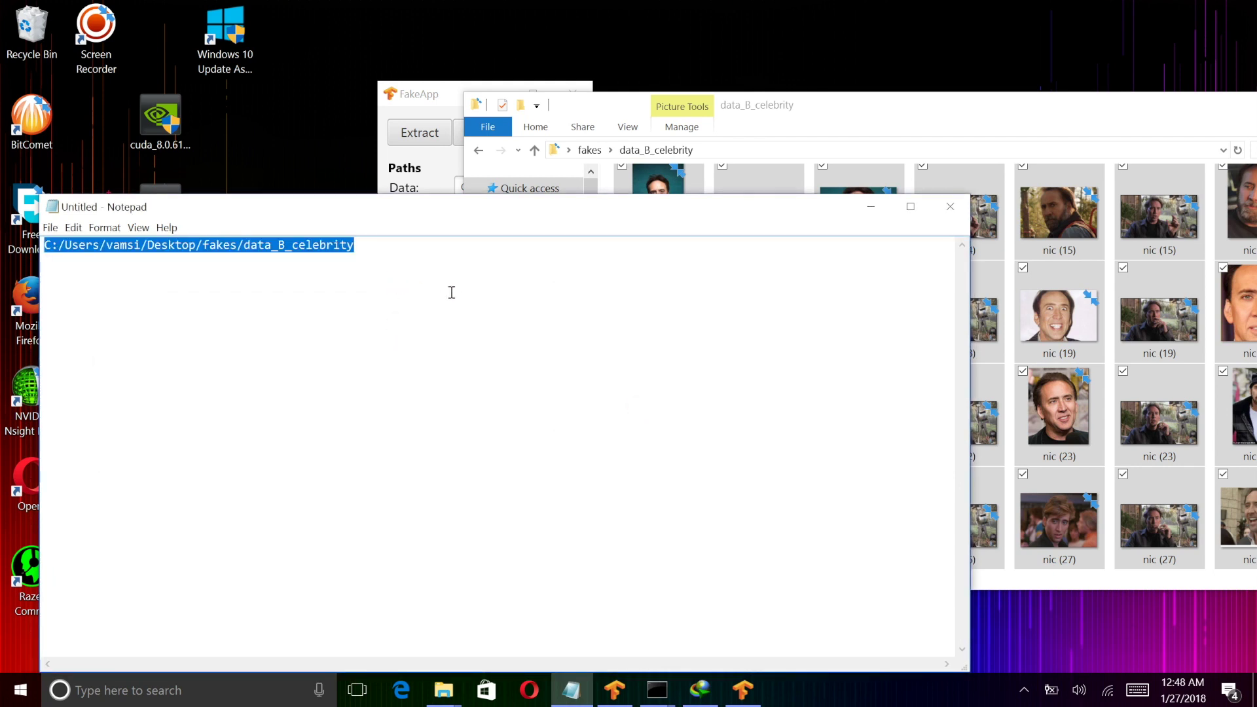
# Step: Close Notepad without saving, set FakeApp's Data path to the converted data_B_celebrity path and start the extraction
pyautogui.click(949, 208)
pyautogui.click(659, 348)
pyautogui.click(522, 178)
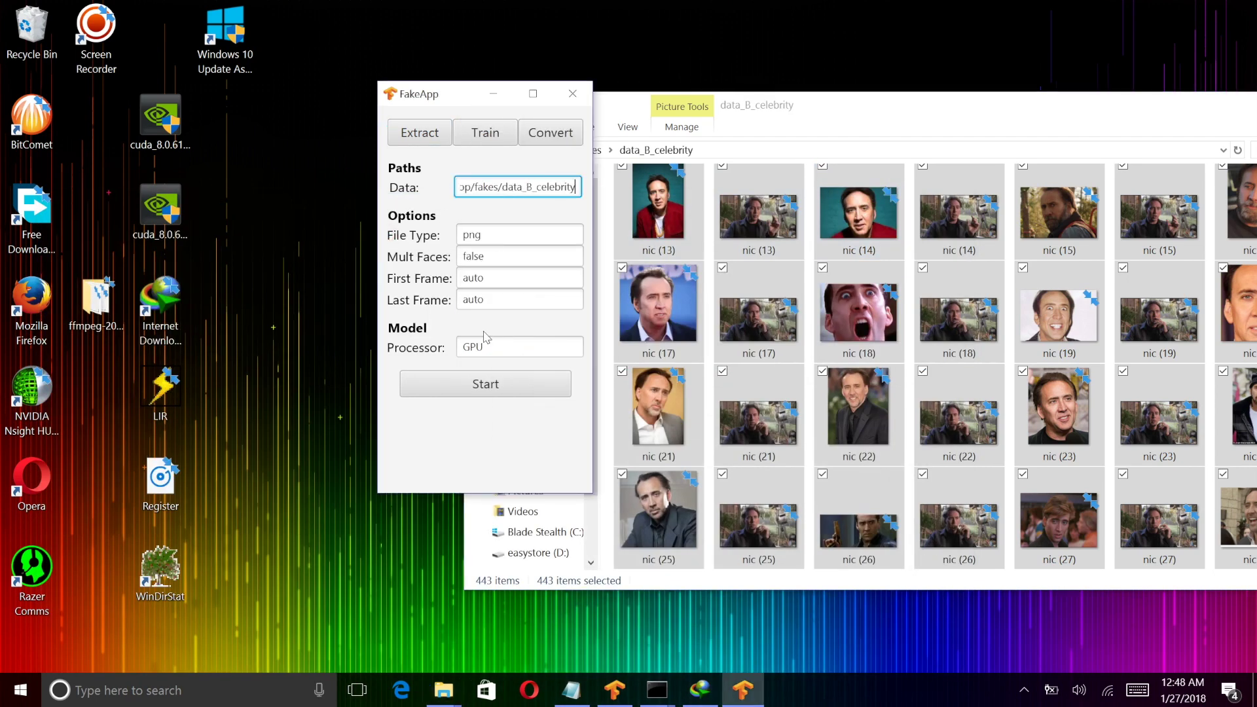
pyautogui.click(485, 384)
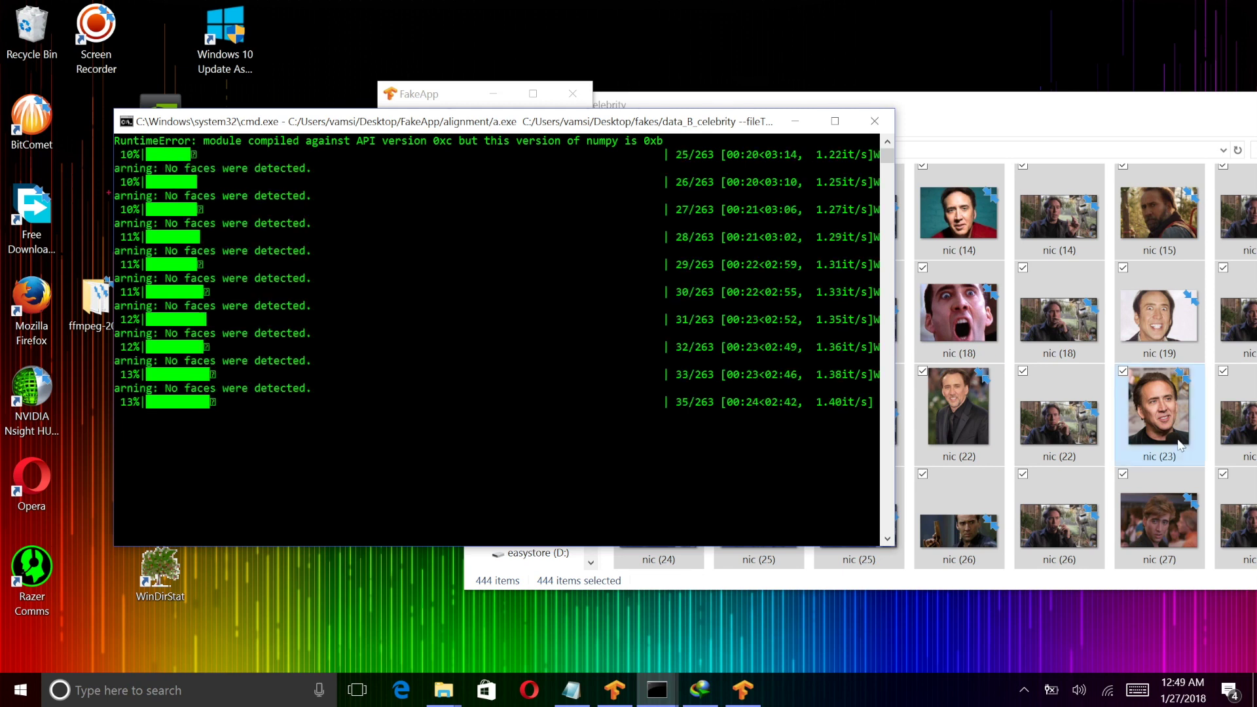
# Step: Open the aligned folder in data_B_celebrity and examine the face crops being extracted
pyautogui.click(1082, 468)
pyautogui.scroll(5, 749, 289)
pyautogui.doubleClick(655, 216)
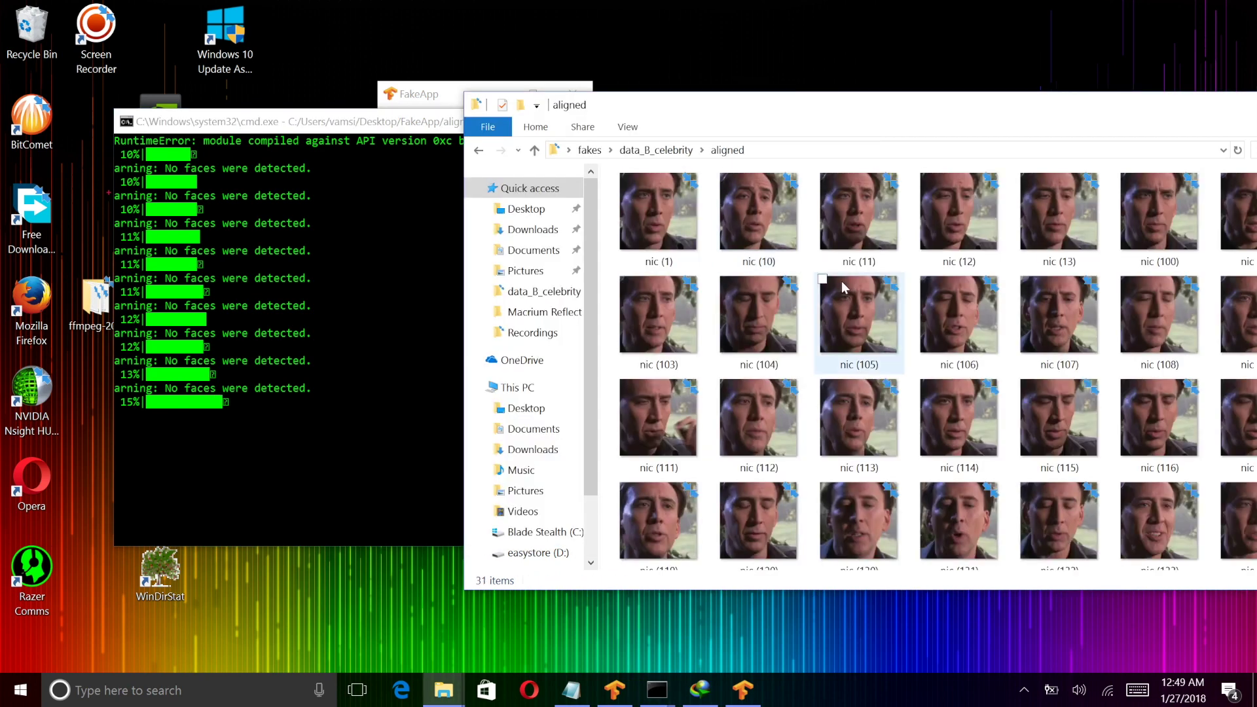
pyautogui.moveTo(931, 108); pyautogui.dragTo(622, 110)
pyautogui.scroll(-3, 743, 357)
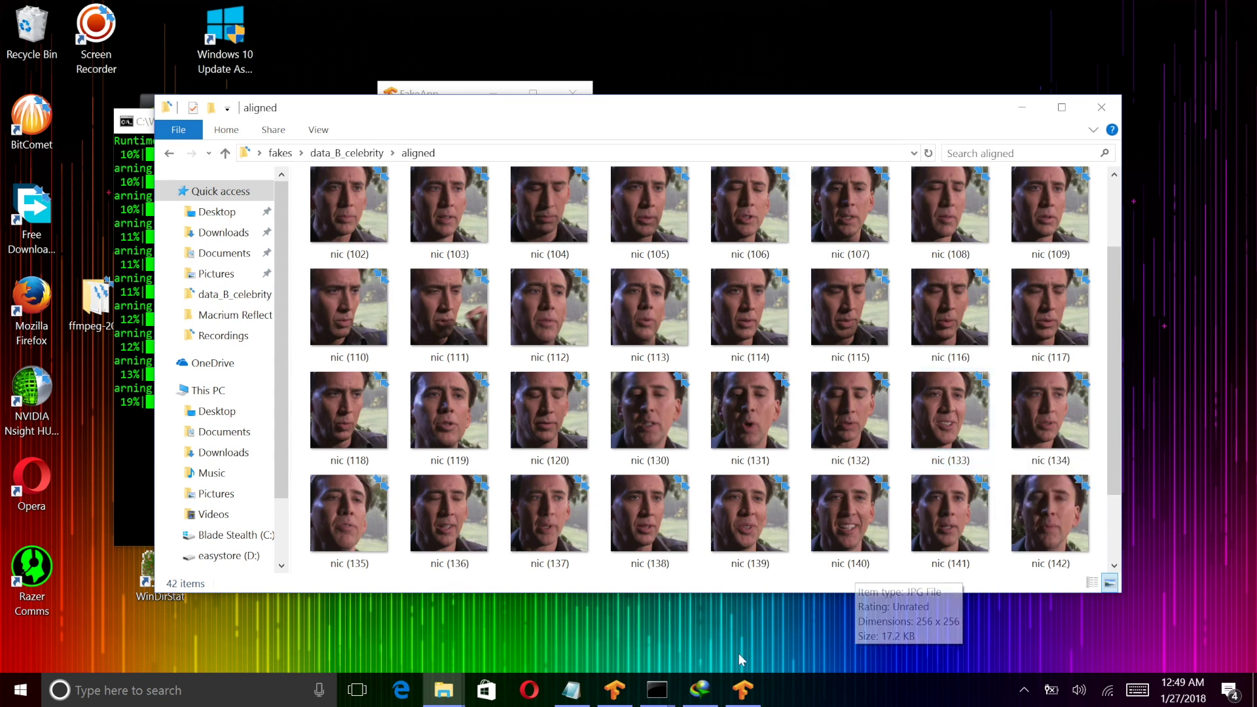
pyautogui.click(1023, 690)
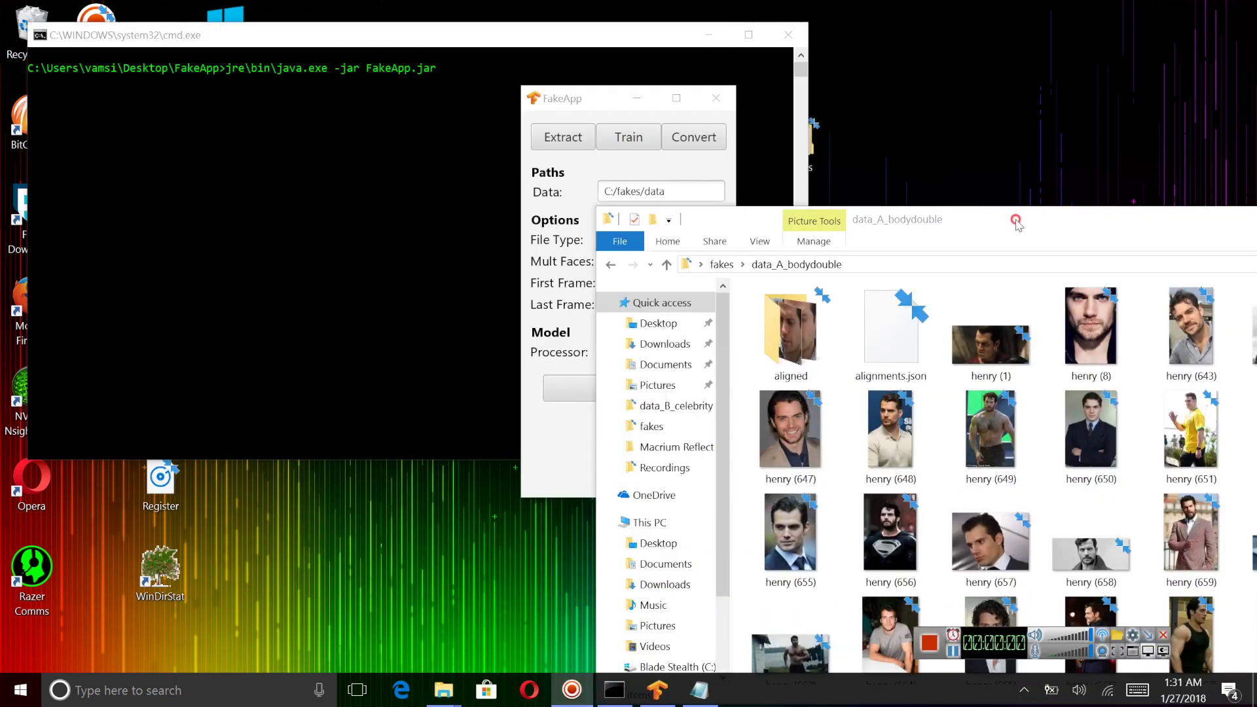
# Step: Go back up to the fakes folder and switch FakeApp to its Train settings, moving its window clear of File Explorer
pyautogui.click(1012, 224)
pyautogui.click(791, 254)
pyautogui.click(554, 127)
pyautogui.click(628, 137)
pyautogui.moveTo(610, 98); pyautogui.dragTo(497, 105)
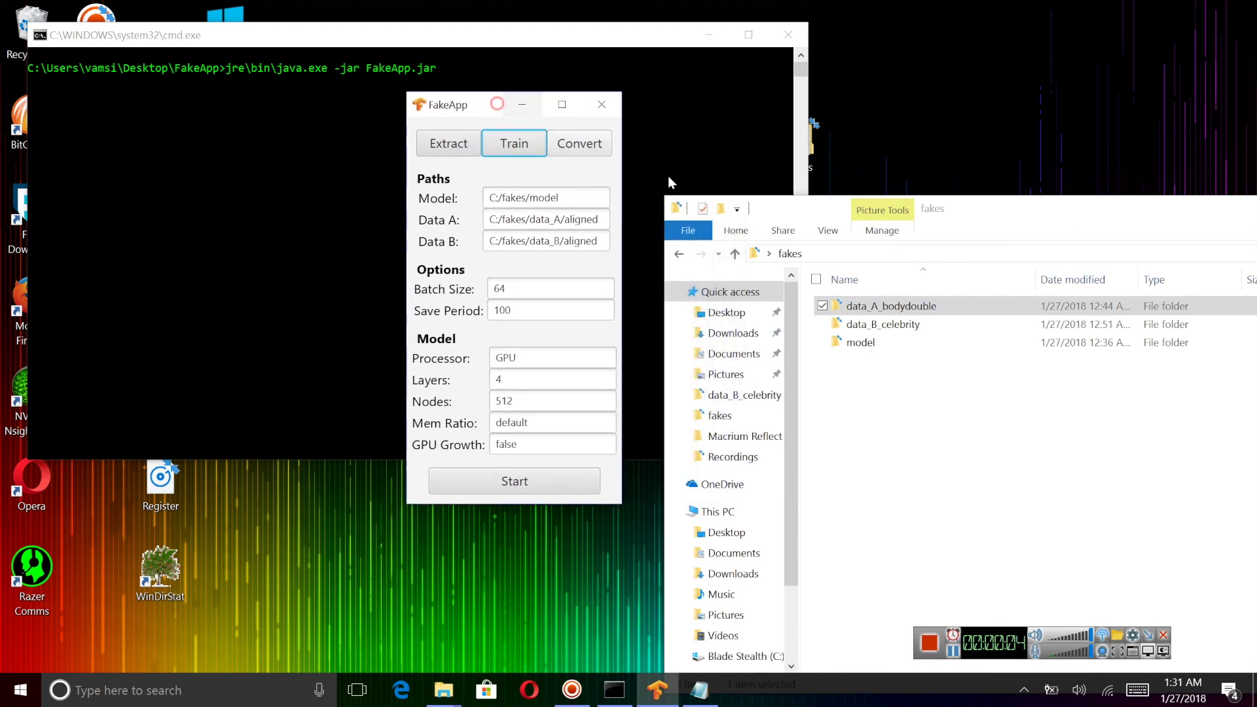
# Step: Open the model folder, copy its path and replace the path in the Notepad file edit with it
pyautogui.doubleClick(856, 341)
pyautogui.click(932, 255)
pyautogui.hotkey('ctrl', 'c')
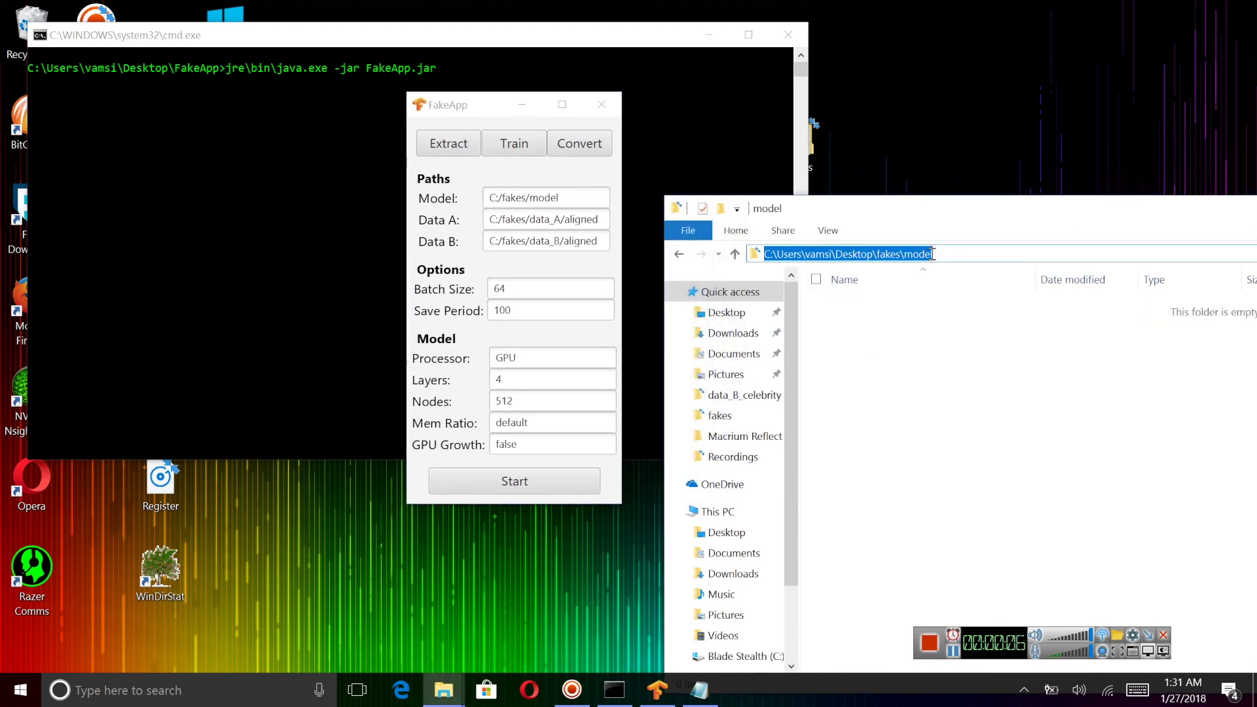
pyautogui.click(699, 691)
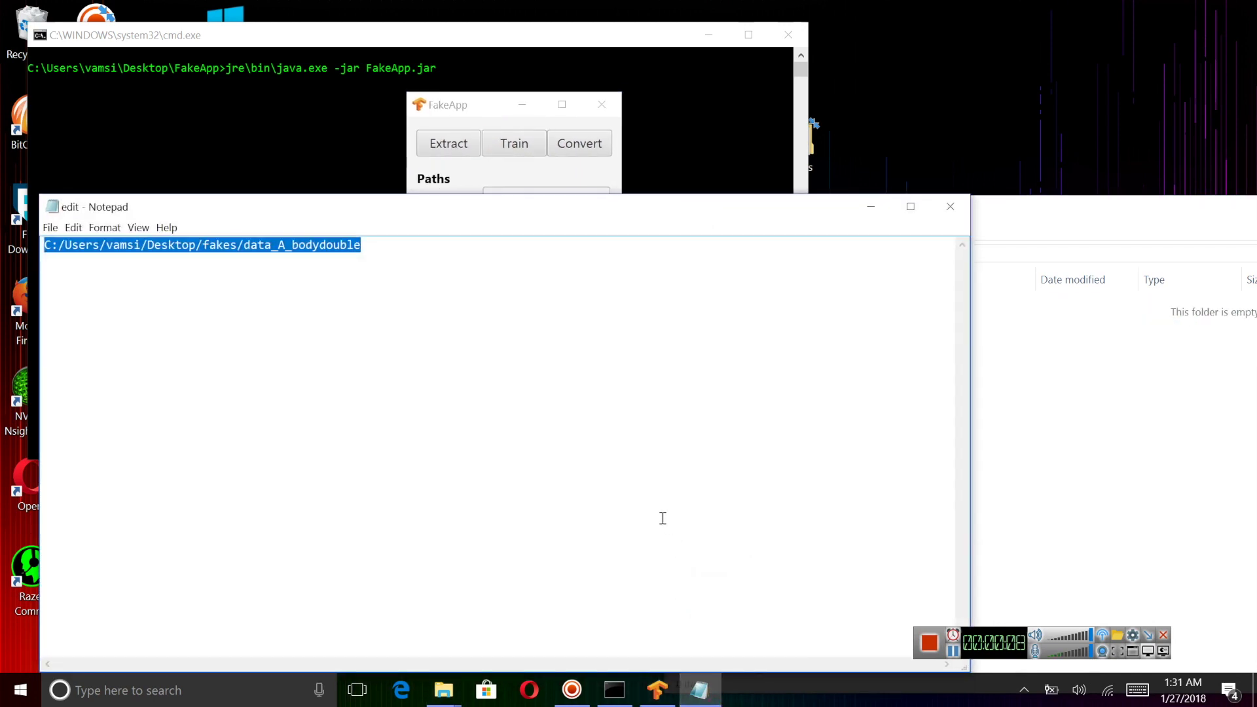
pyautogui.hotkey('ctrl', 'v')
# Step: Convert the model path's backslashes to forward slashes and enter the result as FakeApp's Model path
pyautogui.click(73, 227)
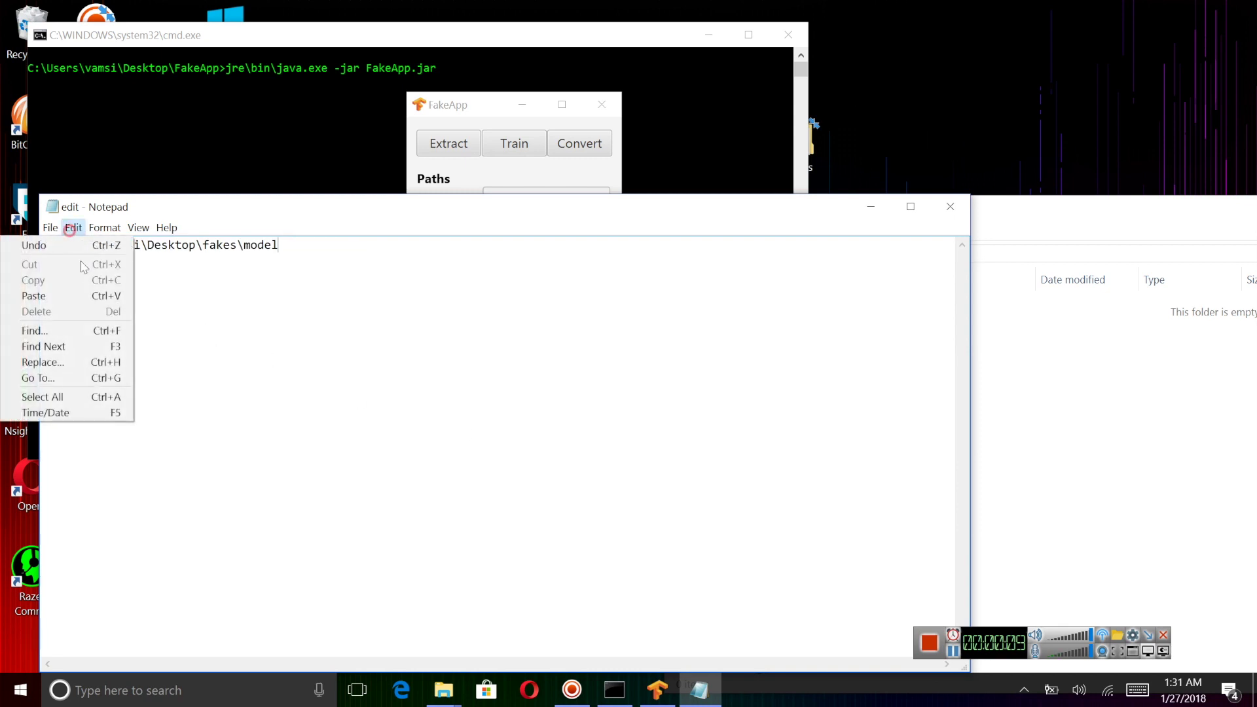
pyautogui.click(86, 364)
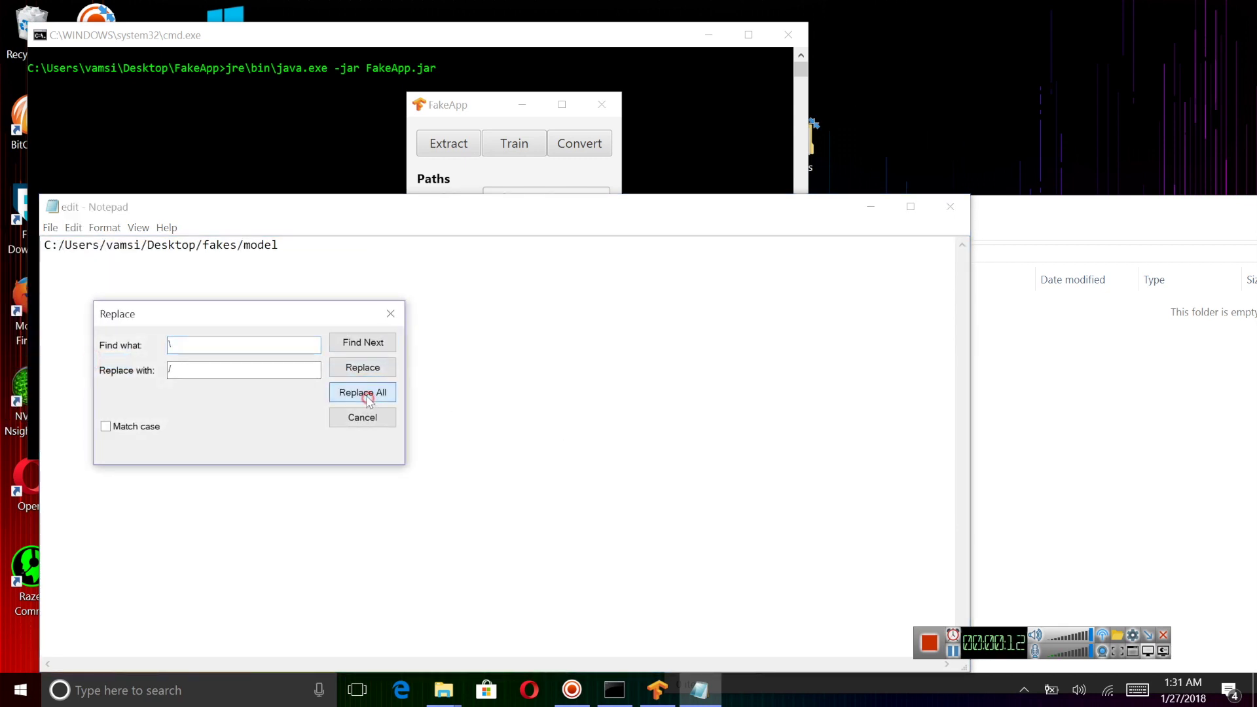
pyautogui.click(391, 317)
pyautogui.hotkey('ctrl', 'a')
pyautogui.hotkey('ctrl', 'c')
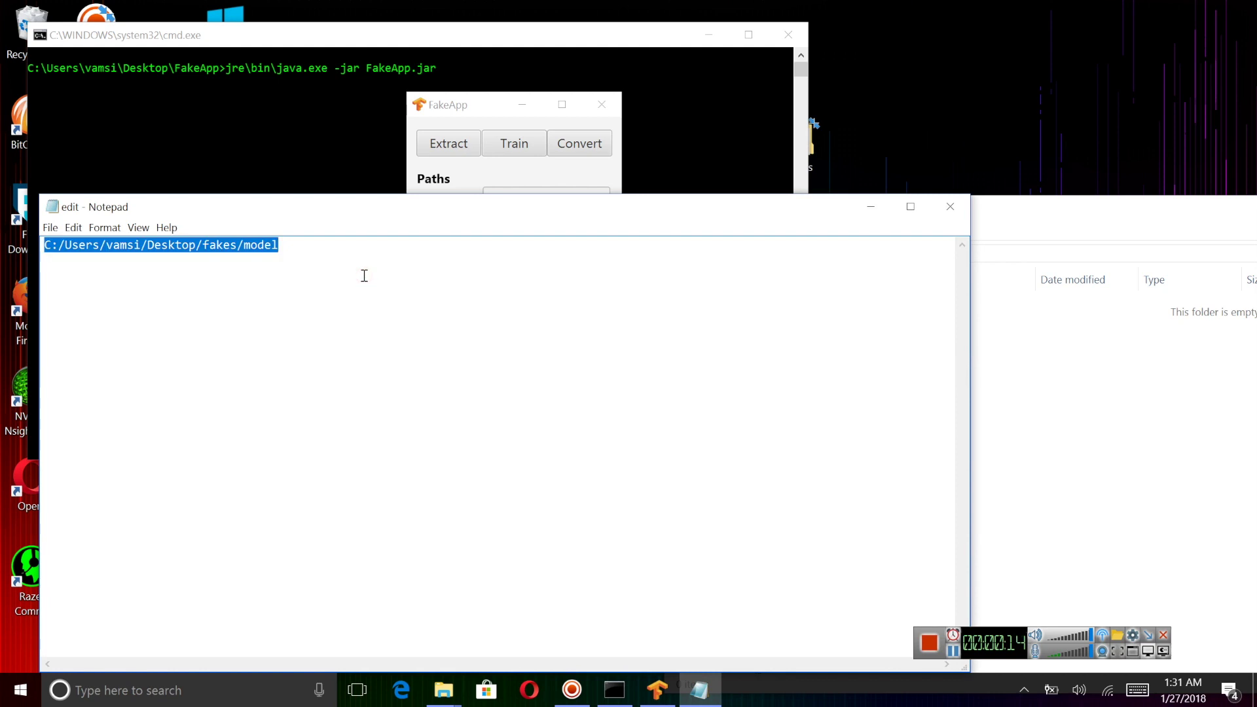
pyautogui.click(470, 173)
pyautogui.hotkey('ctrl', 'v')
# Step: Open the aligned folder inside data_A_bodydouble and replace the text in Notepad with its path
pyautogui.click(1065, 422)
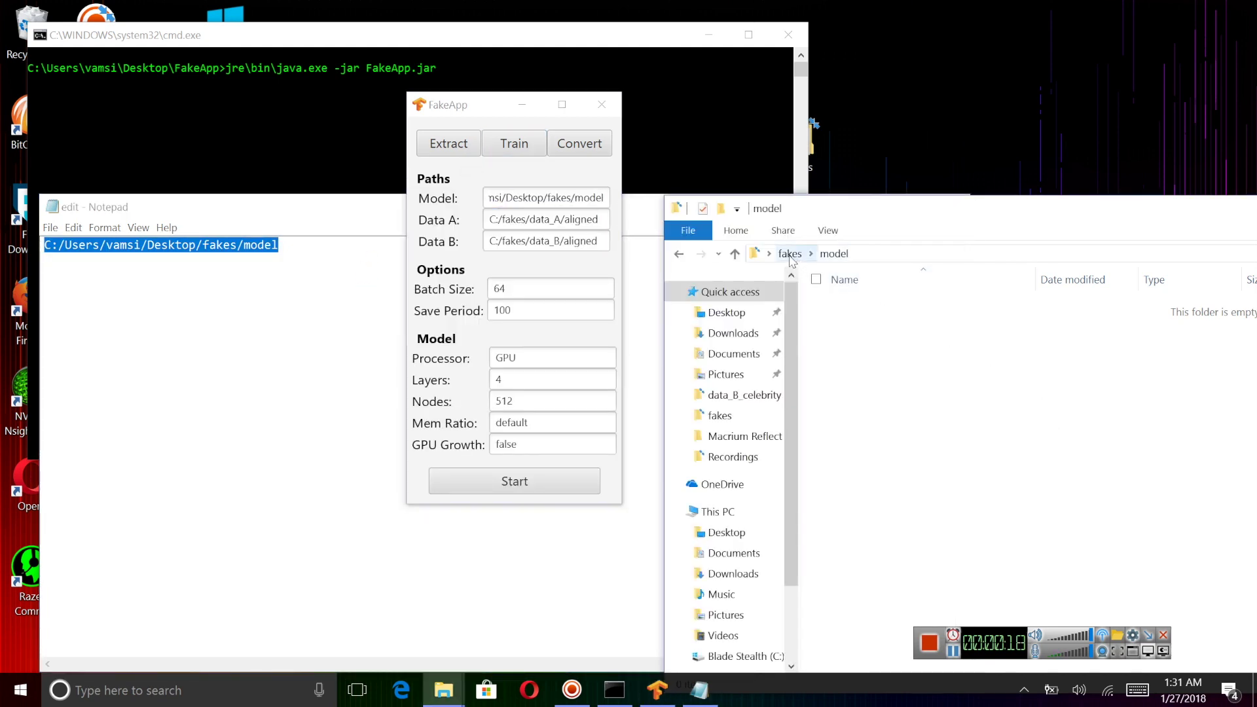
pyautogui.click(791, 255)
pyautogui.doubleClick(864, 300)
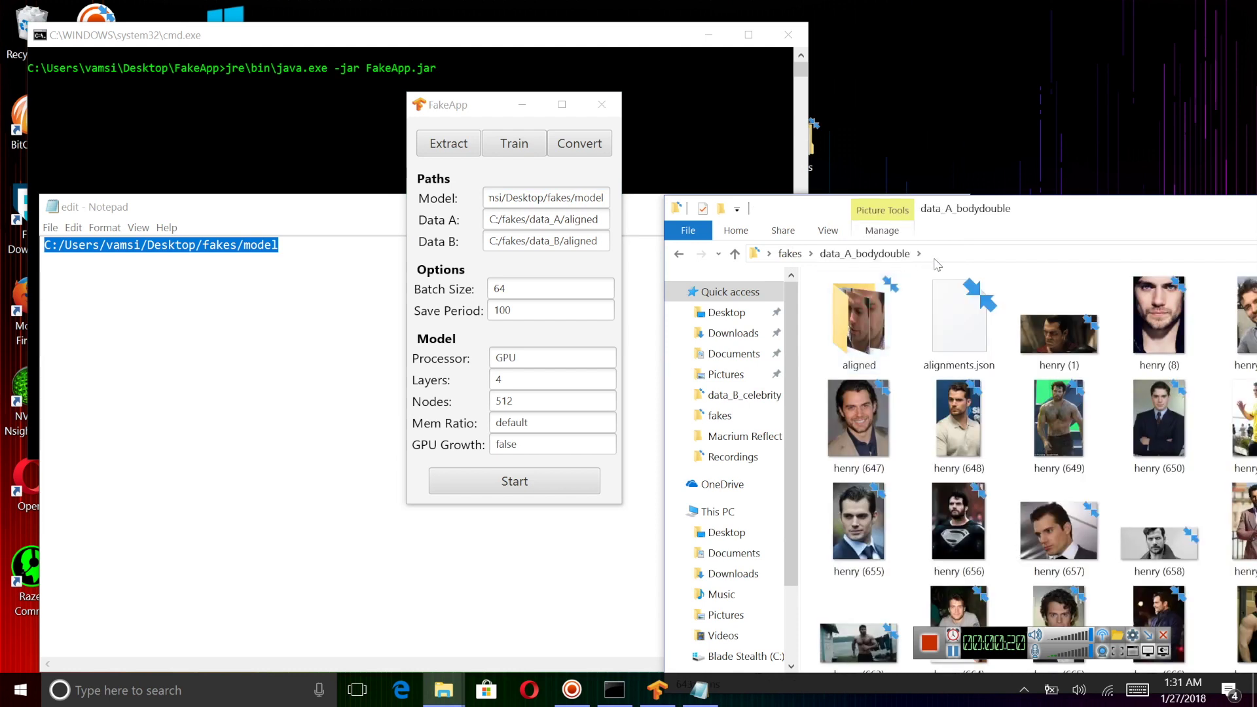
pyautogui.doubleClick(857, 321)
pyautogui.click(984, 255)
pyautogui.hotkey('ctrl', 'c')
pyautogui.click(254, 283)
pyautogui.hotkey('ctrl', 'v')
pyautogui.hotkey('ctrl', 'a')
pyautogui.hotkey('ctrl', 'v')
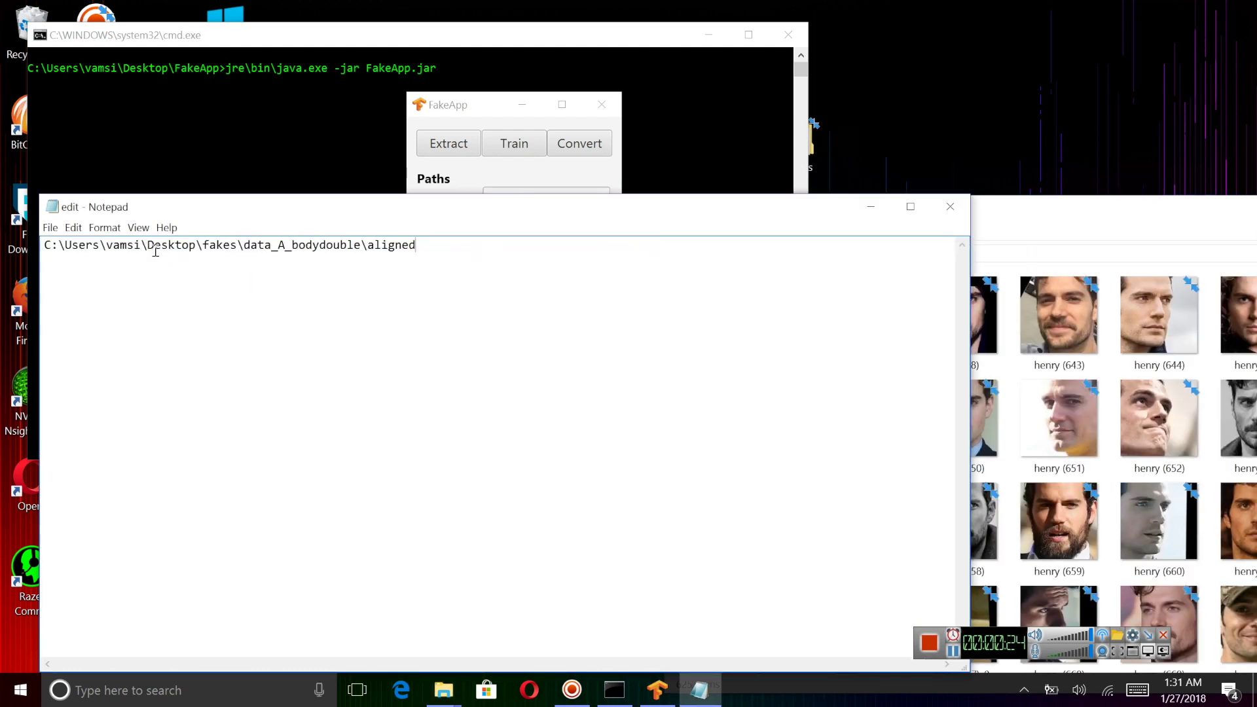
# Step: Convert the data_A_bodydouble aligned path to forward slashes and enter it as FakeApp's Data A path
pyautogui.click(74, 228)
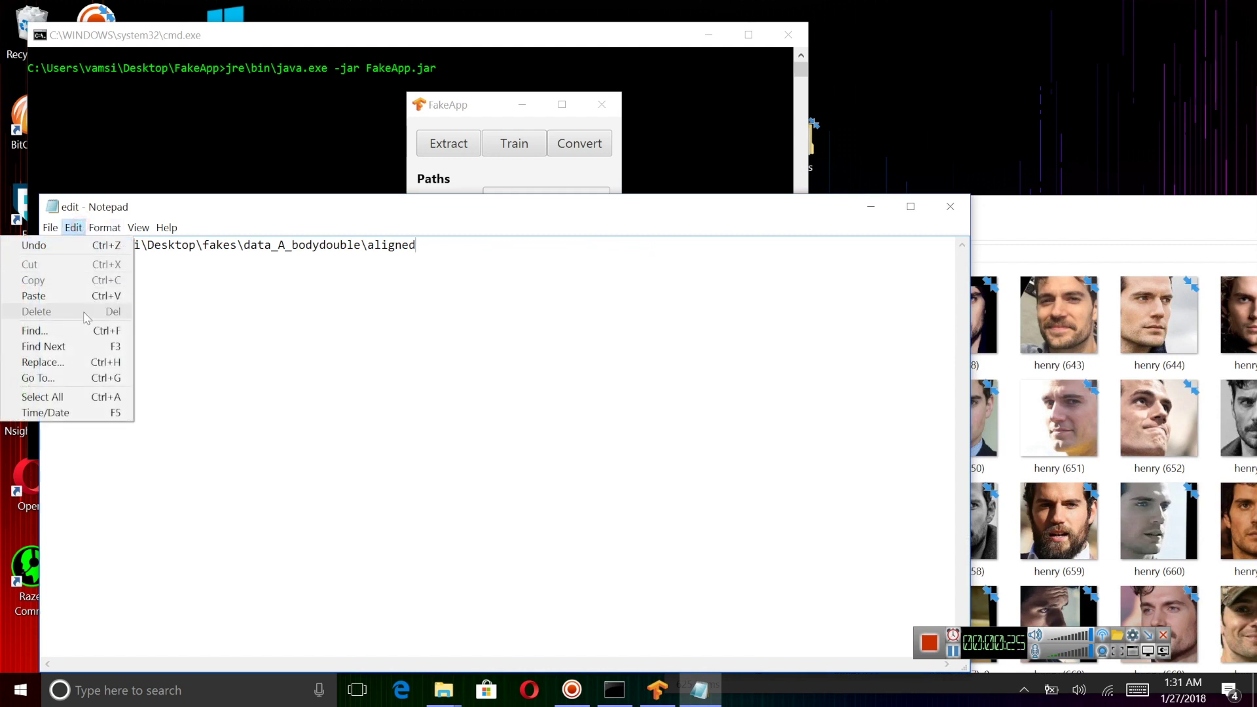
pyautogui.click(65, 361)
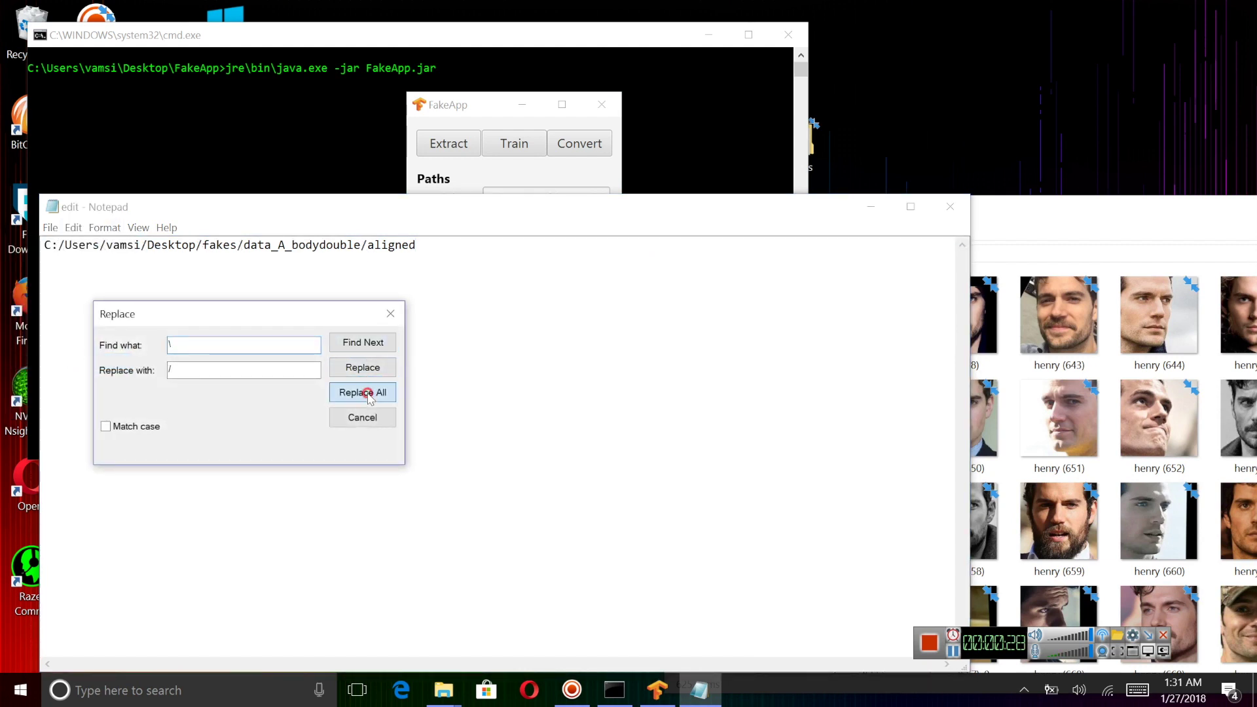
pyautogui.click(393, 317)
pyautogui.hotkey('ctrl', 'a')
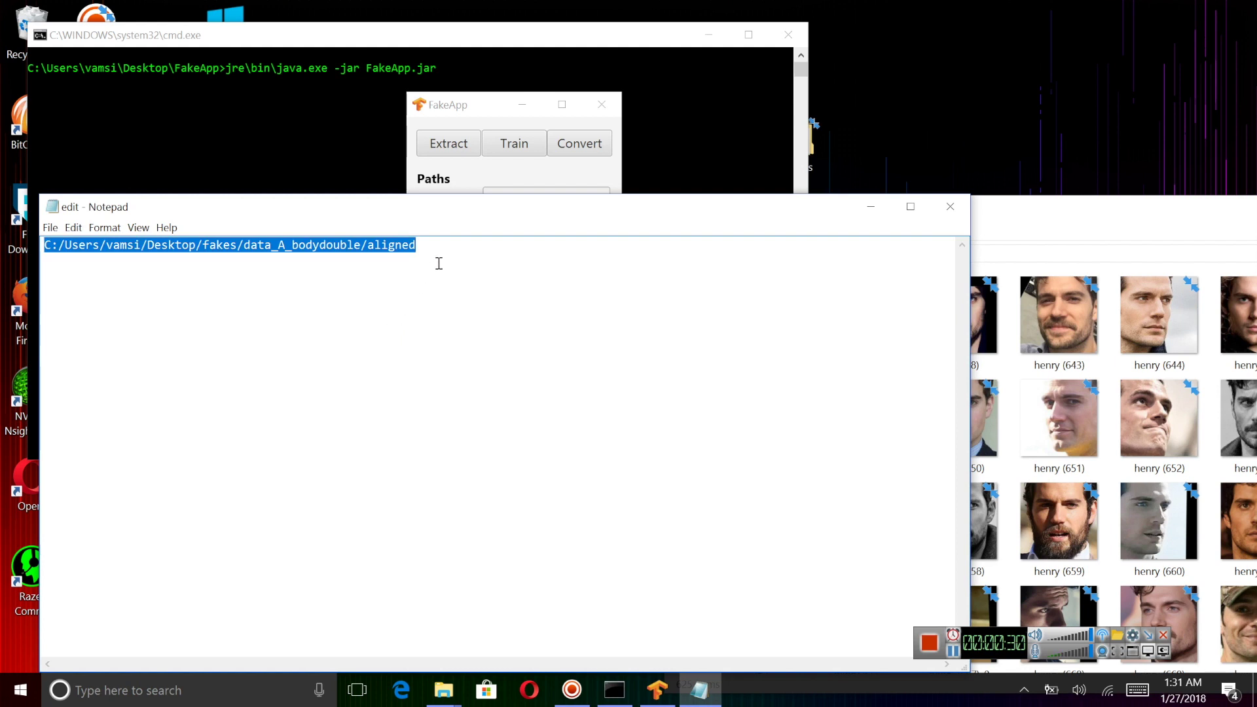
pyautogui.click(474, 105)
pyautogui.tripleClick(516, 221)
pyautogui.hotkey('ctrl', 'v')
# Step: Open data_B_celebrity in the fakes folder and replace the Notepad text with the path of its aligned subfolder
pyautogui.click(315, 306)
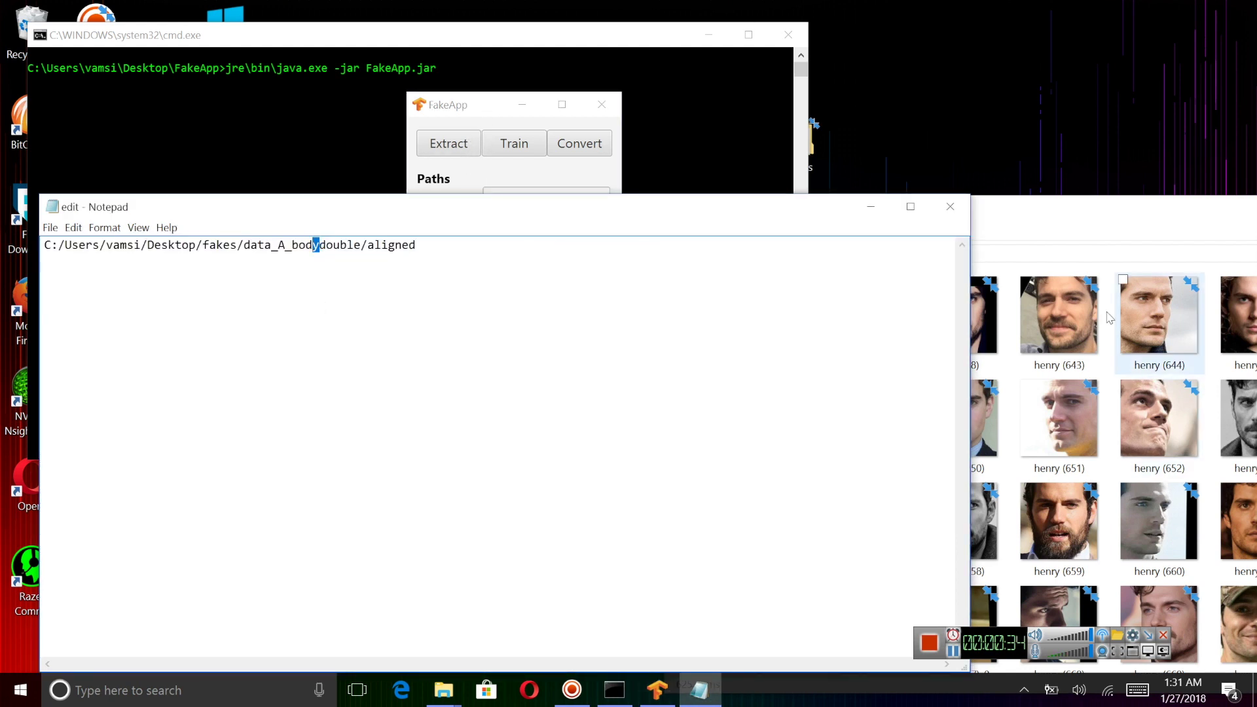
pyautogui.click(1097, 250)
pyautogui.click(792, 255)
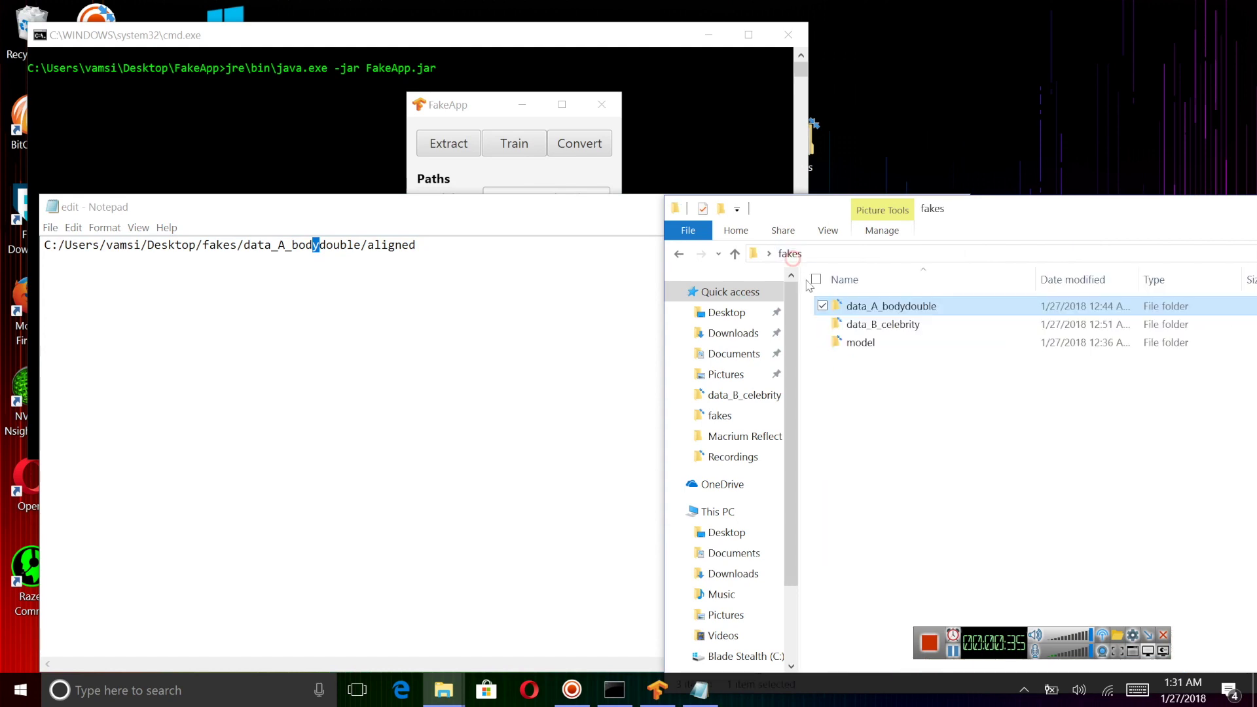
pyautogui.doubleClick(859, 327)
pyautogui.click(926, 258)
pyautogui.hotkey('ctrl', 'c')
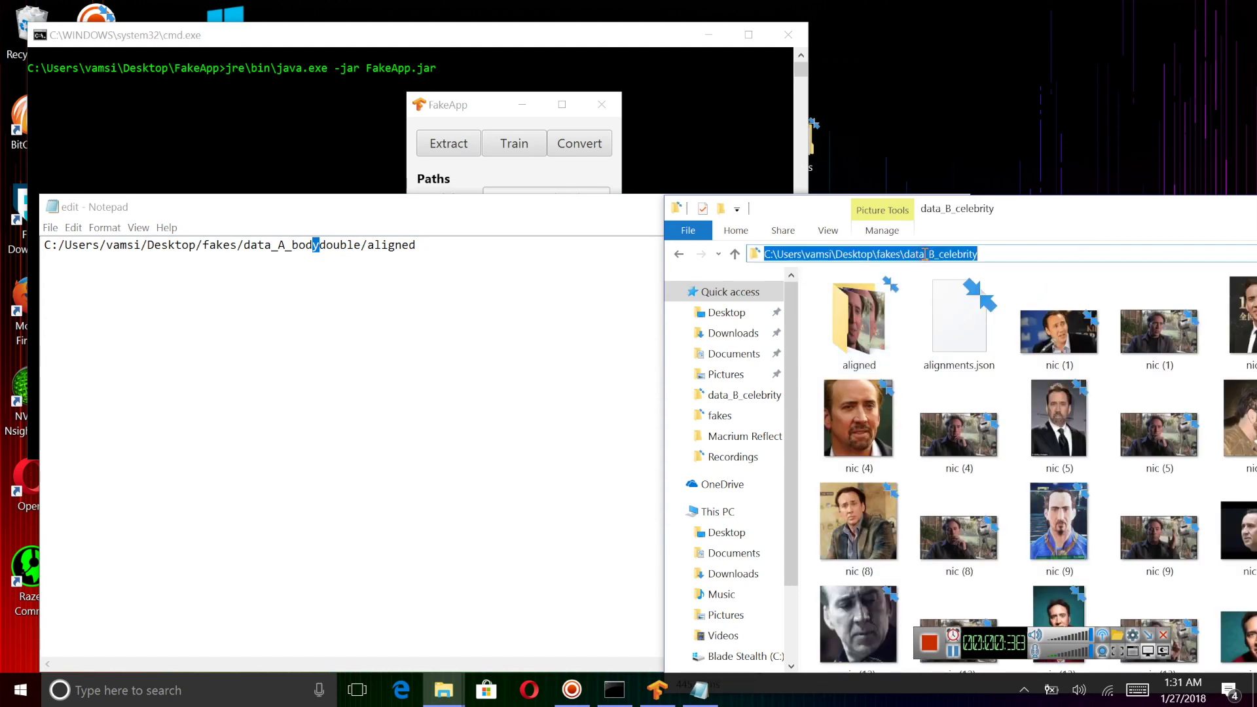
pyautogui.click(377, 309)
pyautogui.hotkey('ctrl', 'a')
pyautogui.hotkey('ctrl', 'v')
pyautogui.write('\\aligned')
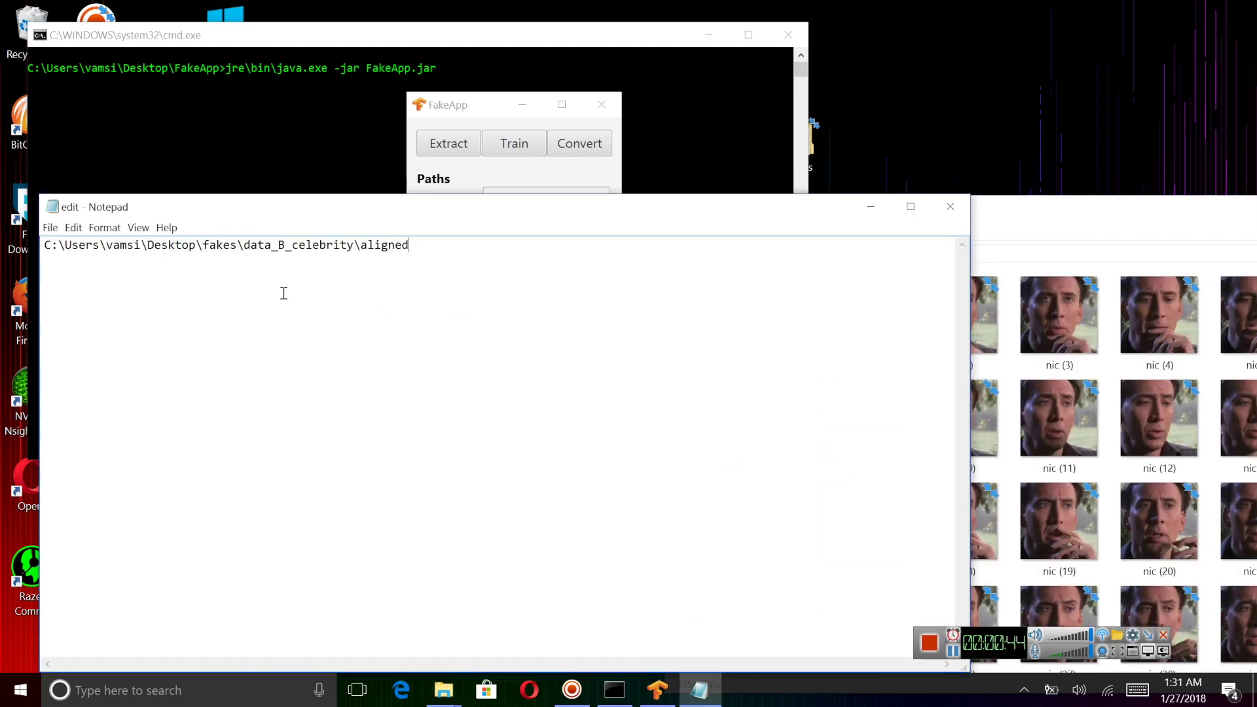
# Step: Convert the data_B_celebrity aligned path to forward slashes and enter it as FakeApp's Data B path
pyautogui.click(73, 227)
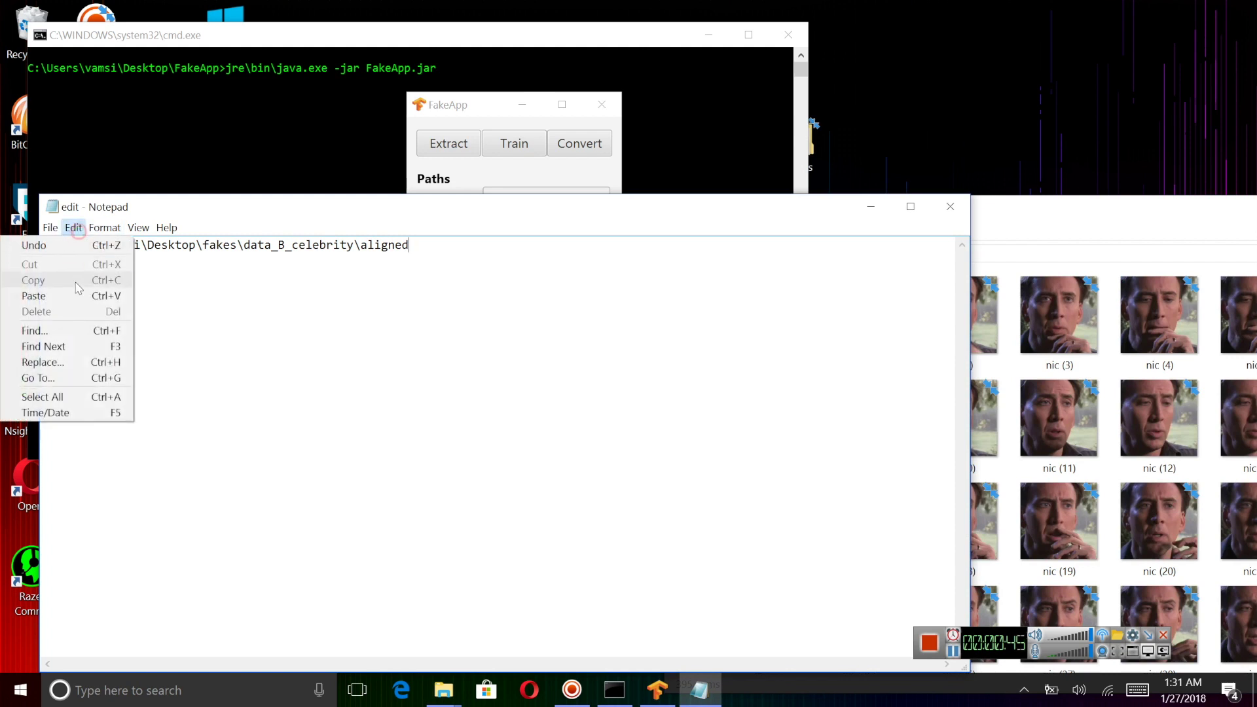
pyautogui.click(58, 362)
pyautogui.click(354, 392)
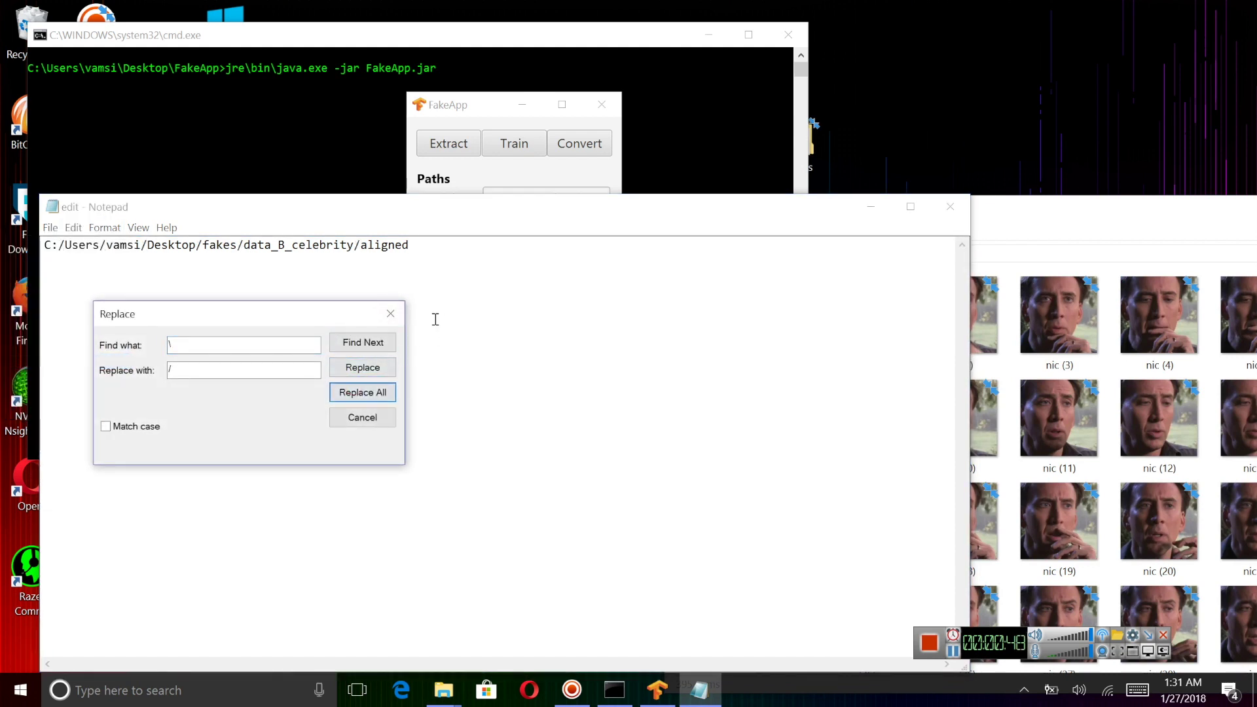
pyautogui.click(390, 313)
pyautogui.hotkey('ctrl', 'a')
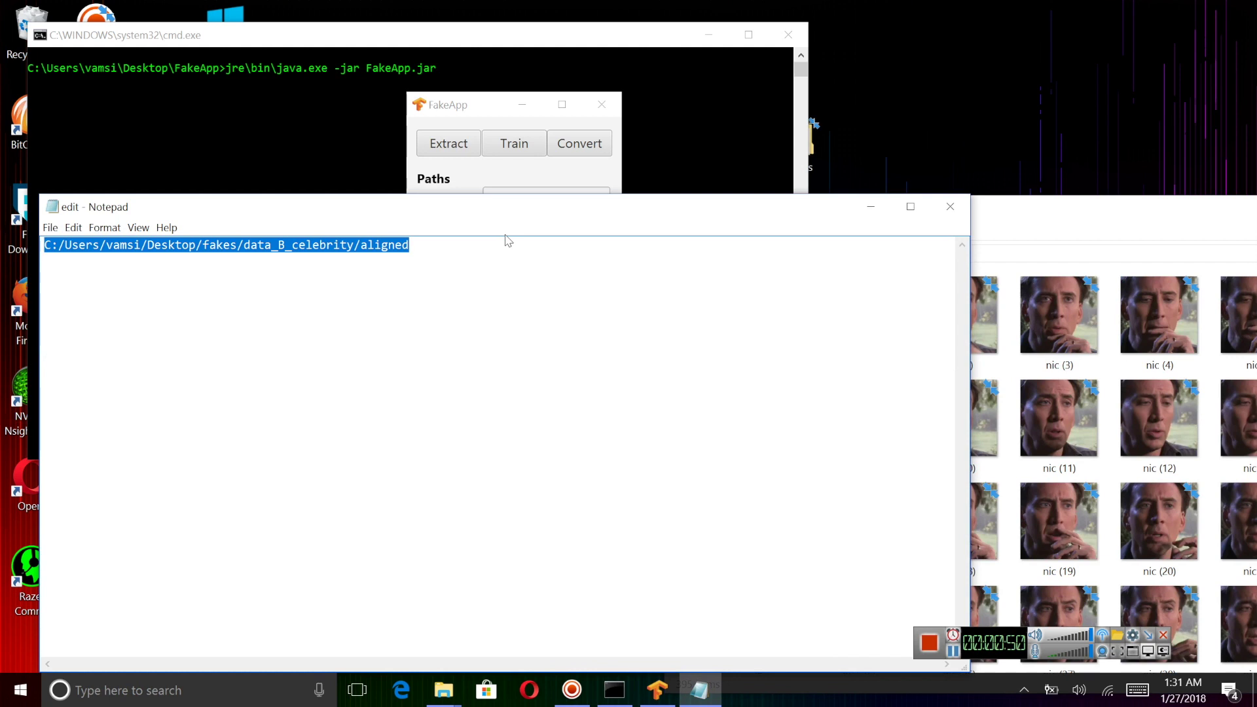
pyautogui.click(450, 104)
pyautogui.tripleClick(548, 248)
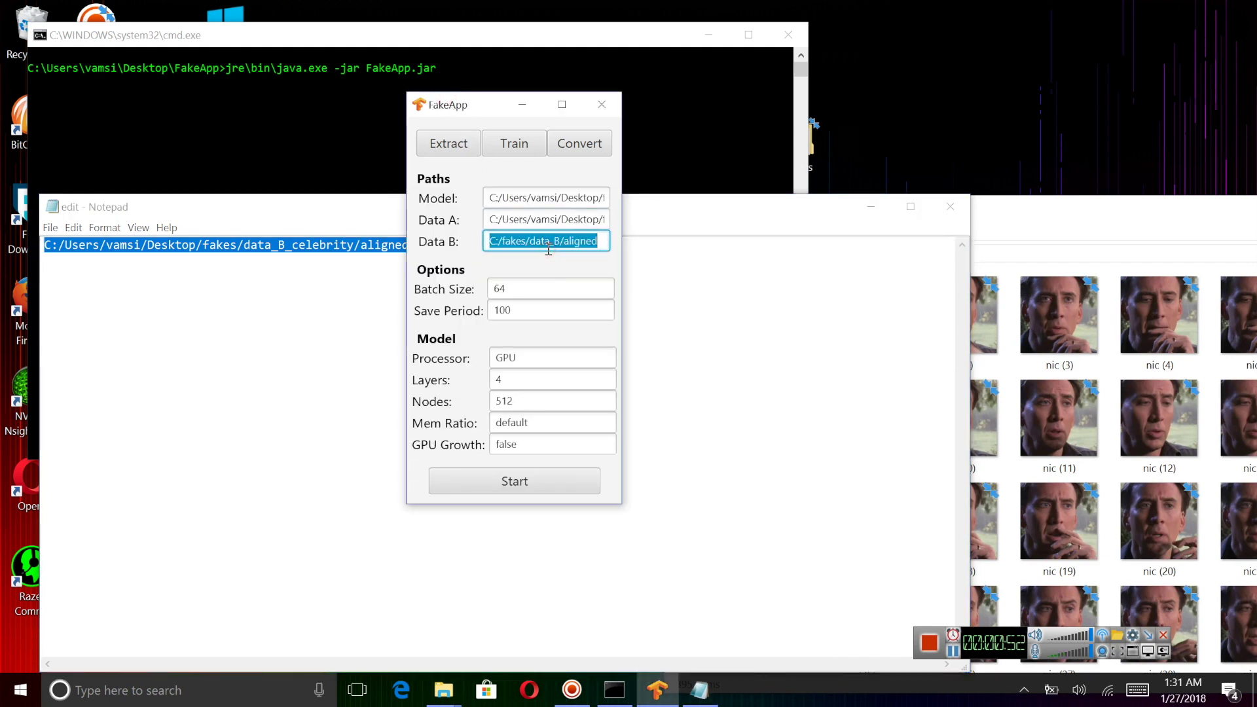
pyautogui.hotkey('ctrl', 'v')
# Step: Start the FakeApp training with the entered paths and close Notepad without saving the changes to edit.txt
pyautogui.click(521, 472)
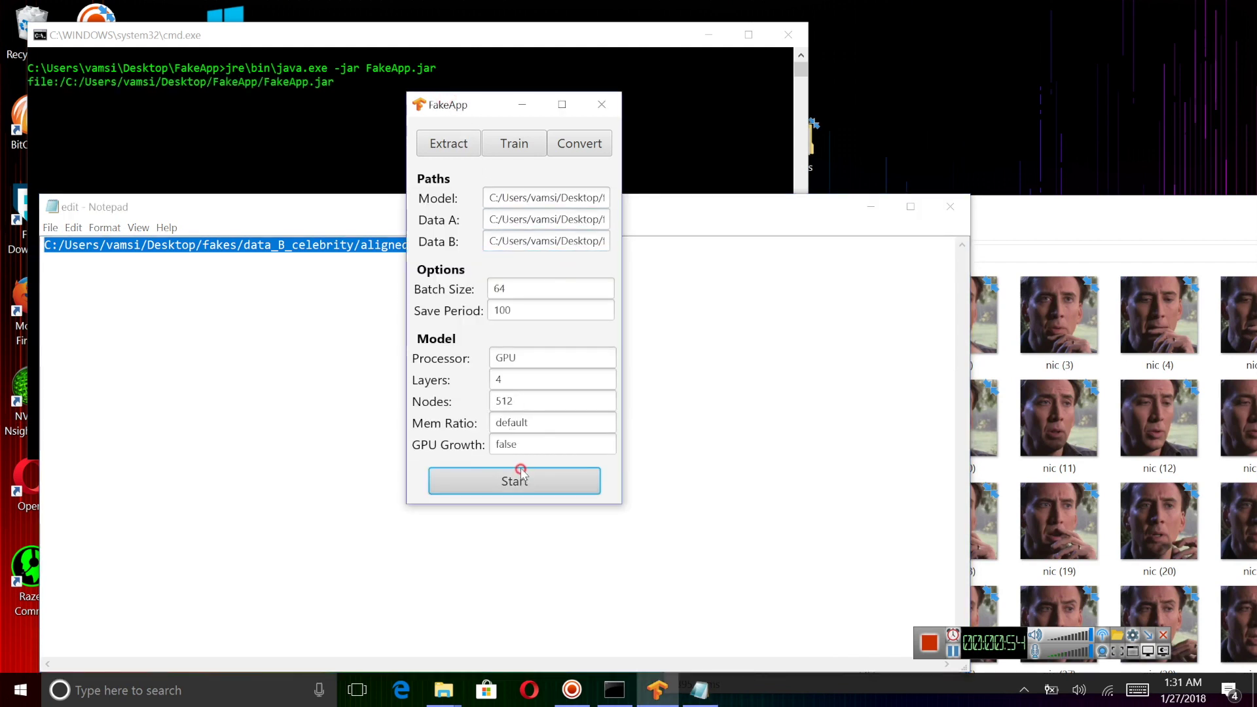
pyautogui.click(952, 211)
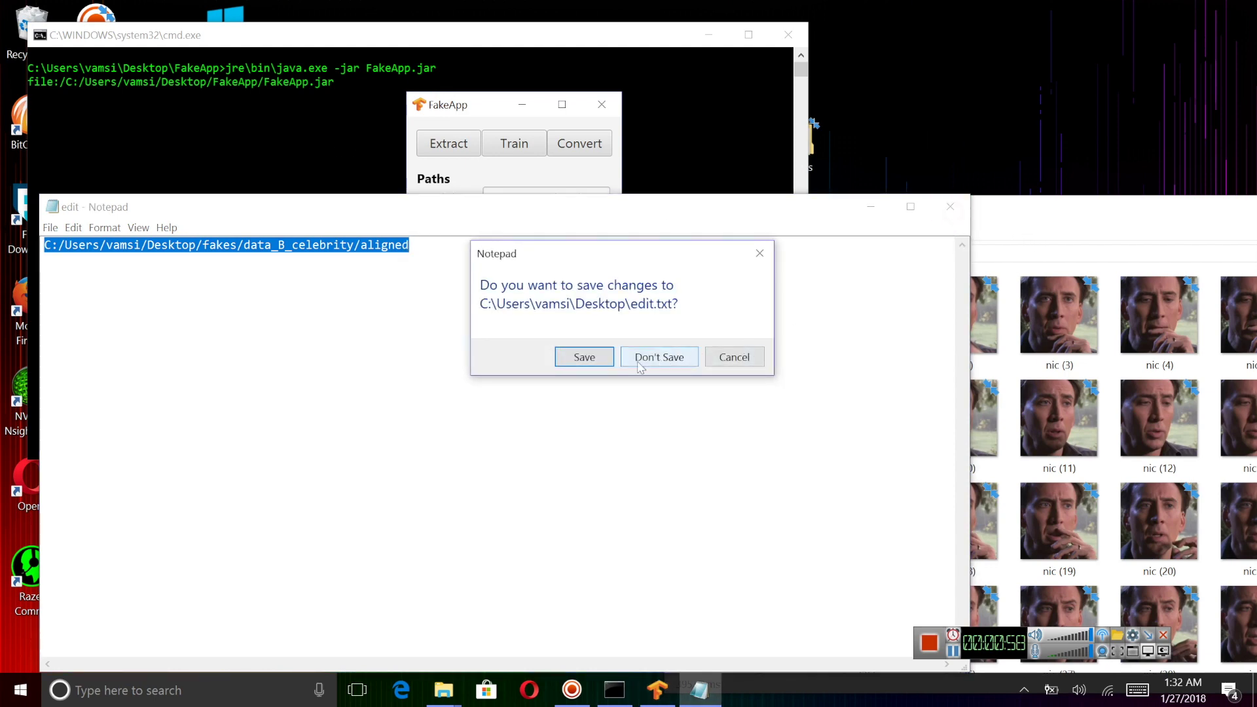
pyautogui.click(639, 364)
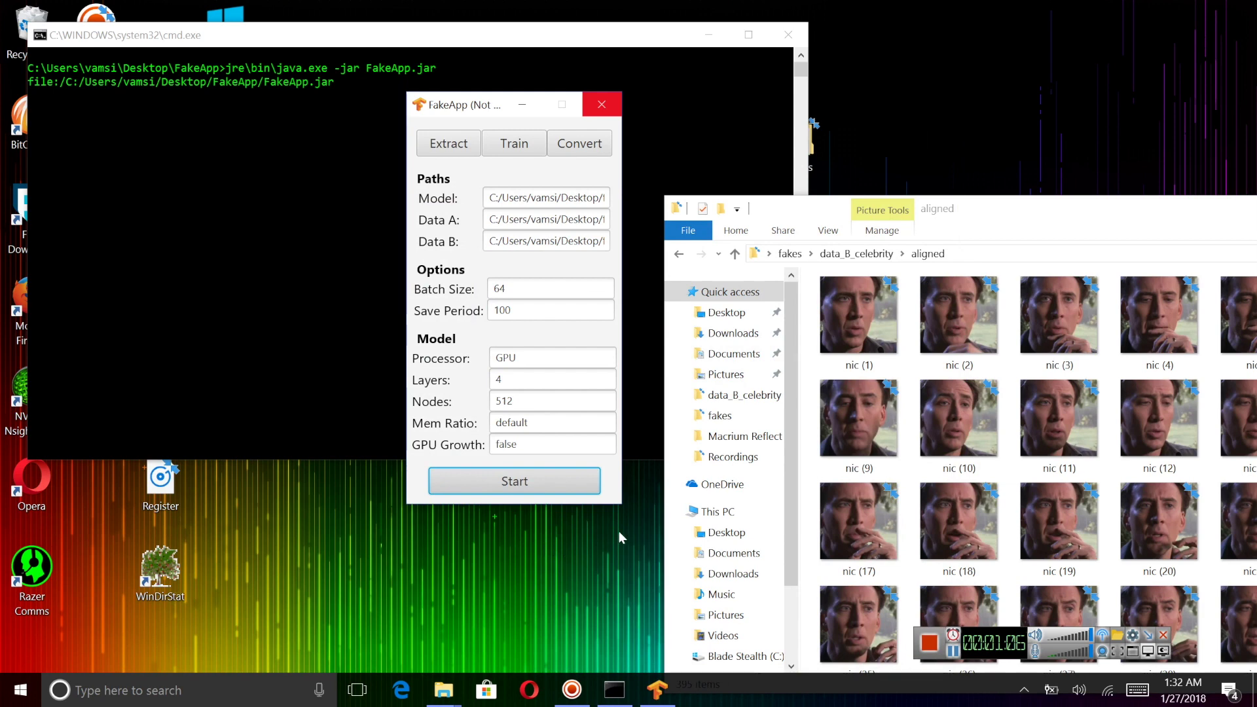
# Step: Stop the model training running in the command window
pyautogui.moveTo(303, 131); pyautogui.dragTo(289, 261)
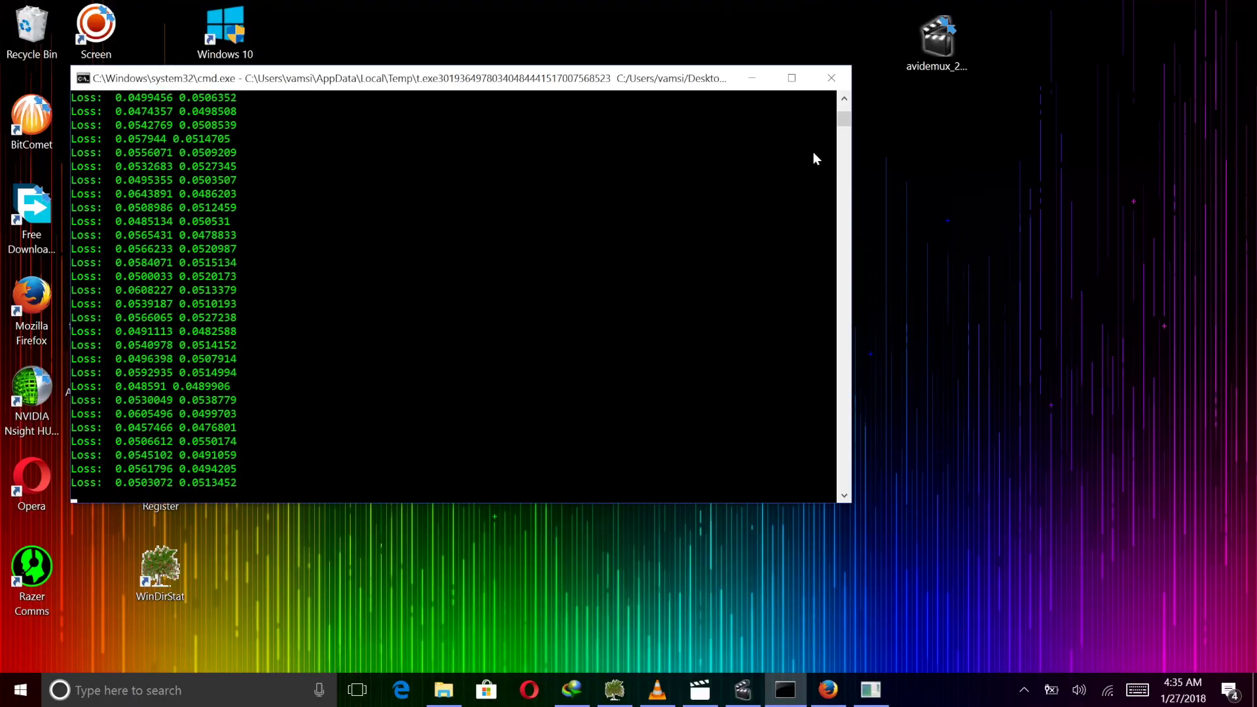
pyautogui.hotkey('ctrl', 'c')
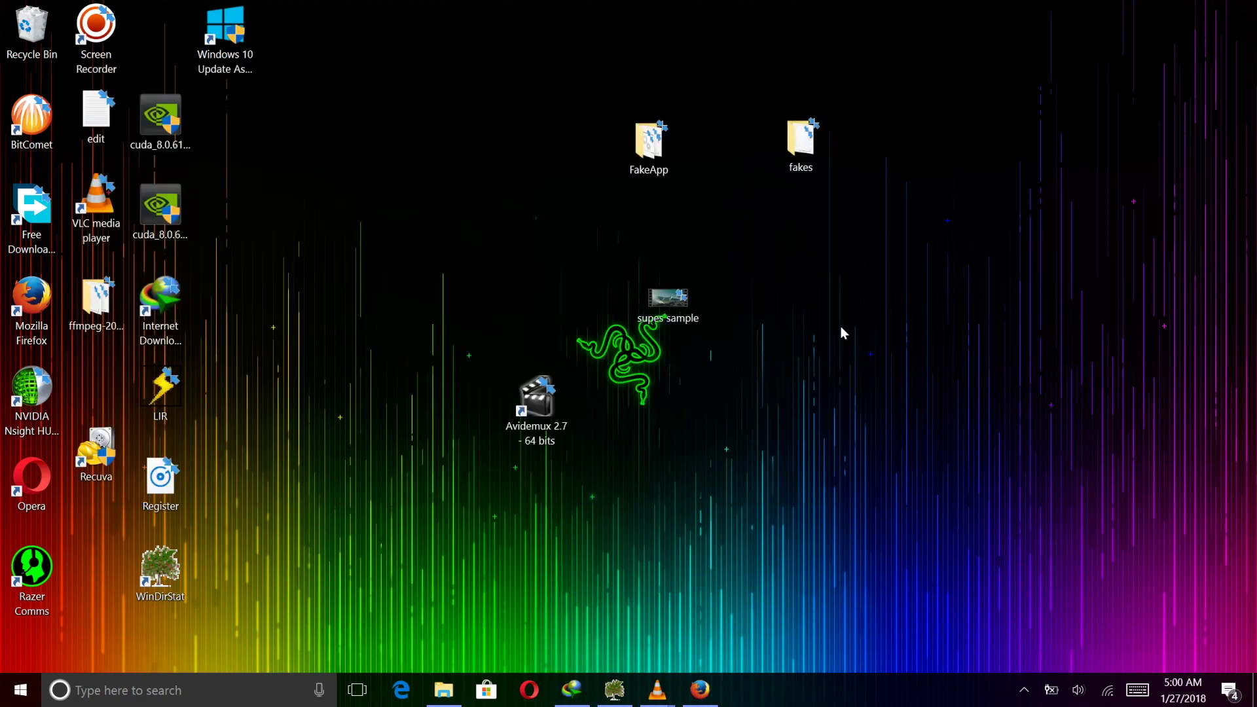
# Step: Create a new folder named supes on the desktop
pyautogui.rightClick(841, 332)
pyautogui.moveTo(696, 515)
pyautogui.click(602, 517)
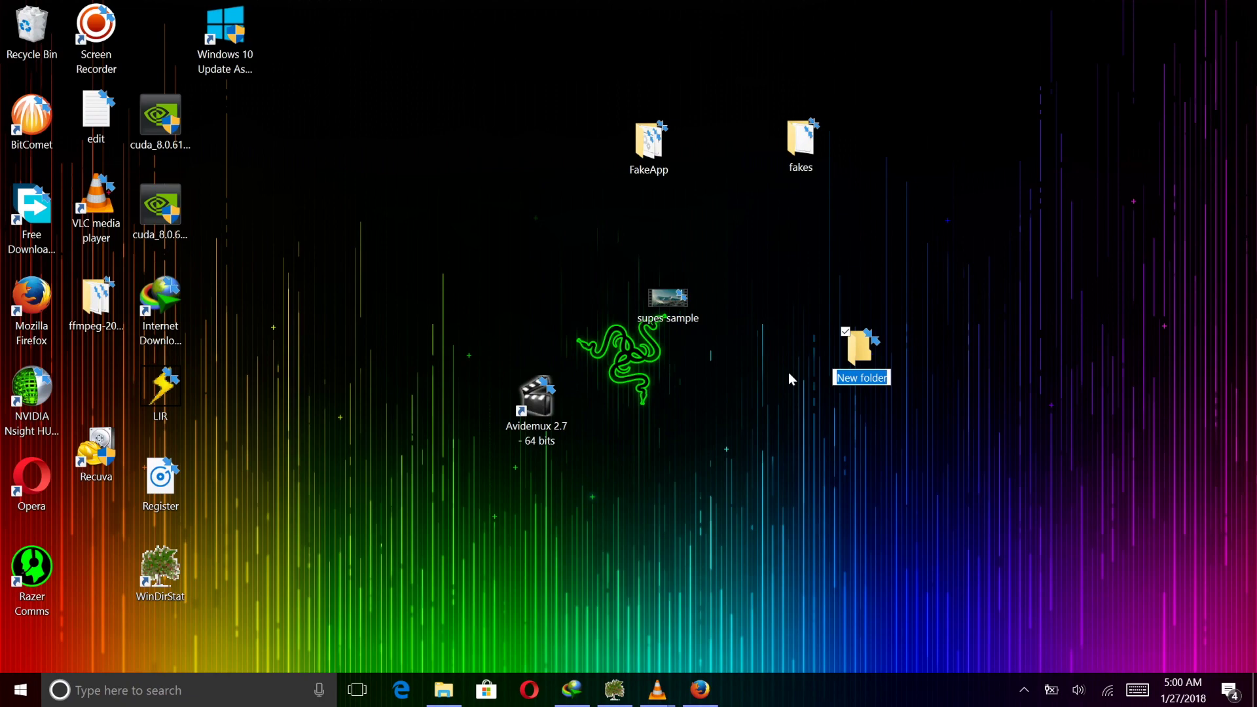
pyautogui.write('supes')
pyautogui.press('Return')
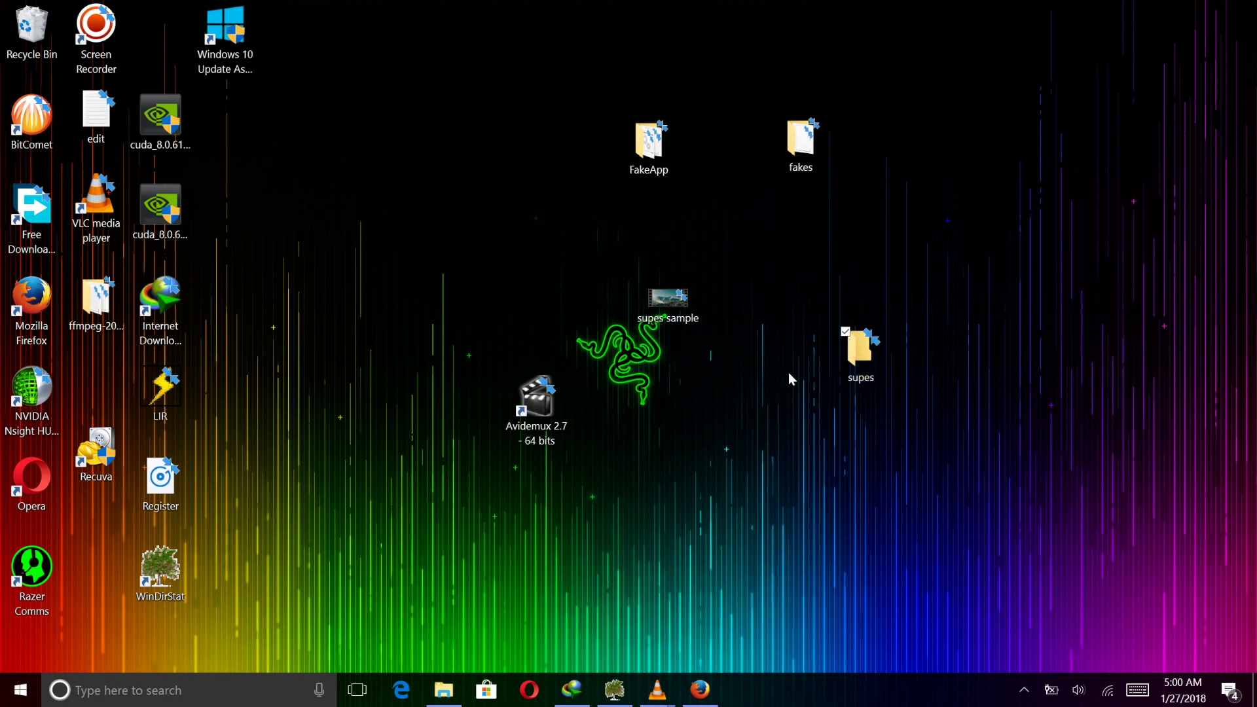
# Step: Move the supes sample video from the desktop into the supes folder
pyautogui.press('Return')
pyautogui.moveTo(684, 7); pyautogui.dragTo(702, 406)
pyautogui.moveTo(667, 297); pyautogui.dragTo(595, 554)
pyautogui.moveTo(587, 412); pyautogui.dragTo(517, 3)
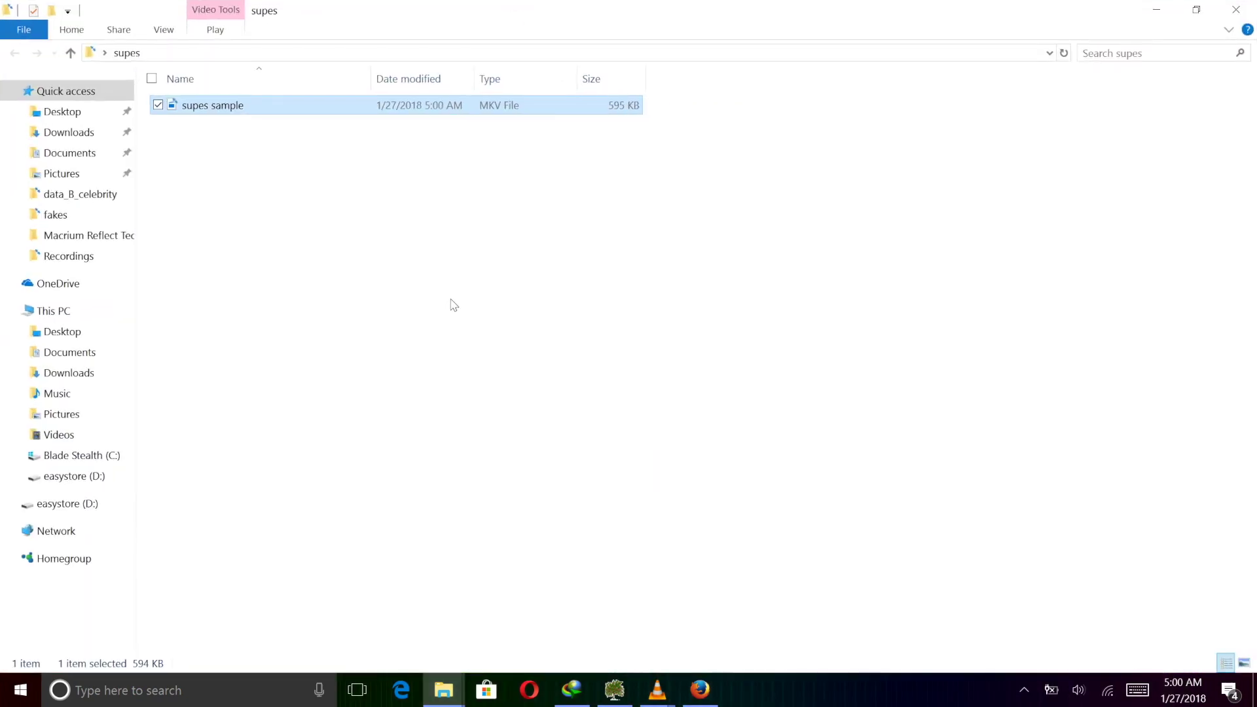
pyautogui.rightClick(405, 377)
pyautogui.click(524, 356)
pyautogui.rightClick(490, 422)
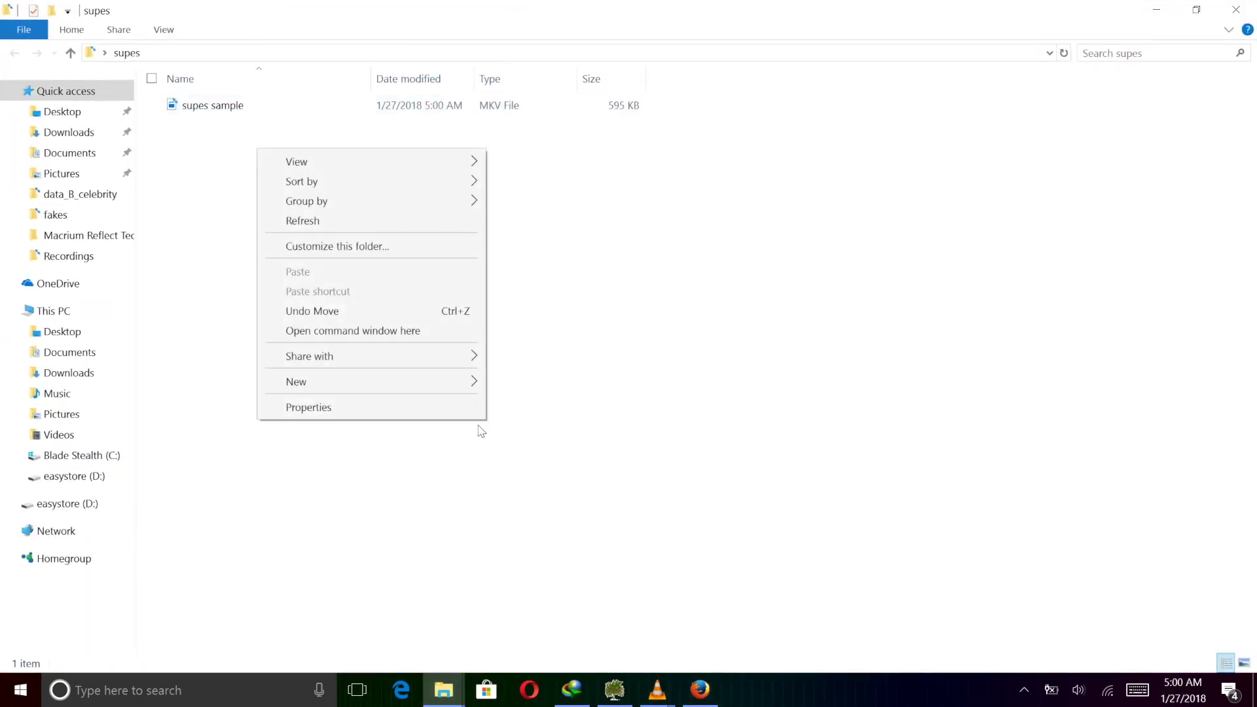
pyautogui.click(206, 237)
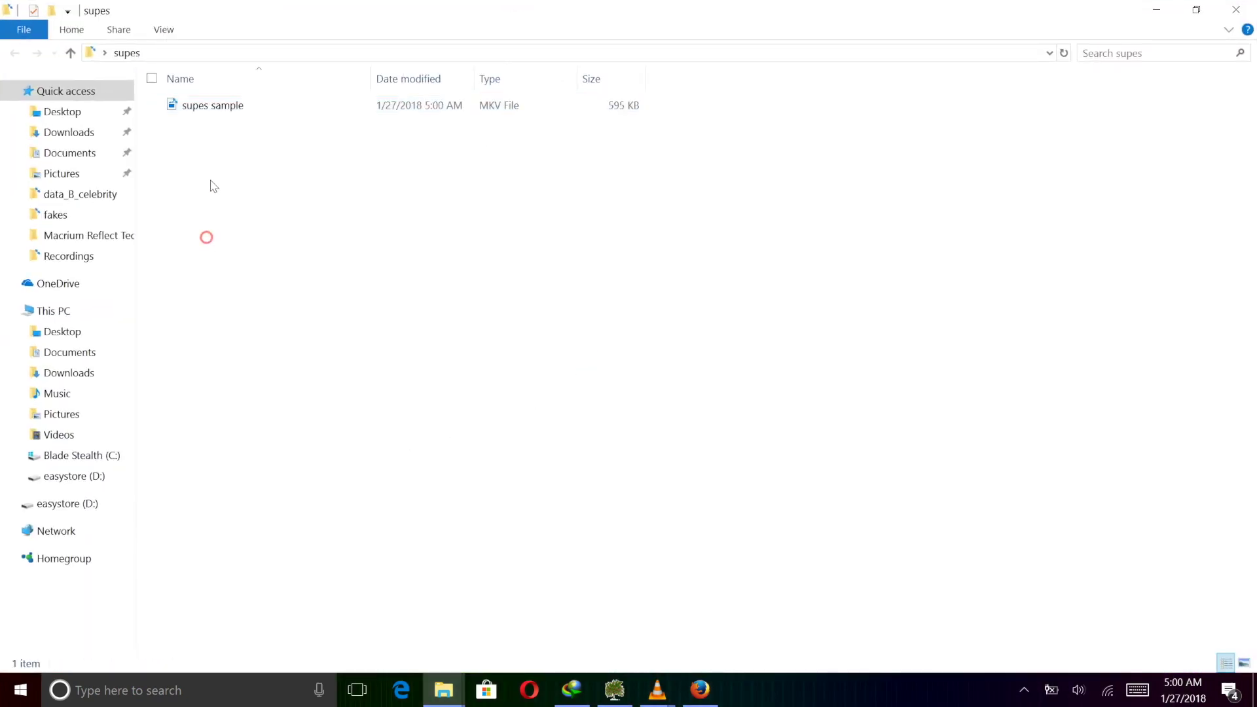
# Step: Rename the supes sample video file as supes
pyautogui.click(226, 101)
pyautogui.click(218, 106)
pyautogui.click(210, 106)
pyautogui.moveTo(210, 106); pyautogui.dragTo(292, 124)
pyautogui.press('BackSpace')
pyautogui.press('Return')
# Step: Open a command window in the supes folder and run ffmpeg -i supes.mkv -vf fps=24 "out%d.png" to split the video into frames
pyautogui.click(303, 445)
pyautogui.rightClick(352, 258)
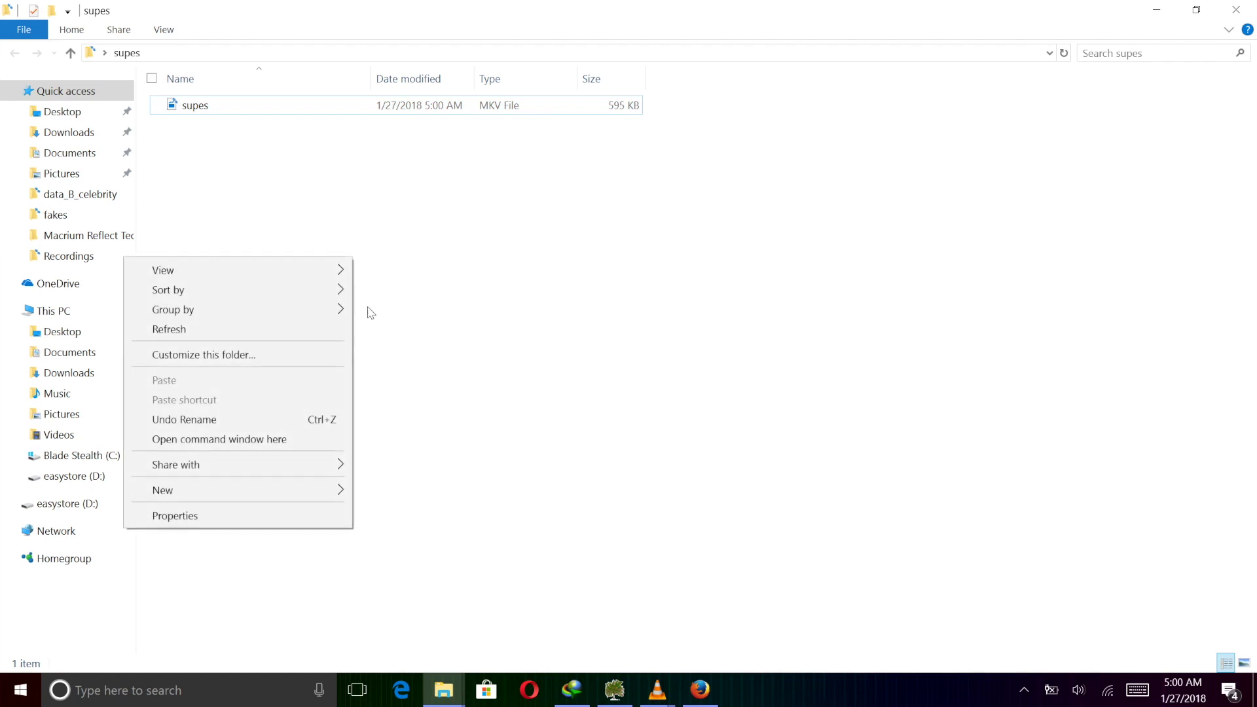
pyautogui.click(291, 440)
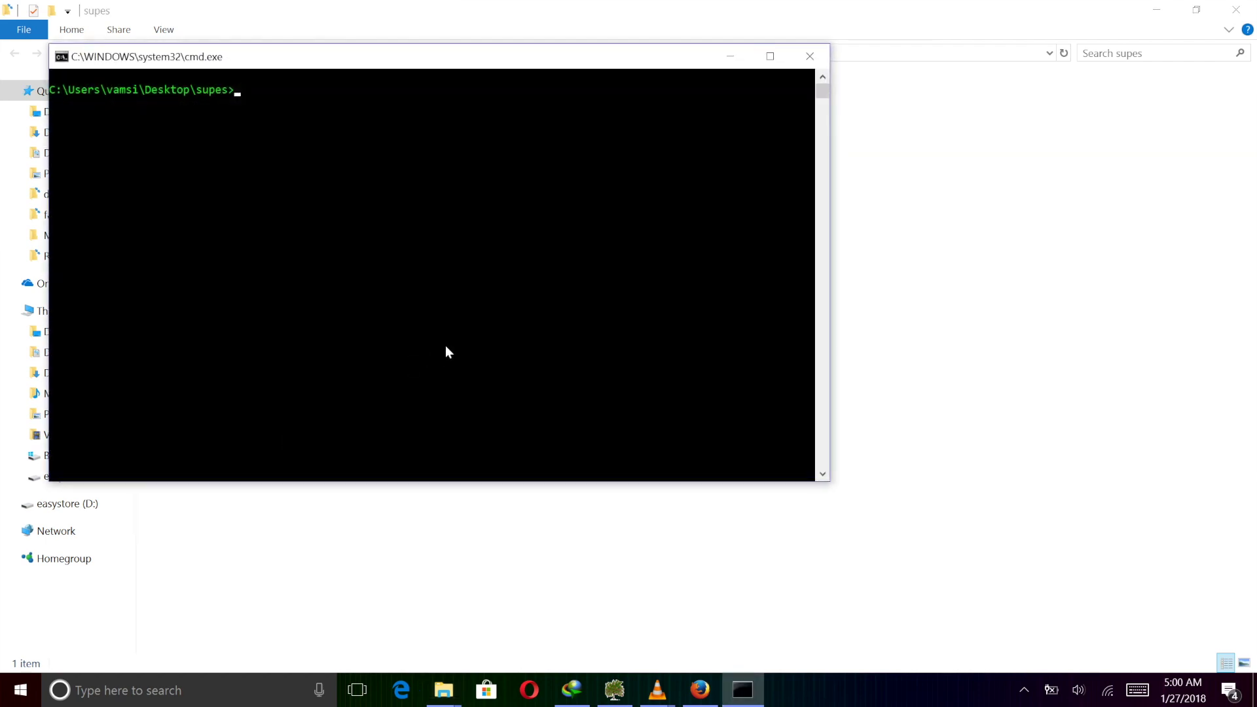
pyautogui.write('ffmpeg -i')
pyautogui.press('Tab')
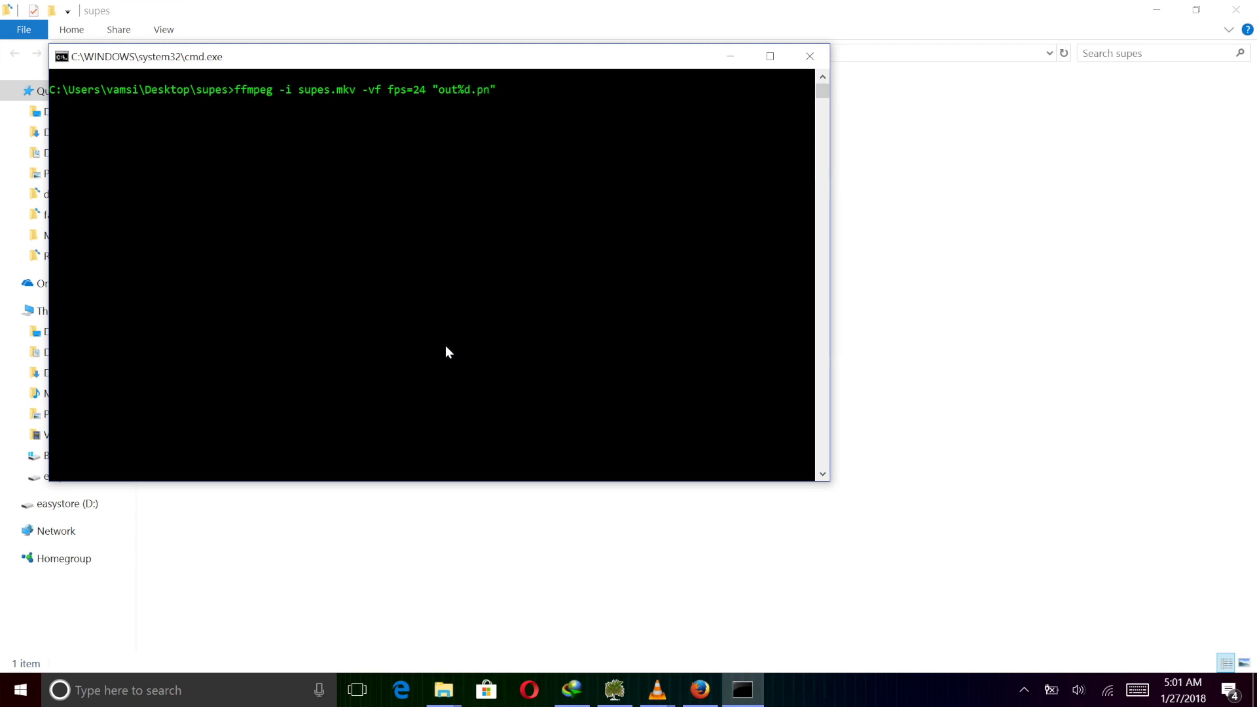
pyautogui.press('Return')
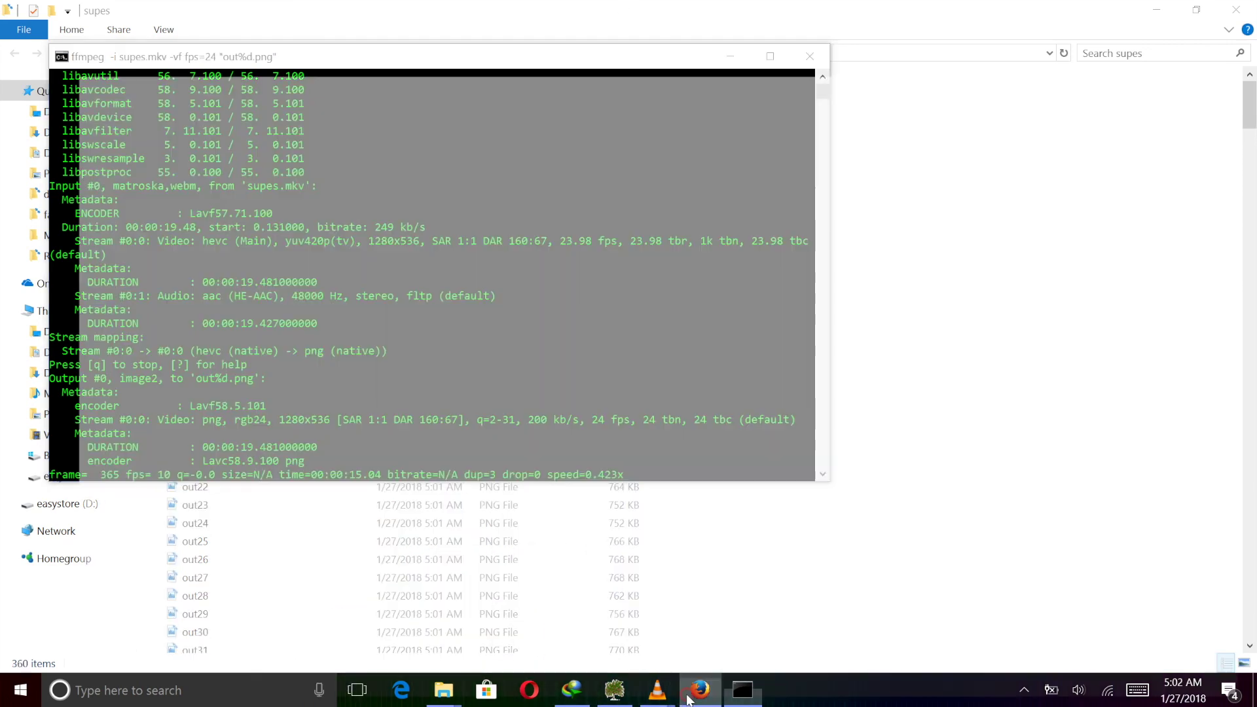
# Step: Switch to Firefox and try to open torrentz.eu, and close the browser
pyautogui.click(700, 690)
pyautogui.click(434, 43)
pyautogui.write('tor')
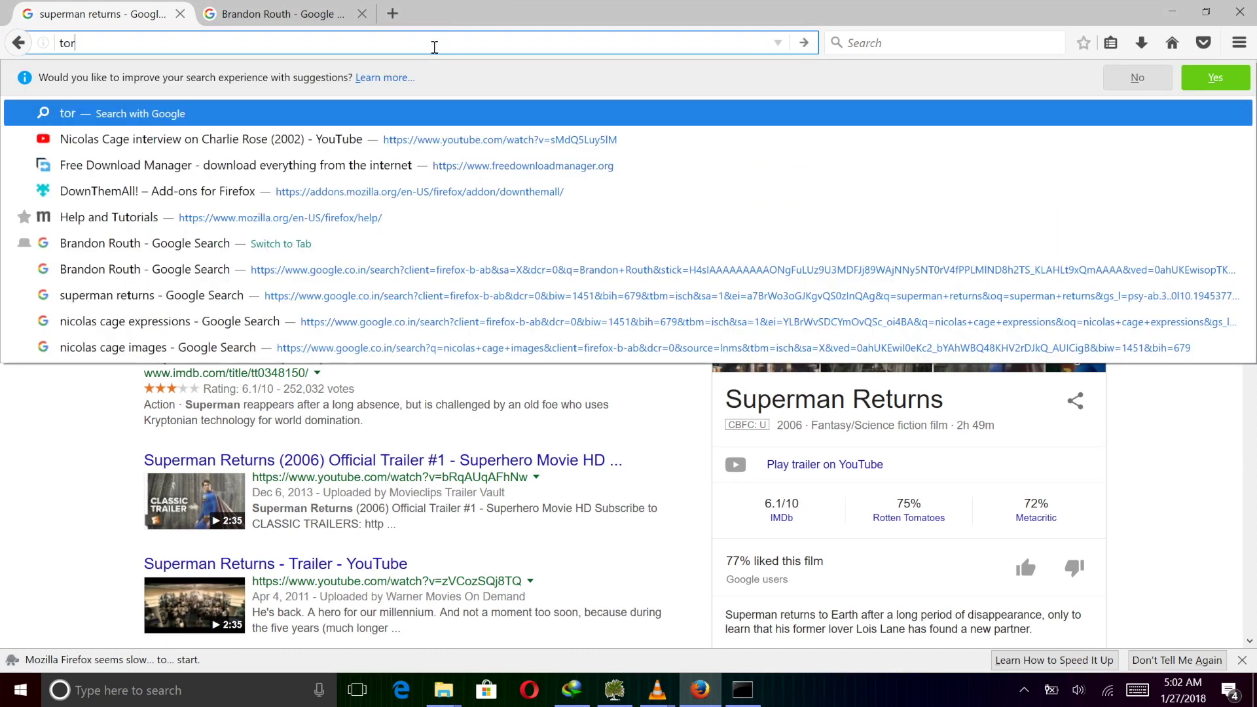
pyautogui.write('rentz.eu')
pyautogui.press('Return')
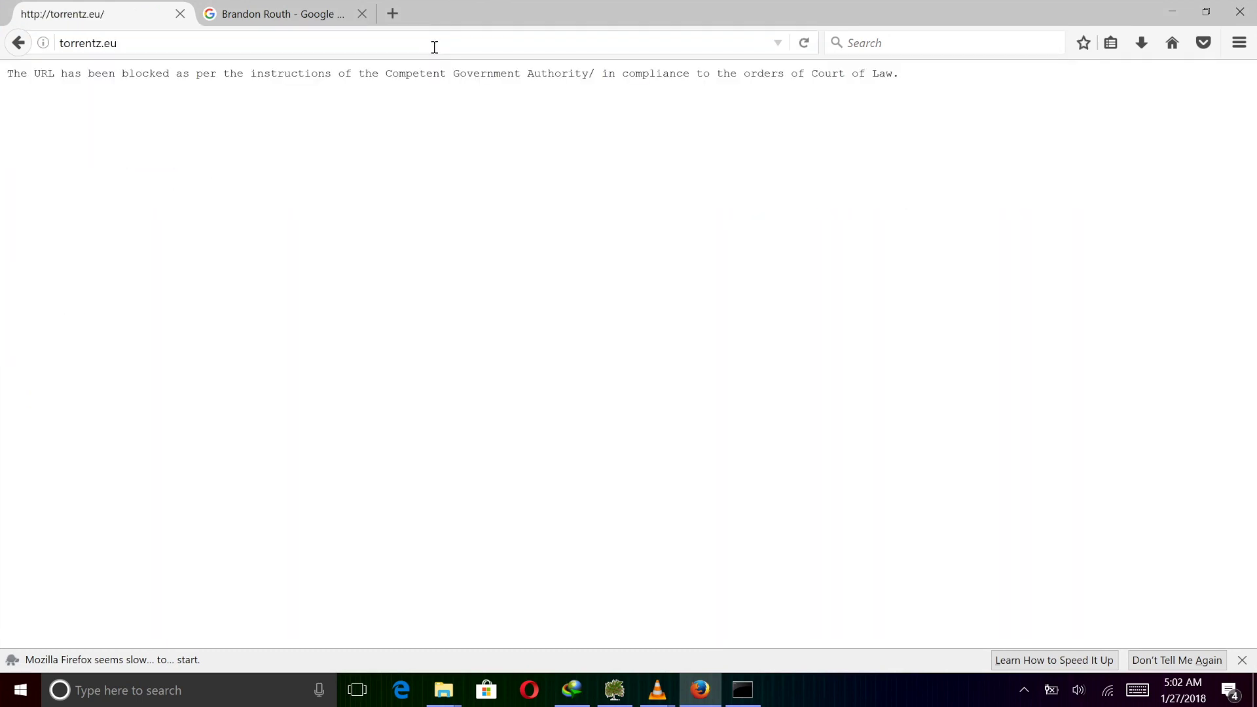
pyautogui.click(1239, 11)
pyautogui.click(606, 376)
pyautogui.click(529, 694)
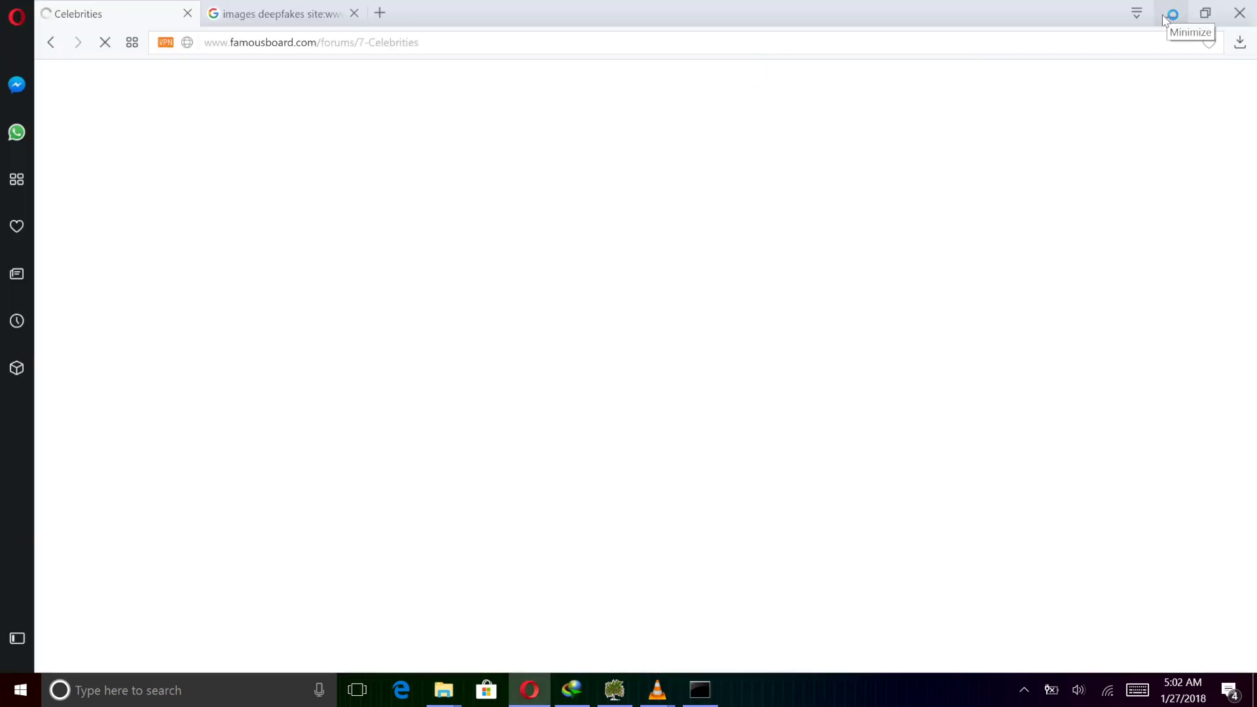
pyautogui.click(1163, 14)
# Step: Close the command window and display the extracted frames in the supes folder as large icons
pyautogui.moveTo(473, 66); pyautogui.dragTo(724, 144)
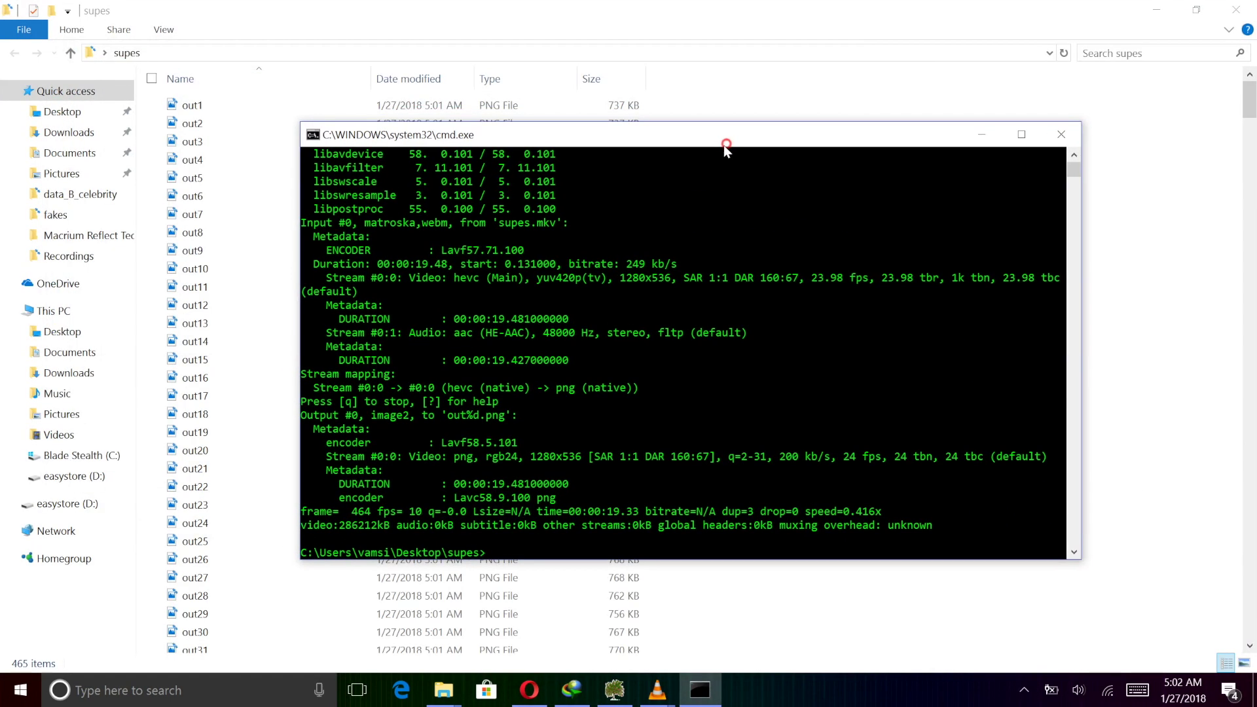
pyautogui.click(1069, 134)
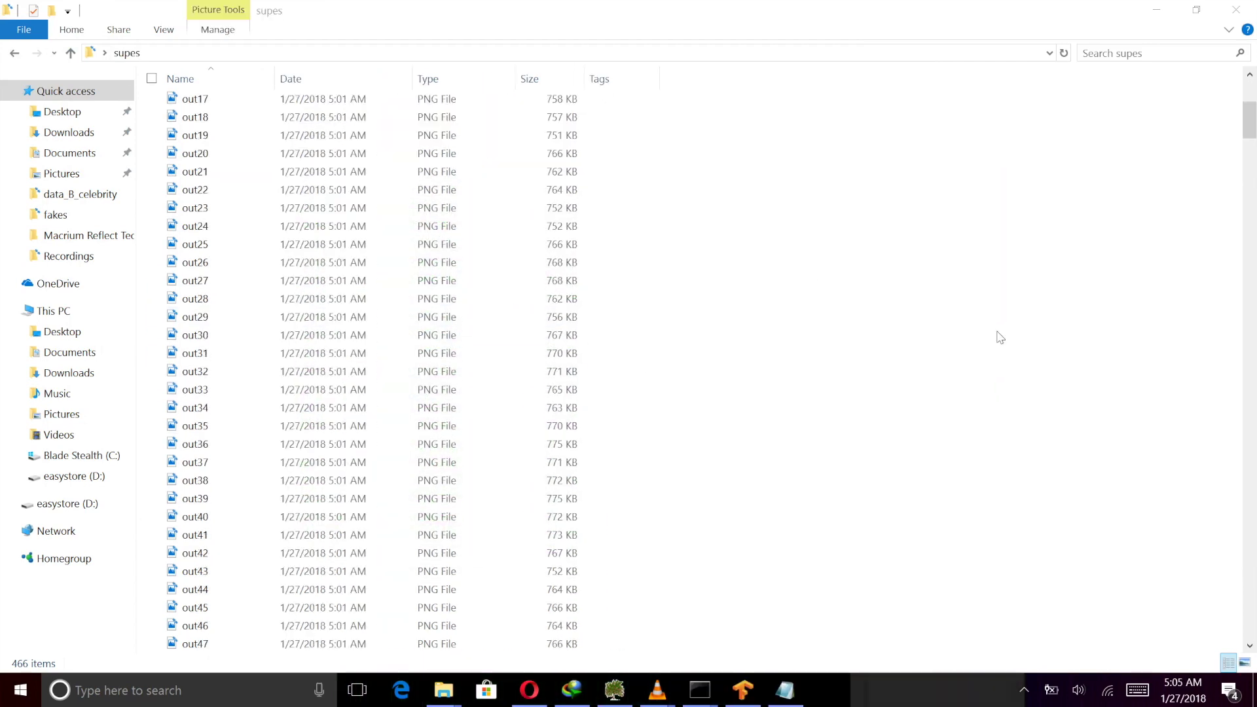
pyautogui.rightClick(800, 376)
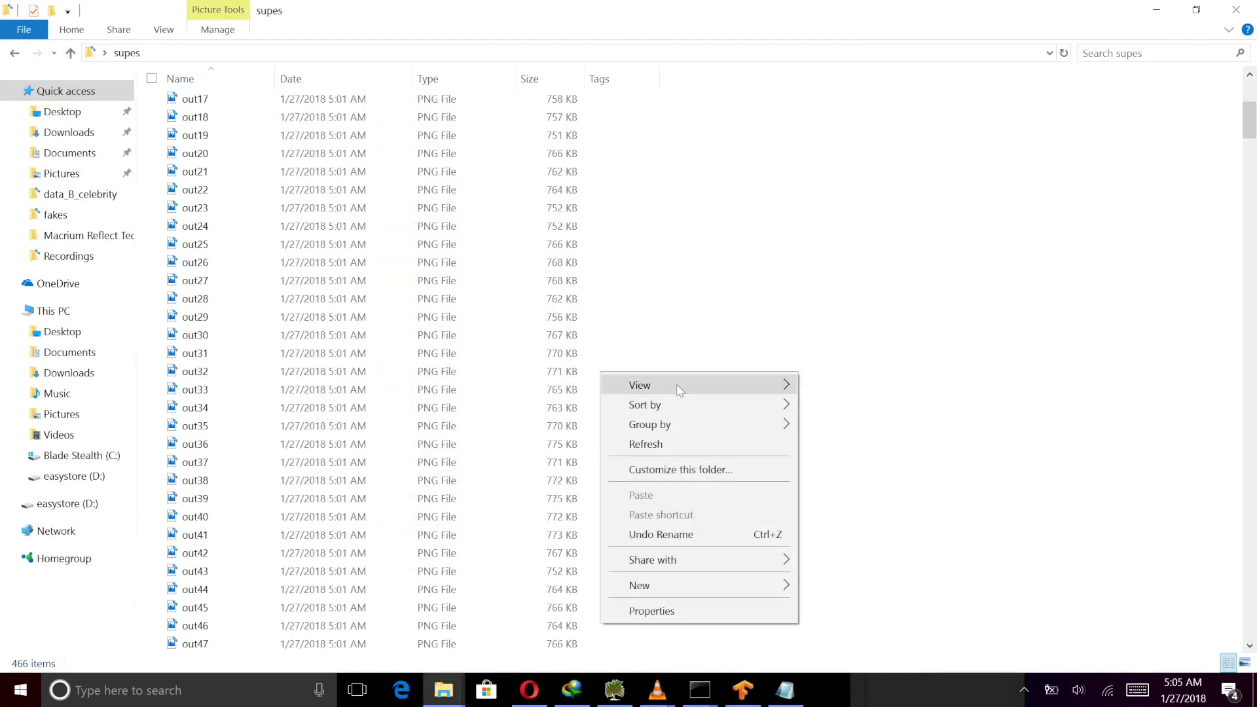
pyautogui.moveTo(681, 385)
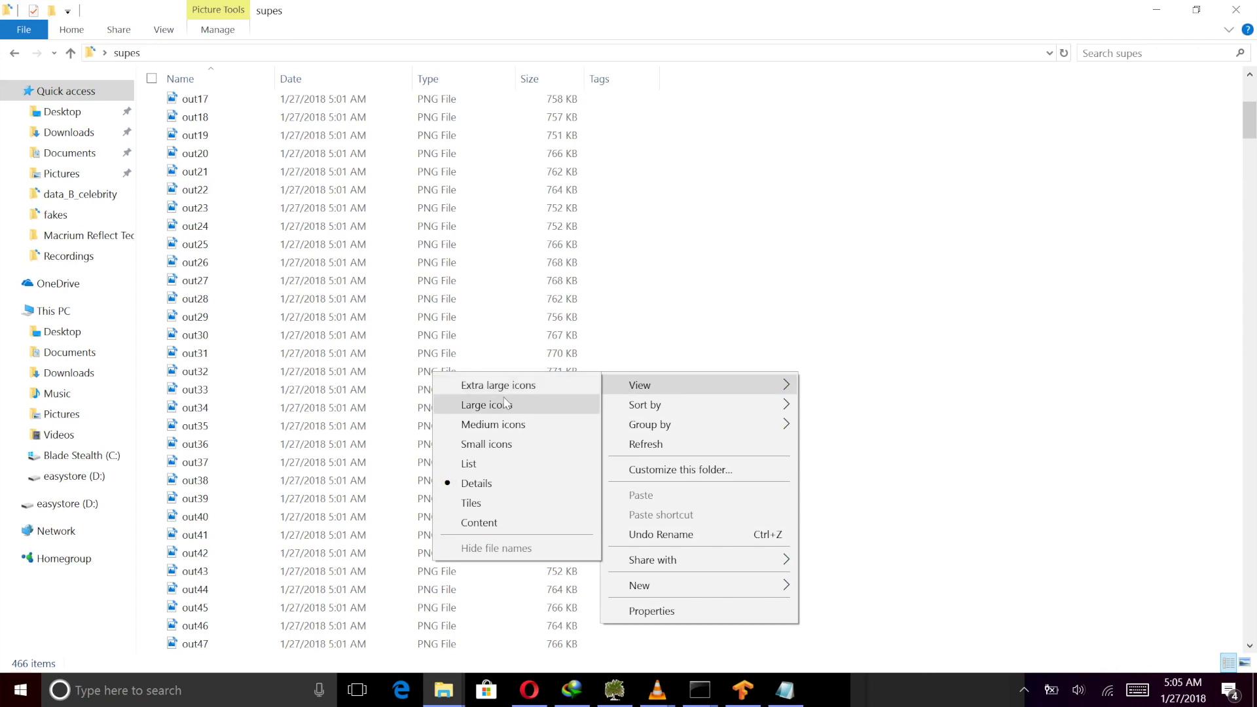
pyautogui.click(506, 404)
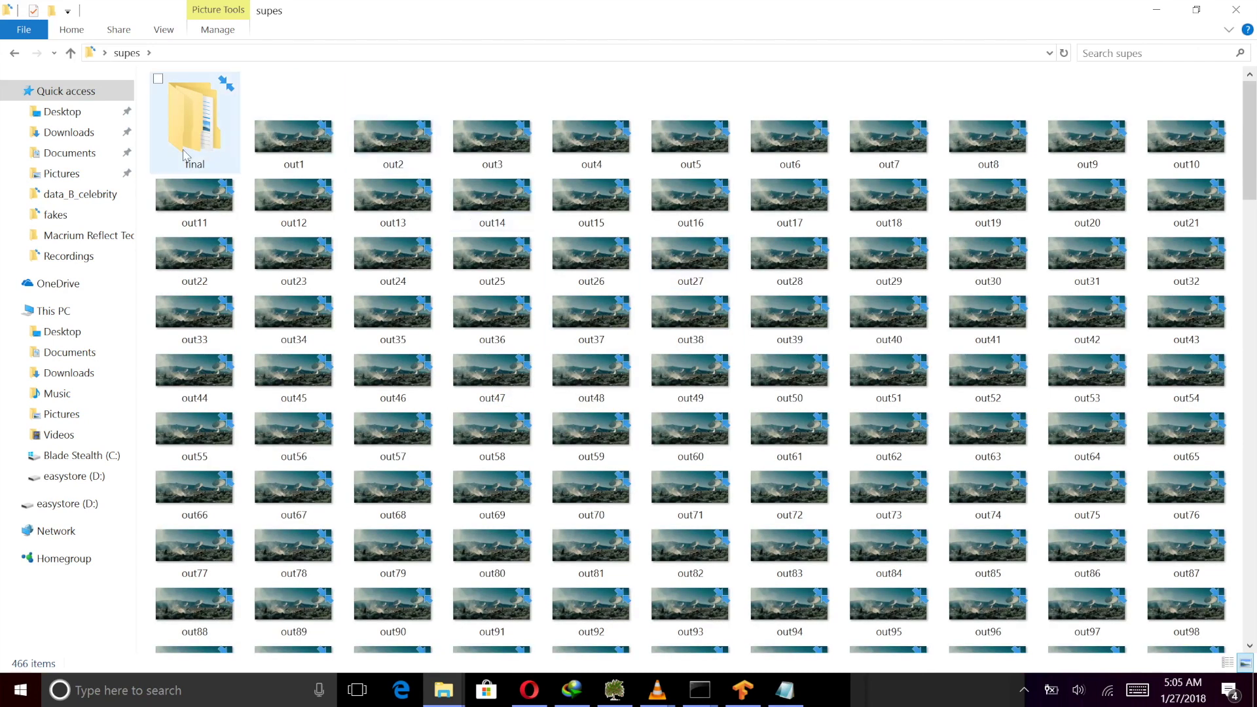
# Step: Delete the existing final folder inside supes and create a new empty folder named final
pyautogui.click(184, 154)
pyautogui.press('Delete')
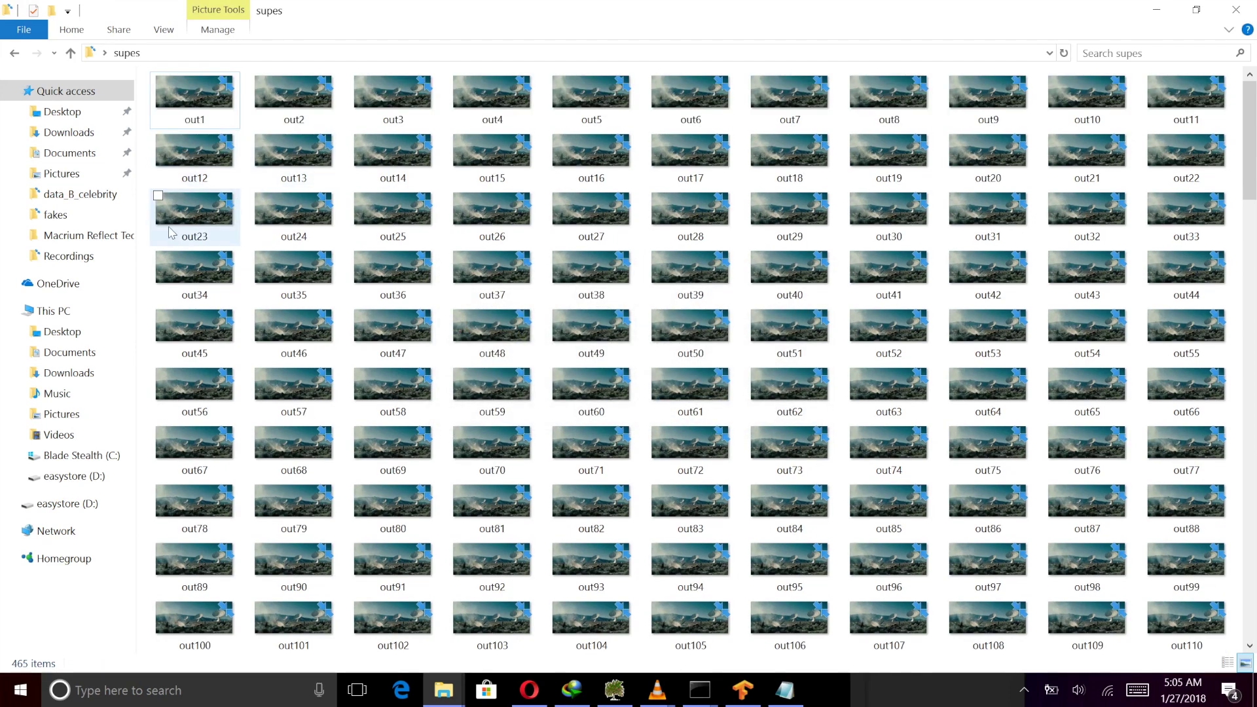
pyautogui.rightClick(146, 234)
pyautogui.moveTo(38, 452)
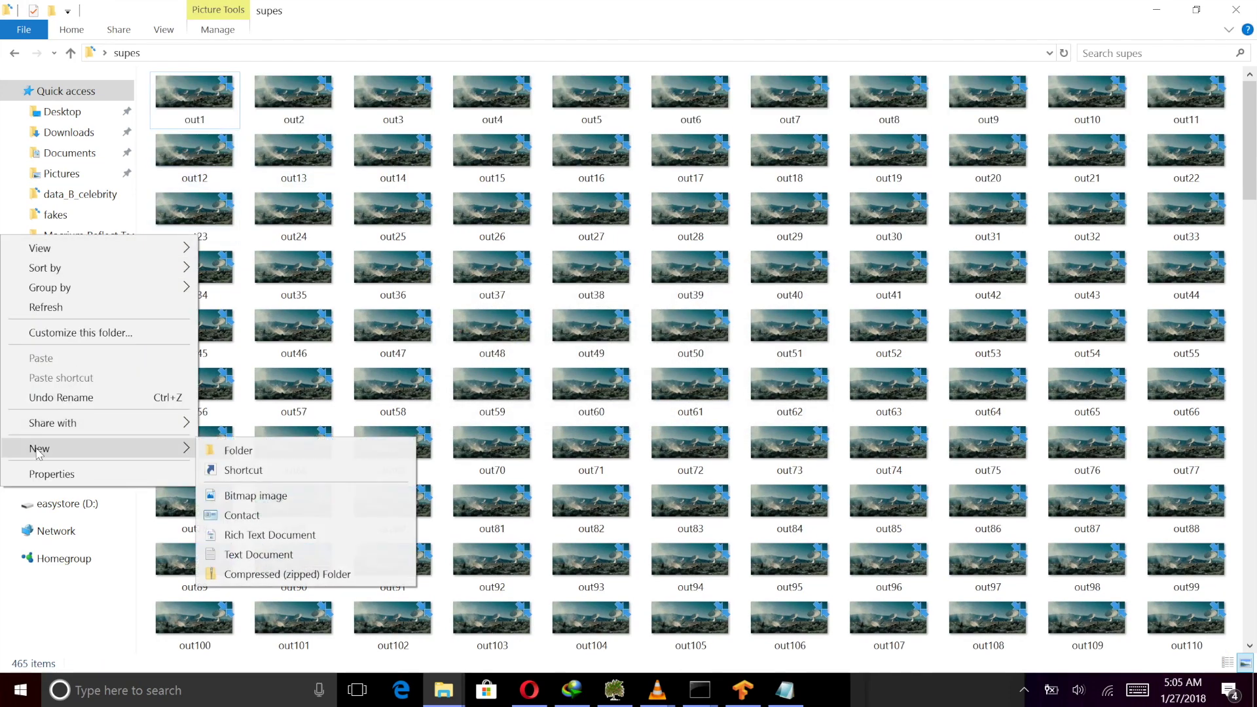
pyautogui.click(226, 451)
pyautogui.write('final')
pyautogui.press('Return')
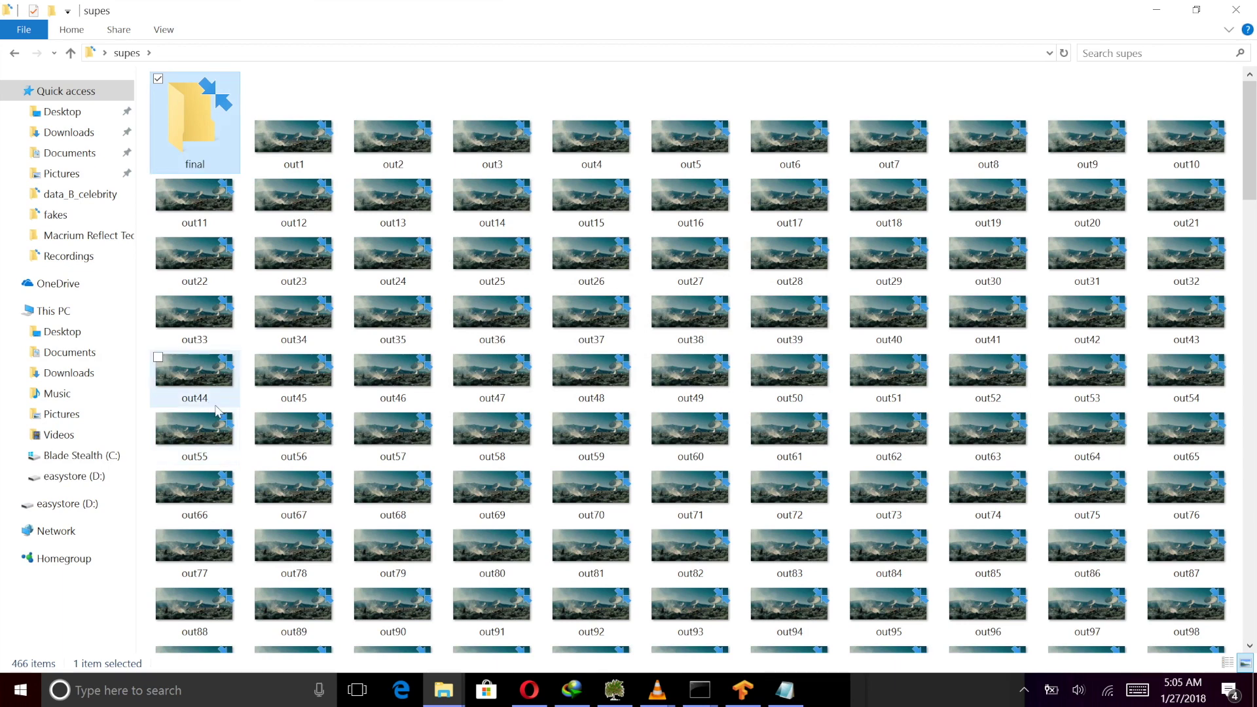
# Step: Put the frames out200 through out464 from the supes folder into its final subfolder
pyautogui.scroll(-10, 575, 435)
pyautogui.scroll(-2, 754, 367)
pyautogui.click(385, 160)
pyautogui.moveTo(1253, 412); pyautogui.dragTo(1253, 632)
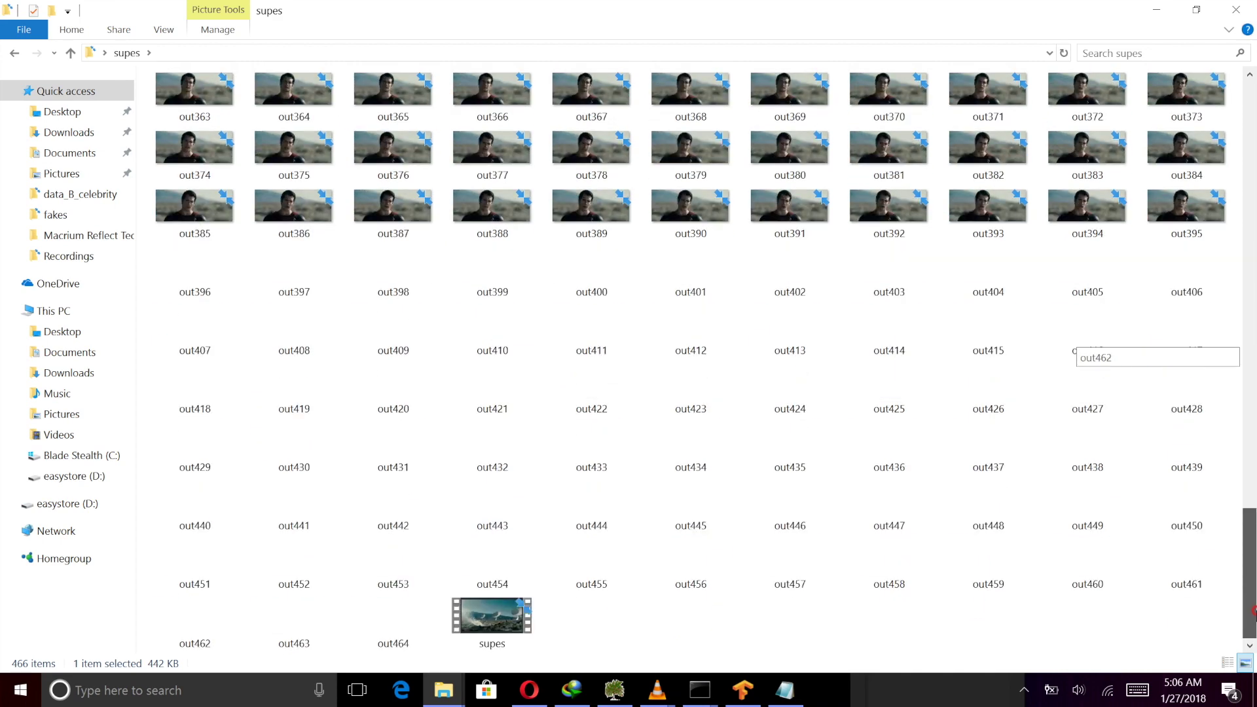
pyautogui.keyDown('shift'); pyautogui.click(406, 611); pyautogui.keyUp('shift')
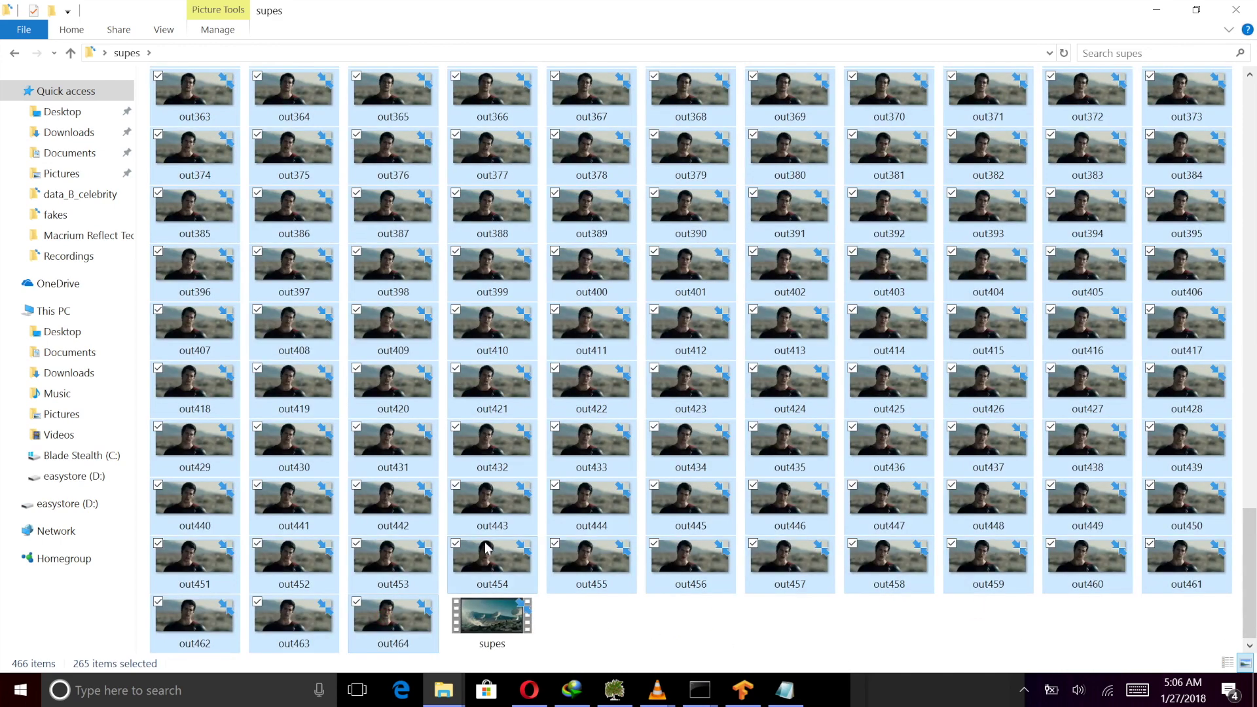
pyautogui.click(1251, 257)
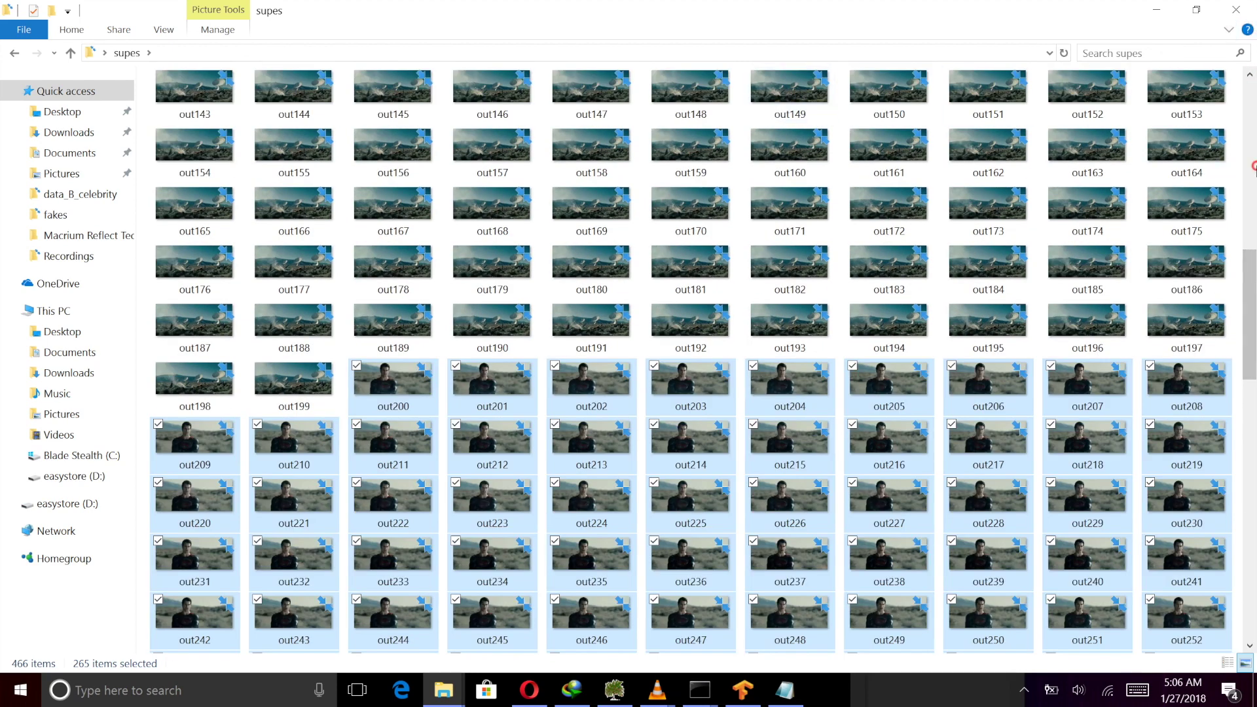
pyautogui.click(1252, 167)
pyautogui.scroll(3, 1253, 167)
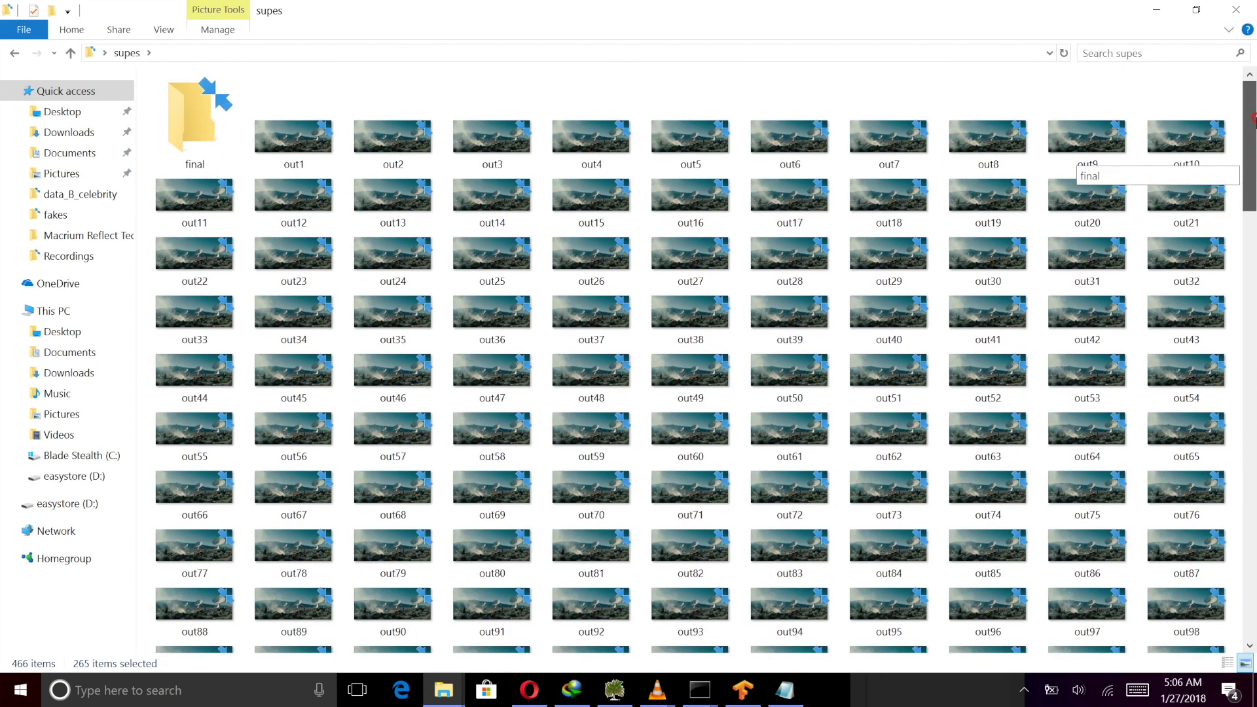
pyautogui.doubleClick(186, 131)
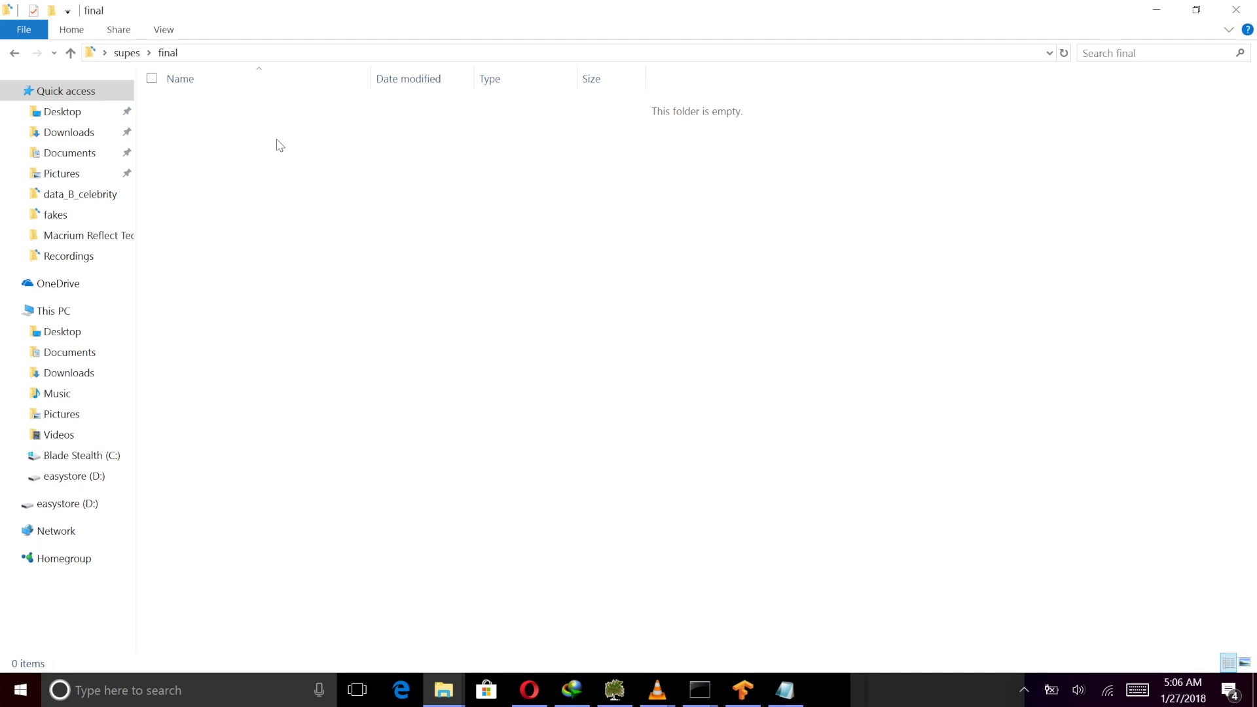
pyautogui.hotkey('ctrl', 'v')
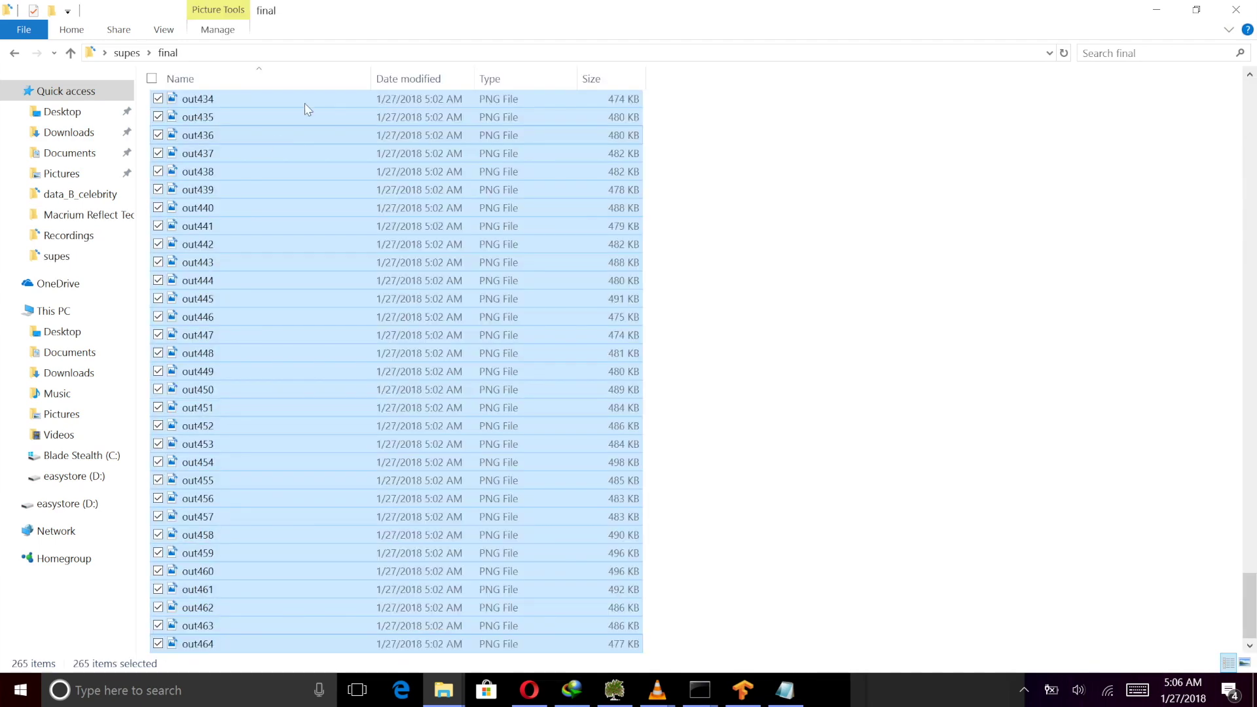
pyautogui.click(868, 367)
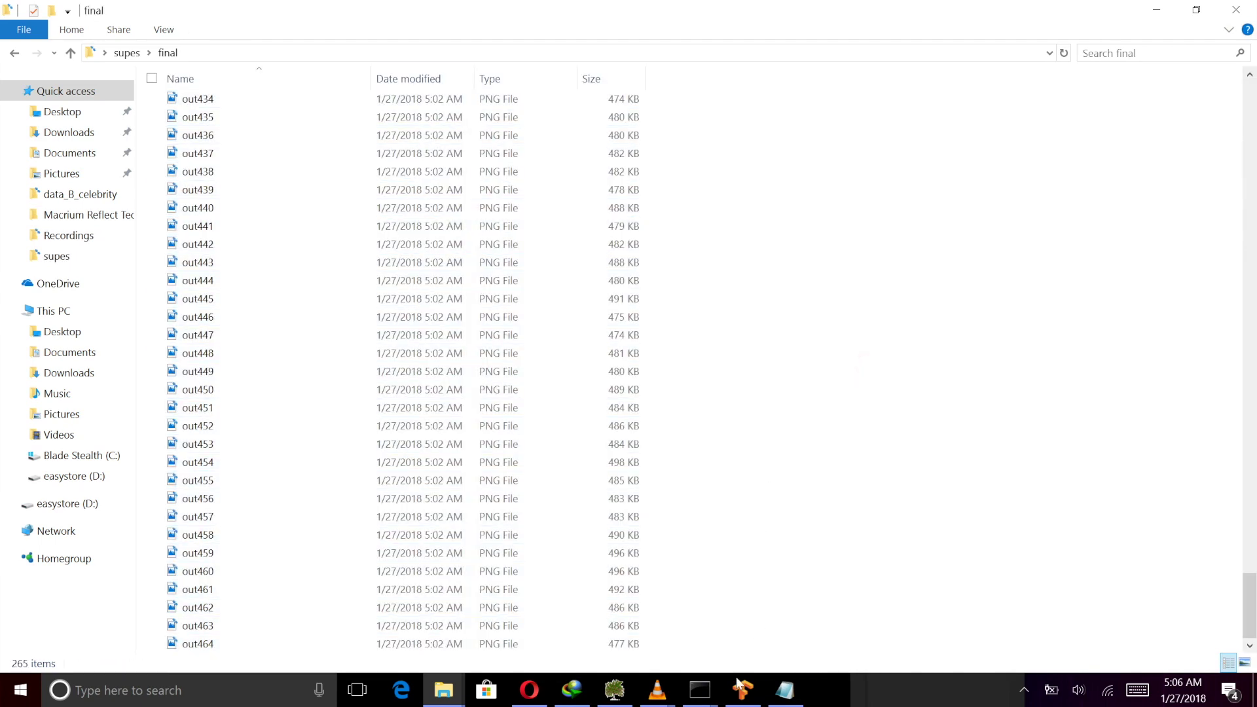
# Step: Copy the path of the final folder and replace the Notepad text with it
pyautogui.click(265, 53)
pyautogui.hotkey('ctrl', 'c')
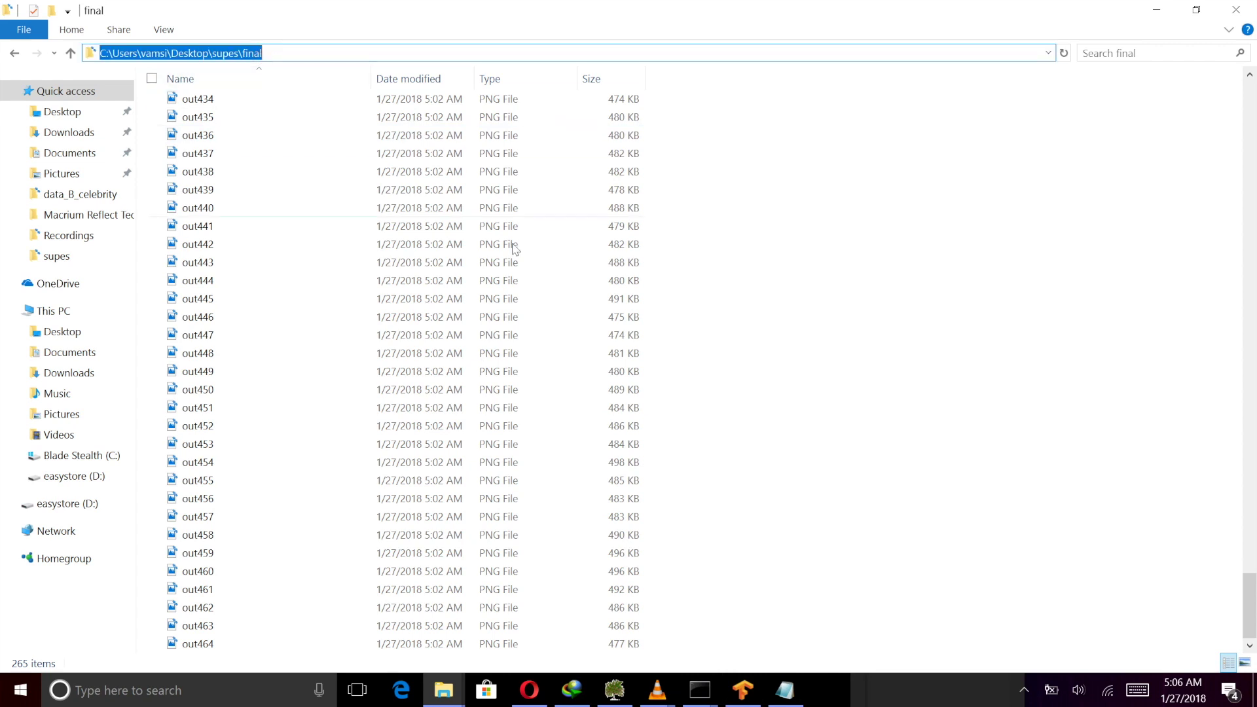
pyautogui.click(785, 690)
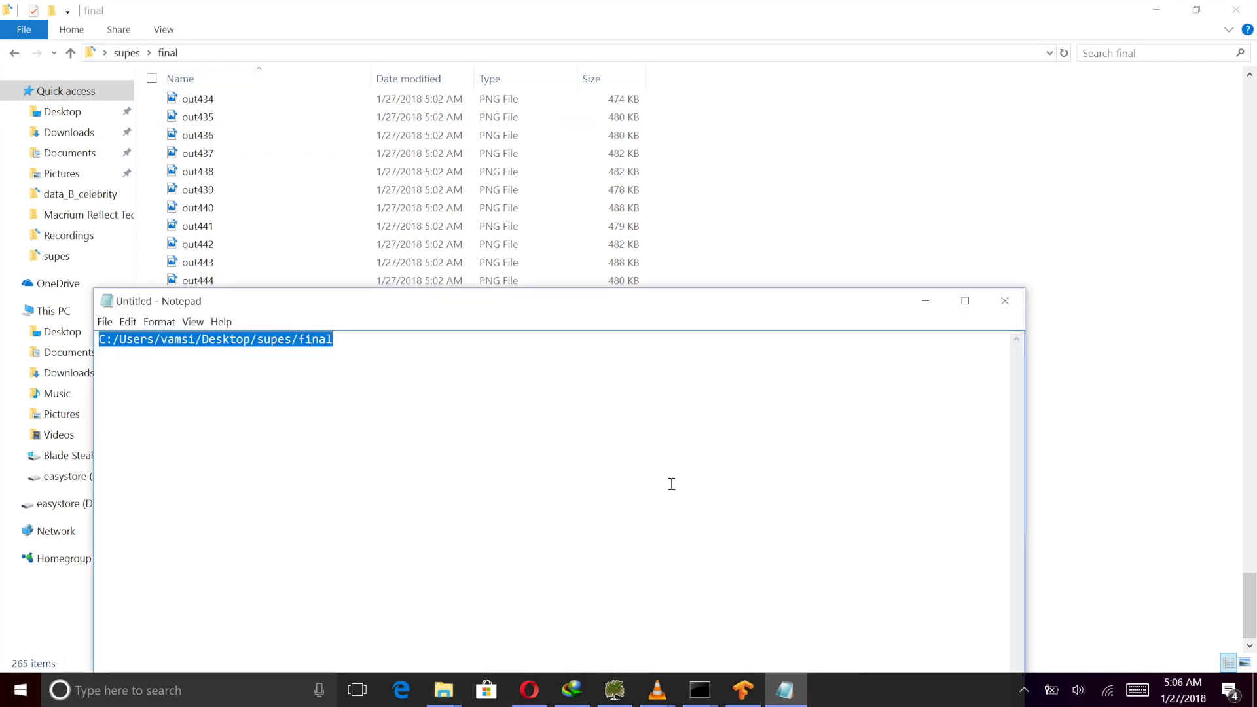
pyautogui.hotkey('ctrl', 'v')
# Step: Replace all backslashes in the Notepad path with forward slashes and close the Replace dialog
pyautogui.click(127, 321)
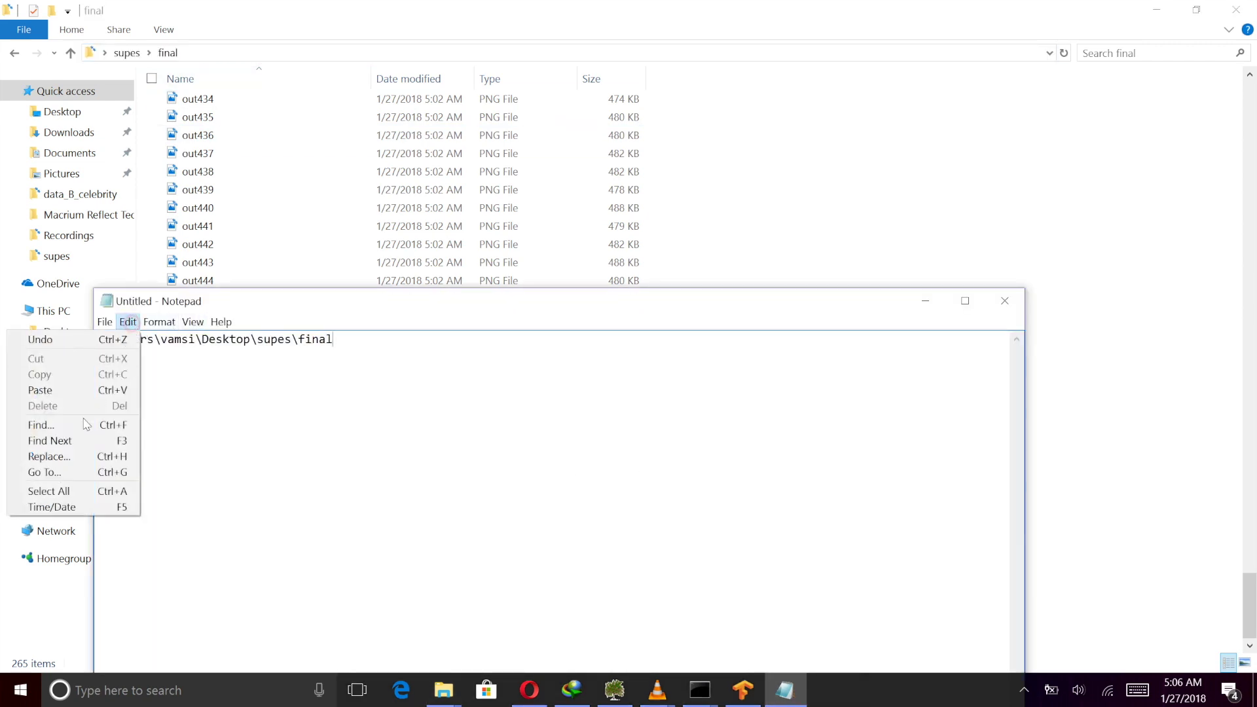
pyautogui.click(49, 456)
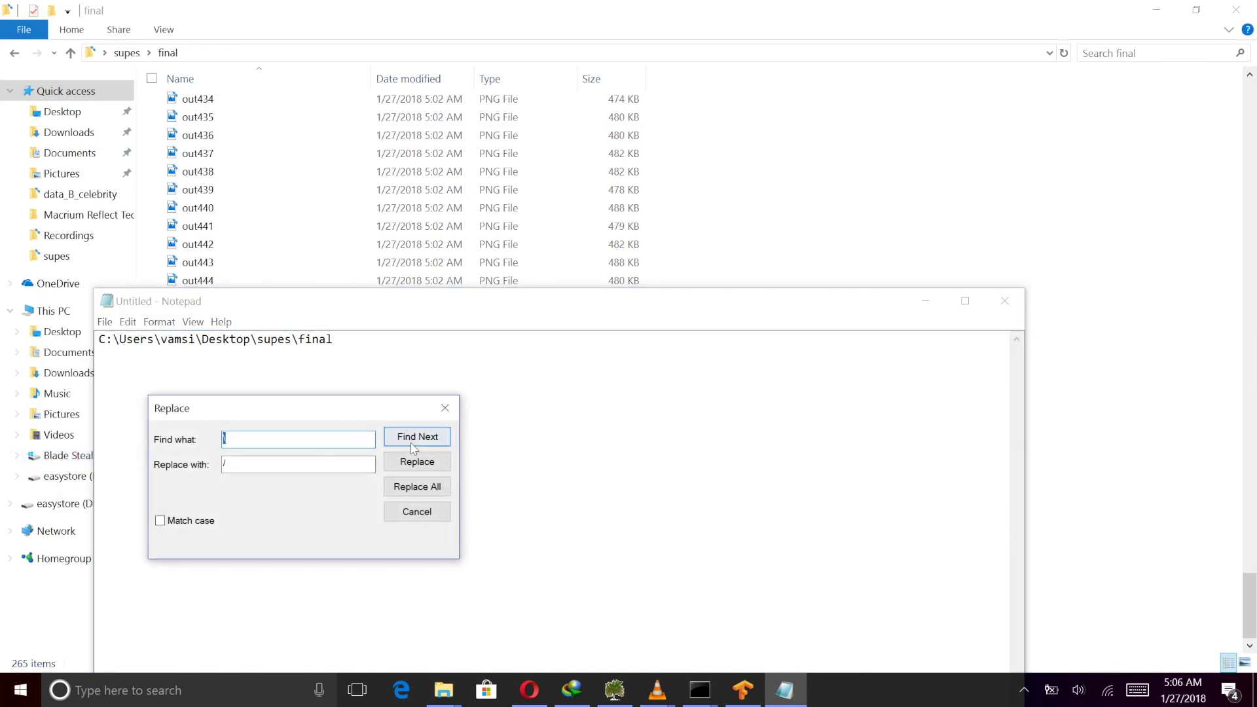
pyautogui.click(430, 491)
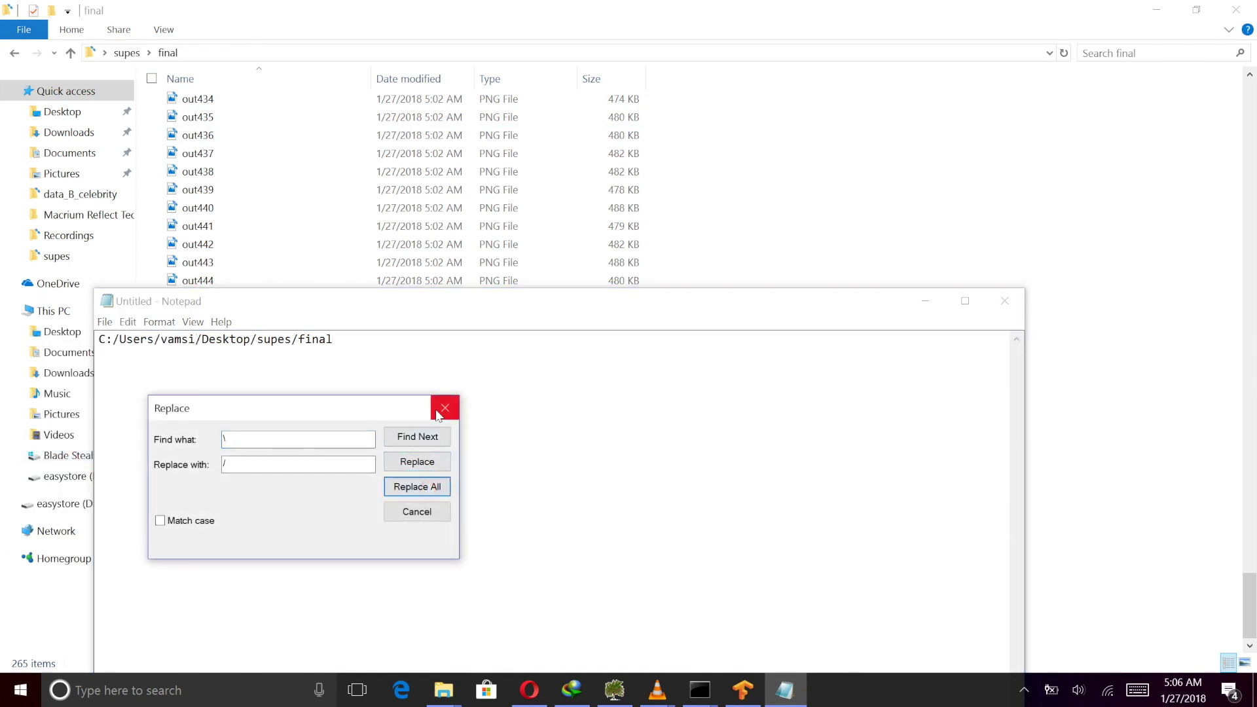
pyautogui.click(445, 408)
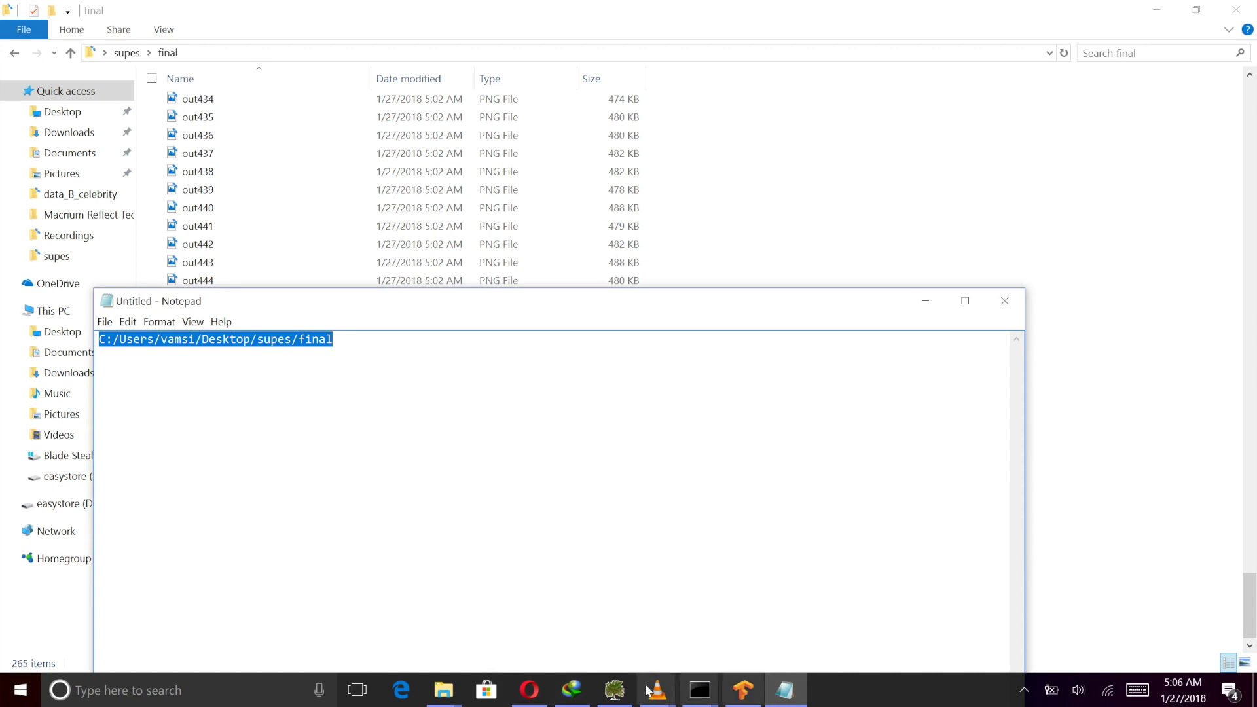
# Step: Switch to FakeApp, set the Extract data path to the forward-slash path of supes/final, and start the extraction
pyautogui.click(743, 690)
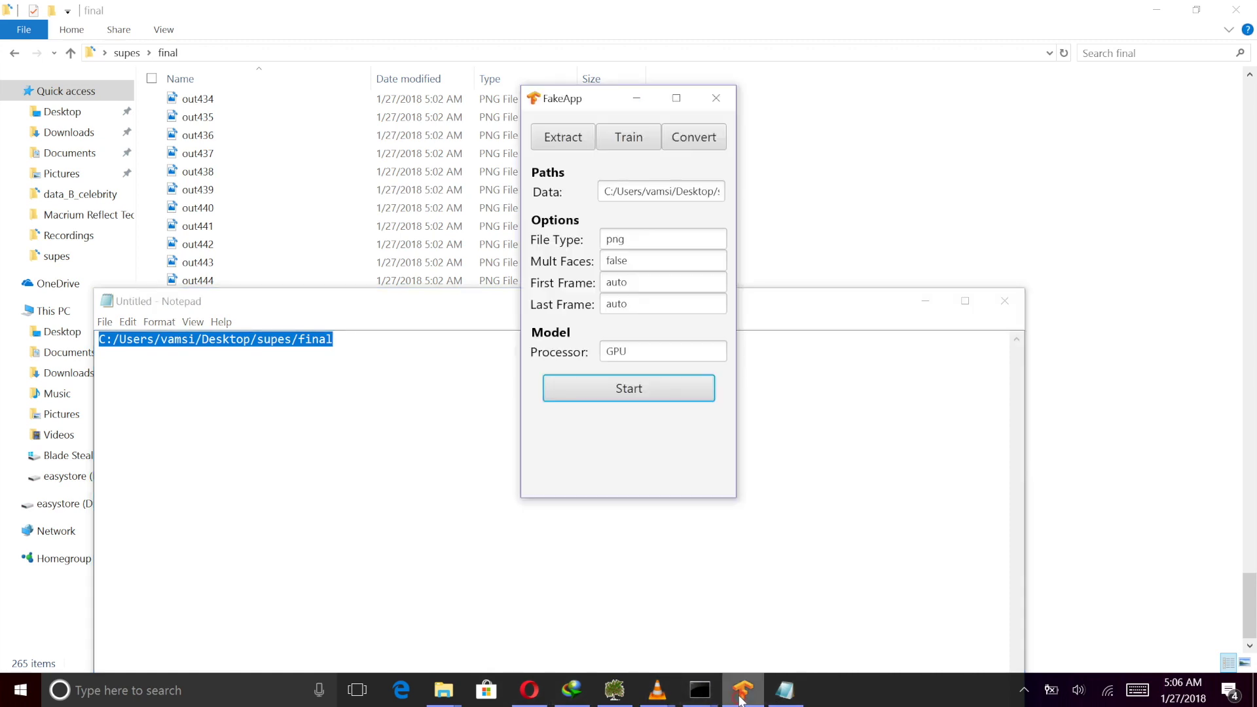
pyautogui.tripleClick(680, 192)
pyautogui.write('C:/Users/vamsi/Desktop/supes/final')
pyautogui.click(592, 388)
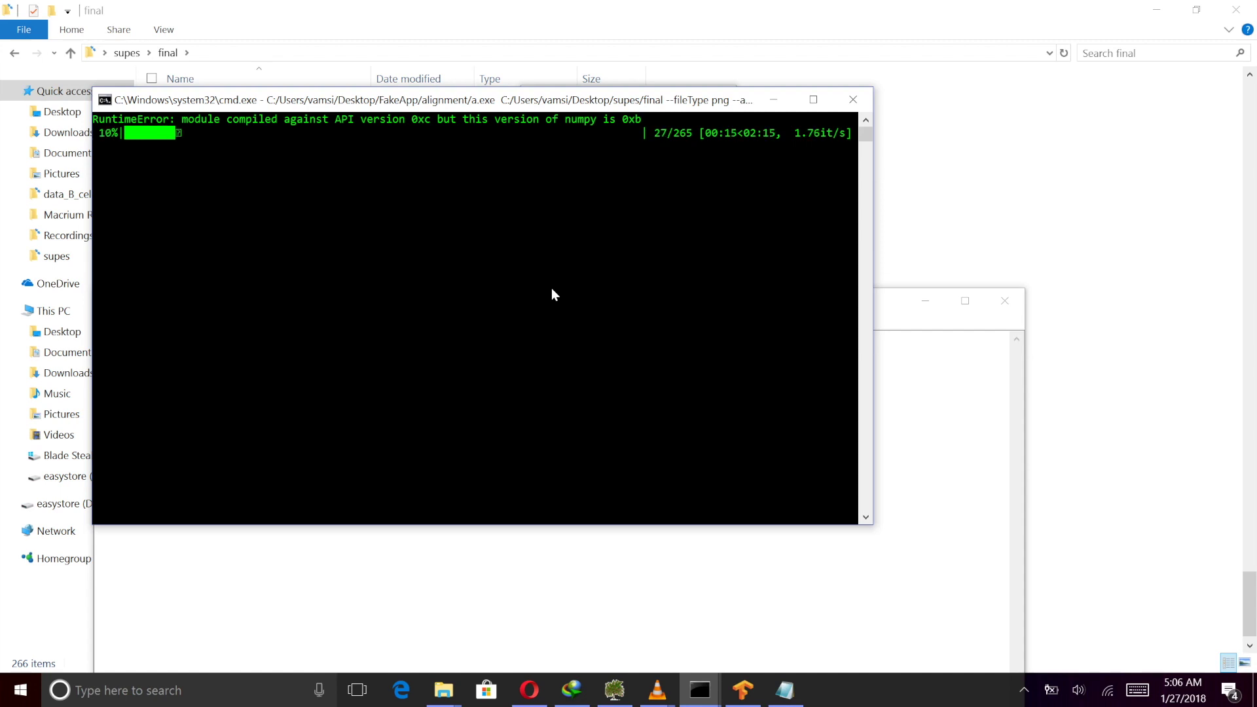
pyautogui.click(1024, 690)
pyautogui.rightClick(956, 553)
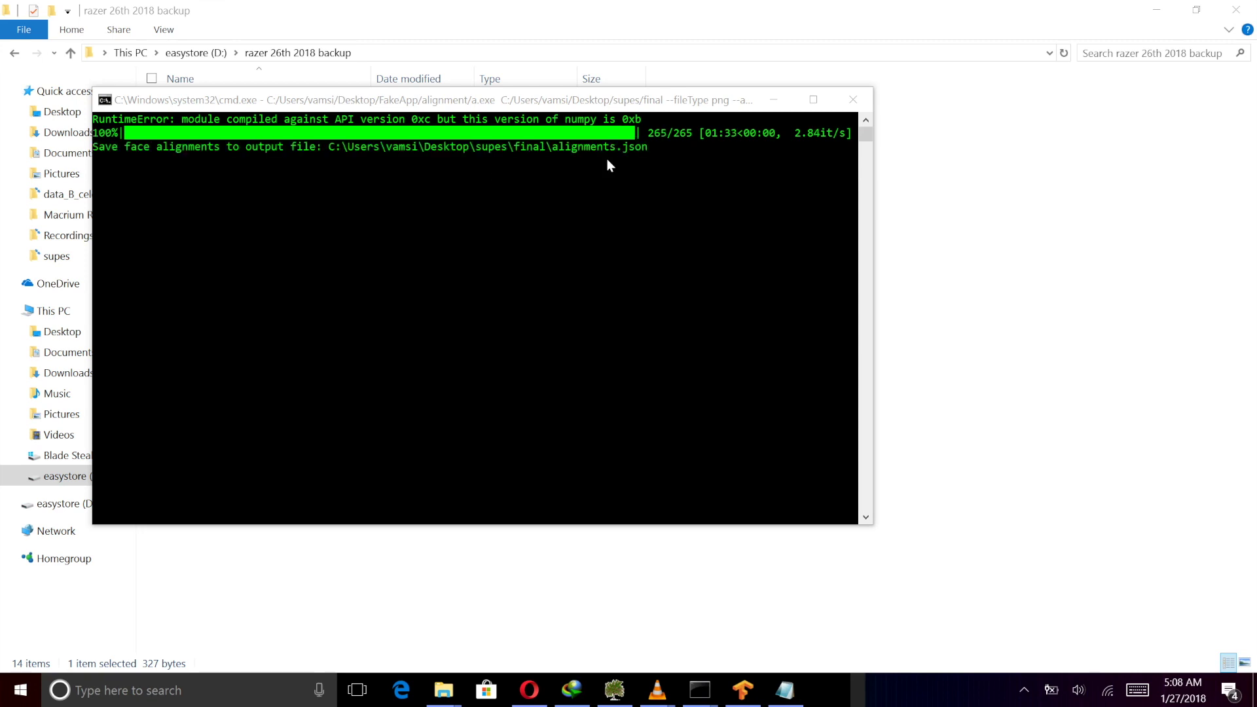
# Step: Close the finished extraction console and open the Convert settings in FakeApp
pyautogui.click(853, 100)
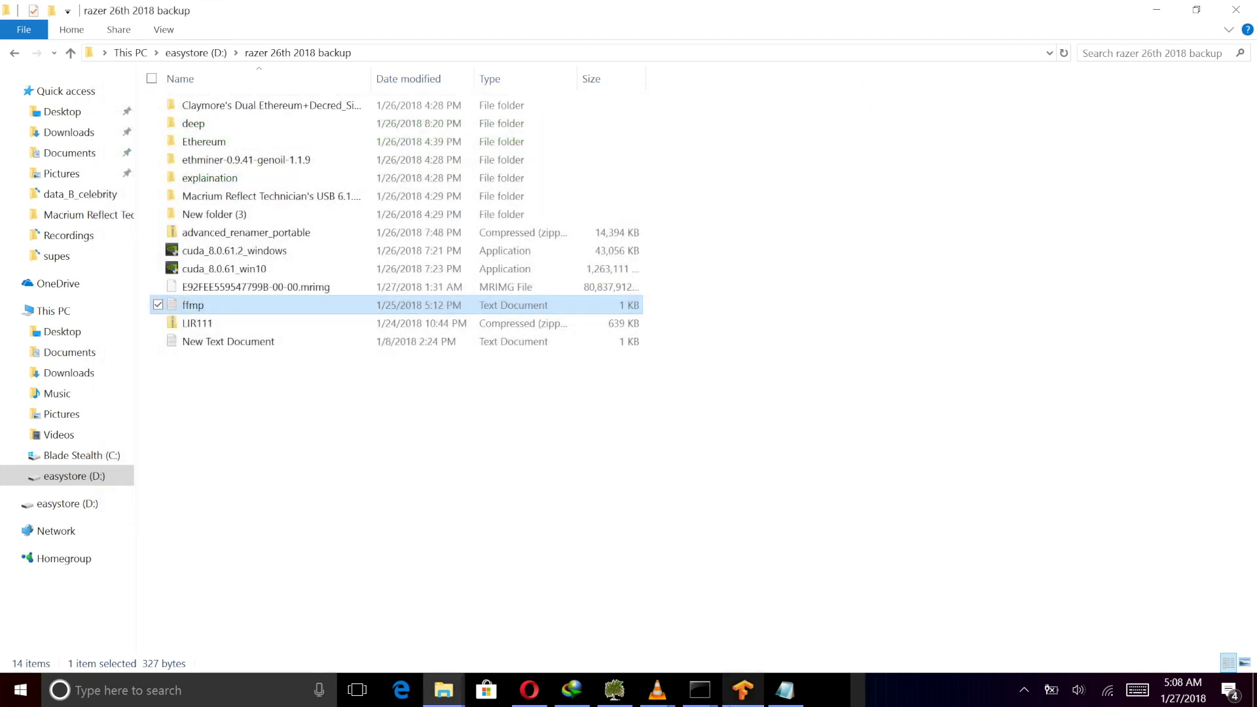
pyautogui.click(743, 691)
pyautogui.click(689, 140)
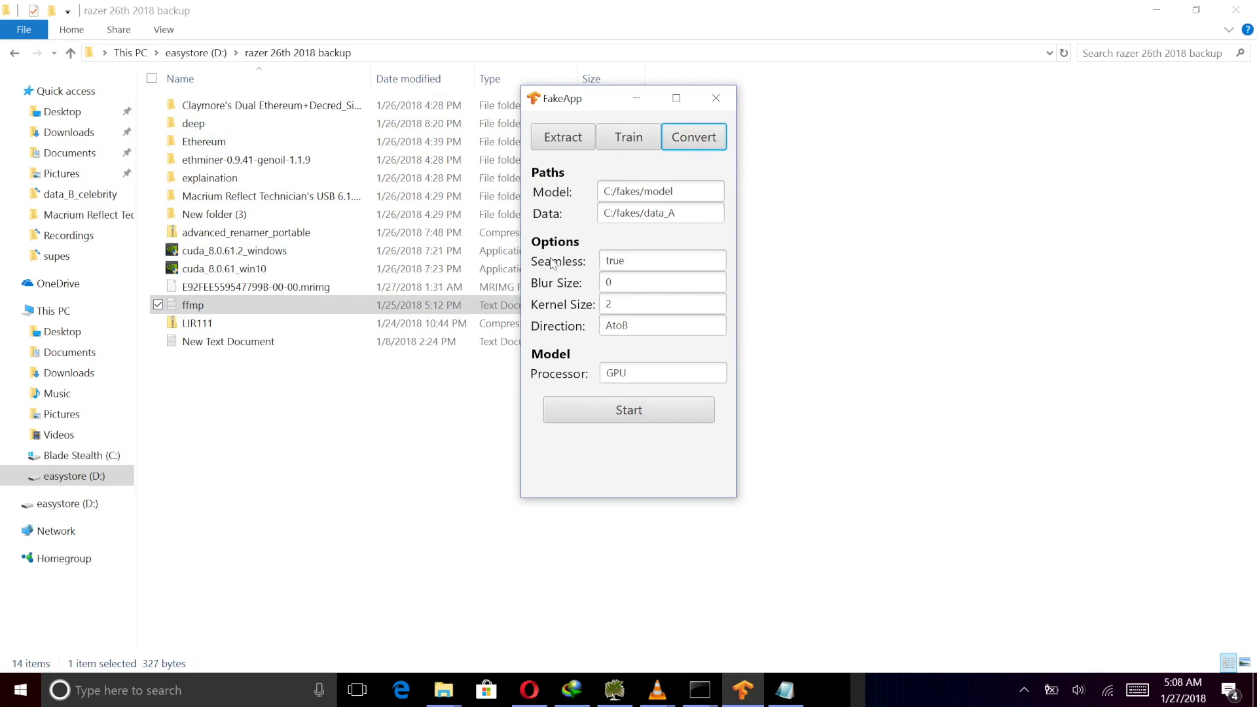
# Step: Close the backup folder window and the failed extraction console, and clear the FakeApp launch console off the desktop
pyautogui.click(1236, 9)
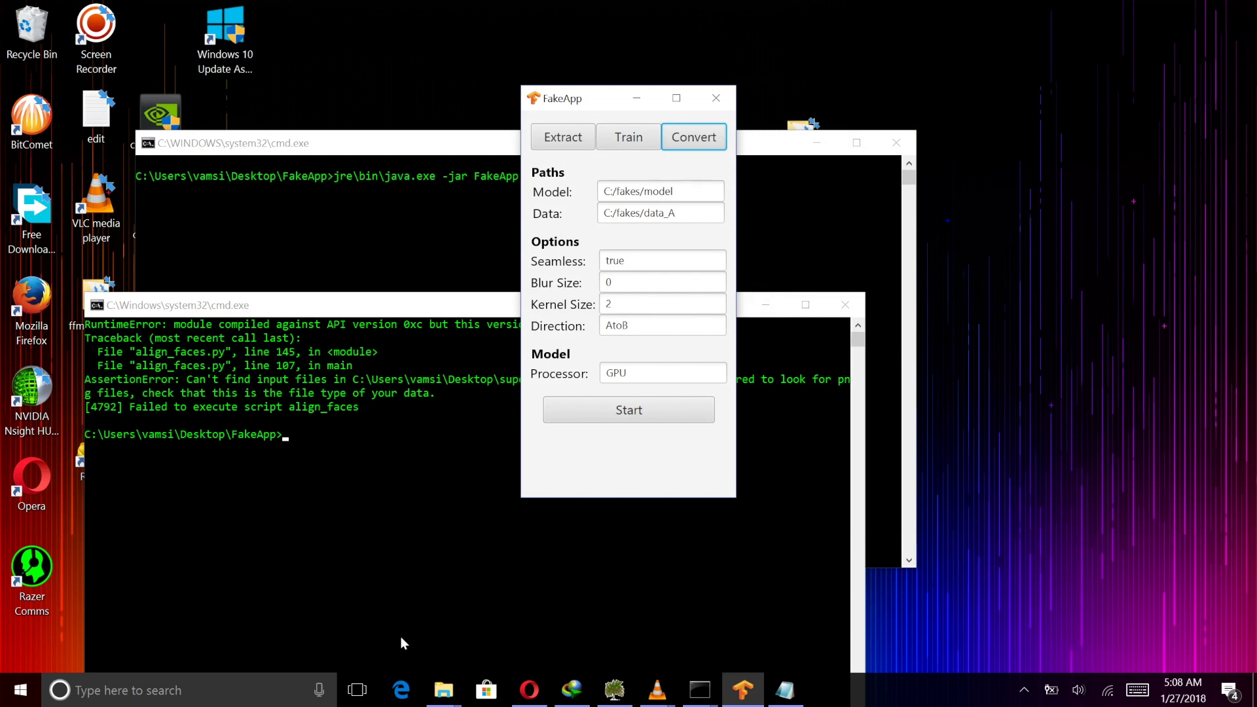
pyautogui.click(457, 699)
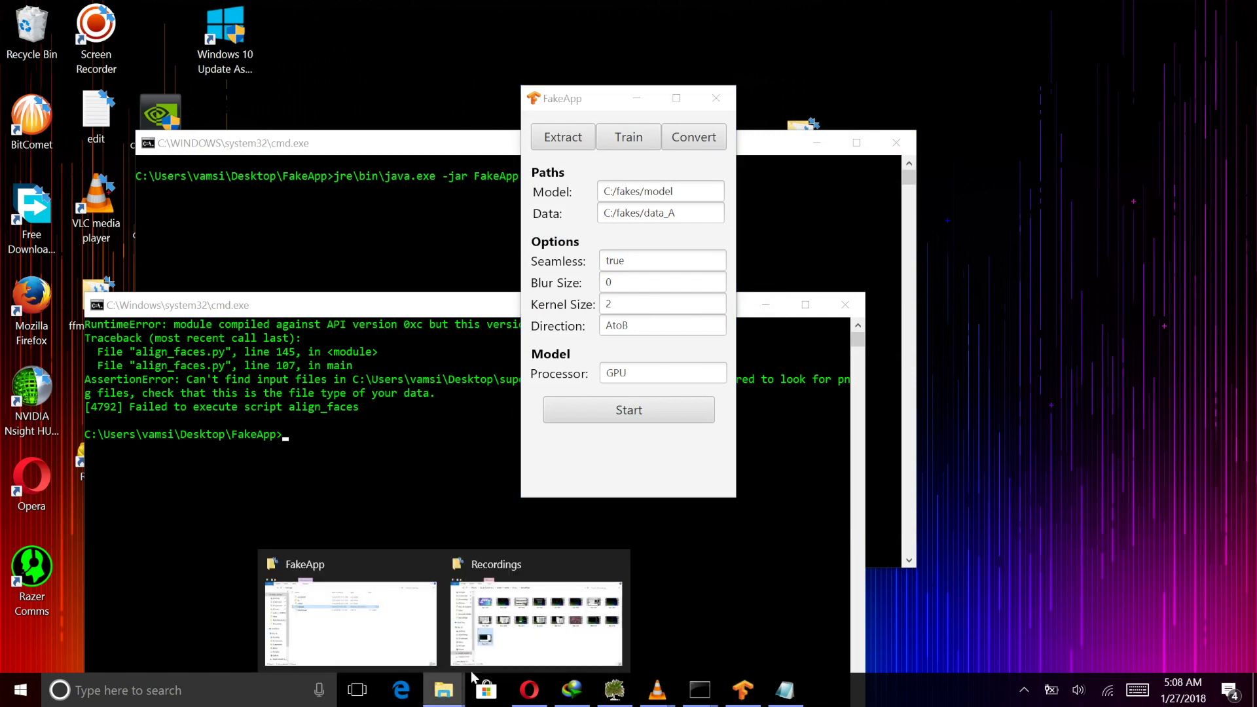
pyautogui.click(845, 304)
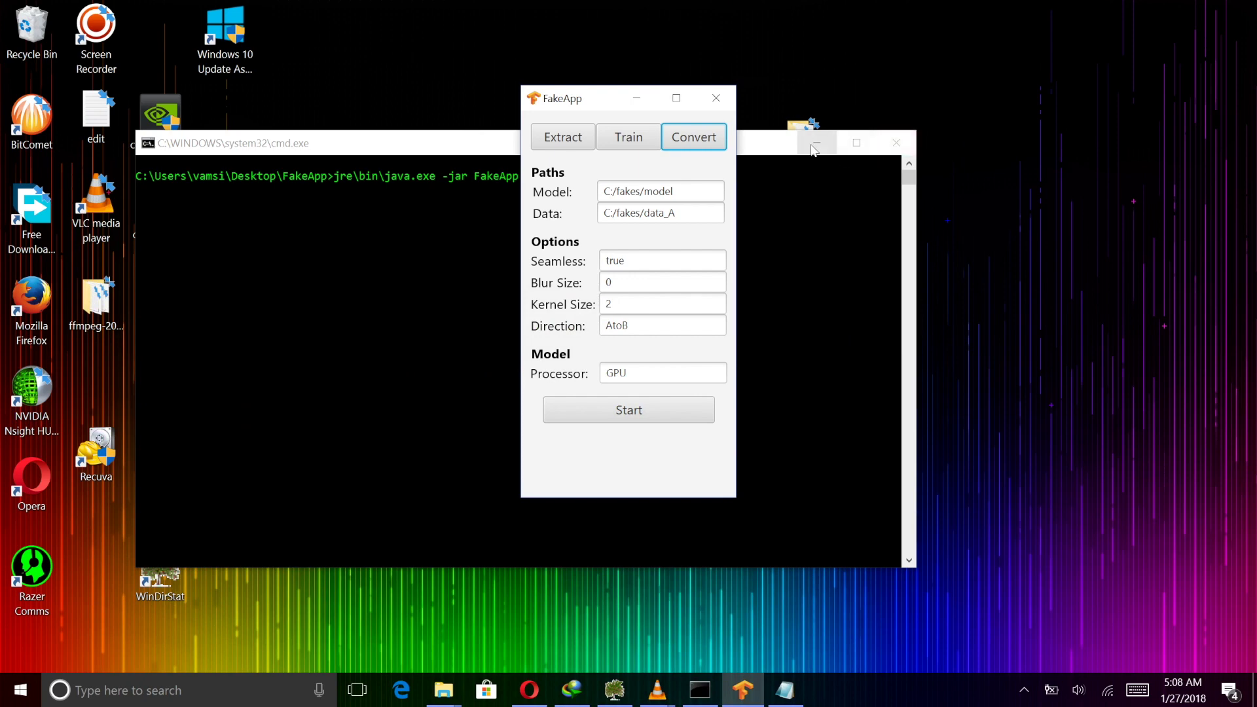
pyautogui.click(894, 144)
# Step: Copy the path of the final folder inside supes and put it in place of the path in Notepad
pyautogui.doubleClick(847, 366)
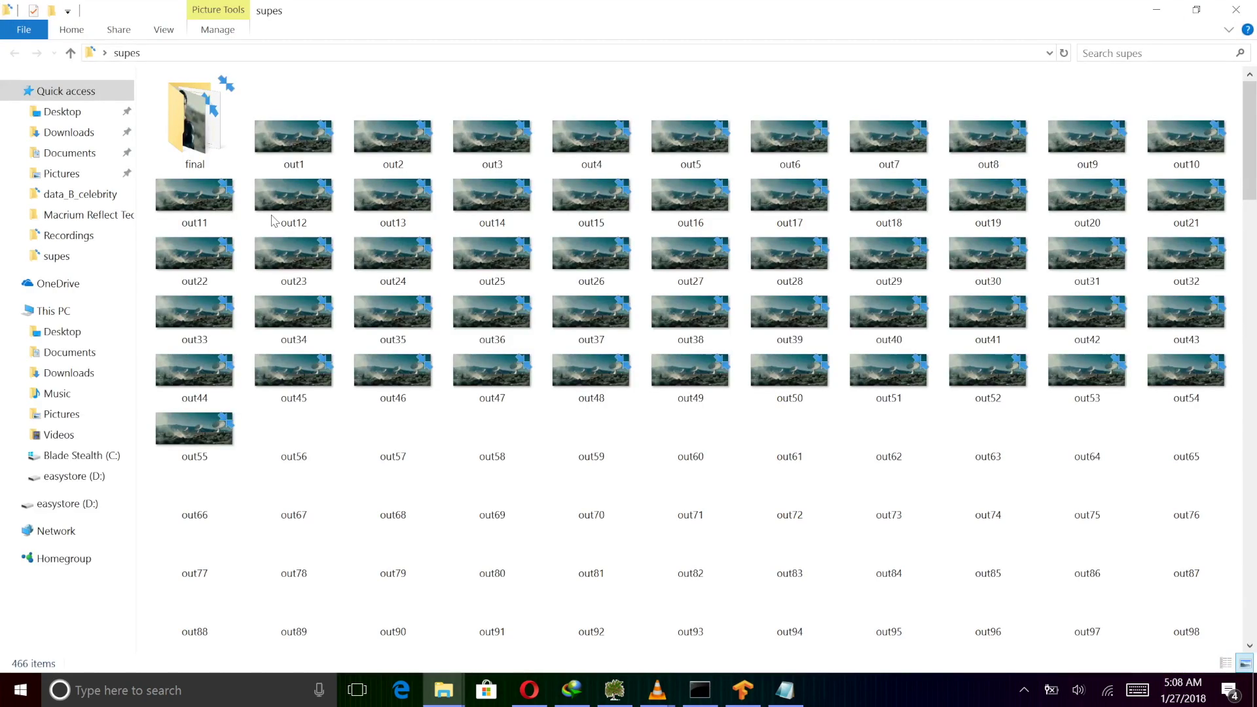
pyautogui.doubleClick(194, 121)
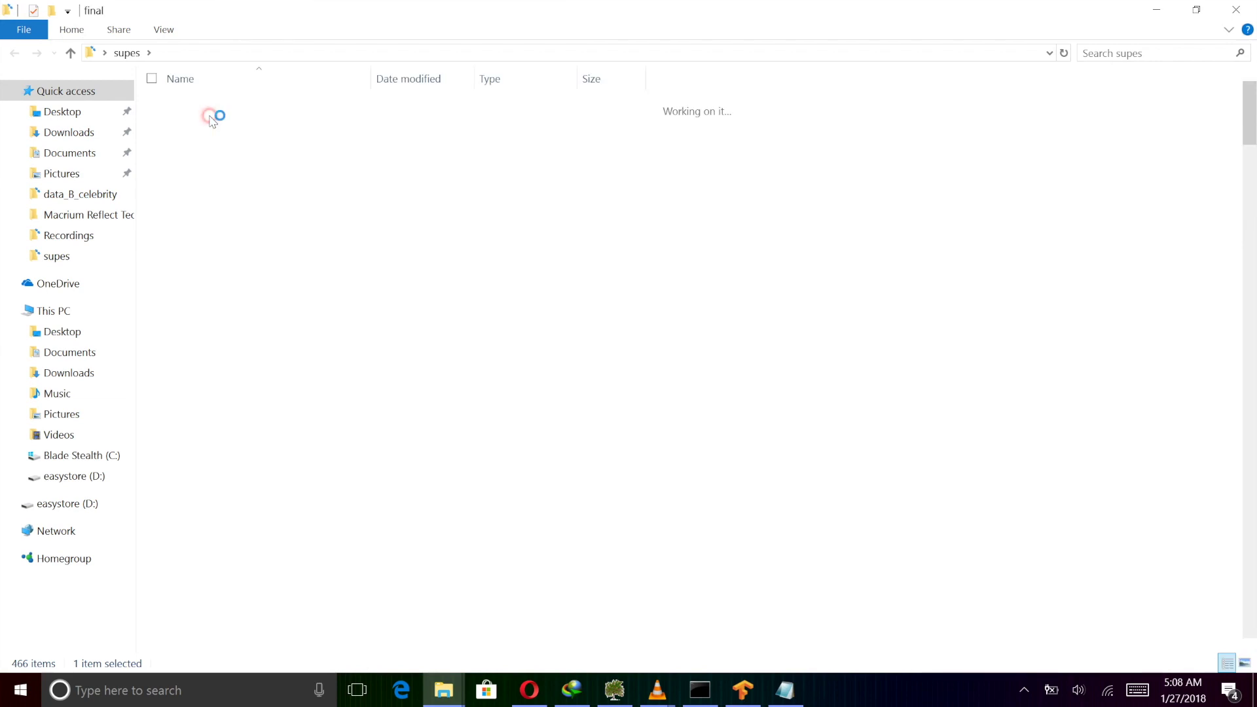
pyautogui.click(305, 52)
pyautogui.hotkey('ctrl', 'c')
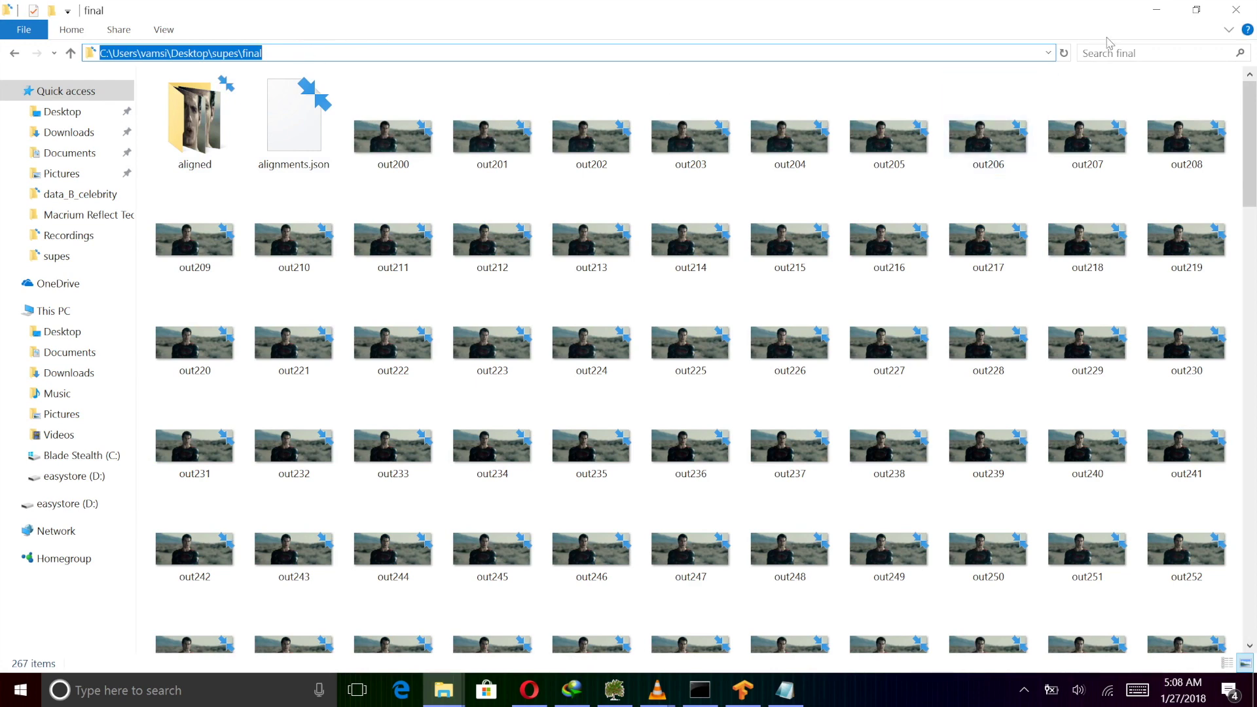
pyautogui.click(1156, 10)
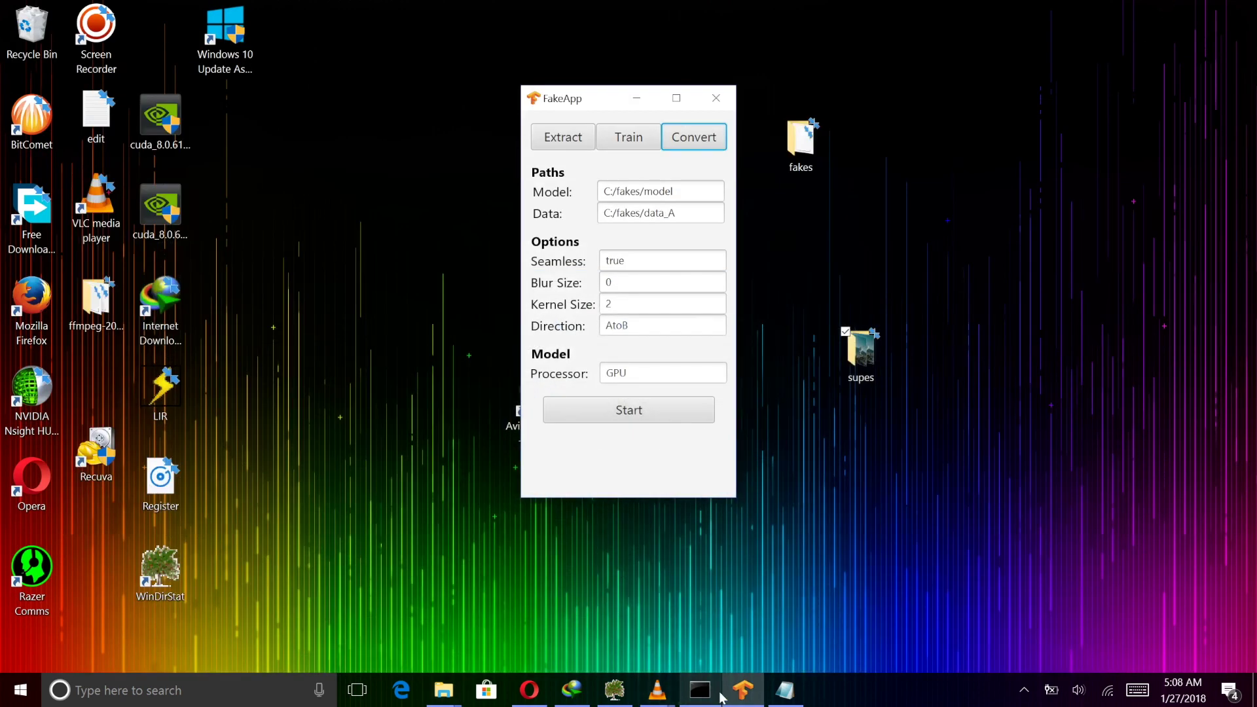
pyautogui.click(785, 690)
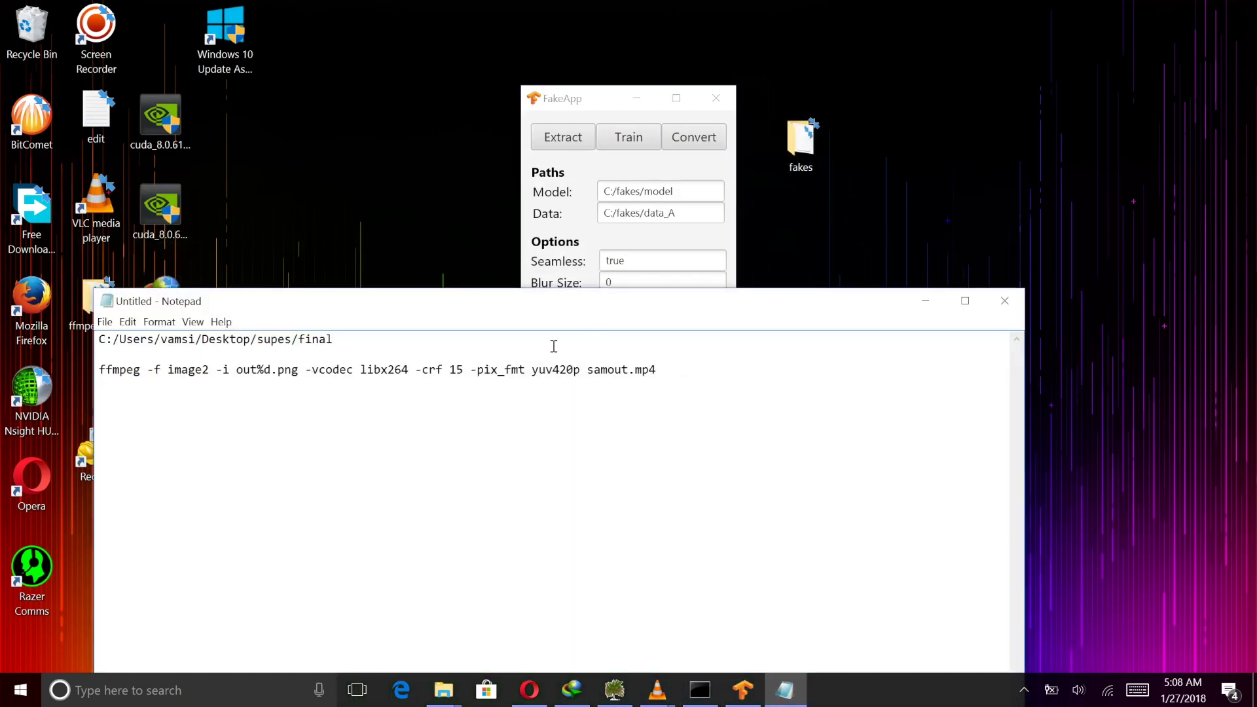
pyautogui.moveTo(542, 351); pyautogui.dragTo(20, 321)
pyautogui.hotkey('ctrl', 'v')
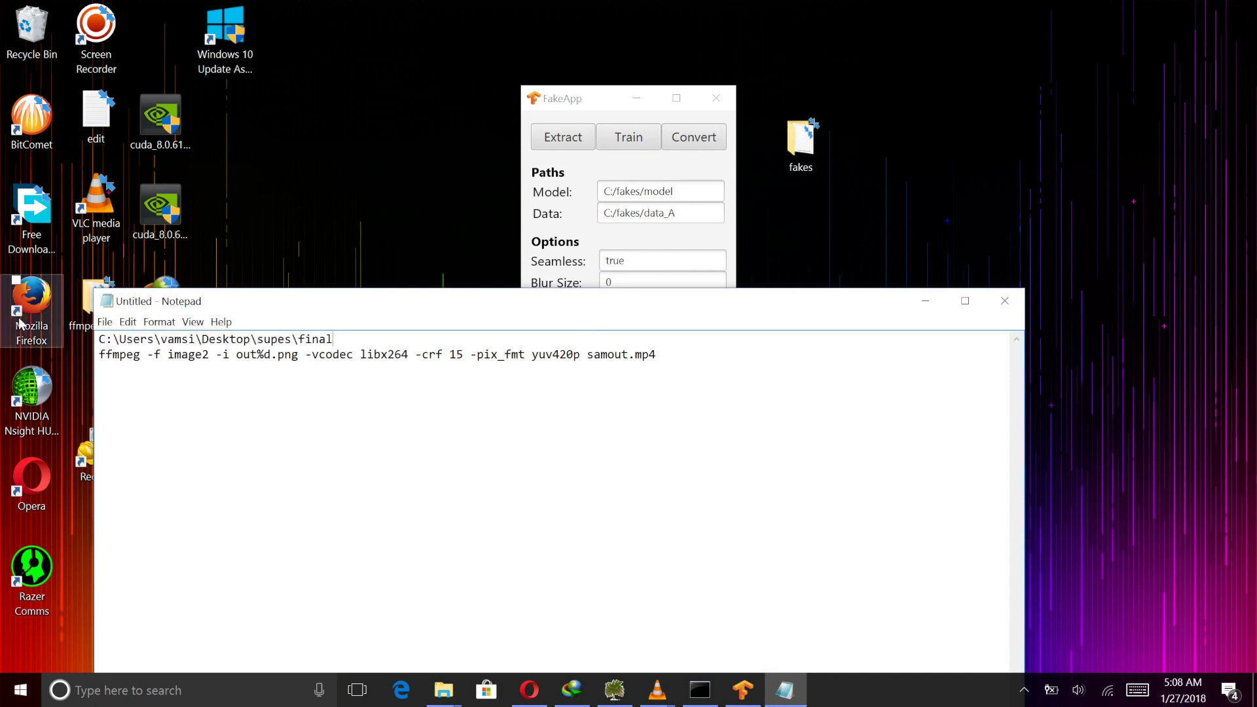
# Step: Replace all backslashes in the final folder's path in Notepad with forward slashes and close the Replace dialog
pyautogui.click(128, 321)
pyautogui.click(77, 454)
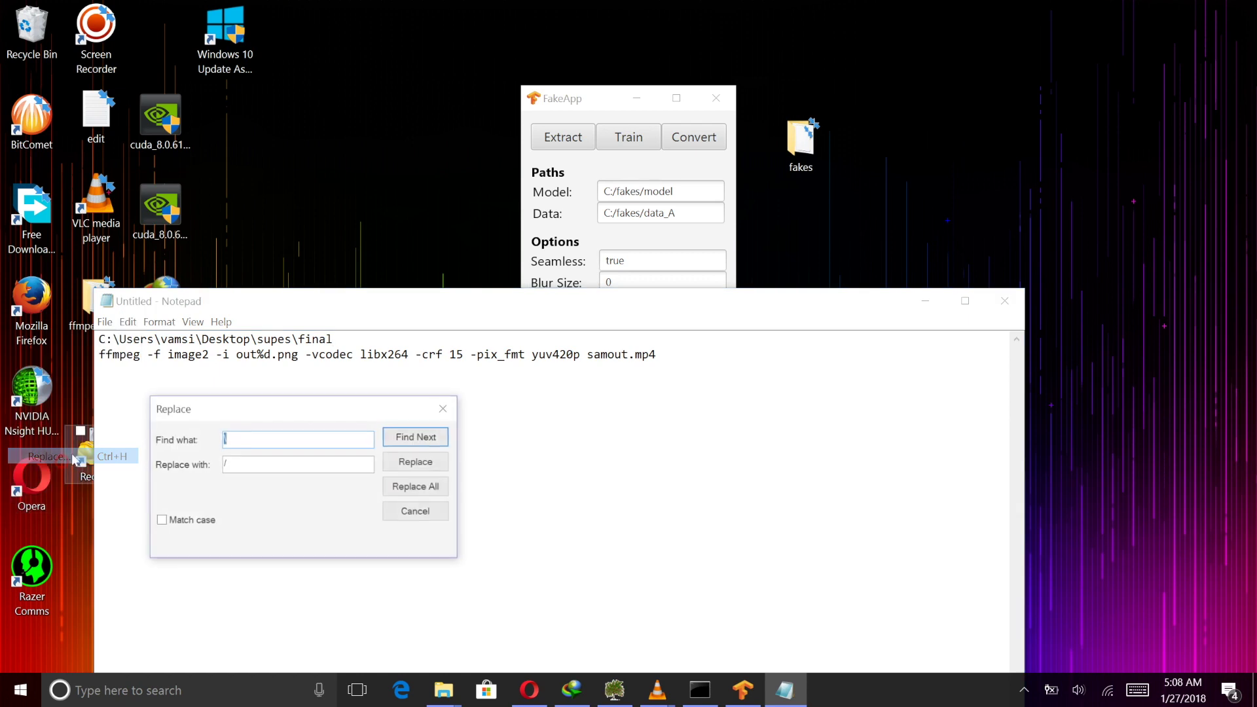
pyautogui.click(412, 486)
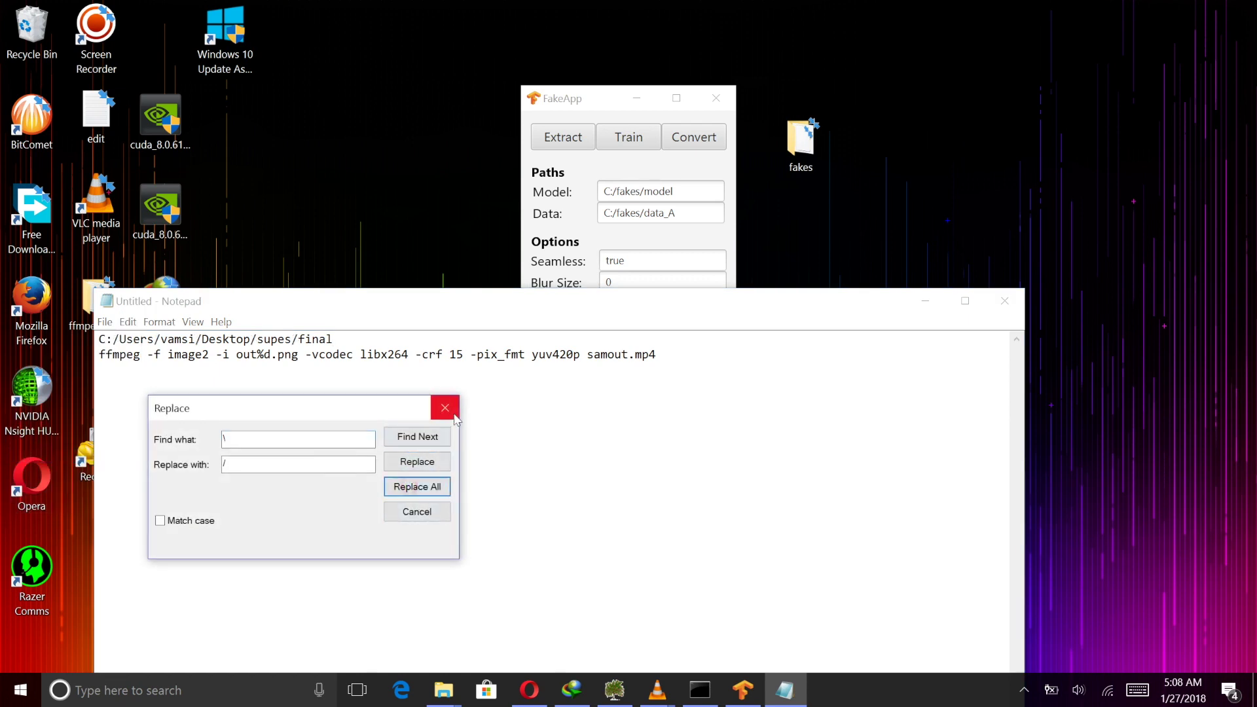
pyautogui.click(445, 408)
# Step: Copy the forward-slash path of supes/final from Notepad and set it as the Convert data path in FakeApp
pyautogui.moveTo(367, 338); pyautogui.dragTo(2, 322)
pyautogui.hotkey('ctrl', 'c')
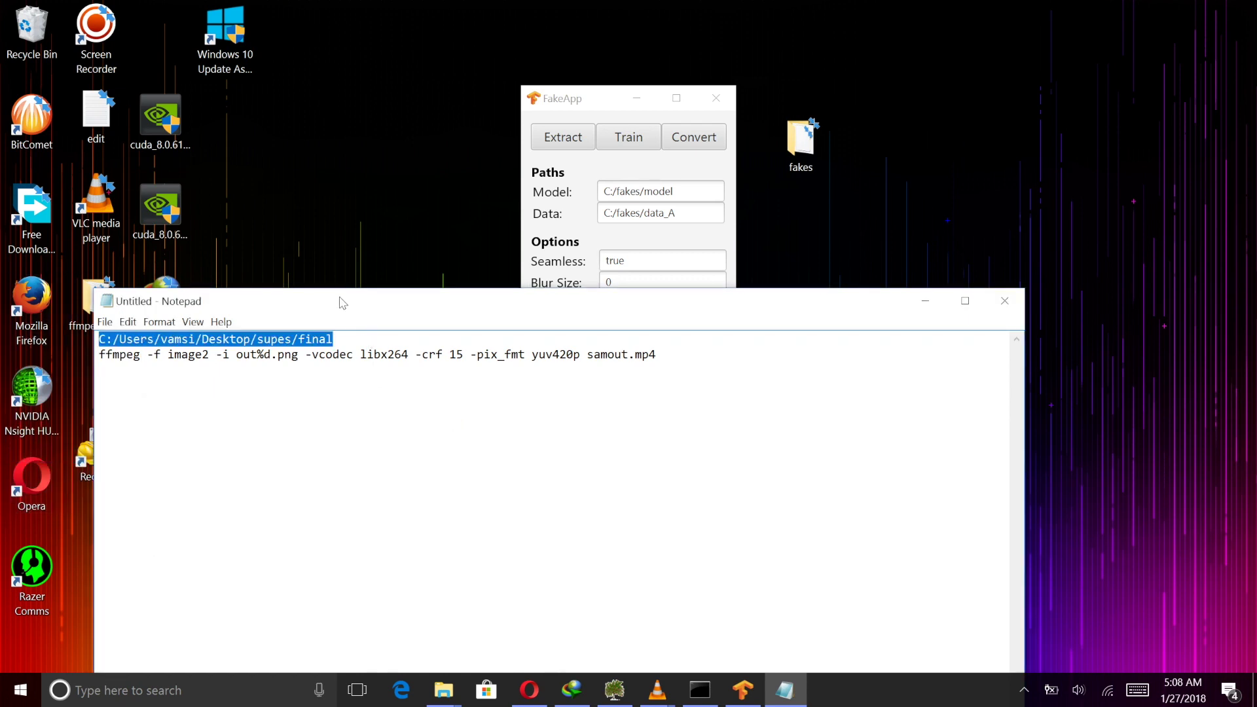
pyautogui.click(691, 137)
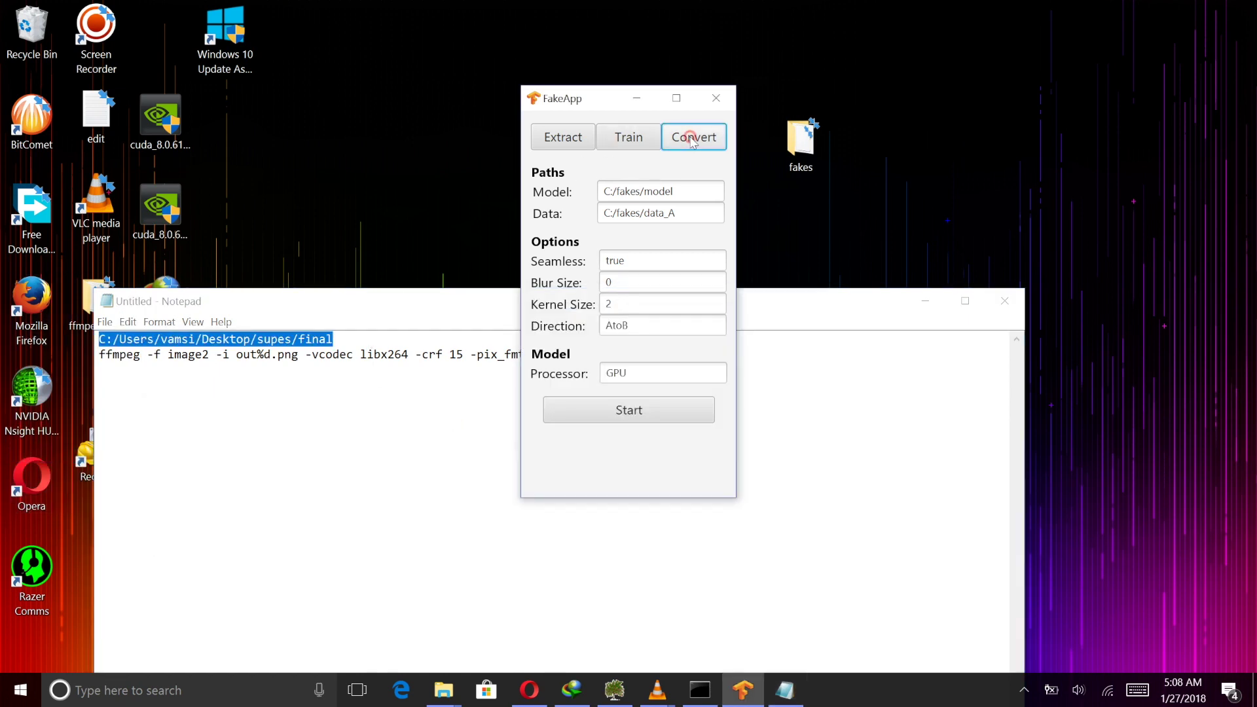
pyautogui.tripleClick(678, 211)
pyautogui.hotkey('ctrl', 'v')
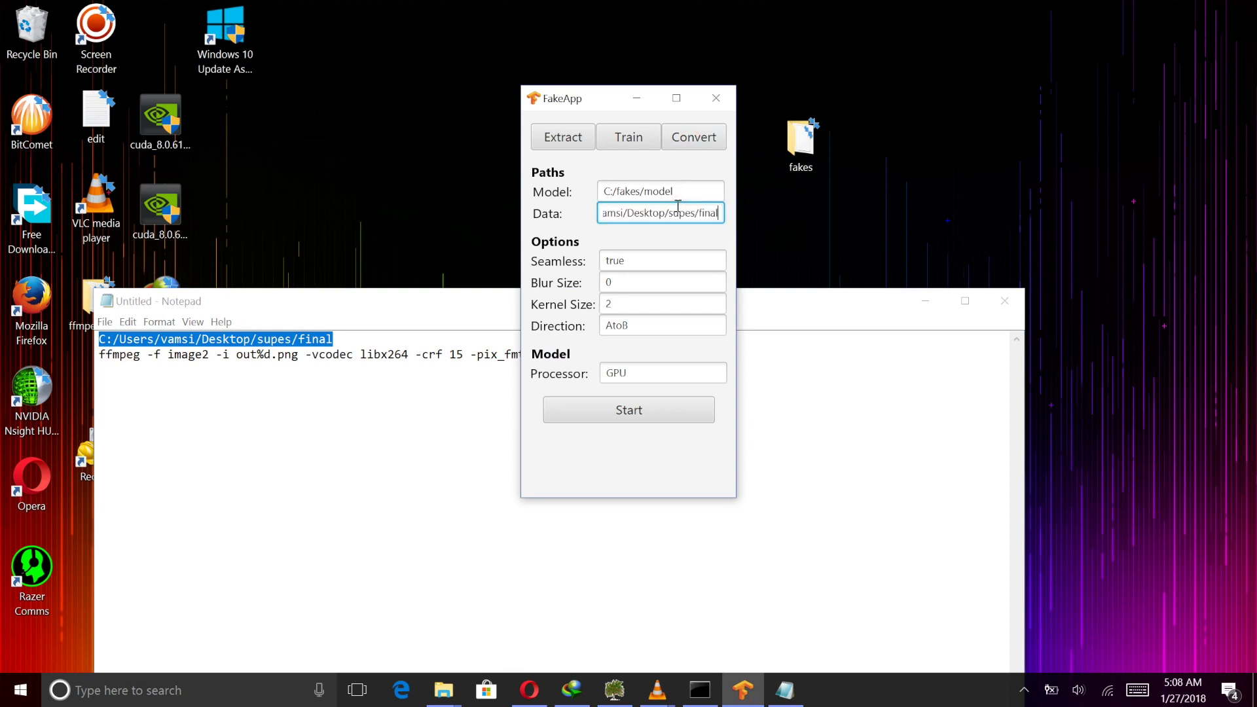
# Step: Copy the path of the model folder inside the desktop's fakes folder and replace the path in Notepad with it
pyautogui.doubleClick(799, 166)
pyautogui.doubleClick(239, 142)
pyautogui.click(391, 55)
pyautogui.hotkey('ctrl', 'c')
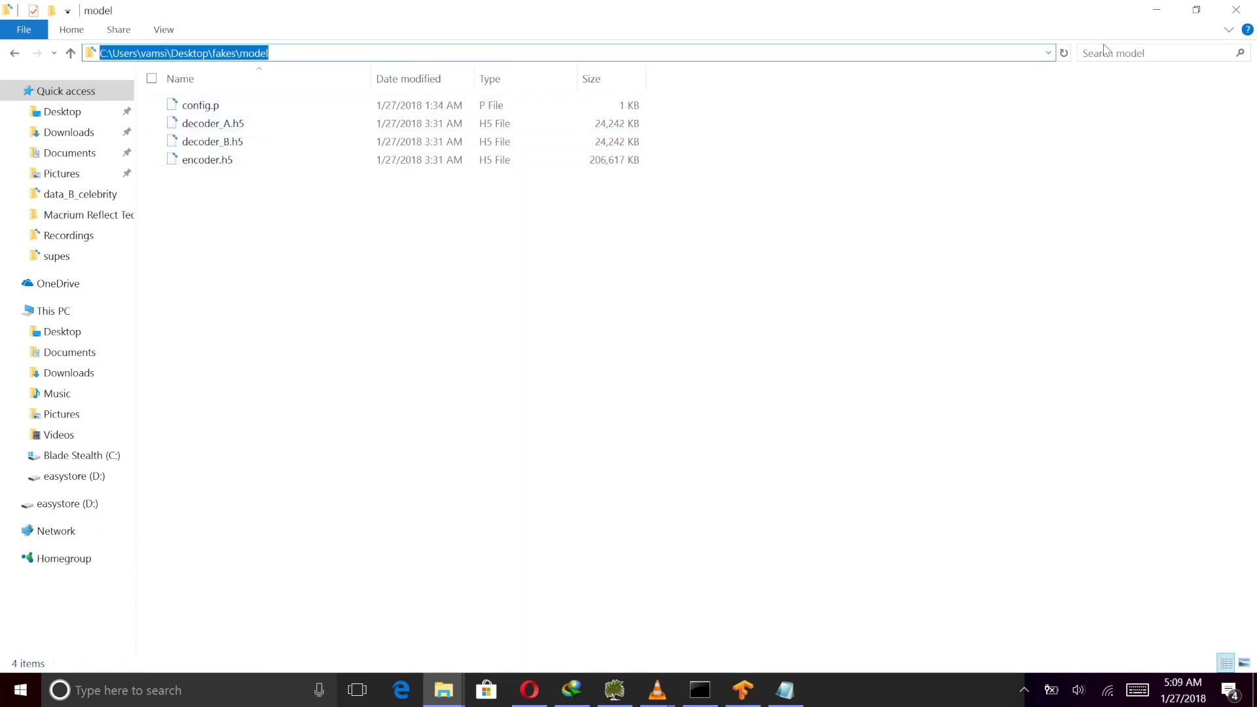
pyautogui.moveTo(367, 230); pyautogui.dragTo(196, 11)
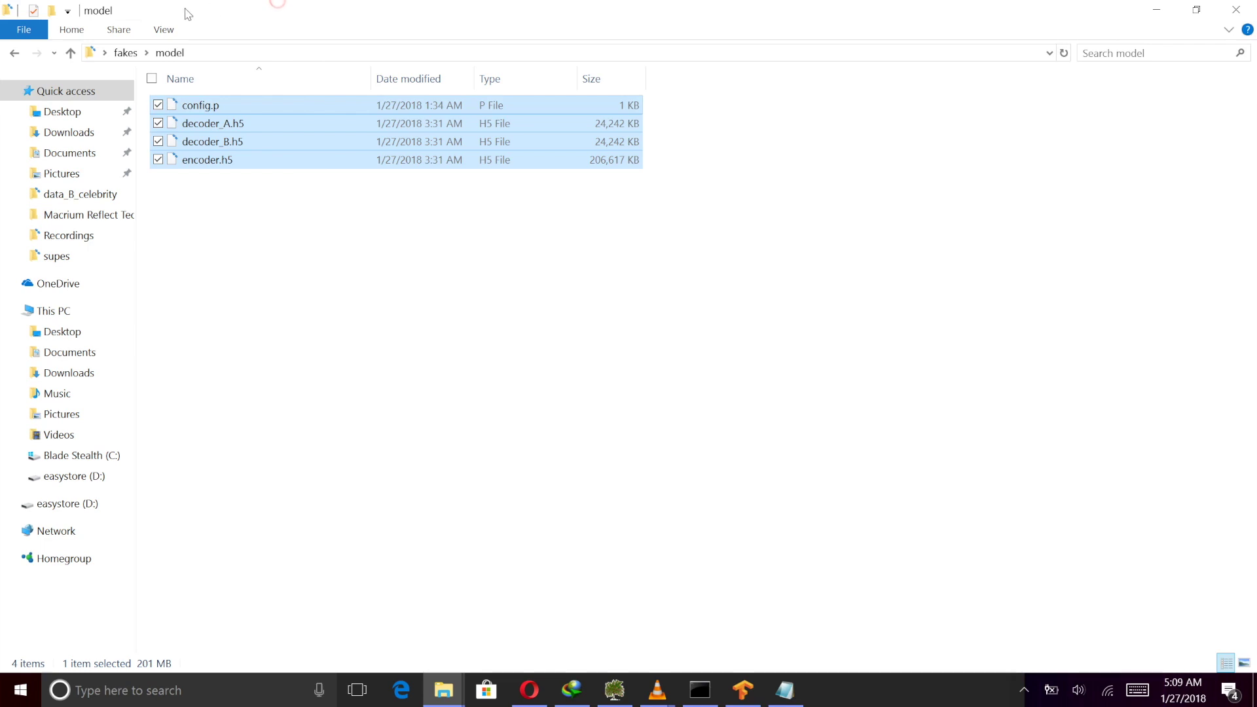
pyautogui.click(124, 52)
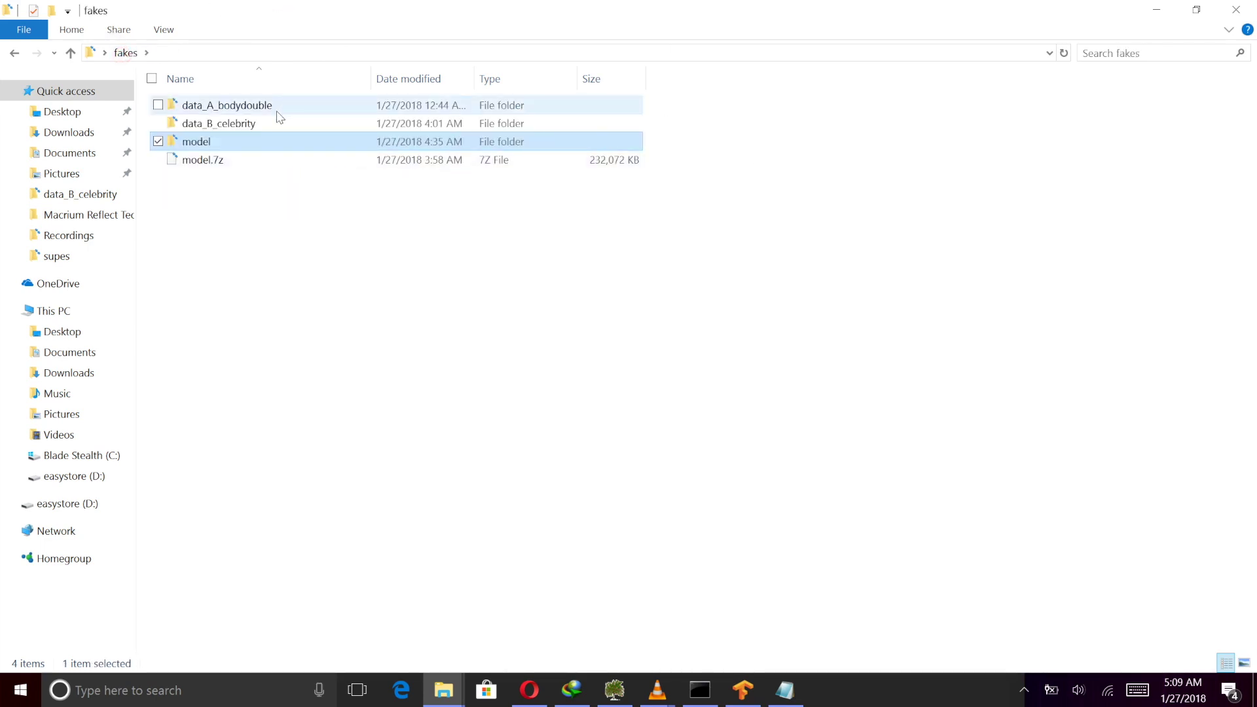
pyautogui.click(1236, 9)
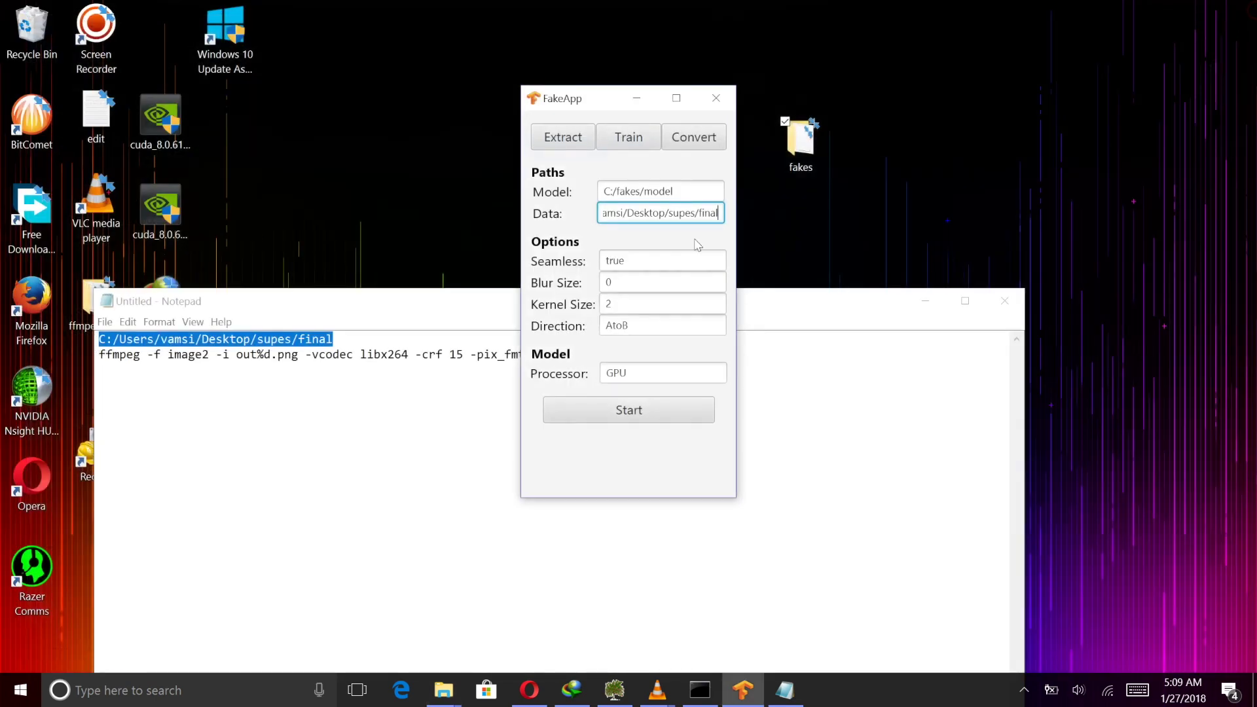
pyautogui.click(329, 329)
pyautogui.hotkey('ctrl', 'v')
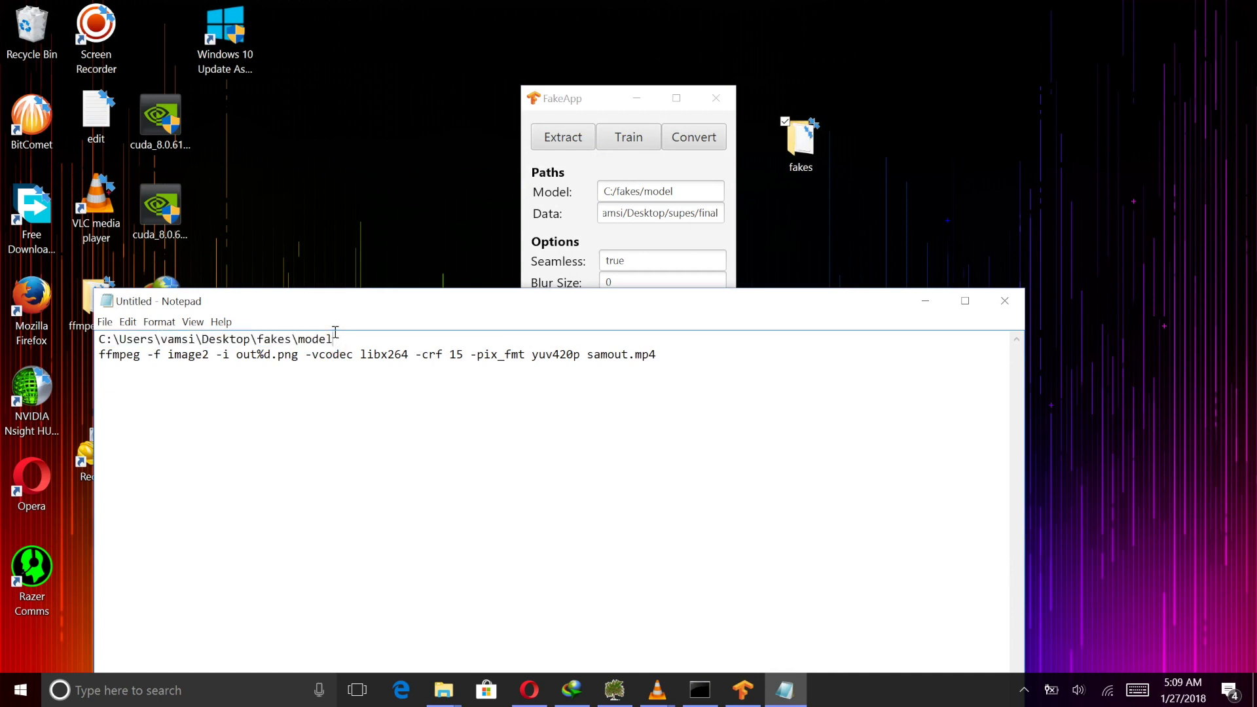
# Step: Replace all backslashes in the model folder's path with forward slashes and close the Replace dialog
pyautogui.click(127, 322)
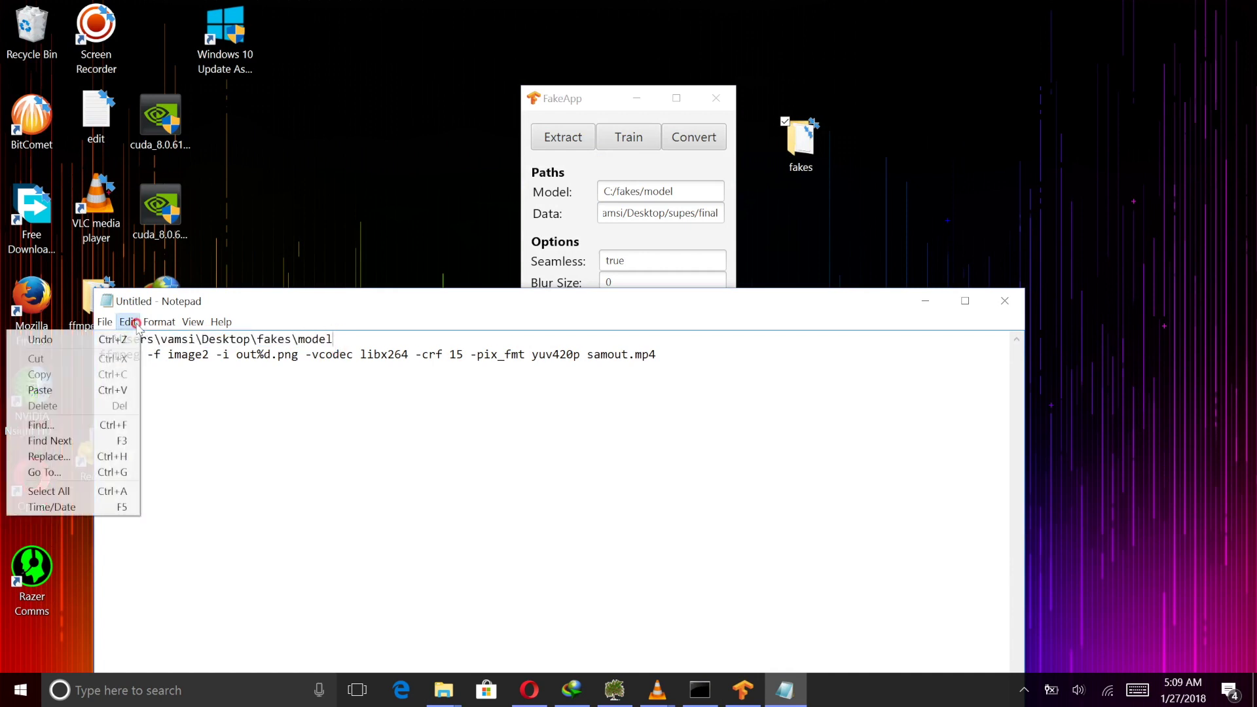
pyautogui.click(84, 456)
pyautogui.click(417, 486)
pyautogui.click(449, 407)
# Step: Set FakeApp's Convert model path to the forward-slash path of fakes/model from Notepad and start the conversion
pyautogui.tripleClick(356, 341)
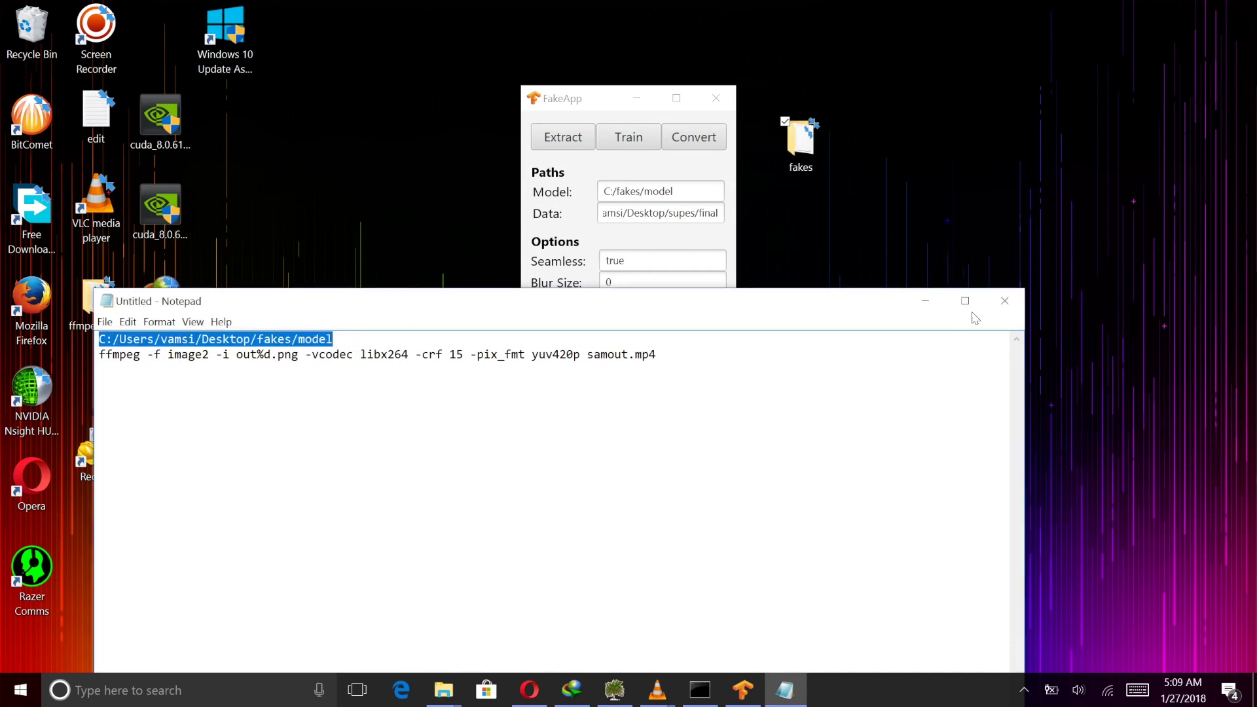
pyautogui.click(925, 301)
pyautogui.tripleClick(648, 192)
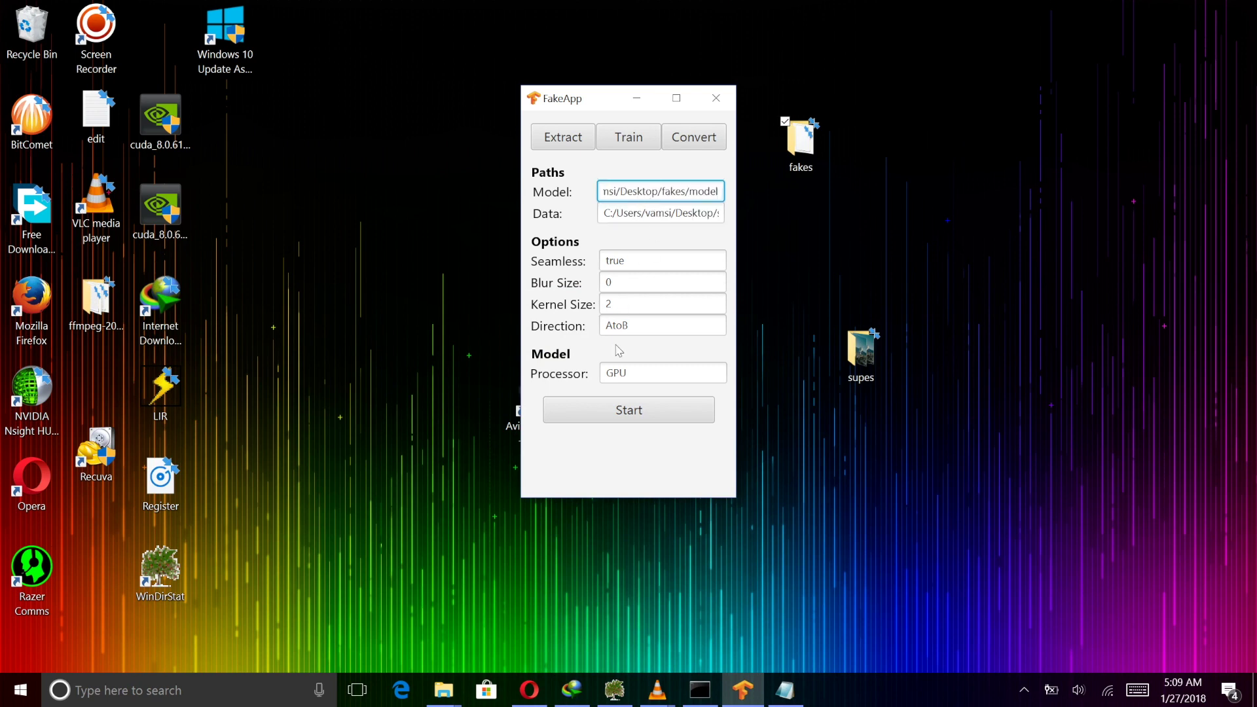
pyautogui.click(588, 410)
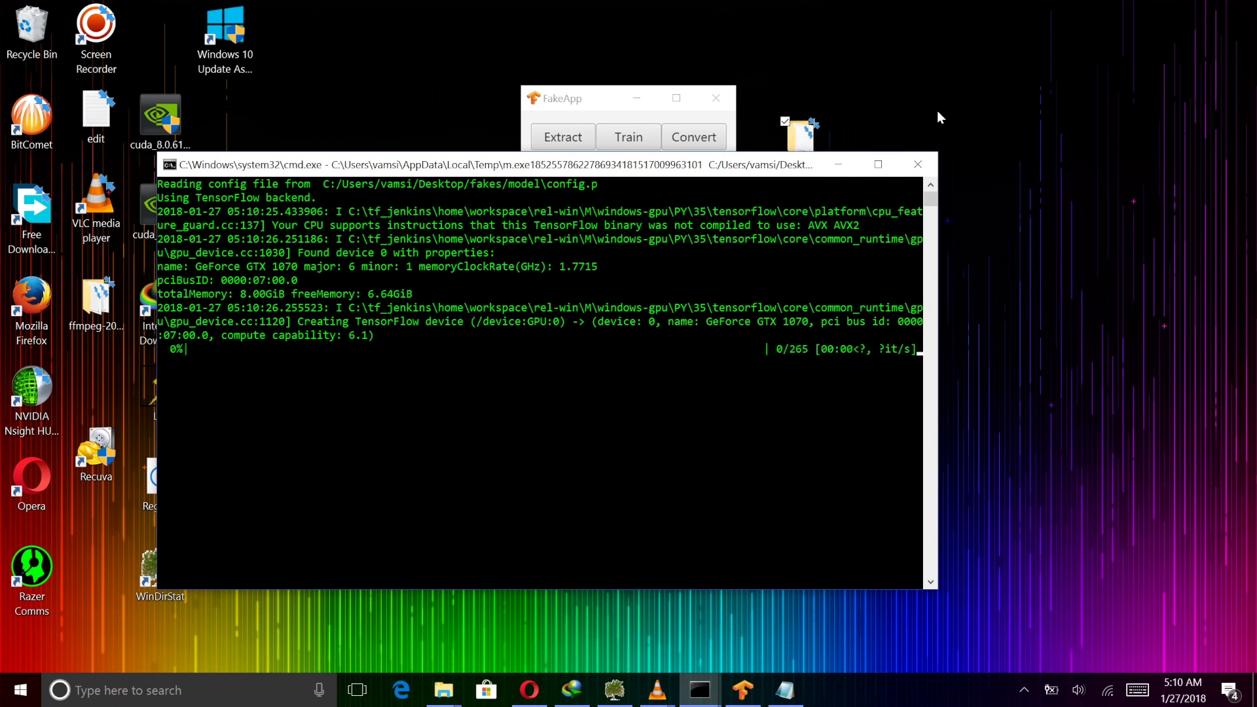
# Step: Minimize FakeApp and move the conversion console aside so the supes folder on the desktop is accessible
pyautogui.moveTo(753, 166); pyautogui.dragTo(914, 337)
pyautogui.click(637, 98)
pyautogui.moveTo(692, 327); pyautogui.dragTo(407, 156)
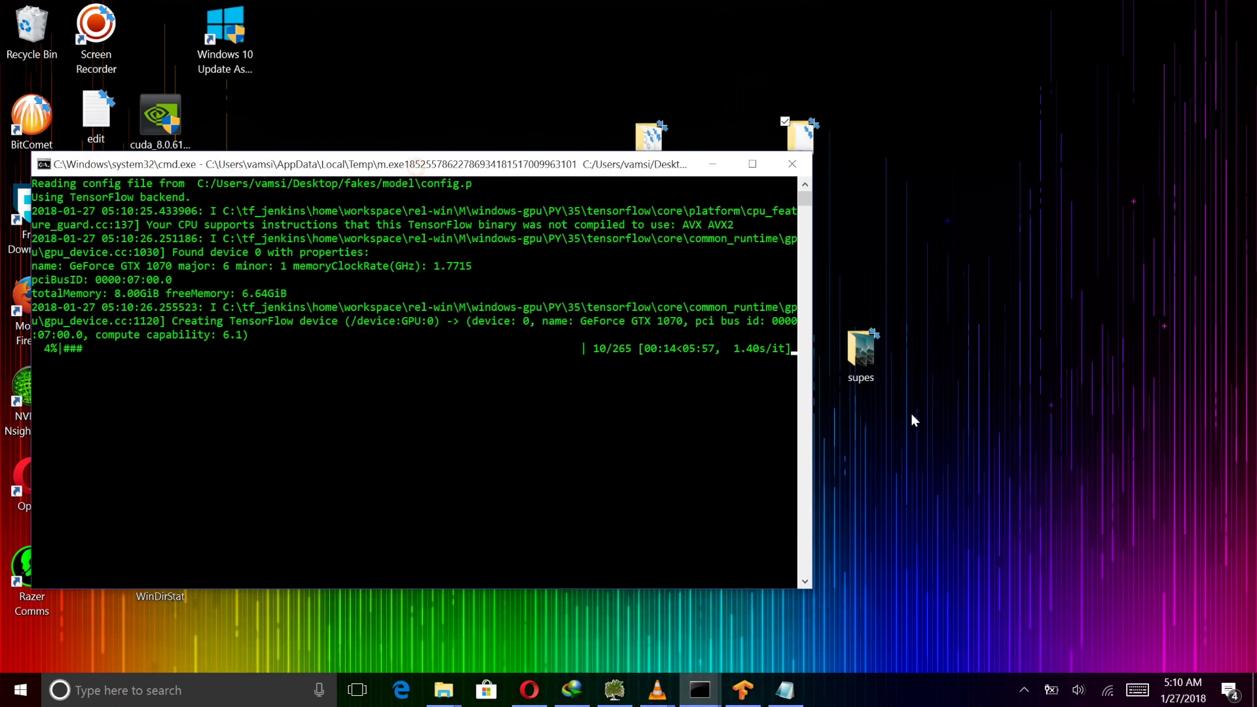
# Step: Open the merged folder inside the final folder of supes
pyautogui.click(861, 343)
pyautogui.doubleClick(861, 342)
pyautogui.click(188, 138)
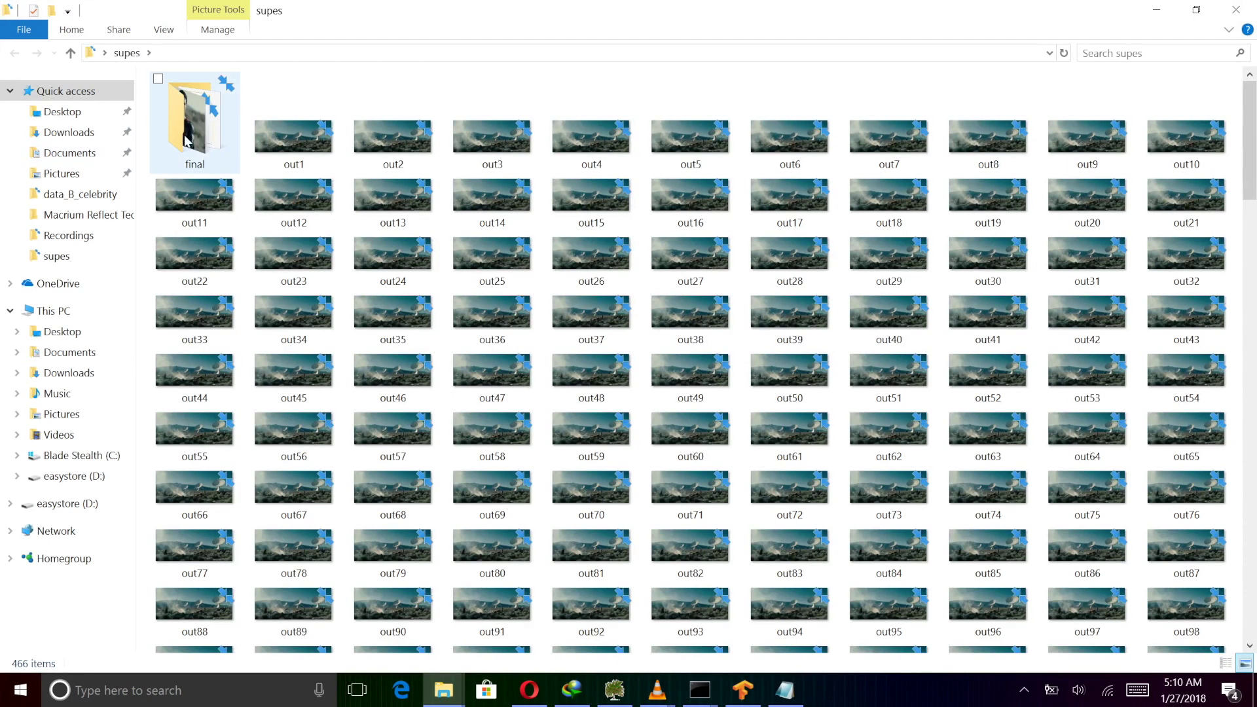
pyautogui.doubleClick(188, 138)
pyautogui.click(292, 146)
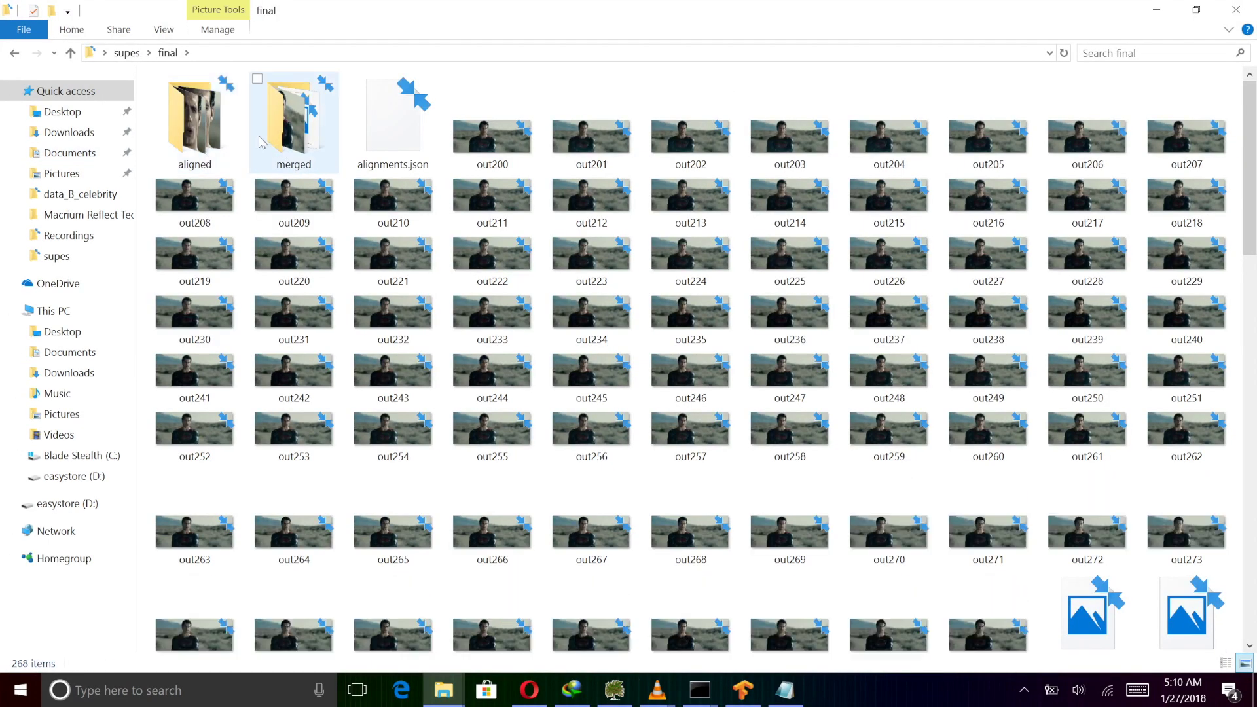
pyautogui.doubleClick(291, 145)
# Step: Examine the converted frames in the merged folder, browsing onward from out200 and reopening the viewer from out220
pyautogui.doubleClick(219, 105)
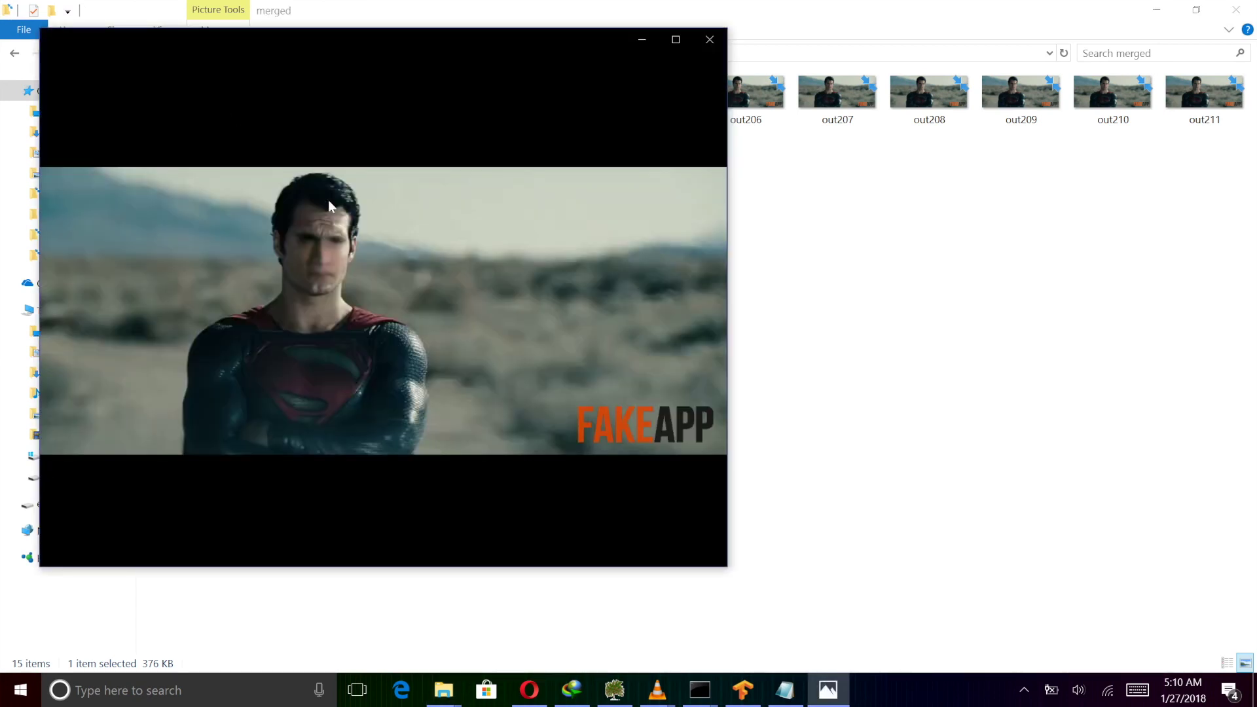
pyautogui.press('Right')
pyautogui.press('Right')
pyautogui.press('Right')
pyautogui.press('Right')
pyautogui.press('Right')
pyautogui.press('Right')
pyautogui.press('Right')
pyautogui.press('Right')
pyautogui.press('Right')
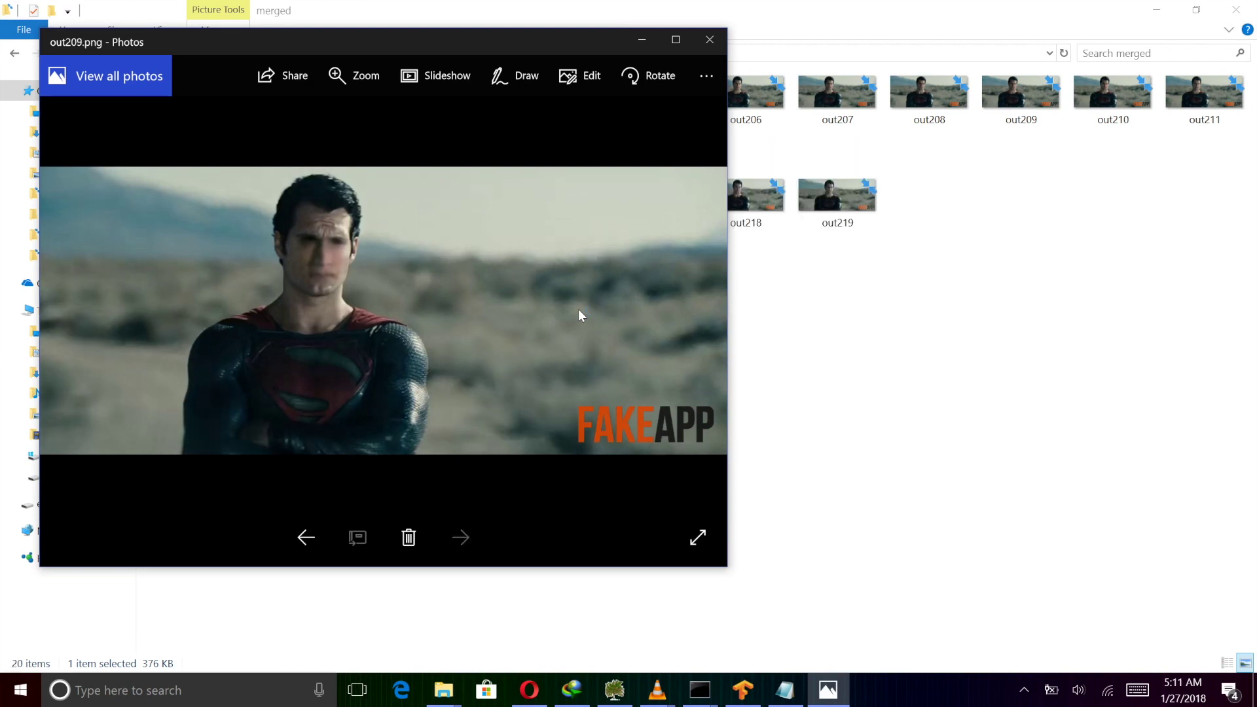
pyautogui.click(710, 39)
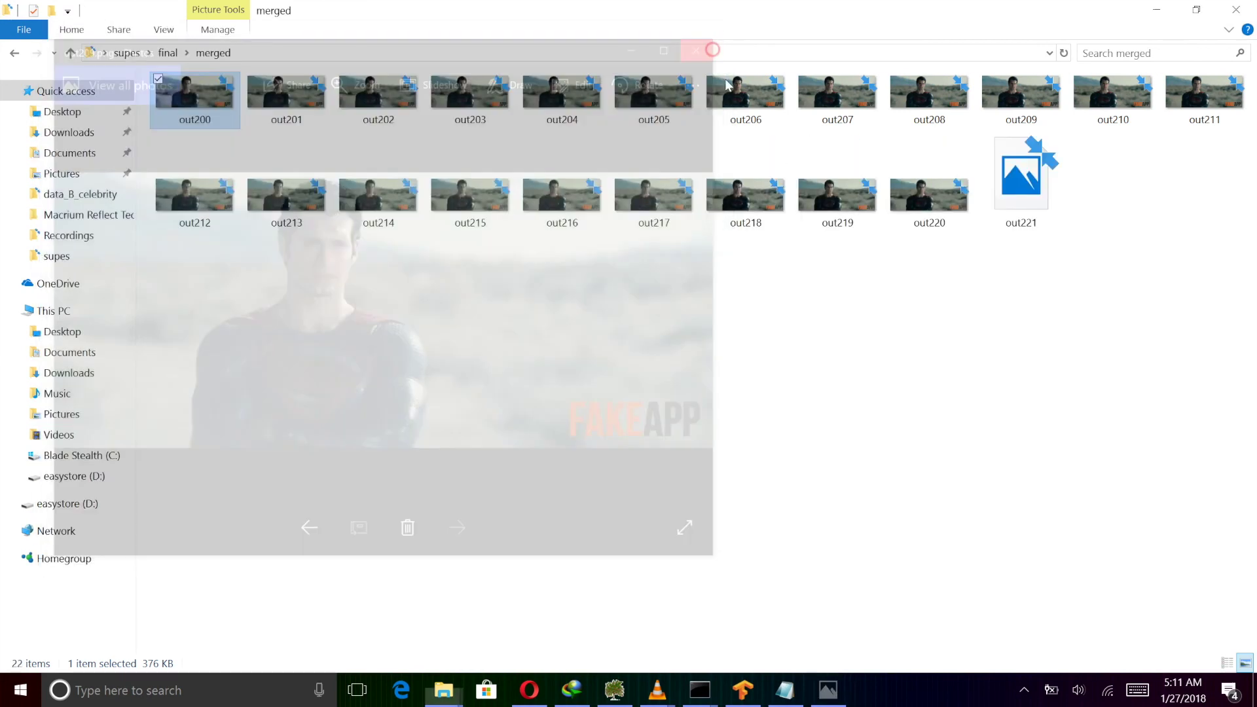
pyautogui.click(926, 197)
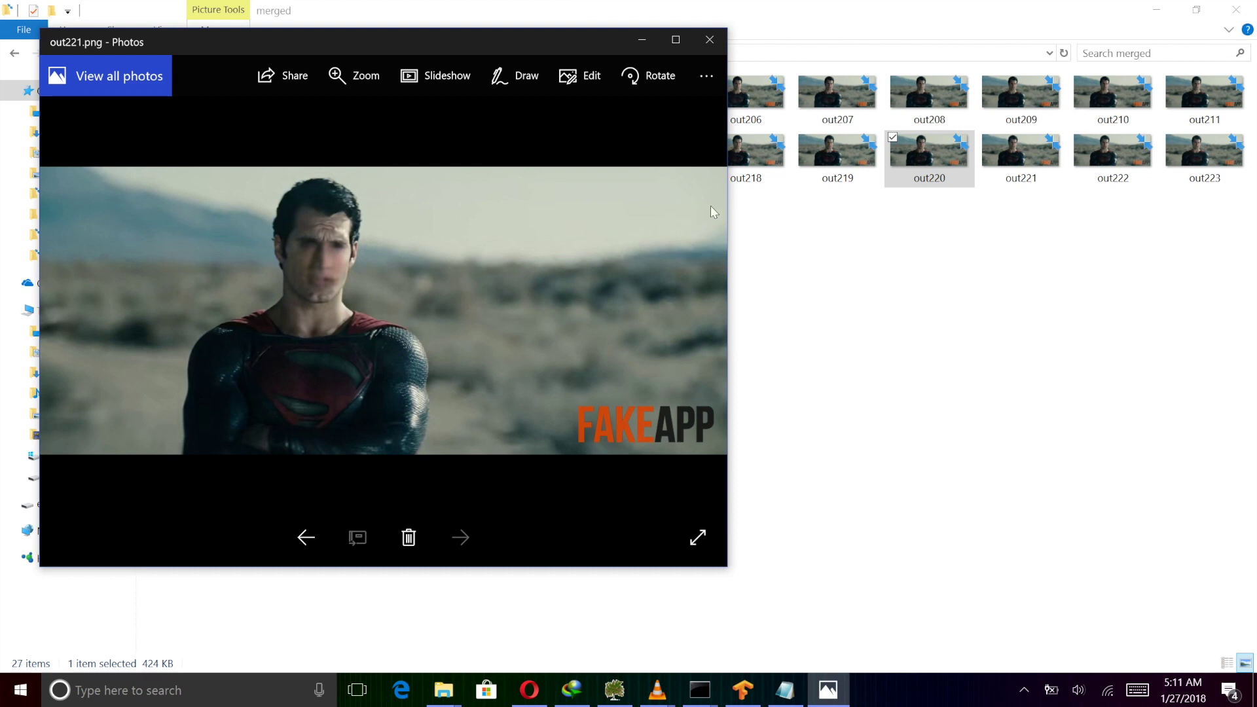
# Step: Clear the photo viewer and merged folder off the screen and close the finished conversion console
pyautogui.click(710, 39)
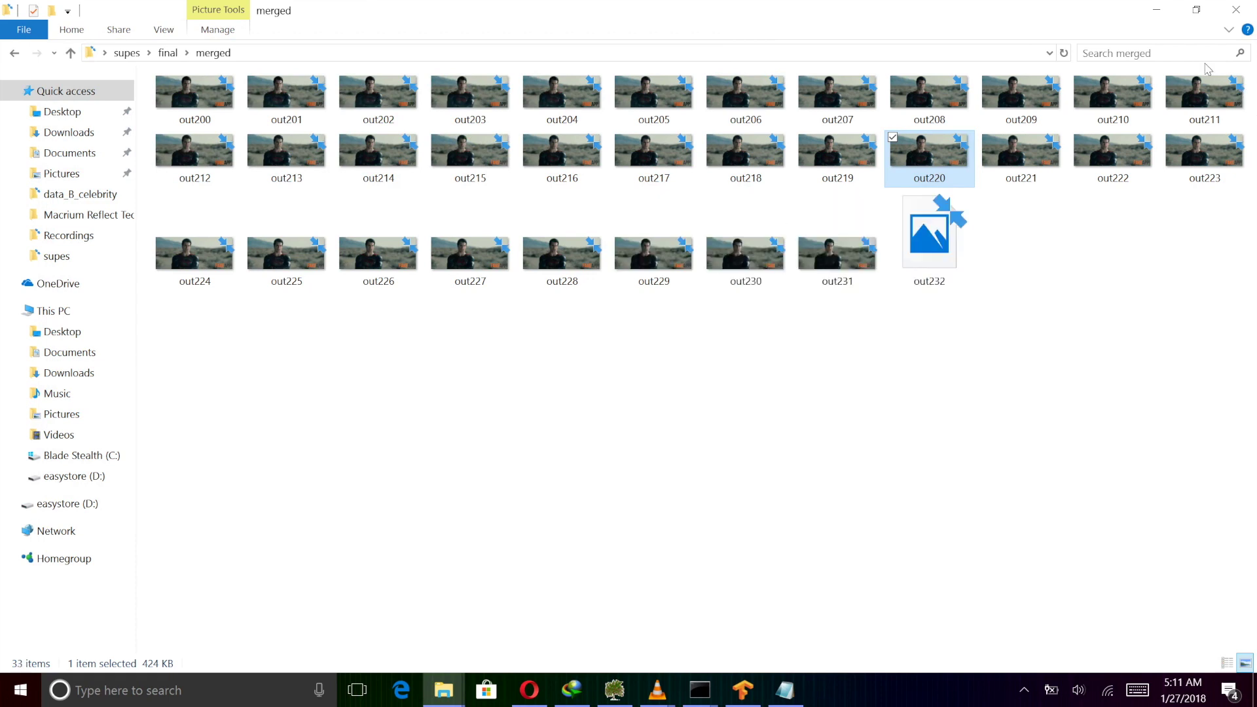
pyautogui.click(1159, 8)
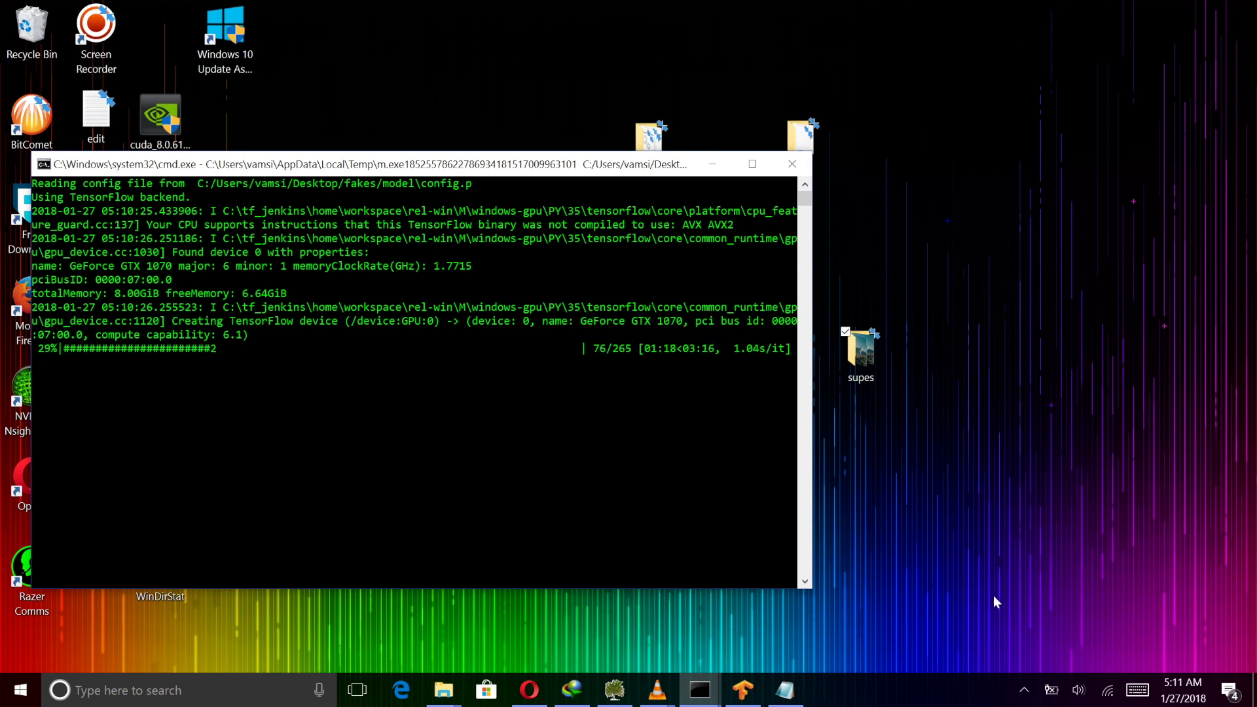
pyautogui.click(1024, 690)
pyautogui.rightClick(1004, 652)
pyautogui.click(1062, 508)
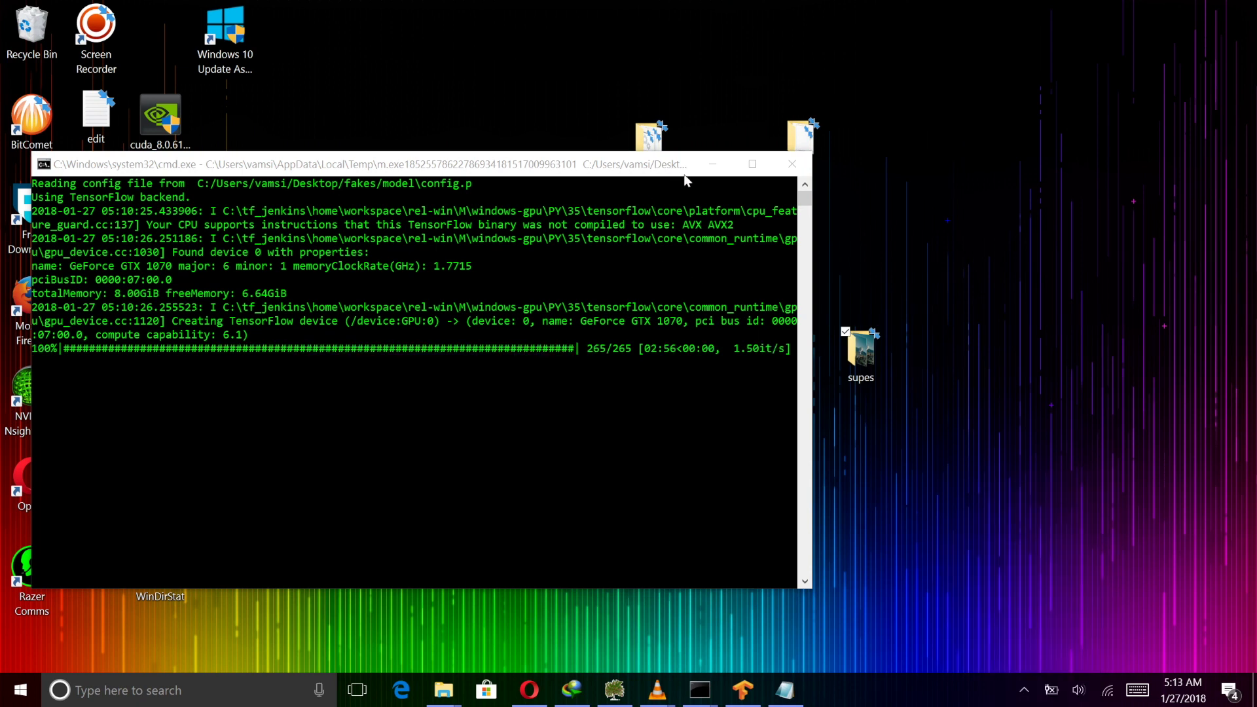
pyautogui.click(791, 164)
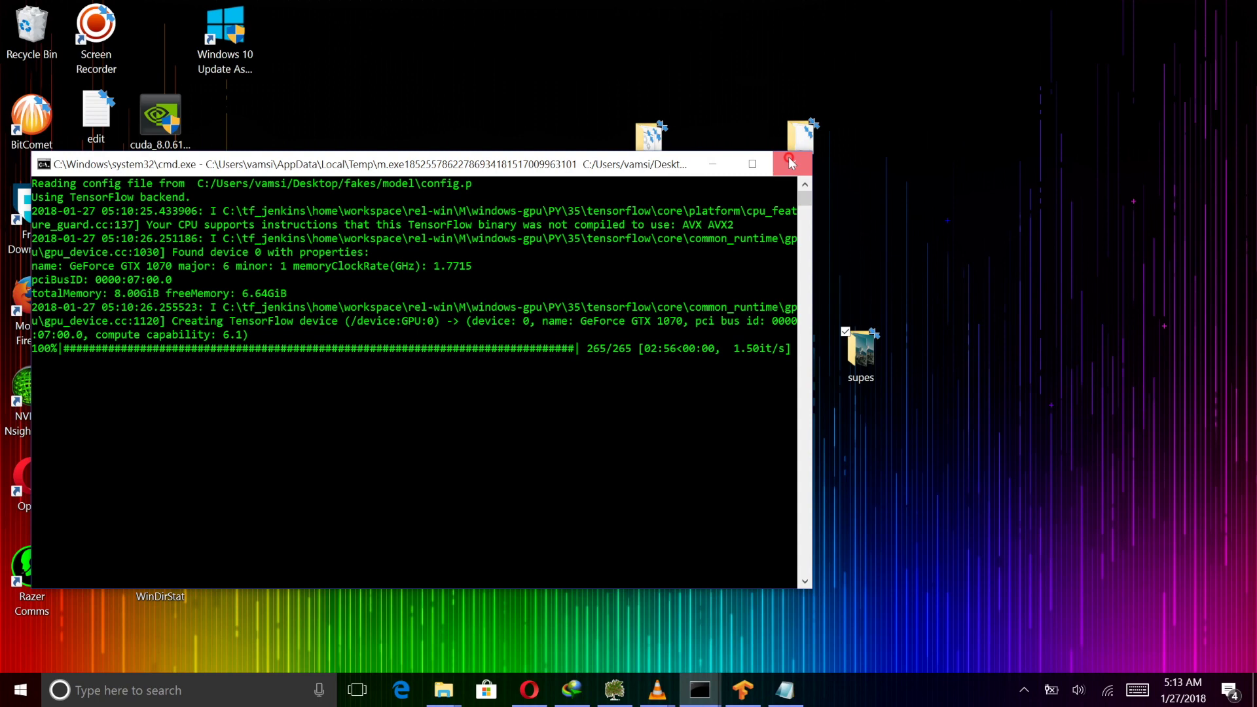
pyautogui.click(799, 148)
pyautogui.doubleClick(799, 149)
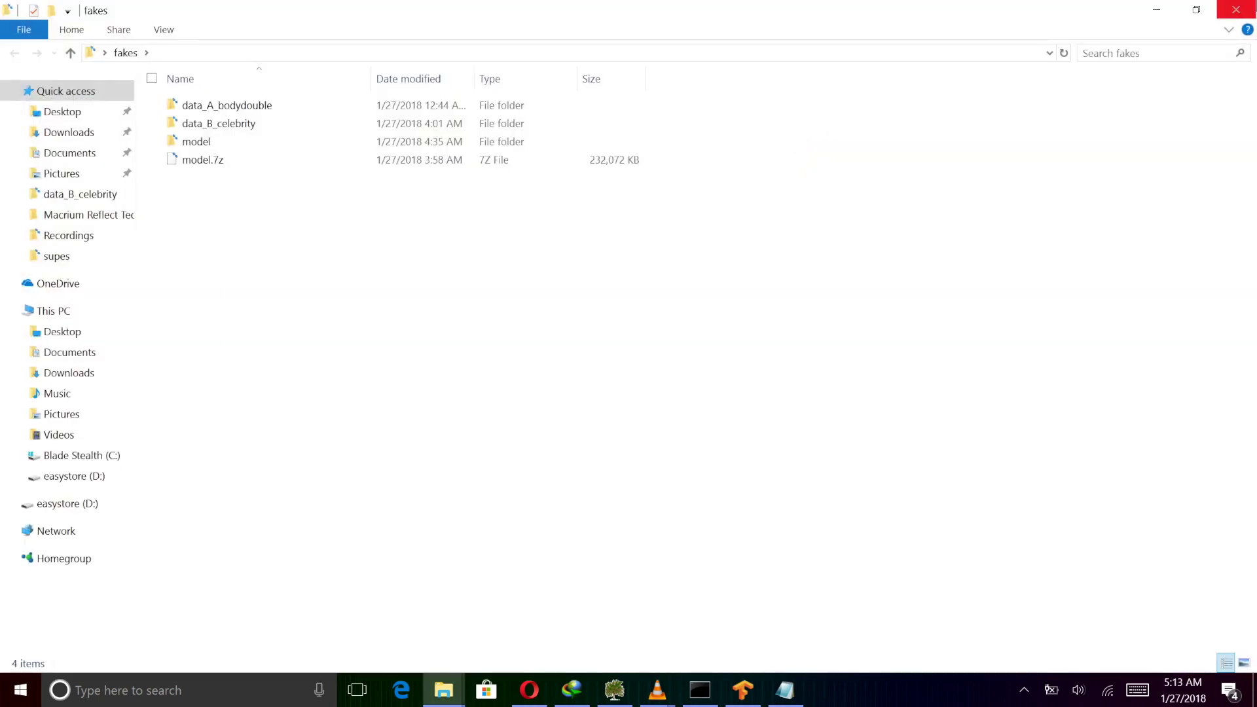
pyautogui.click(1241, 8)
# Step: Open the final folder inside supes on the desktop and view frame out432
pyautogui.doubleClick(860, 352)
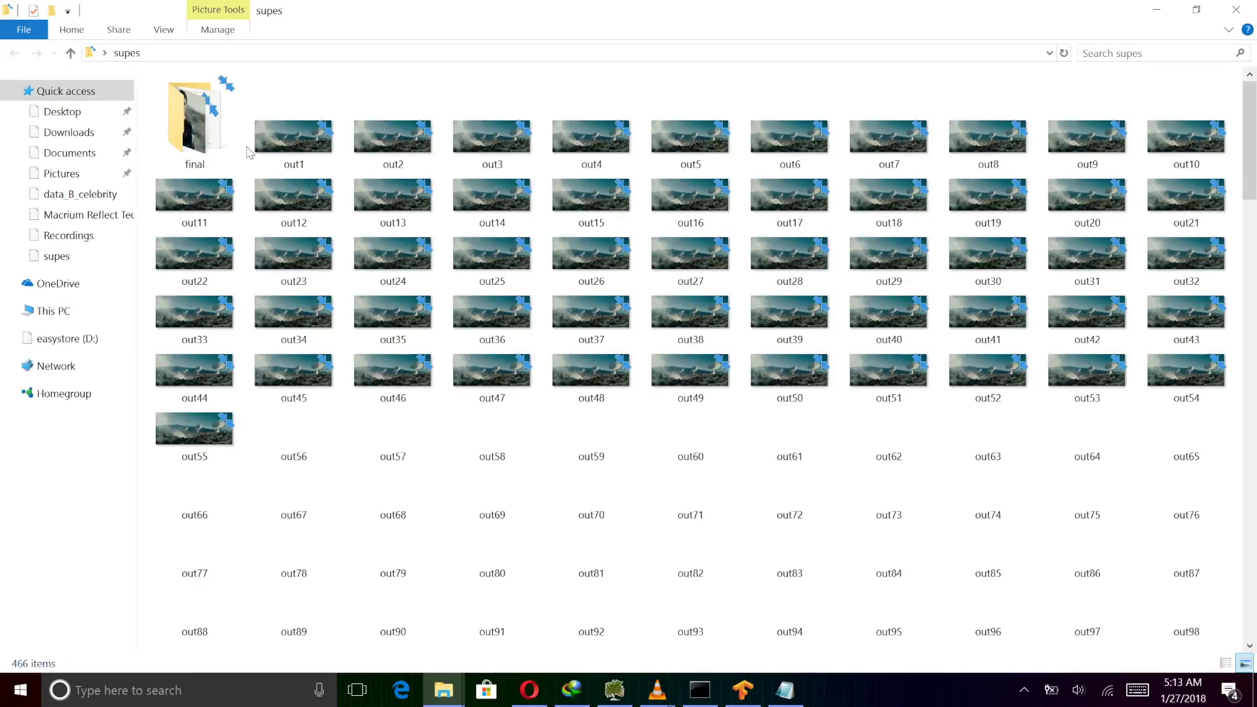
pyautogui.doubleClick(217, 135)
pyautogui.scroll(-20, 746, 364)
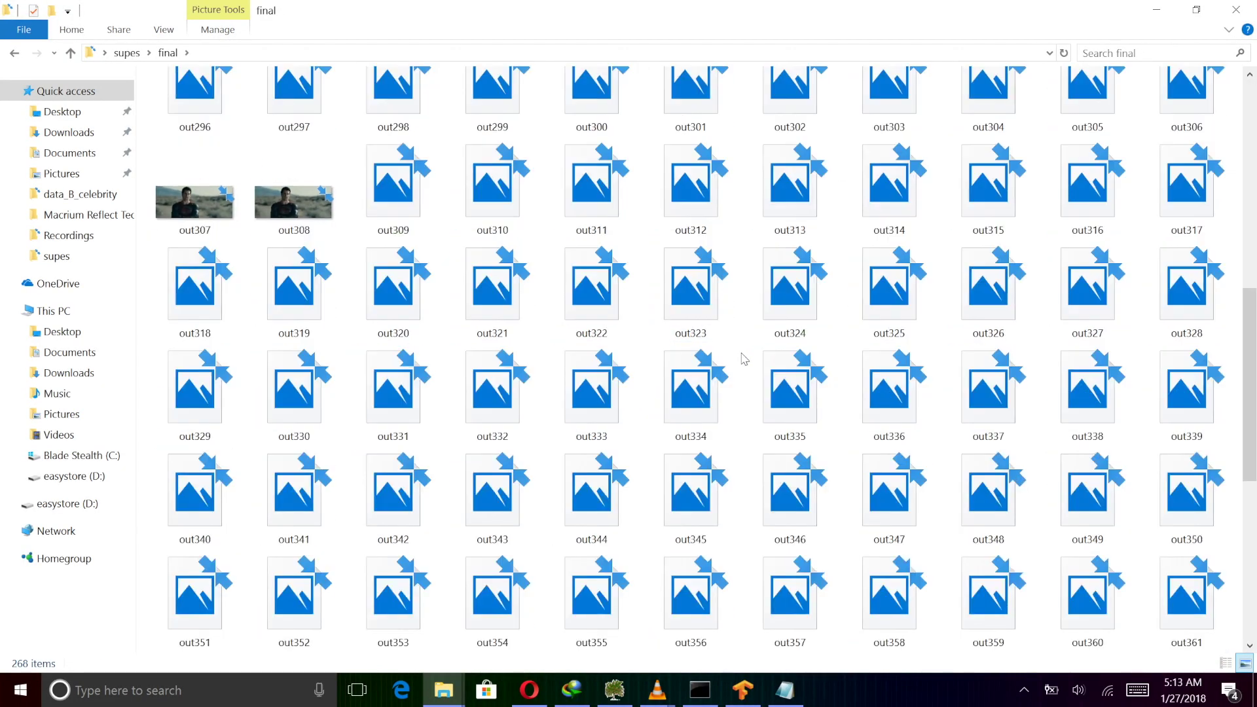
pyautogui.doubleClick(556, 327)
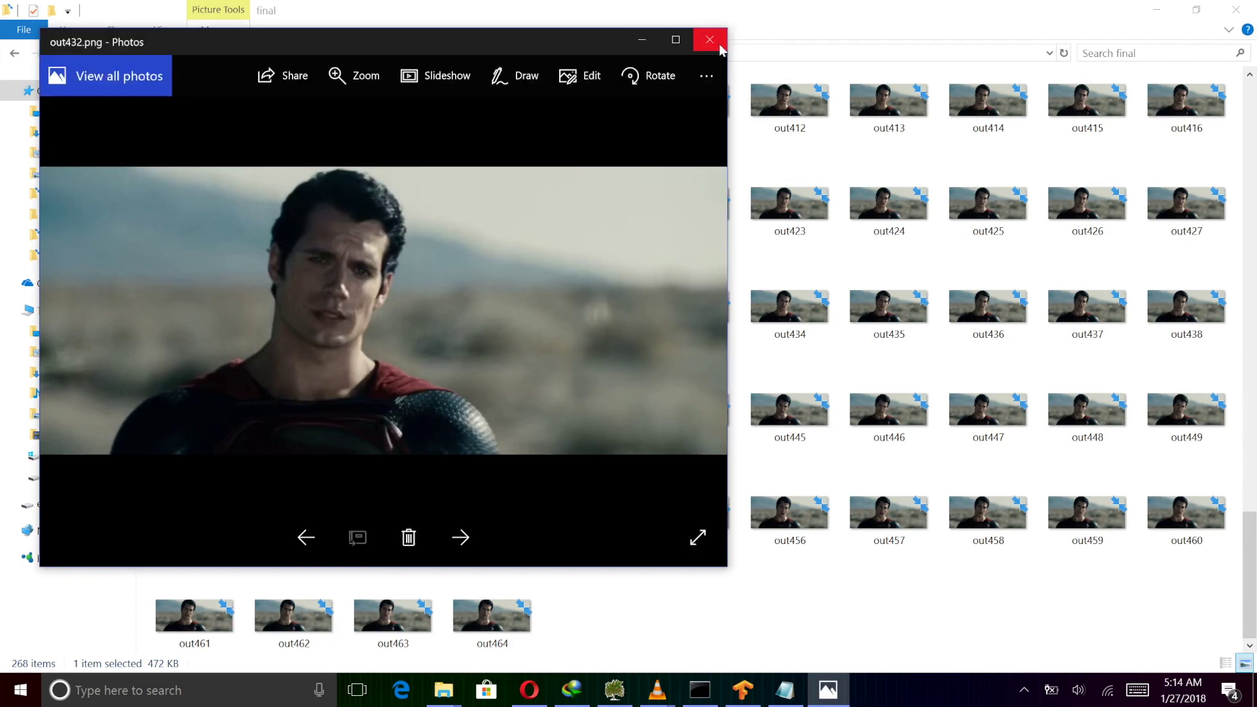
pyautogui.click(720, 49)
# Step: Copy all converted frames from the merged folder into the supes folder, replacing the original frames of the same names
pyautogui.doubleClick(594, 292)
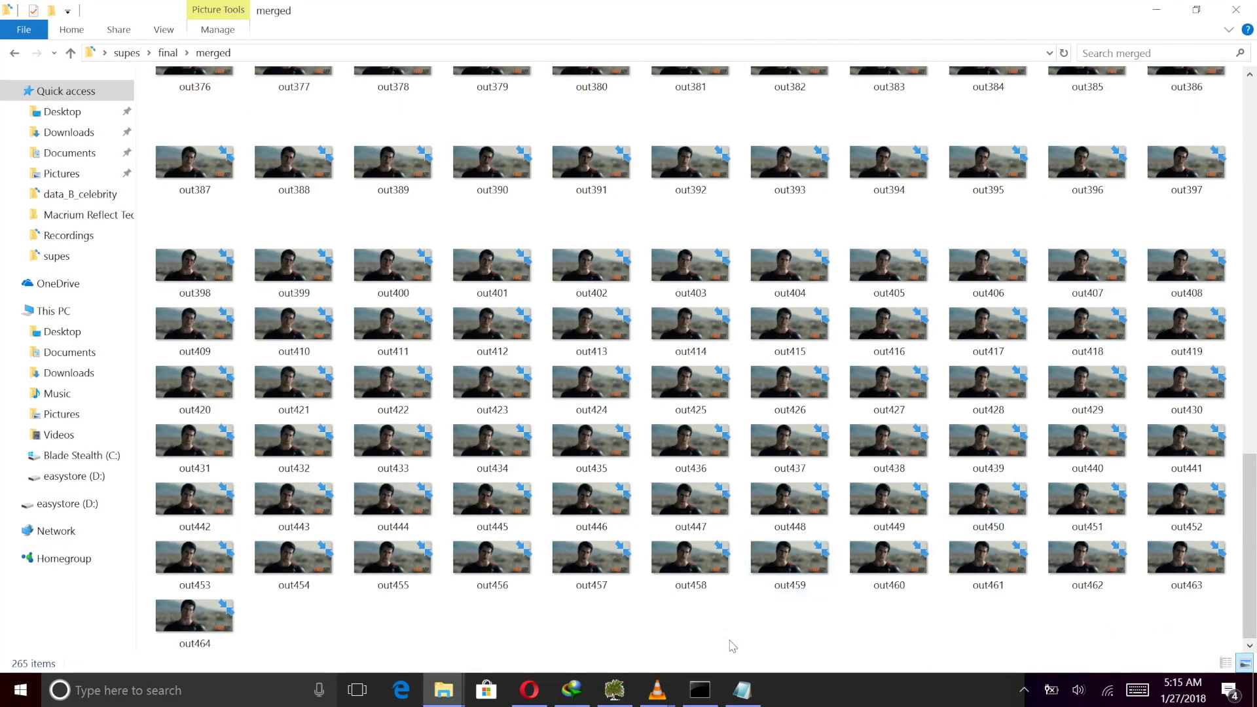
pyautogui.hotkey('ctrl', 'a')
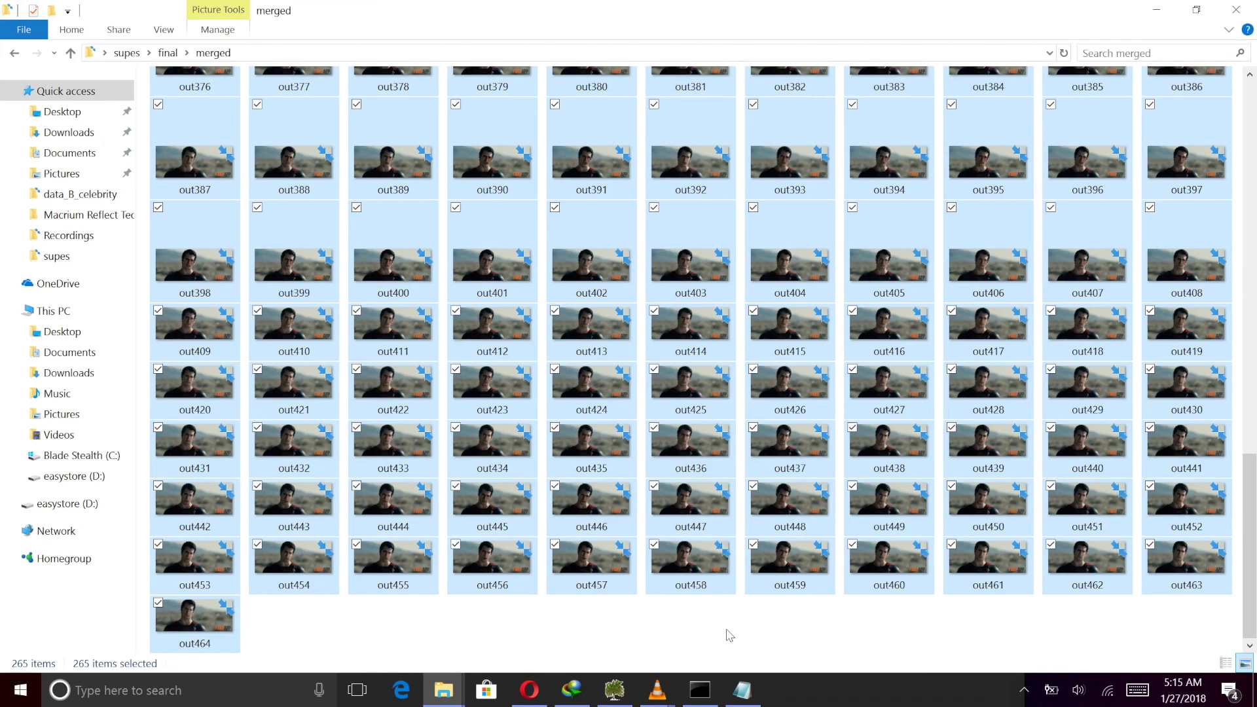
pyautogui.click(168, 53)
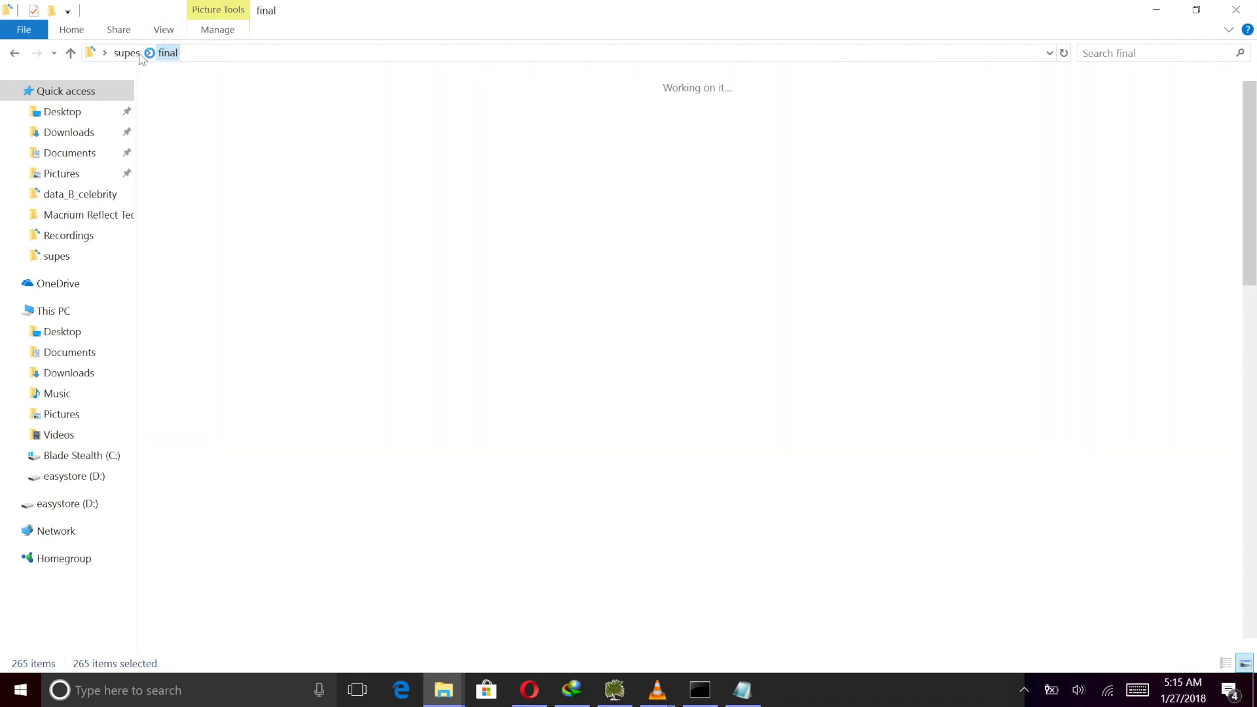
pyautogui.click(126, 52)
pyautogui.scroll(-5, 491, 177)
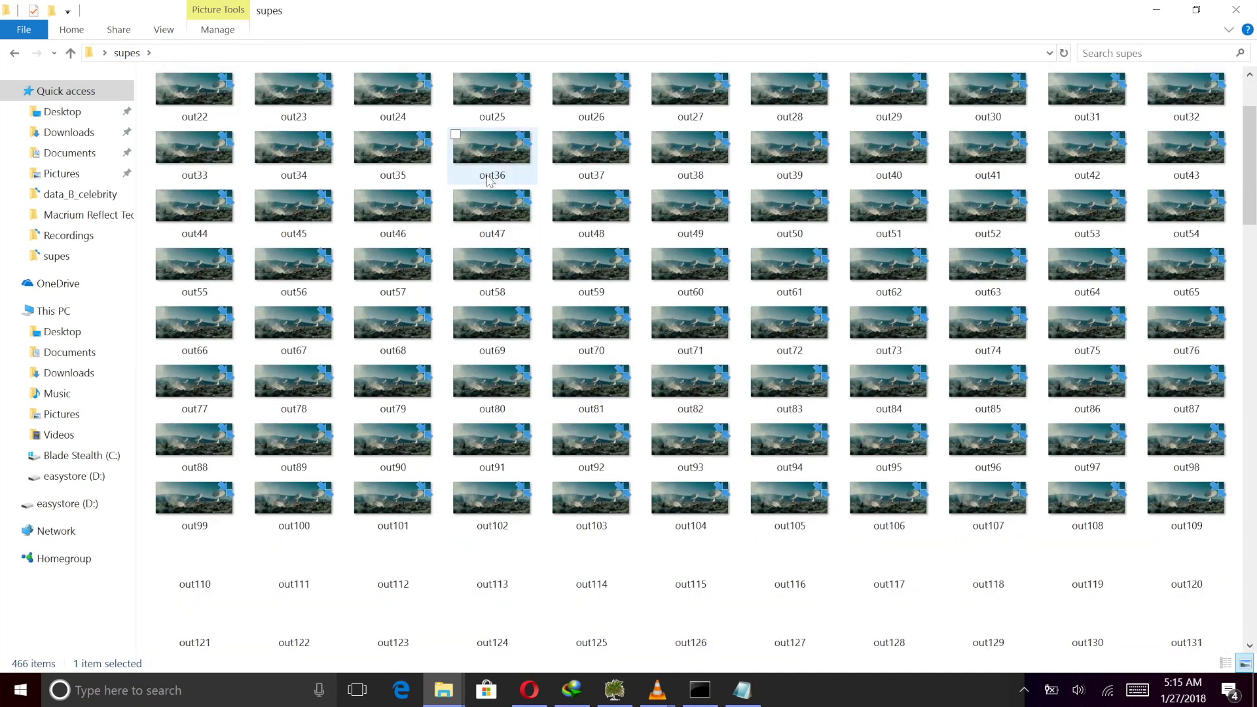
pyautogui.scroll(-9, 1145, 394)
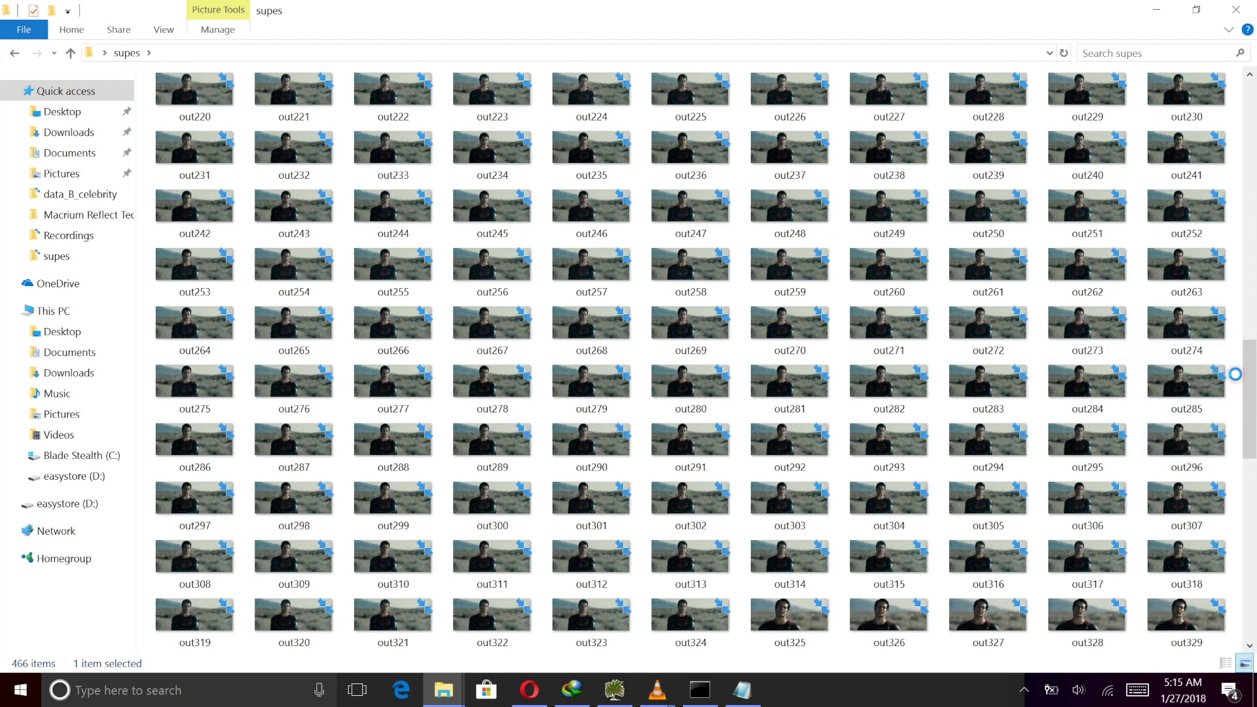
pyautogui.hotkey('ctrl', 'v')
pyautogui.click(526, 319)
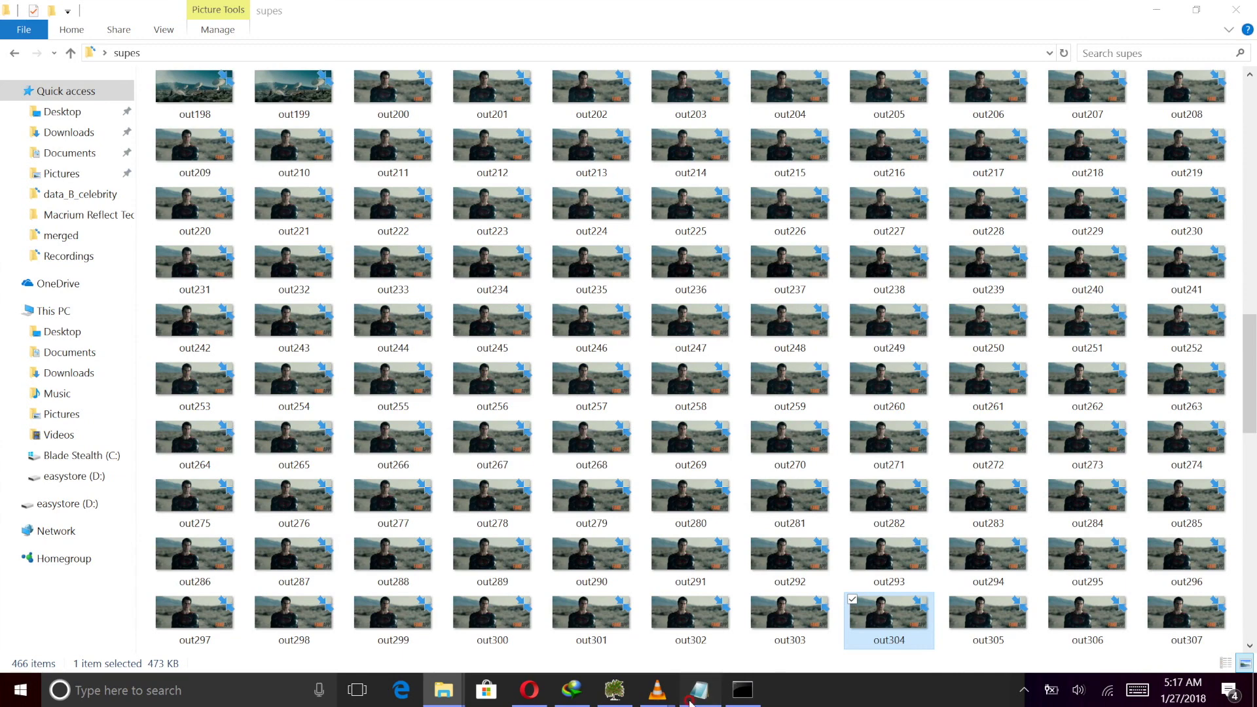
# Step: Select the ffmpeg command line in Notepad and open a command window in the supes folder
pyautogui.click(699, 690)
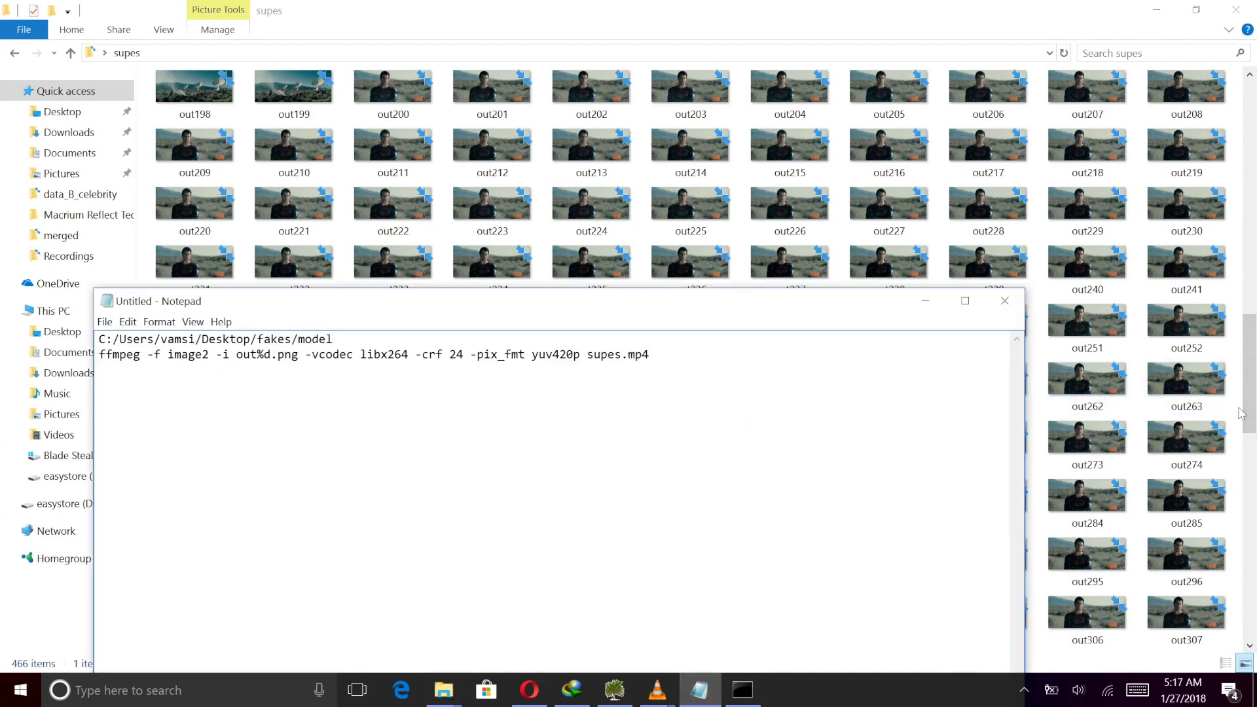
pyautogui.moveTo(710, 383); pyautogui.dragTo(3, 387)
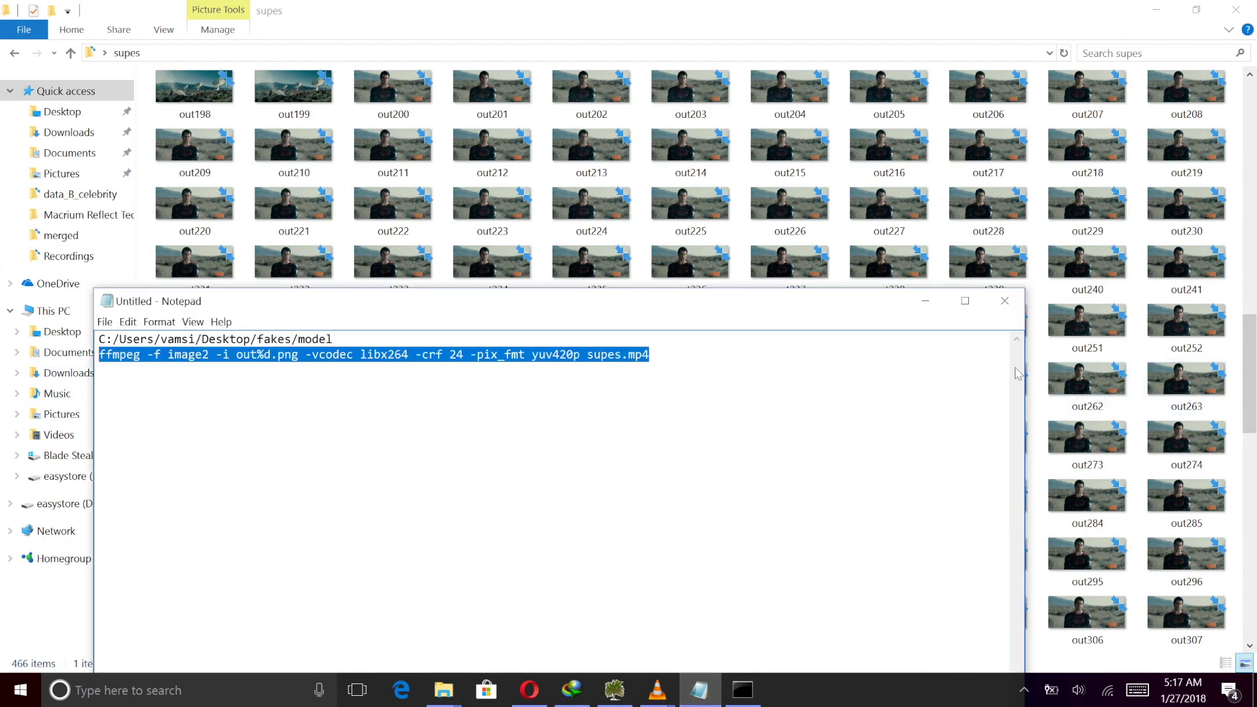
pyautogui.click(1251, 383)
pyautogui.rightClick(1236, 382)
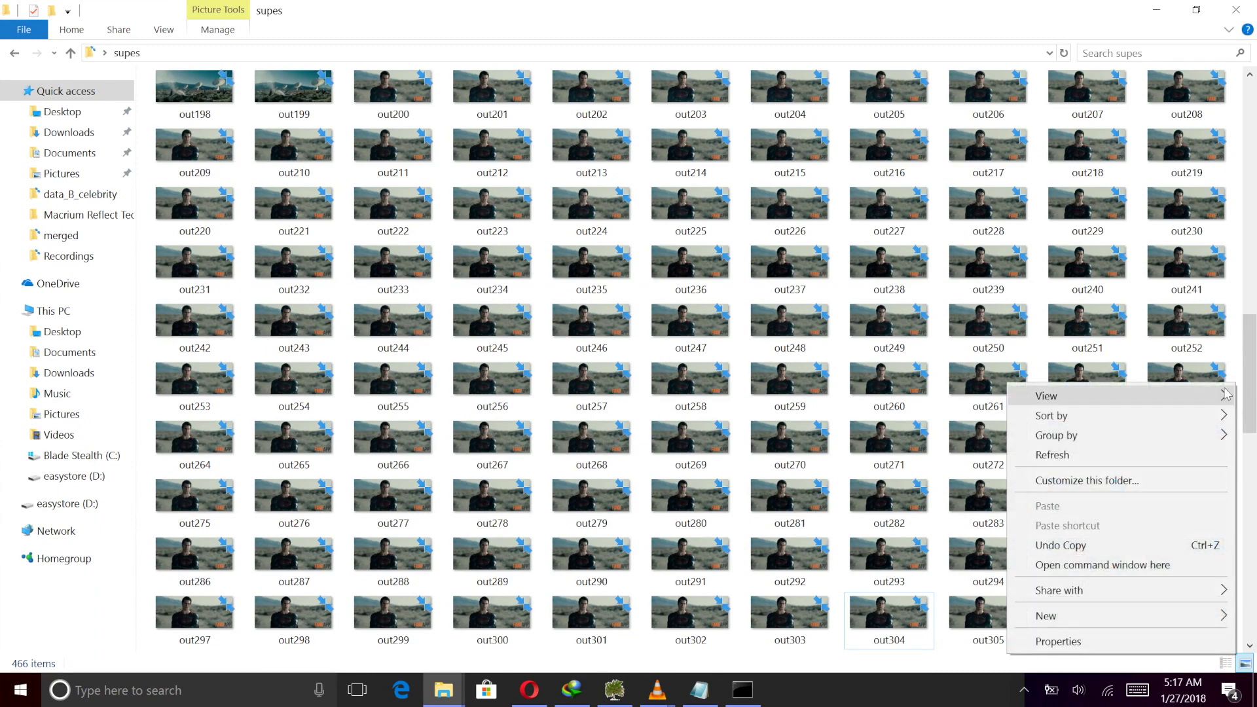
pyautogui.click(1081, 565)
pyautogui.click(368, 241)
pyautogui.click(346, 199)
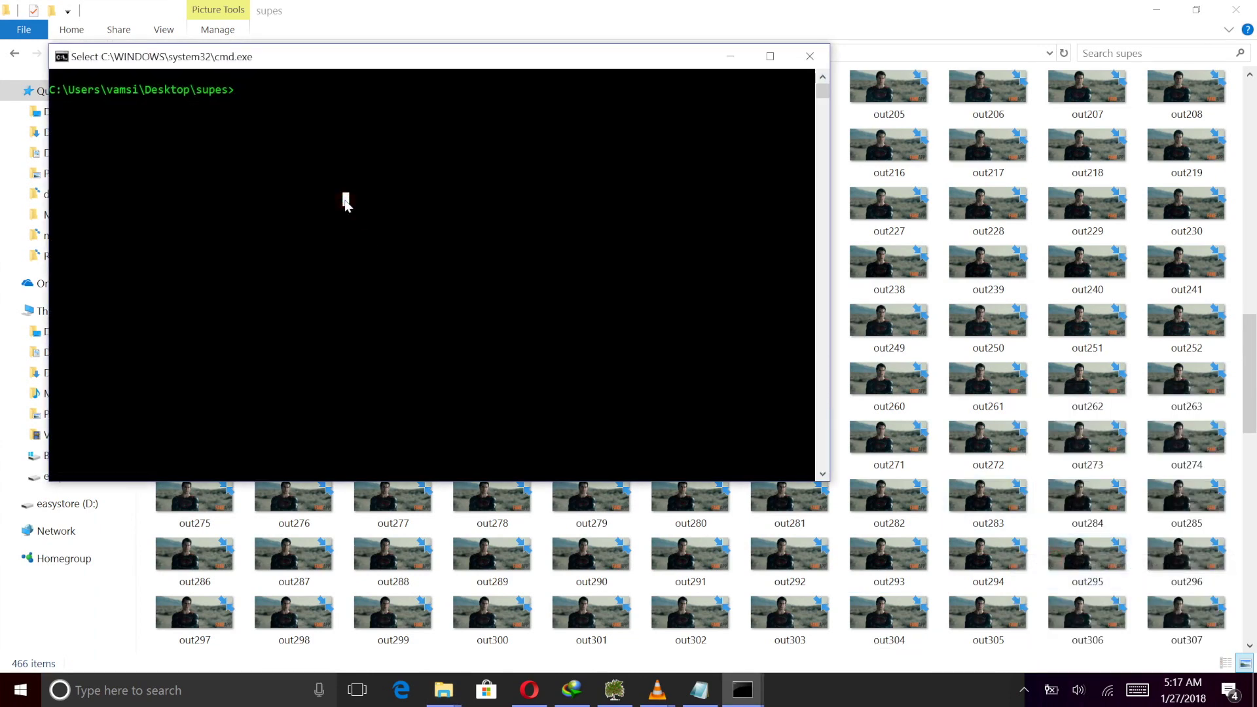
pyautogui.press('Escape')
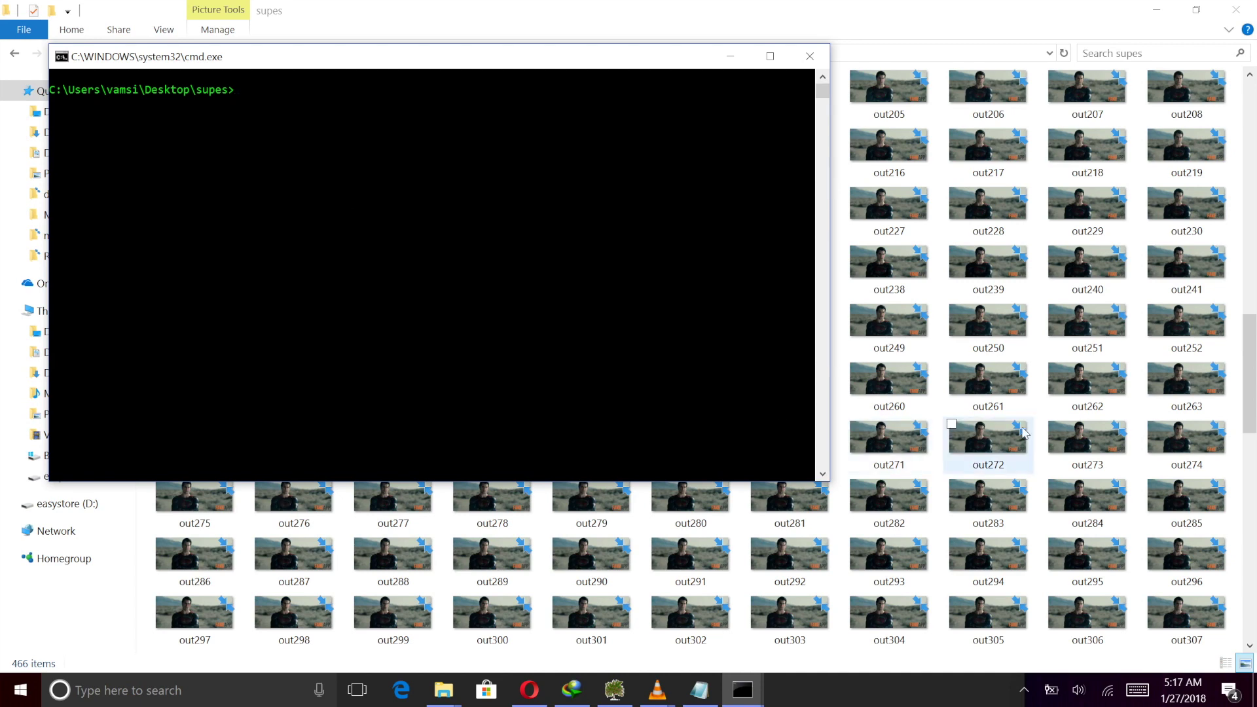
pyautogui.rightClick(1042, 189)
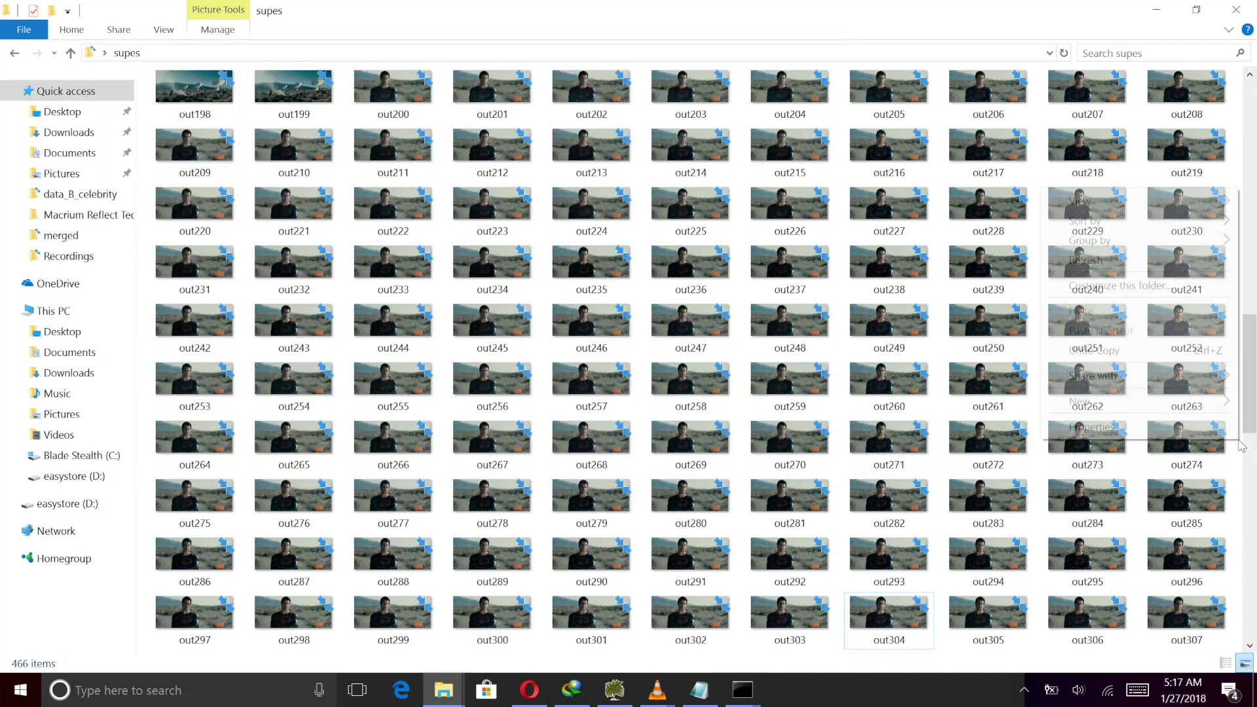
pyautogui.click(627, 53)
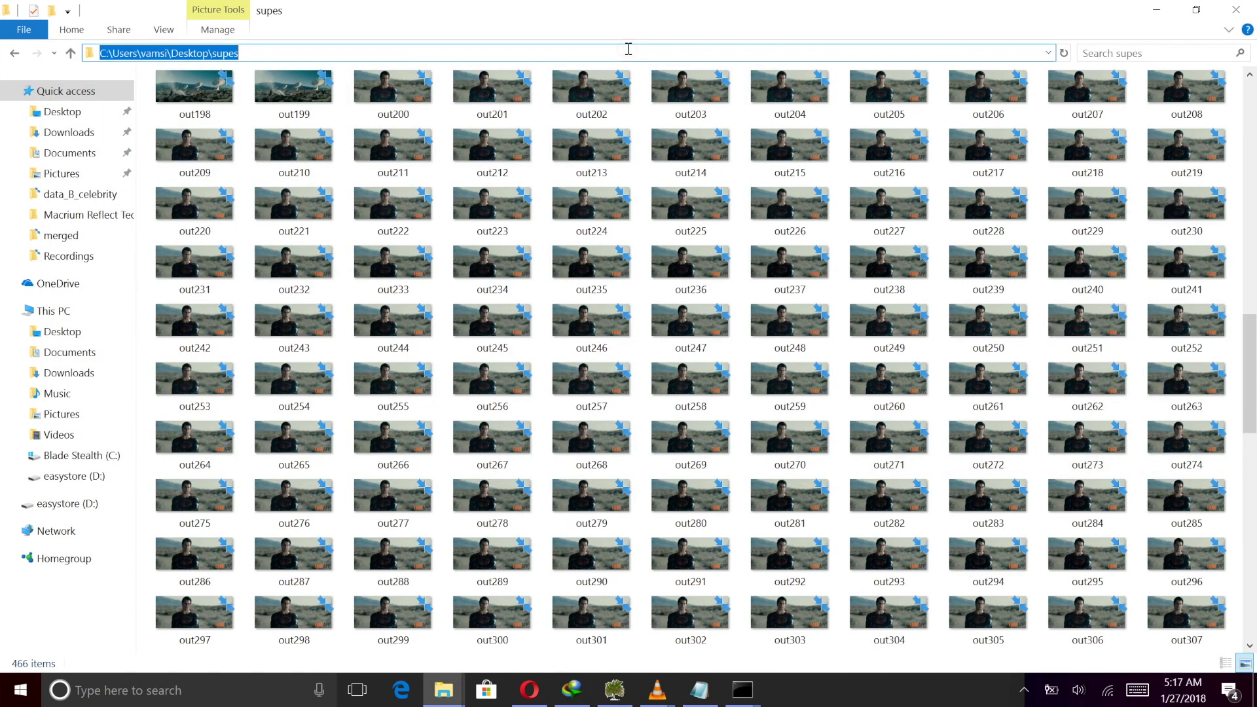
# Step: Copy "ffmpeg -f image2 -i out%d.png -vcodec libx264 -crf 24 -pix_fmt yuv420p supes.mp4" from Notepad and run it in the supes command window
pyautogui.click(699, 688)
pyautogui.rightClick(577, 361)
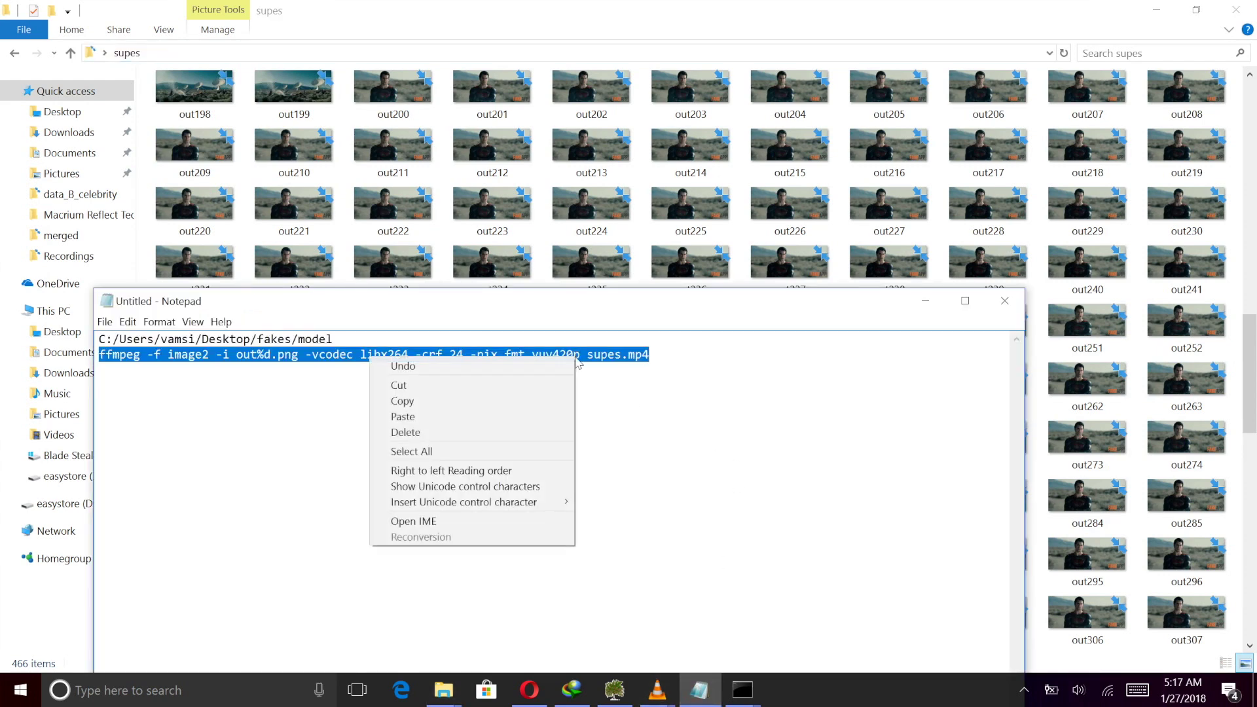
pyautogui.click(543, 402)
pyautogui.moveTo(742, 689)
pyautogui.click(810, 627)
pyautogui.click(530, 327)
pyautogui.rightClick(524, 326)
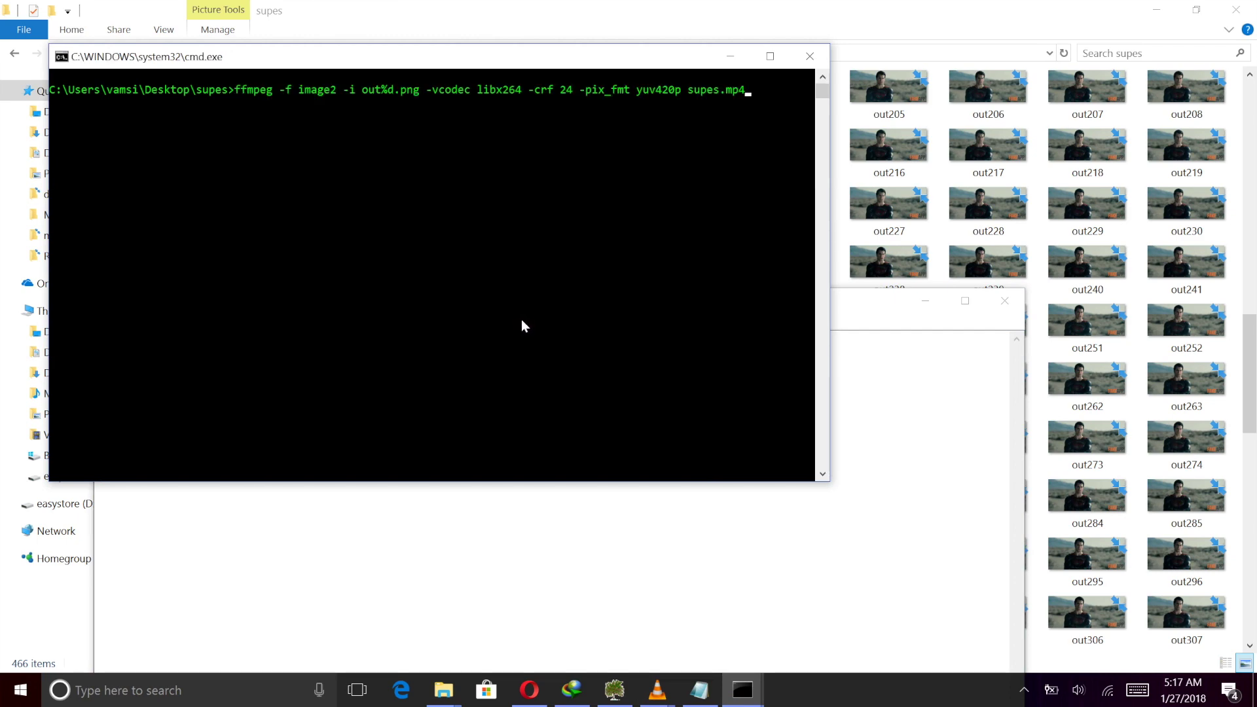
pyautogui.press('Return')
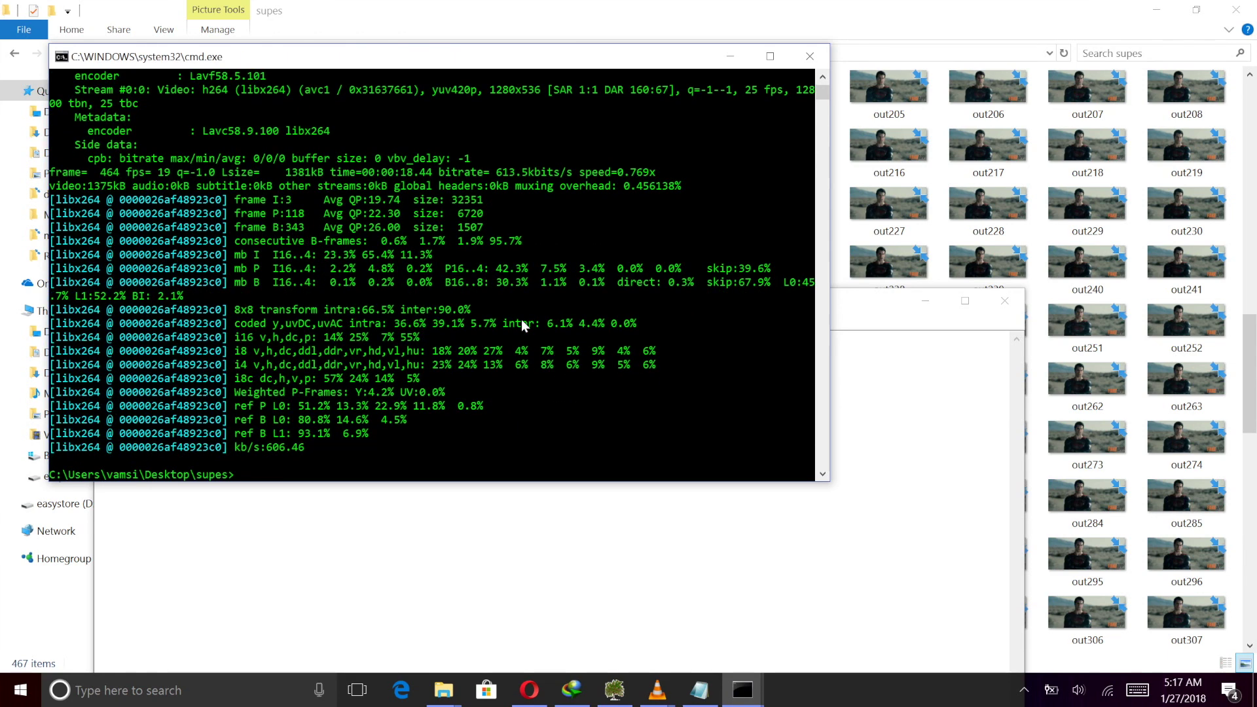
# Step: Minimize Notepad and the command window and open the newly encoded supes.mp4 from the supes folder in VLC media player
pyautogui.click(929, 300)
pyautogui.click(732, 57)
pyautogui.scroll(-10, 1113, 353)
pyautogui.click(592, 612)
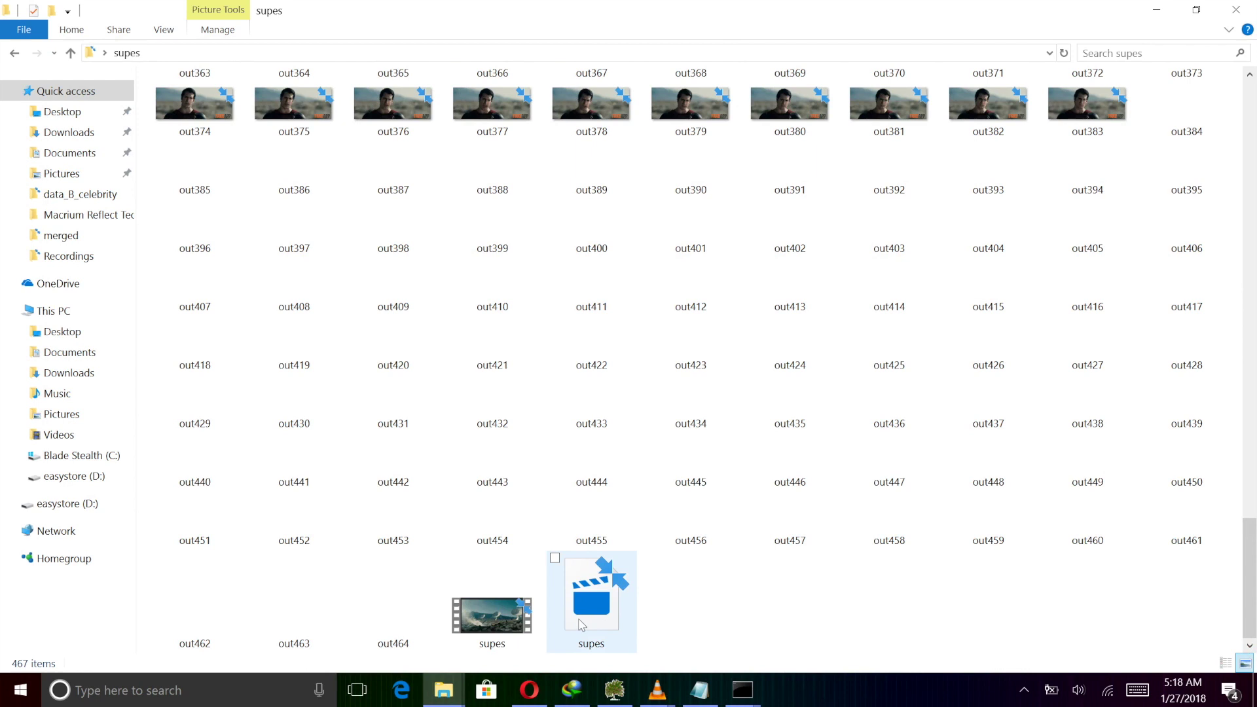
pyautogui.rightClick(578, 617)
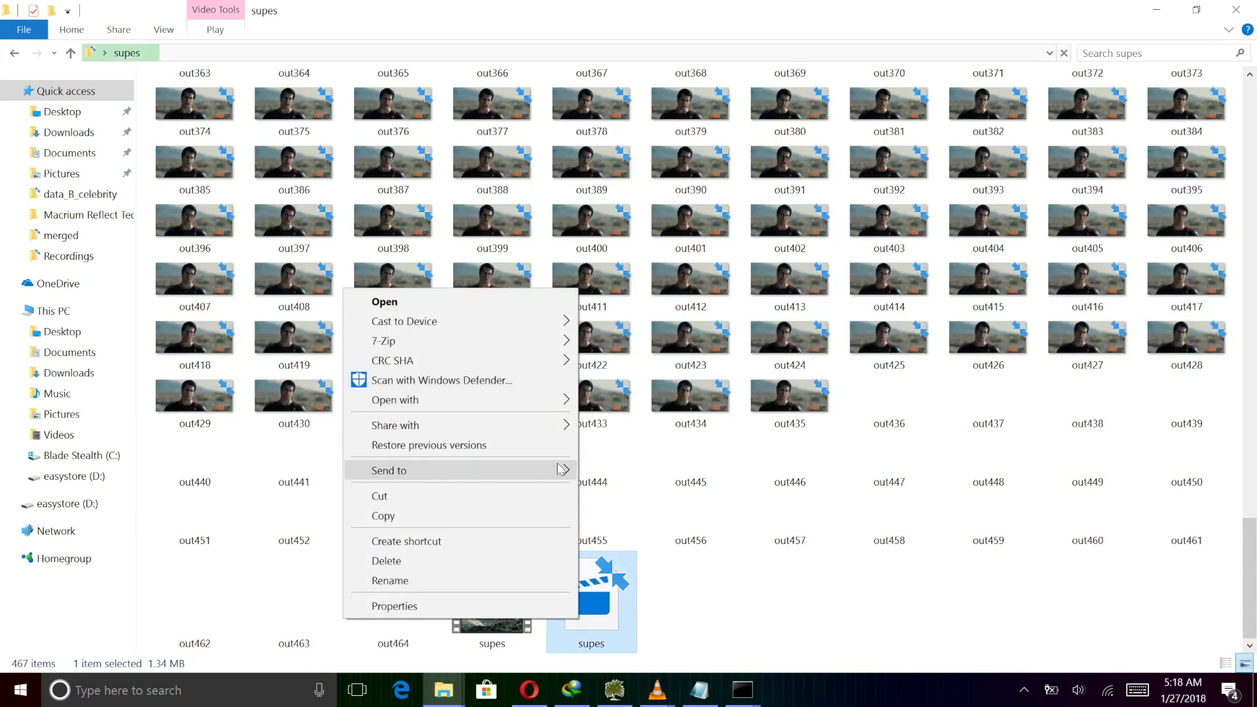
pyautogui.moveTo(537, 401)
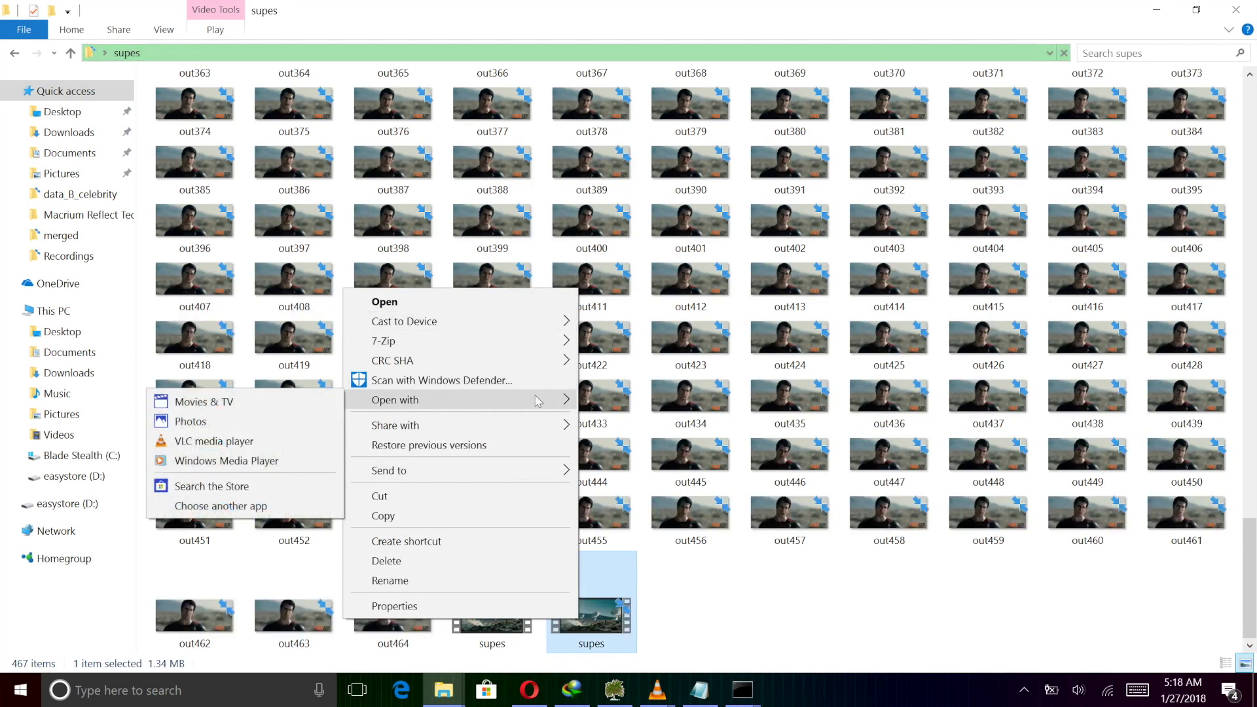
pyautogui.click(222, 440)
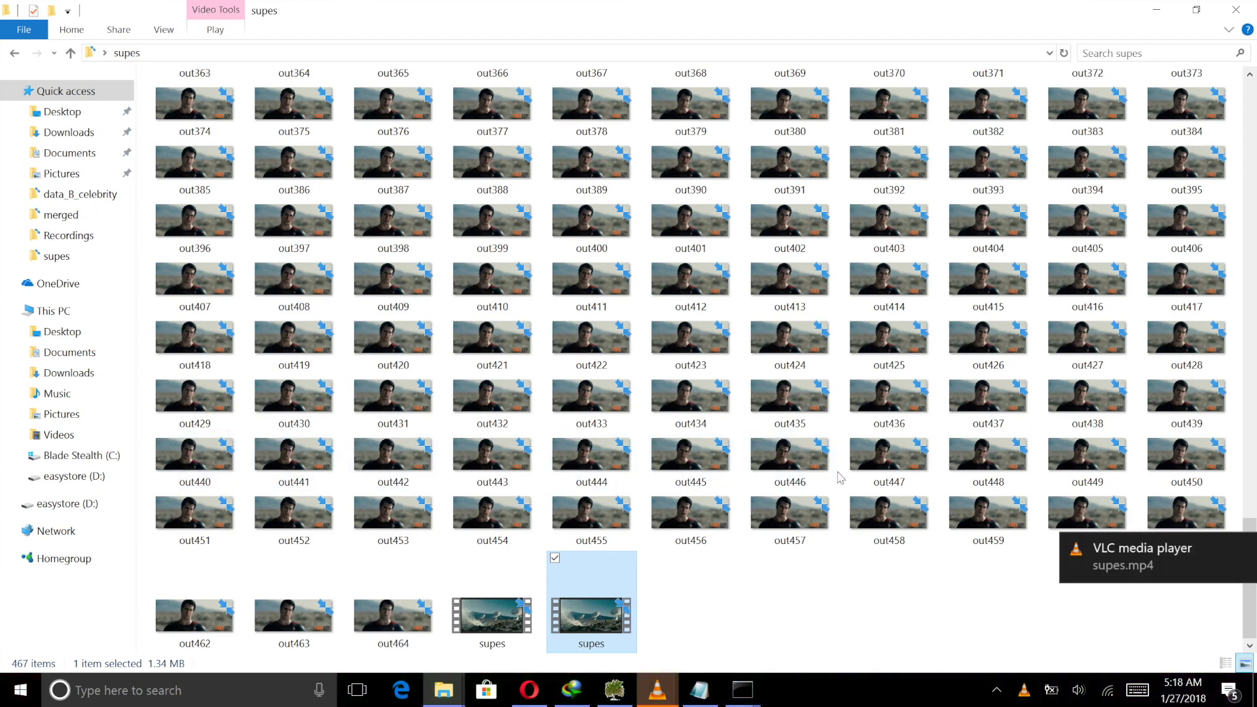